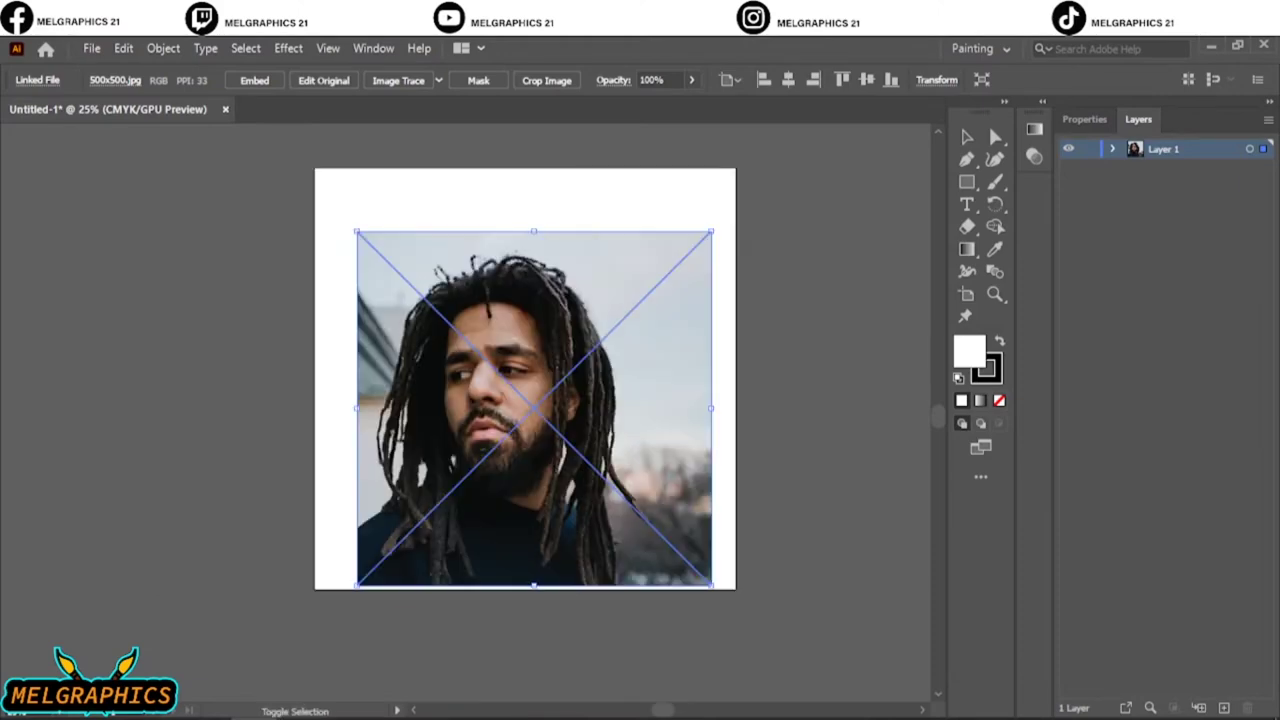
Scale the reference photo to the artboard, fade its opacity, lock Layer 1 and add Layer 2.
left_click_drag(450, 468, 762, 395)
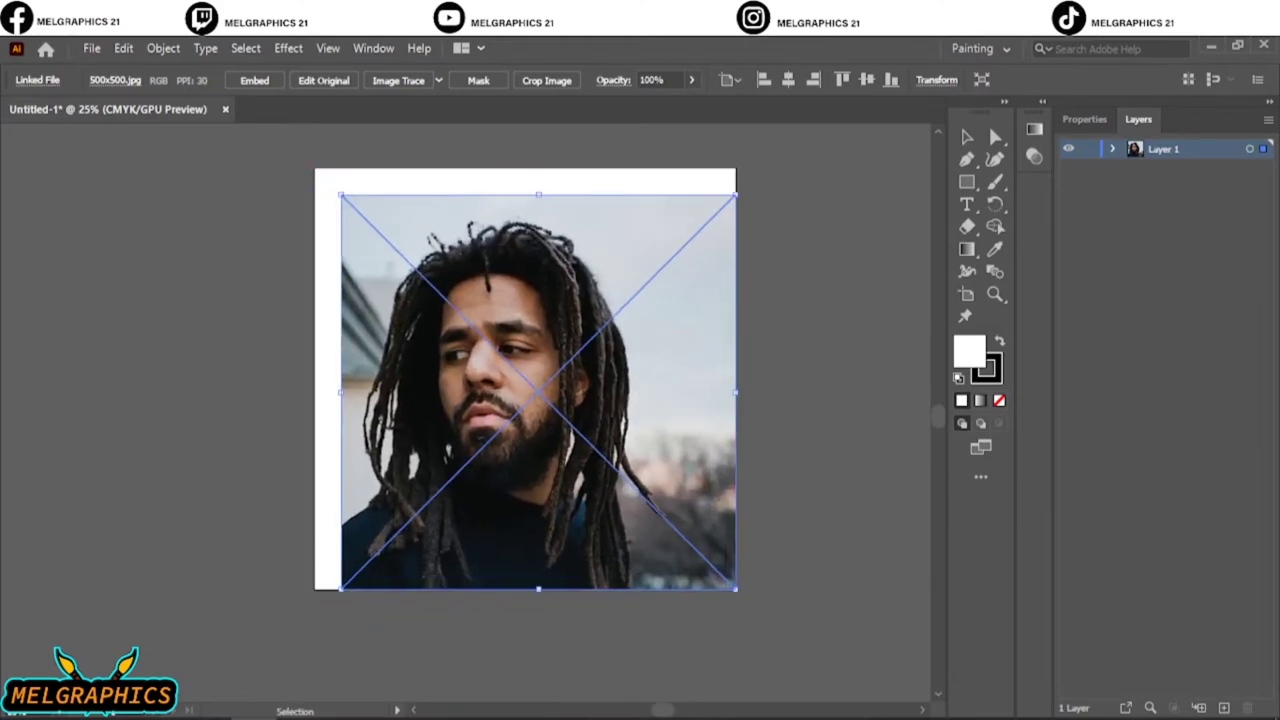
left_click_drag(640, 330, 652, 331)
left_click(691, 80)
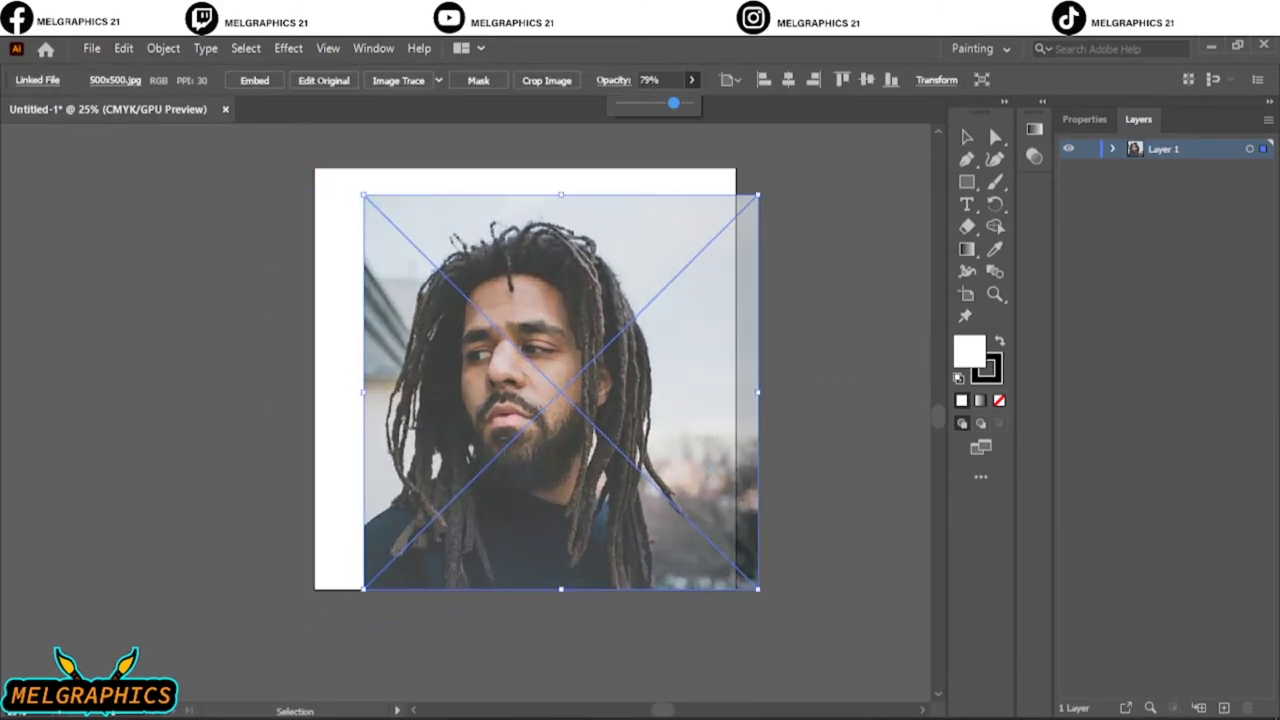
key("ctrl+shift+a")
left_click(1088, 168)
left_click(1199, 708)
Load the User Defined brush library and set the Paintbrush with no fill.
left_click(489, 80)
left_click(317, 220)
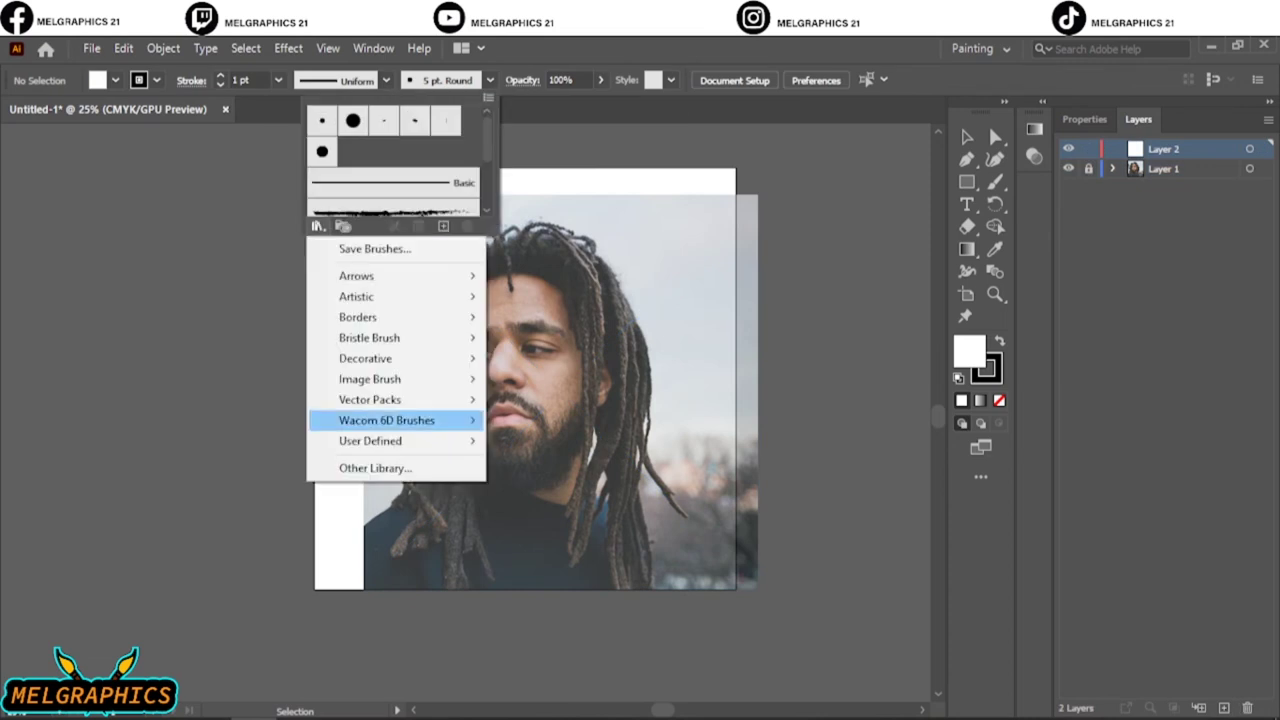
left_click(522, 480)
key("b")
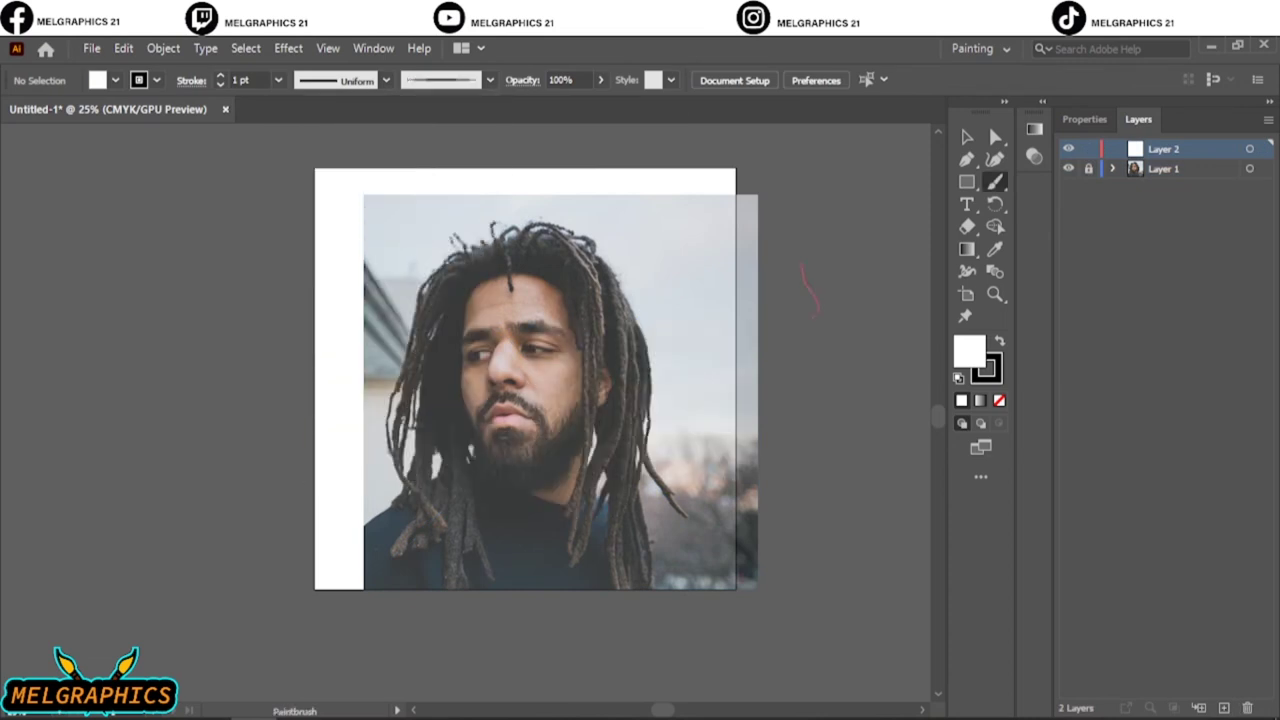
key("ctrl+plus")
key("ctrl+plus")
key("ctrl+plus")
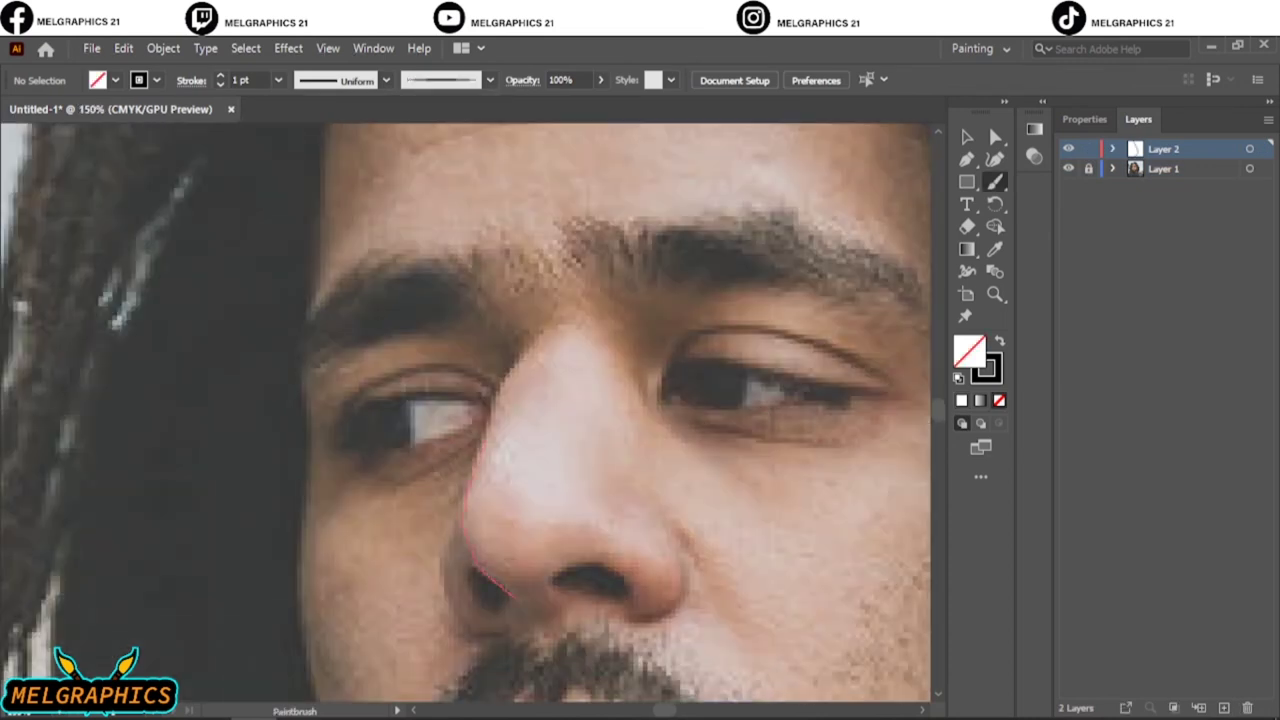
Trace the left edge of the nose, both nostril wings and the nostril opening.
left_click_drag(505, 362, 540, 328)
left_click_drag(470, 630, 502, 635)
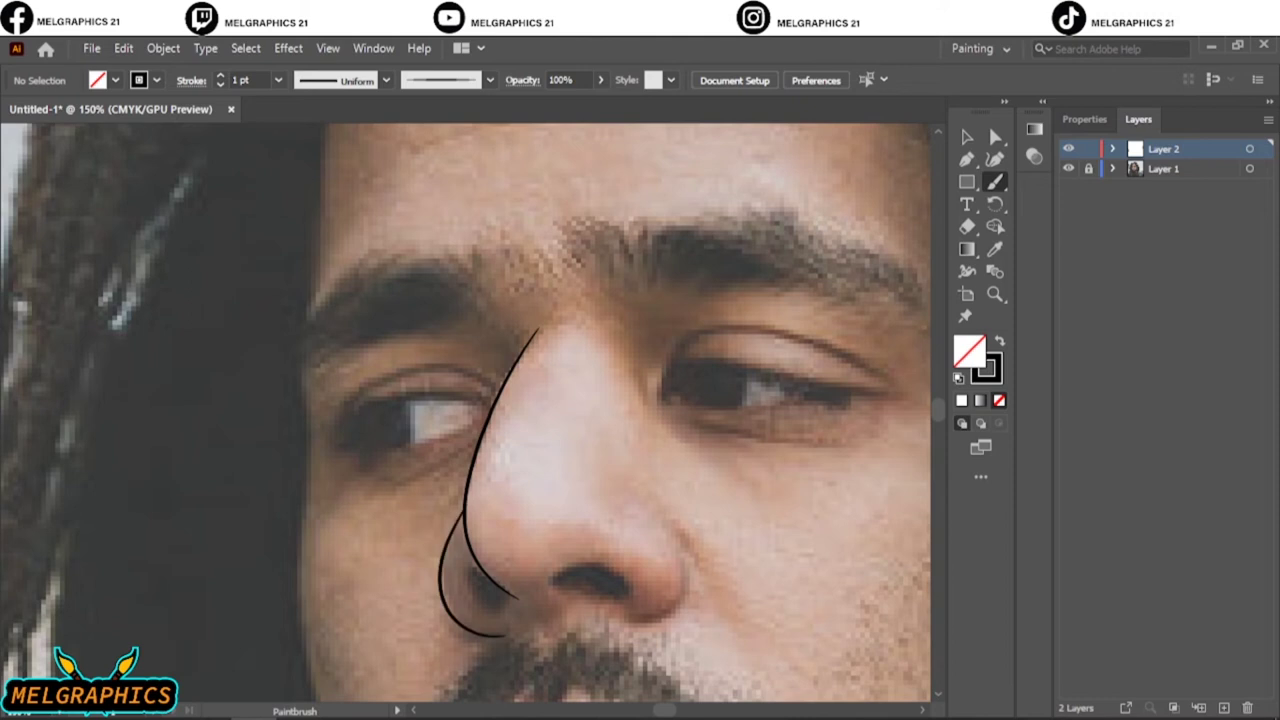
left_click_drag(634, 619, 640, 493)
left_click_drag(548, 585, 630, 603)
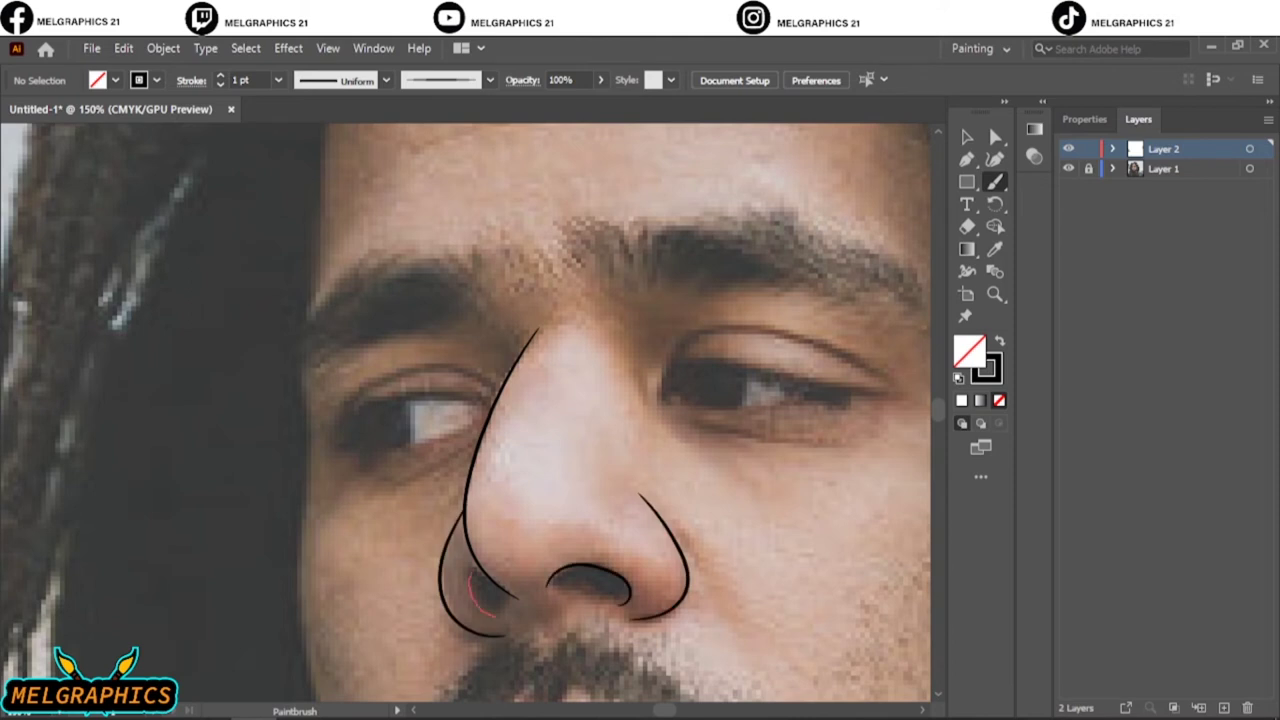
left_click_drag(470, 572, 494, 611)
Outline the upper lip, bottom lip and the line between the lips.
scroll(494, 611, "down", 5)
key("ctrl+plus")
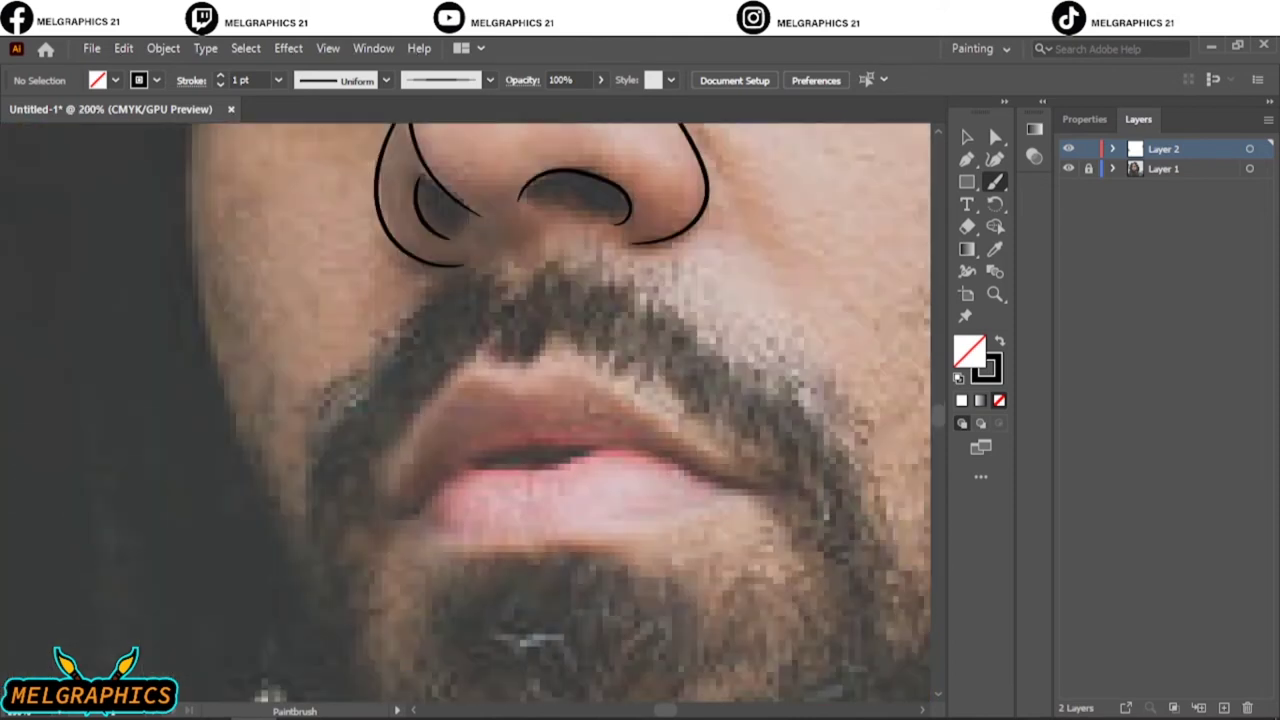
left_click_drag(490, 370, 512, 382)
left_click_drag(598, 384, 760, 490)
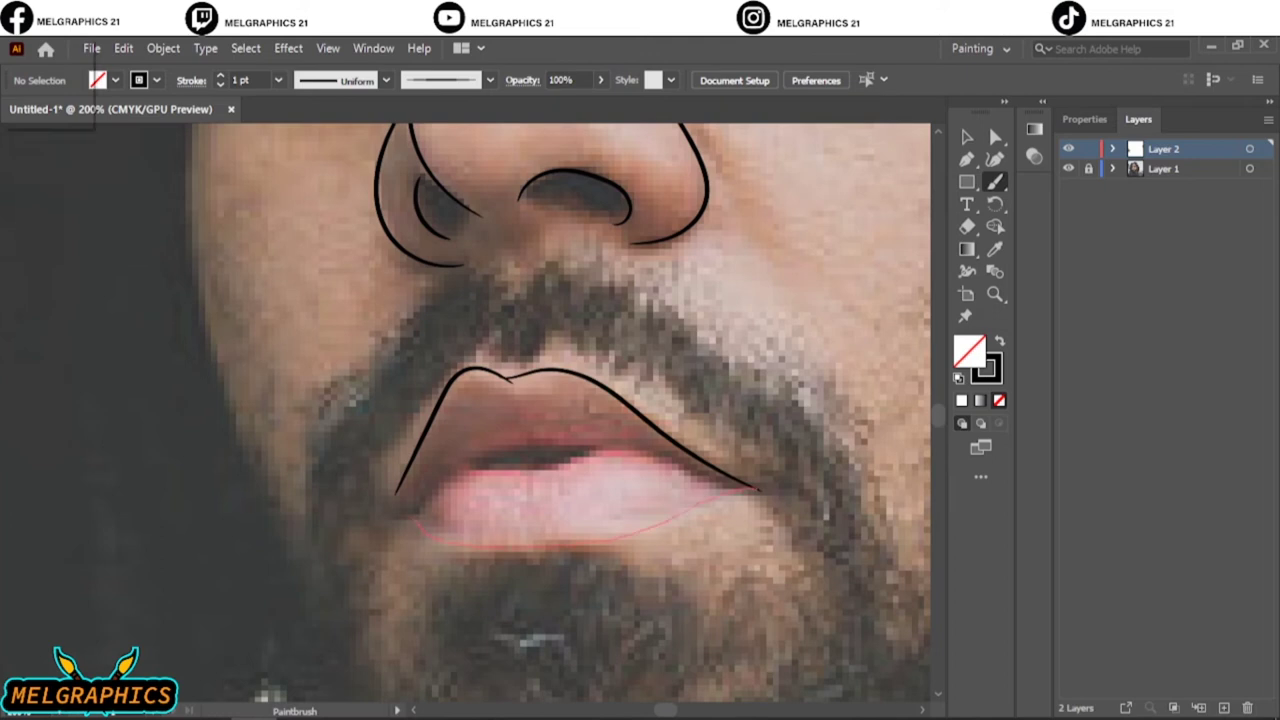
left_click_drag(432, 533, 758, 488)
left_click_drag(562, 464, 758, 490)
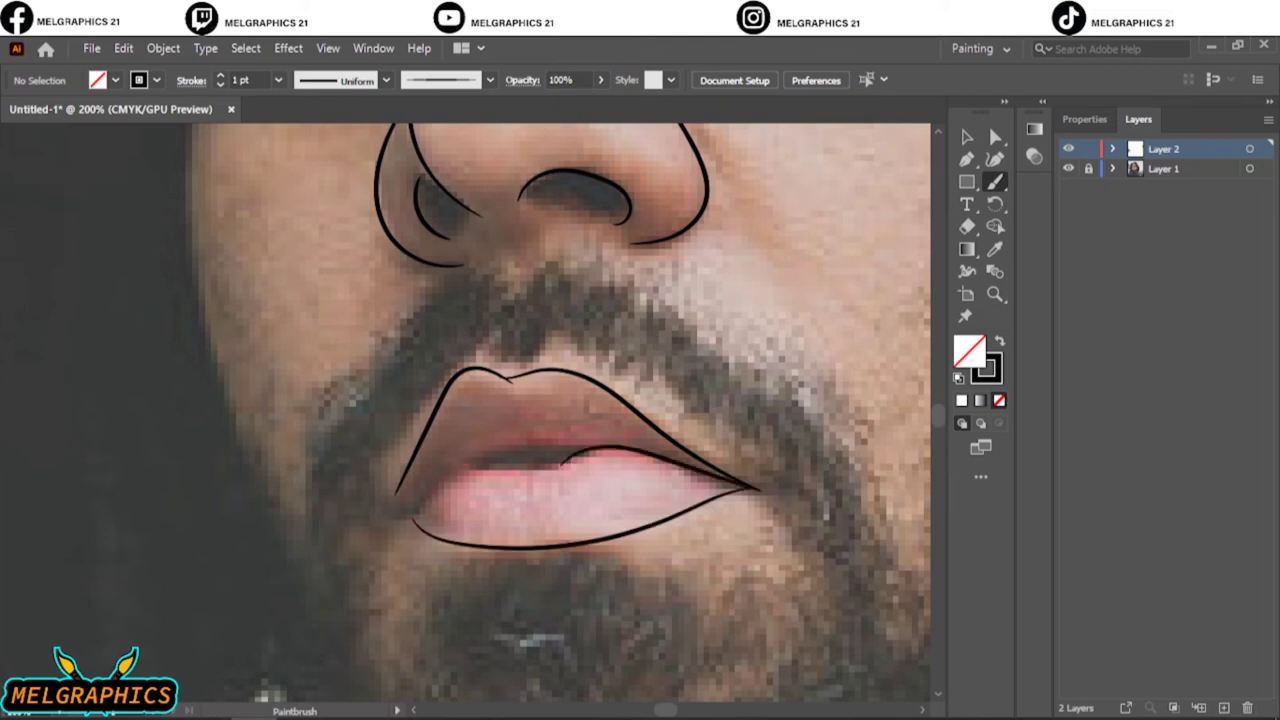
key("ctrl+z")
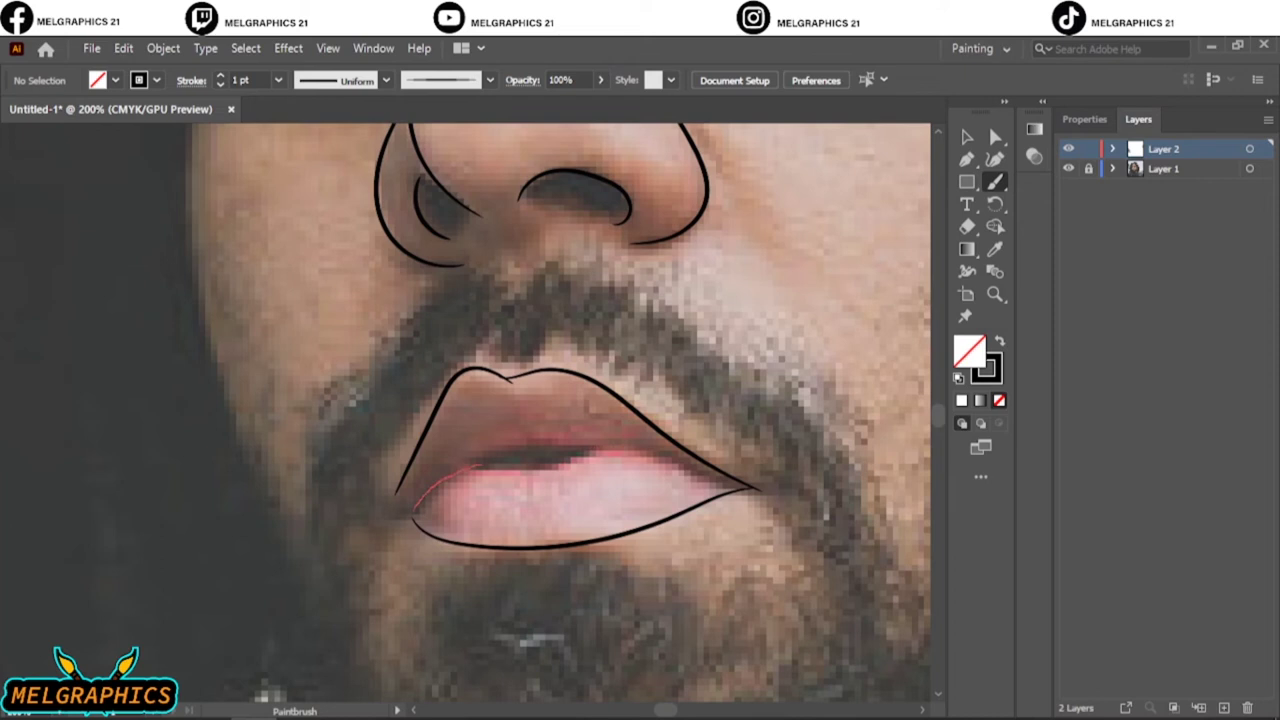
left_click_drag(414, 510, 758, 488)
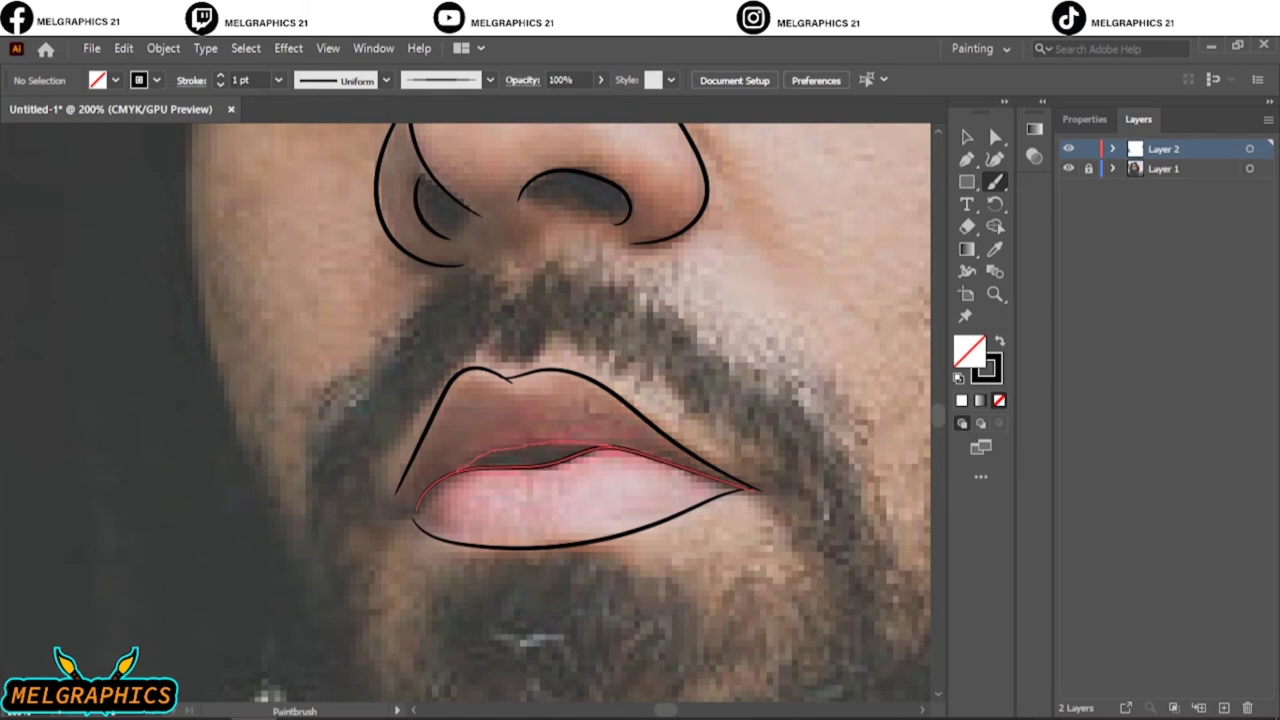
Trace the right eye's upper eyelid, lash line and lower edge.
key("ctrl+0")
key("ctrl+equal")
key("ctrl+equal")
key("ctrl+equal")
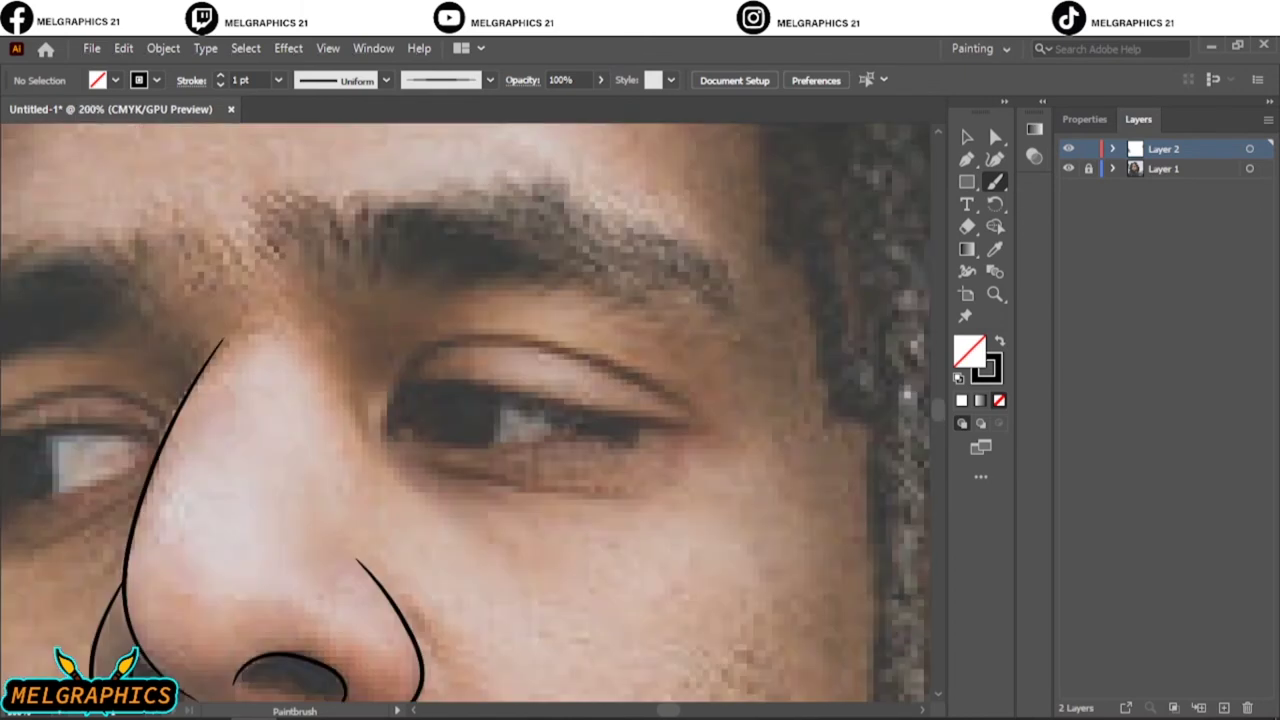
left_click_drag(390, 436, 432, 349)
left_click_drag(400, 391, 680, 432)
key("ctrl+z")
left_click_drag(393, 424, 410, 440)
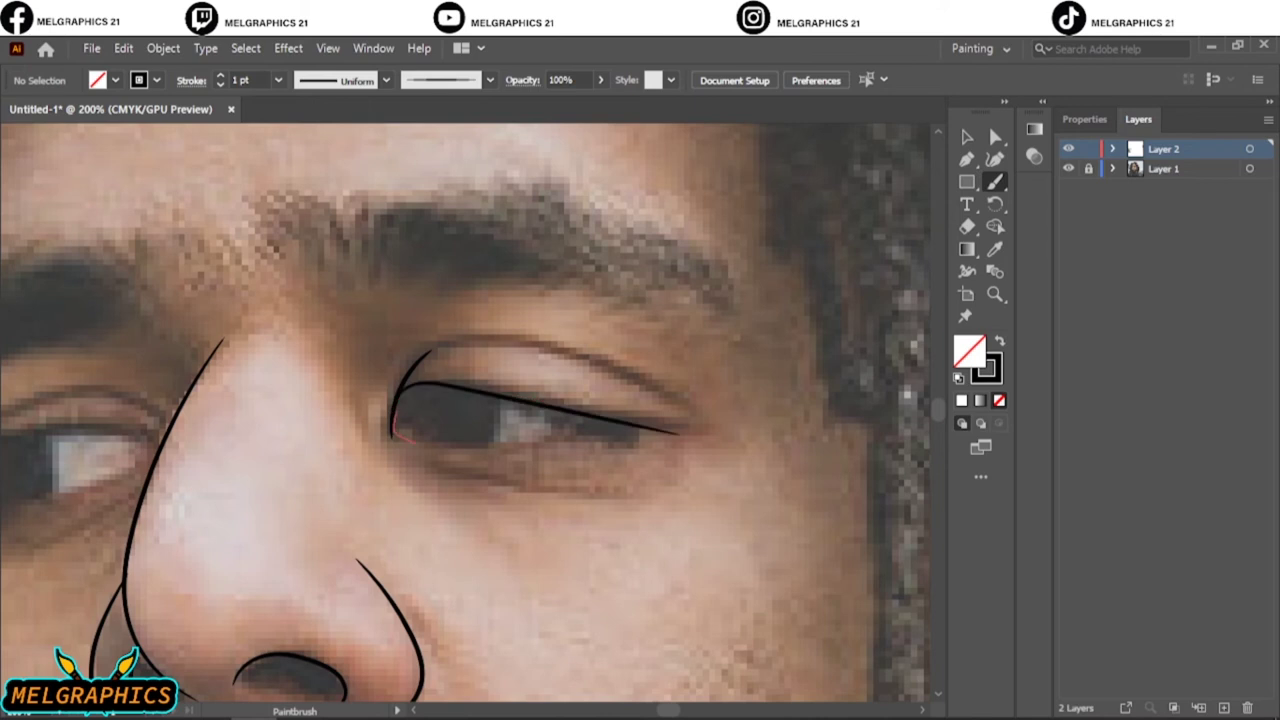
left_click_drag(625, 440, 684, 435)
Trace the left eye's upper and lower lids, outer corner and the crease above it.
left_click_drag(150, 470, 614, 373)
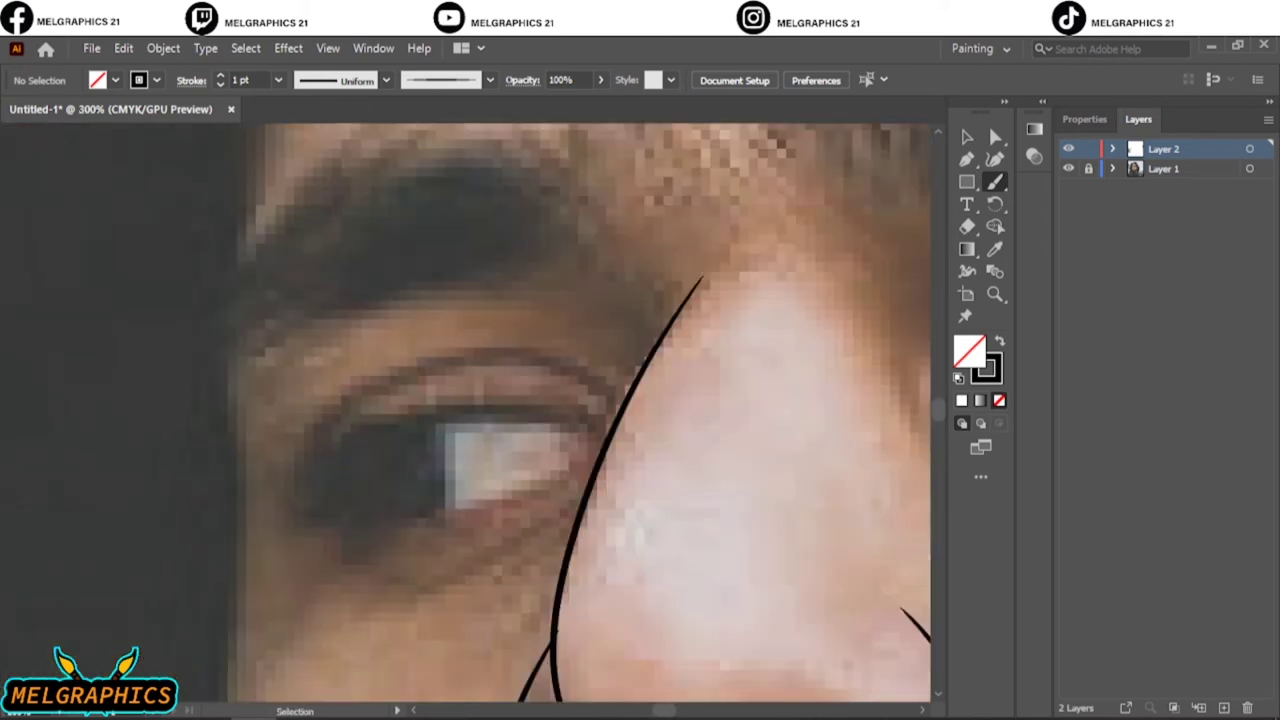
scroll(600, 190, "up", 1)
left_click_drag(400, 438, 628, 440)
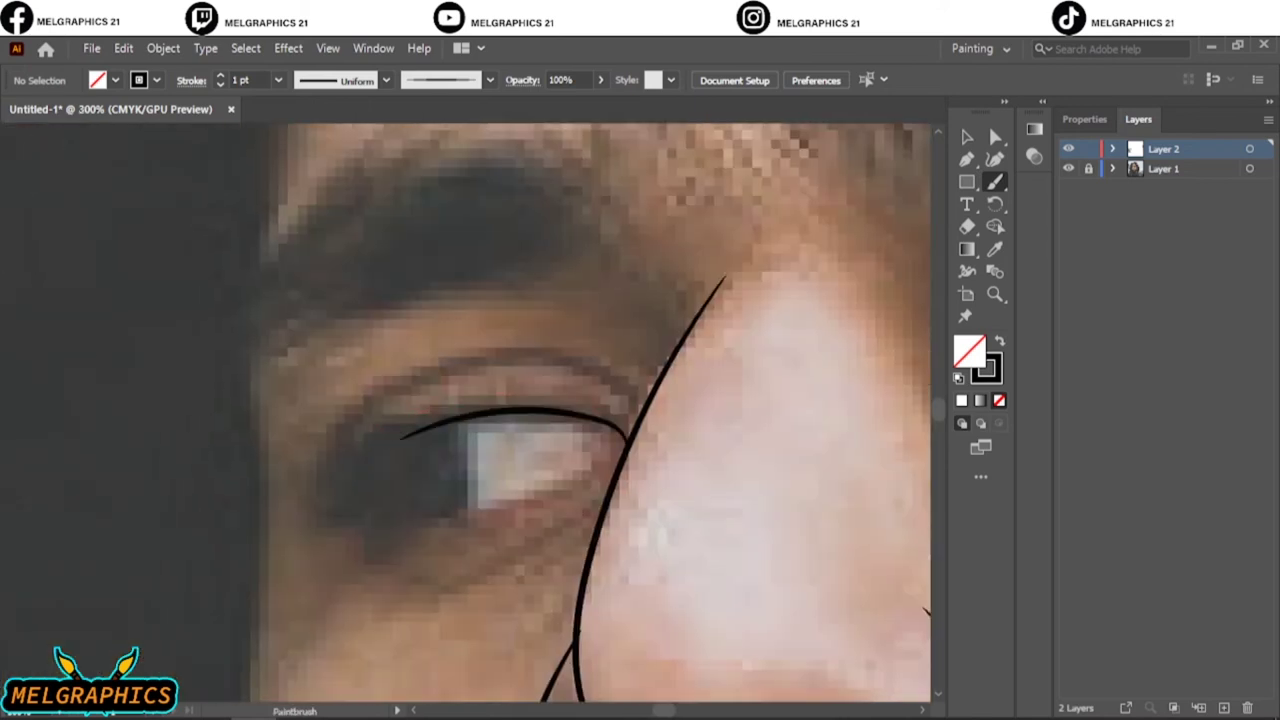
mouse_move(420, 515)
left_mouse_down()
mouse_move(626, 437)
mouse_move(604, 464)
left_mouse_up()
mouse_move(420, 514)
left_mouse_down()
mouse_move(350, 462)
mouse_move(520, 362)
left_mouse_up()
key("ctrl+z")
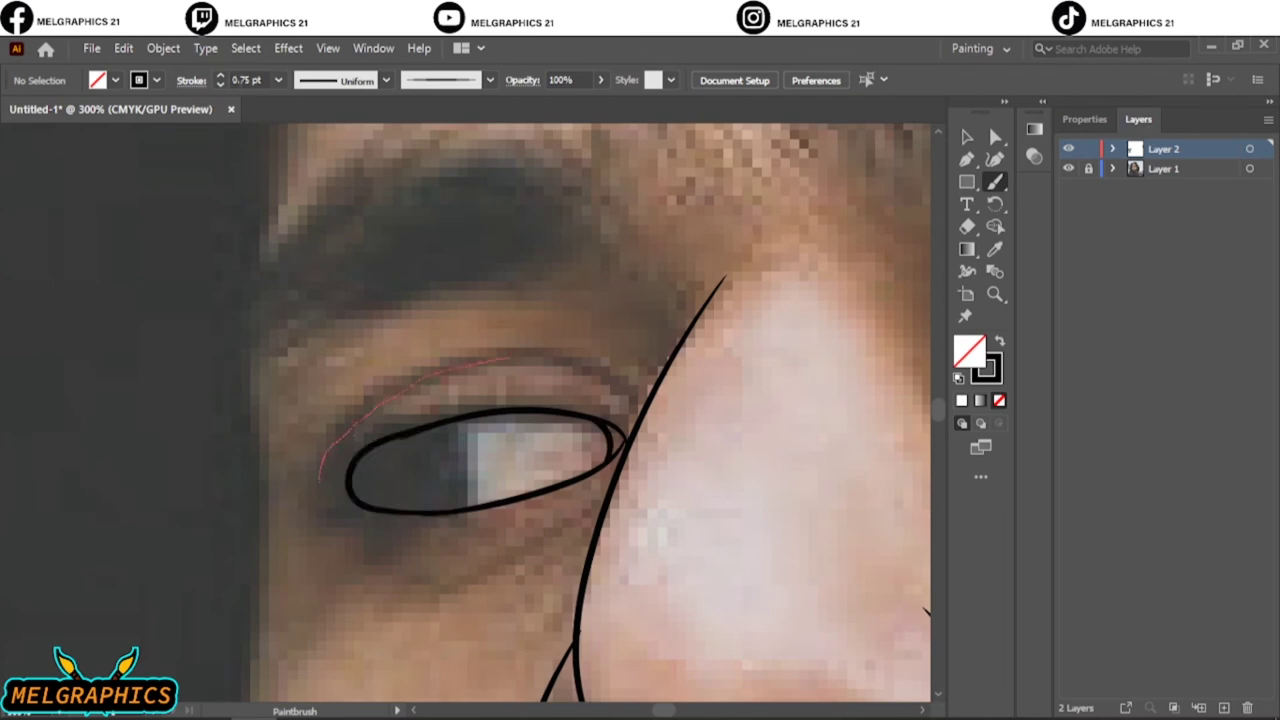
left_click_drag(330, 450, 615, 365)
Draw the crease above the right eye, two wrinkles beneath it and an inner-corner stroke.
key("ctrl+1")
key("ctrl+equal")
key("ctrl+equal")
left_click_drag(624, 470, 838, 440)
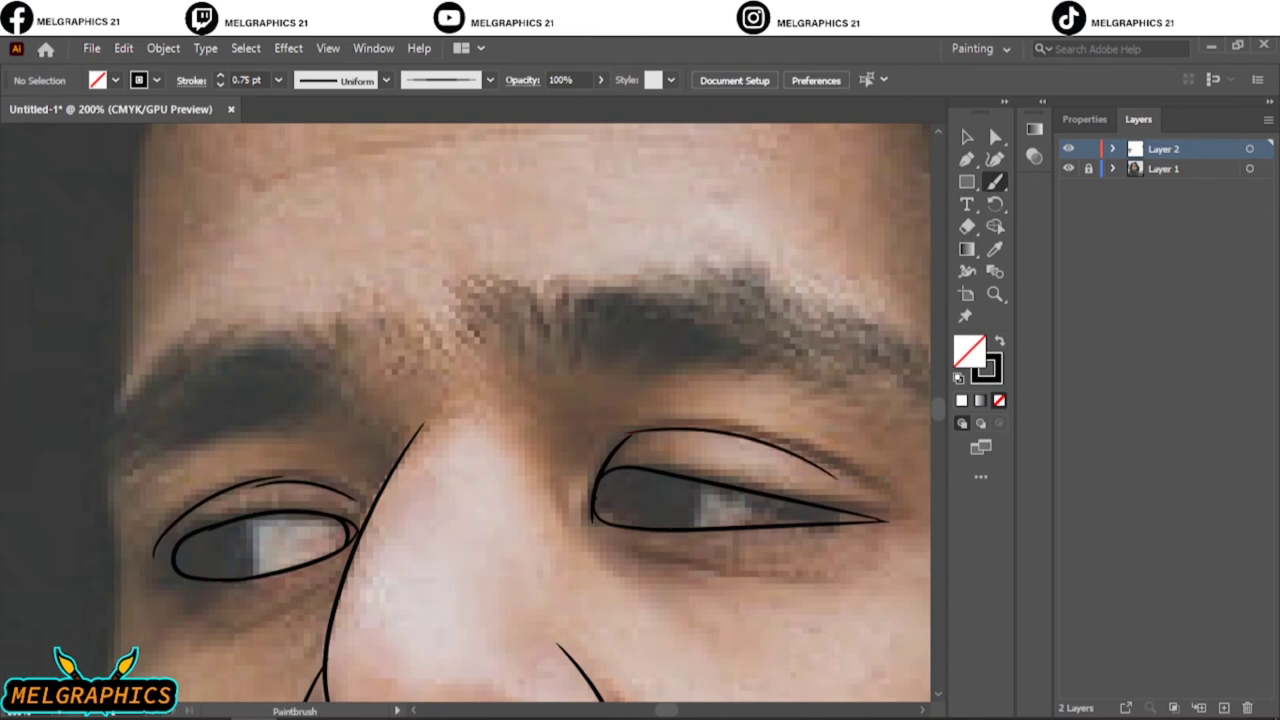
key("ctrl+z")
left_click_drag(628, 432, 870, 490)
left_click_drag(632, 548, 820, 590)
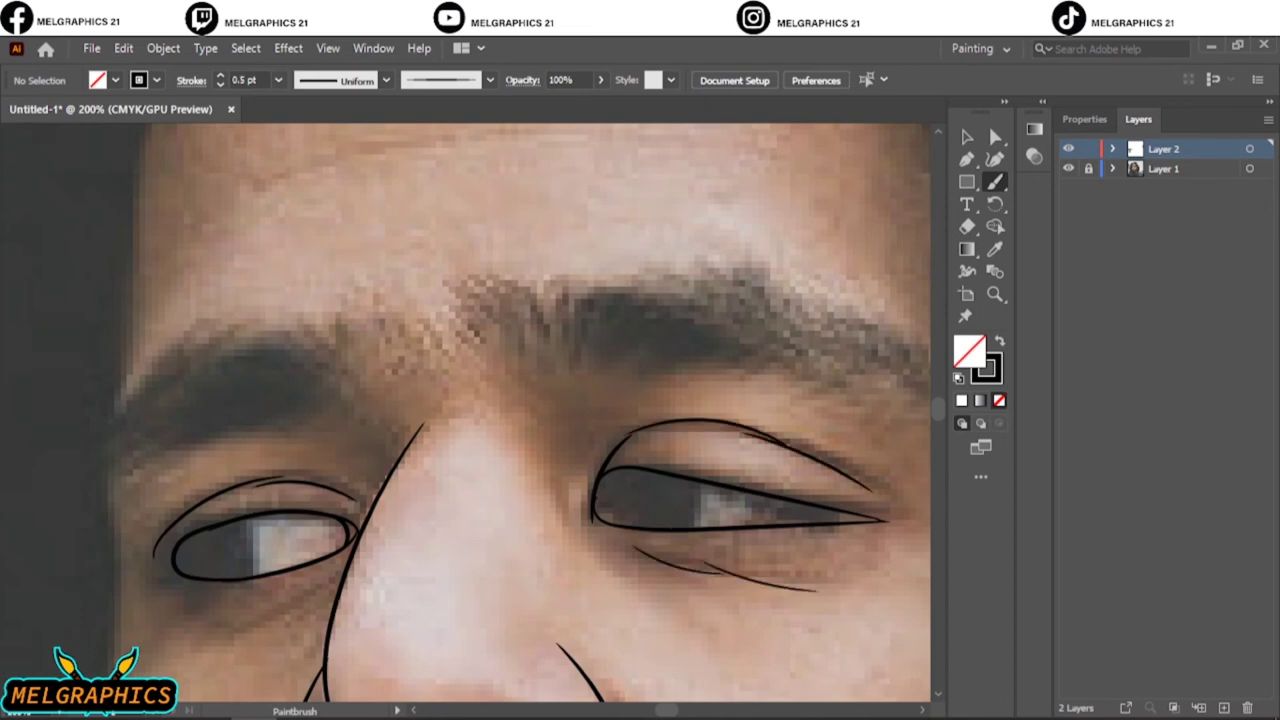
left_click_drag(226, 578, 330, 620)
key("ctrl+0")
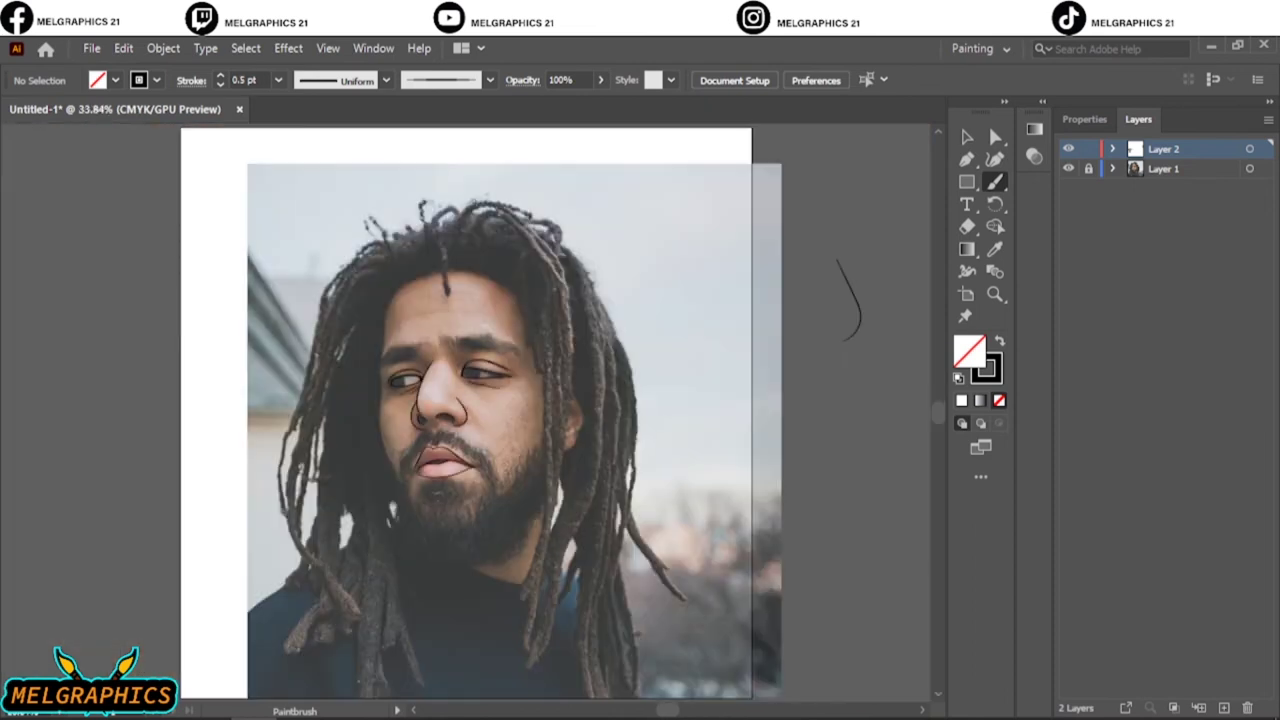
scroll(463, 368, "up", 3)
scroll(463, 368, "up", 3)
left_click_drag(440, 405, 480, 440)
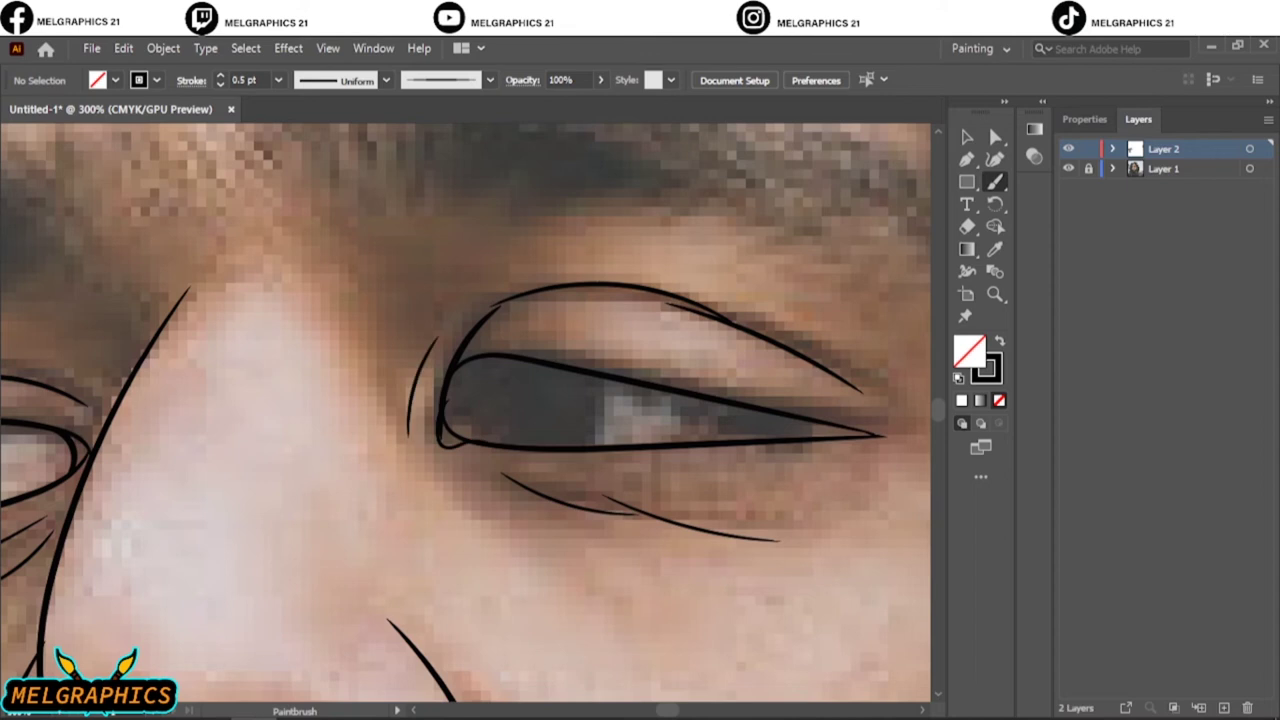
scroll(440, 304, "down", 4)
At 2 pt weight, trace the ear's outer edge and inner fold, then switch to black fill.
key("bracketright")
scroll(650, 420, "up", 3)
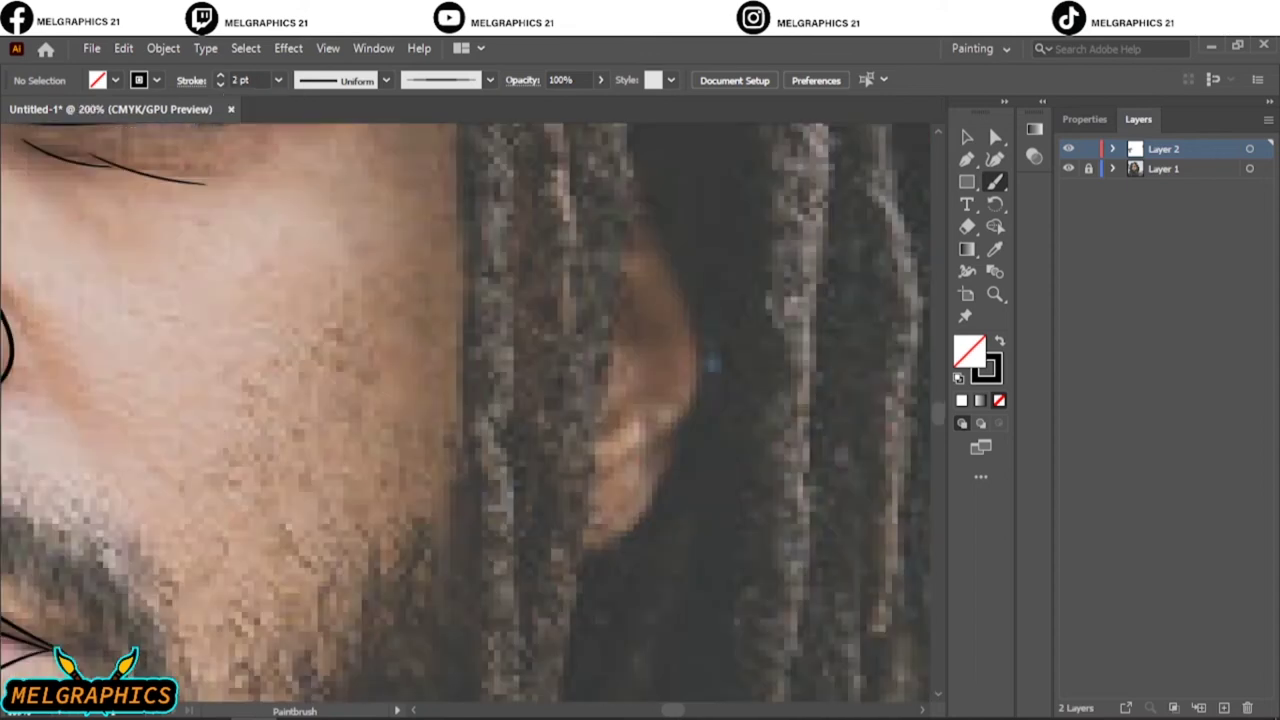
left_click_drag(570, 548, 632, 182)
left_click_drag(650, 300, 590, 440)
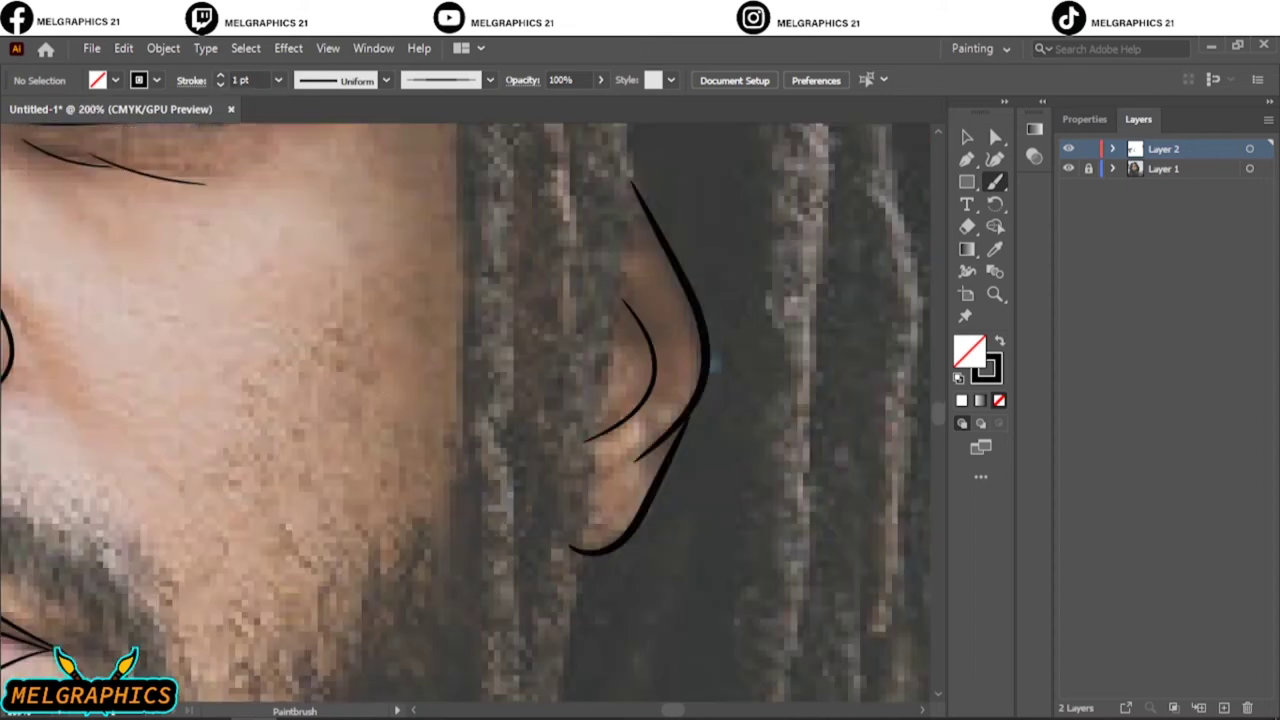
key("ctrl+0")
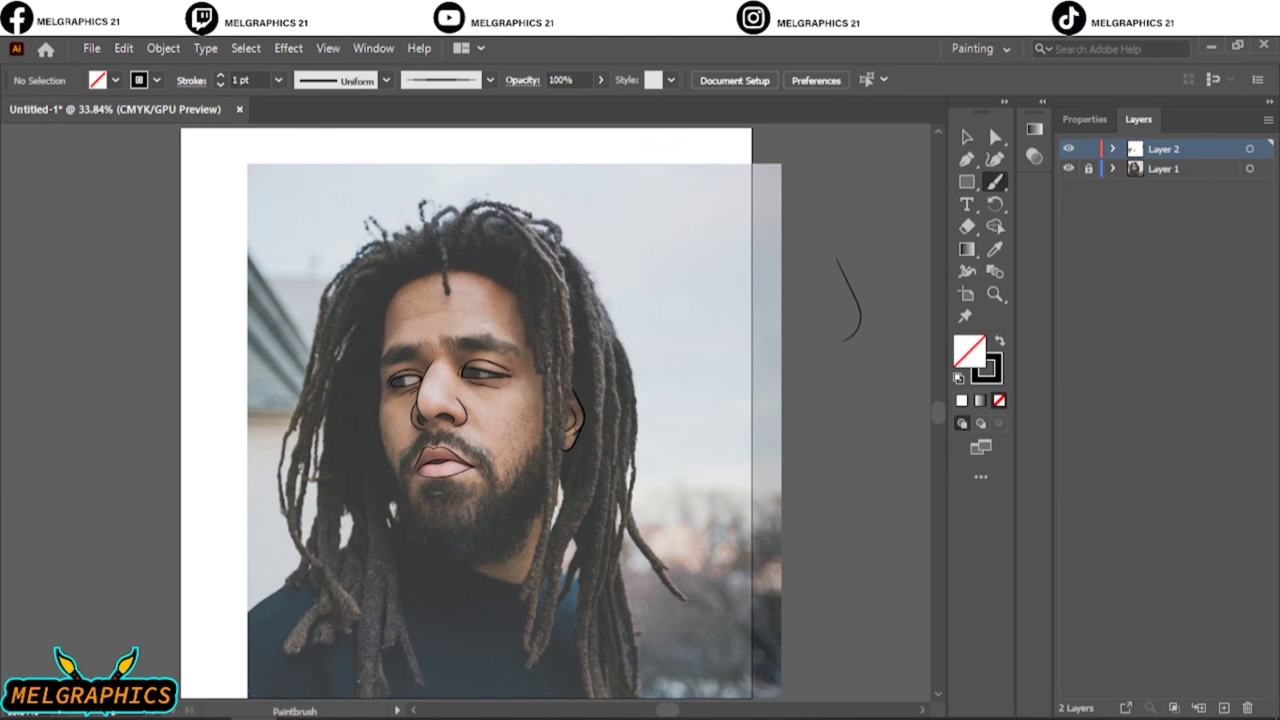
key("shift+x")
double_click(968, 350)
With the Pencil, fill the mouth corners and inner lip black and refine the lip line.
left_click(1171, 294)
key("n")
scroll(475, 419, "up", 4)
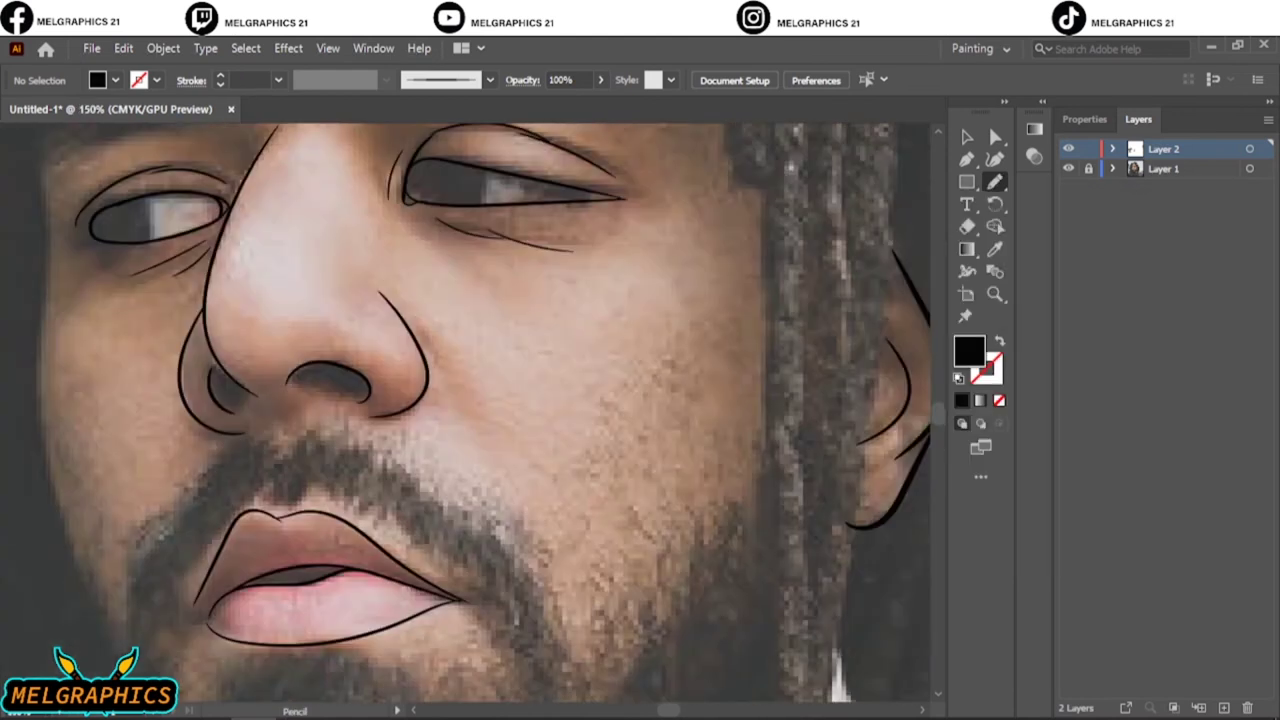
scroll(200, 620, "up", 3)
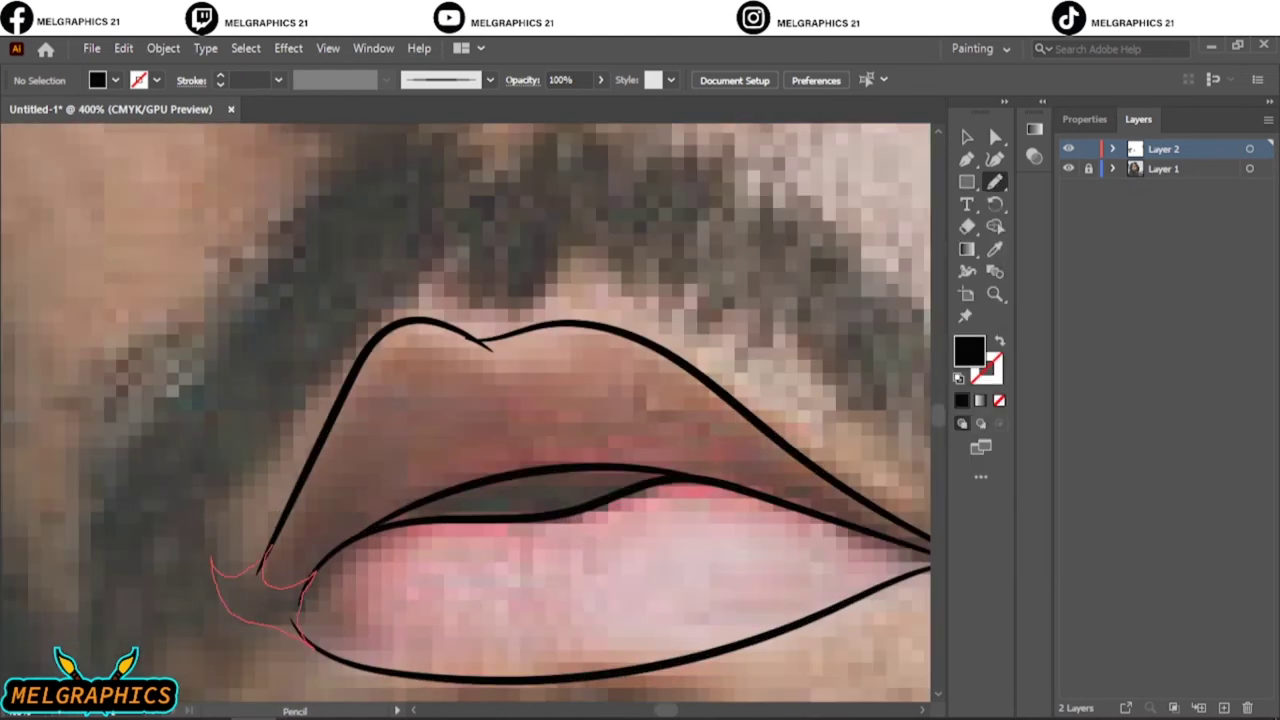
left_click_drag(300, 630, 212, 560)
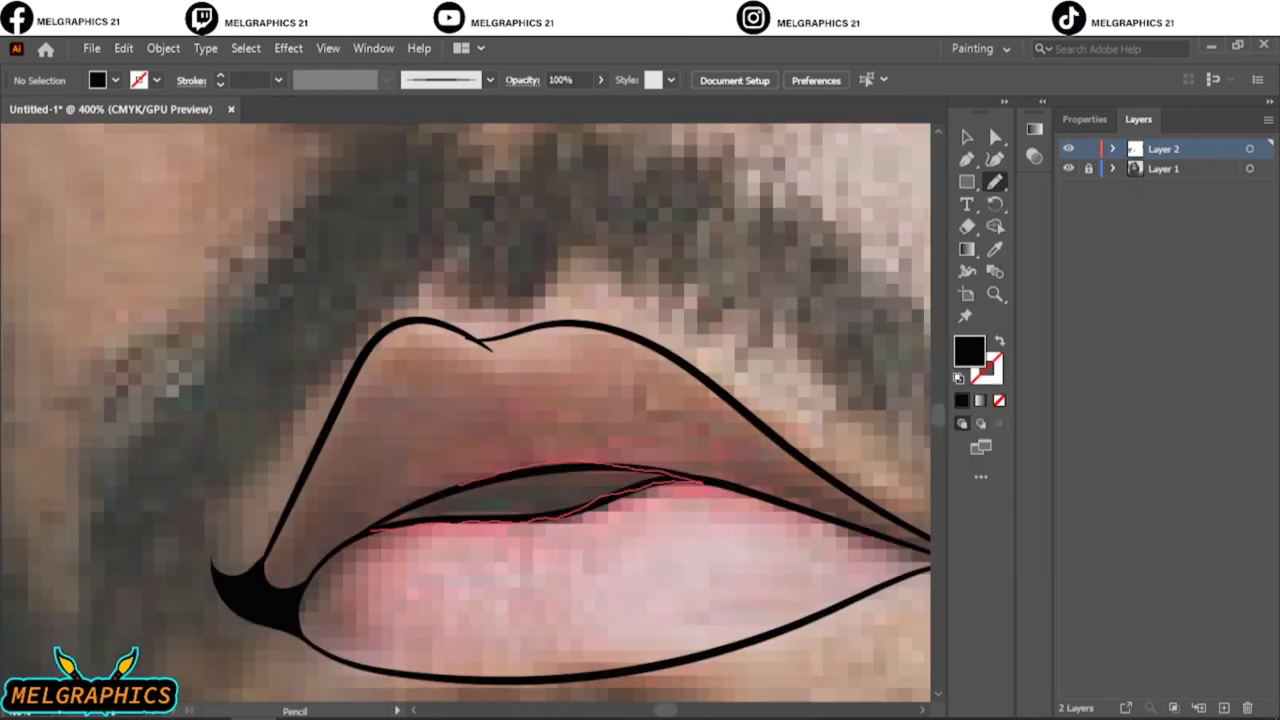
left_click_drag(495, 520, 375, 524)
scroll(460, 520, "up", 2)
key("ctrl+z")
mouse_move(290, 525)
left_mouse_down()
mouse_move(515, 437)
mouse_move(370, 478)
left_mouse_up()
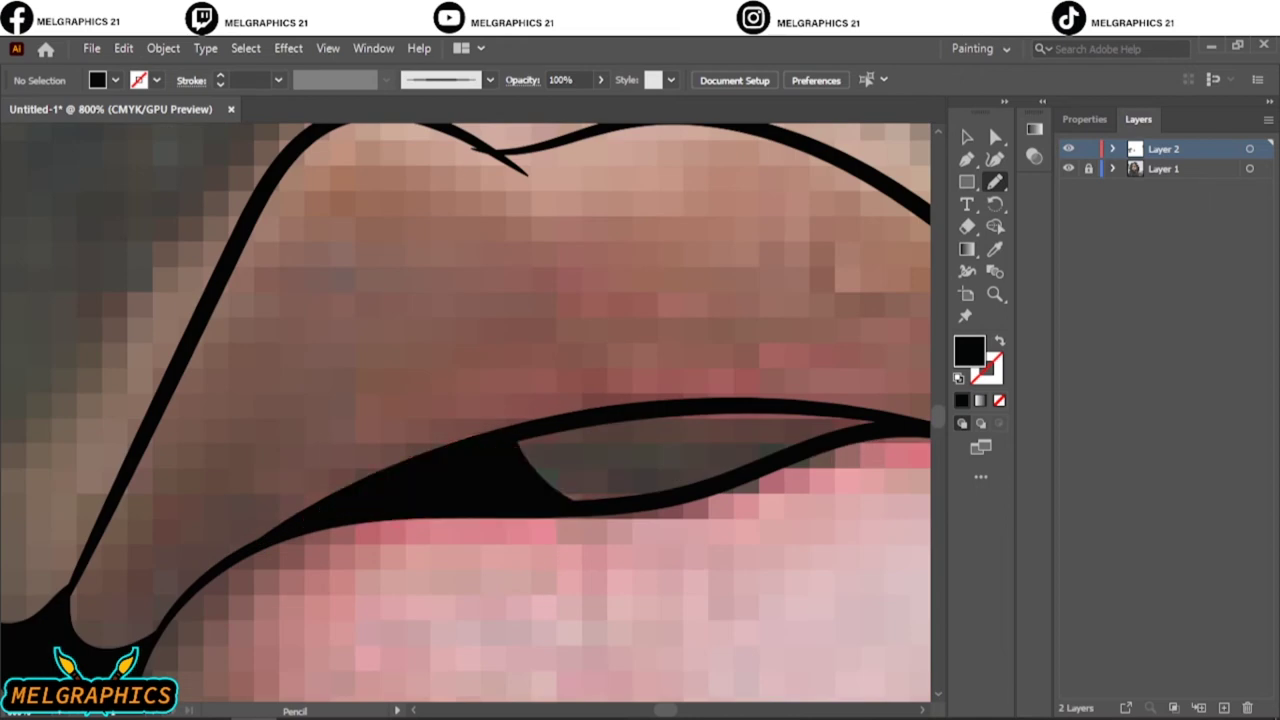
left_click_drag(520, 485, 852, 438)
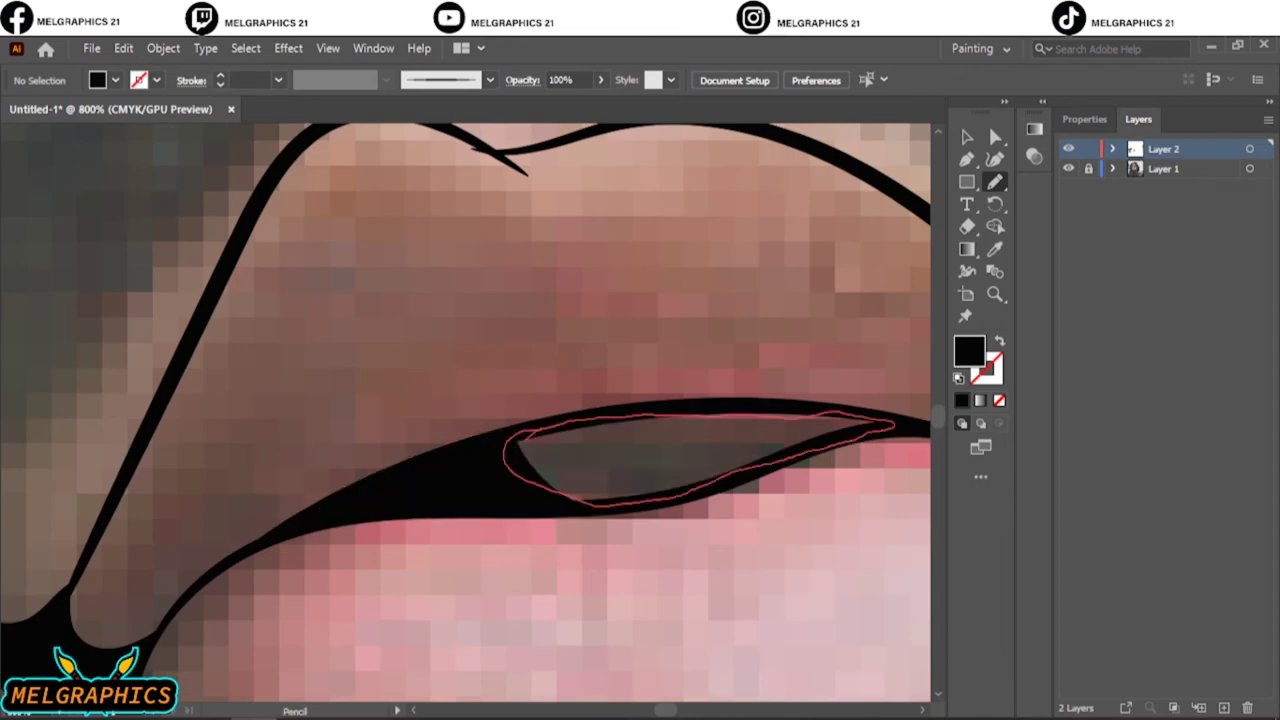
Fill the lip gap, inner eye corner and both nostrils black, and taper the outer eye corner.
left_click_drag(520, 440, 528, 425)
left_click_drag(855, 412, 530, 418)
left_click_drag(645, 368, 263, 369)
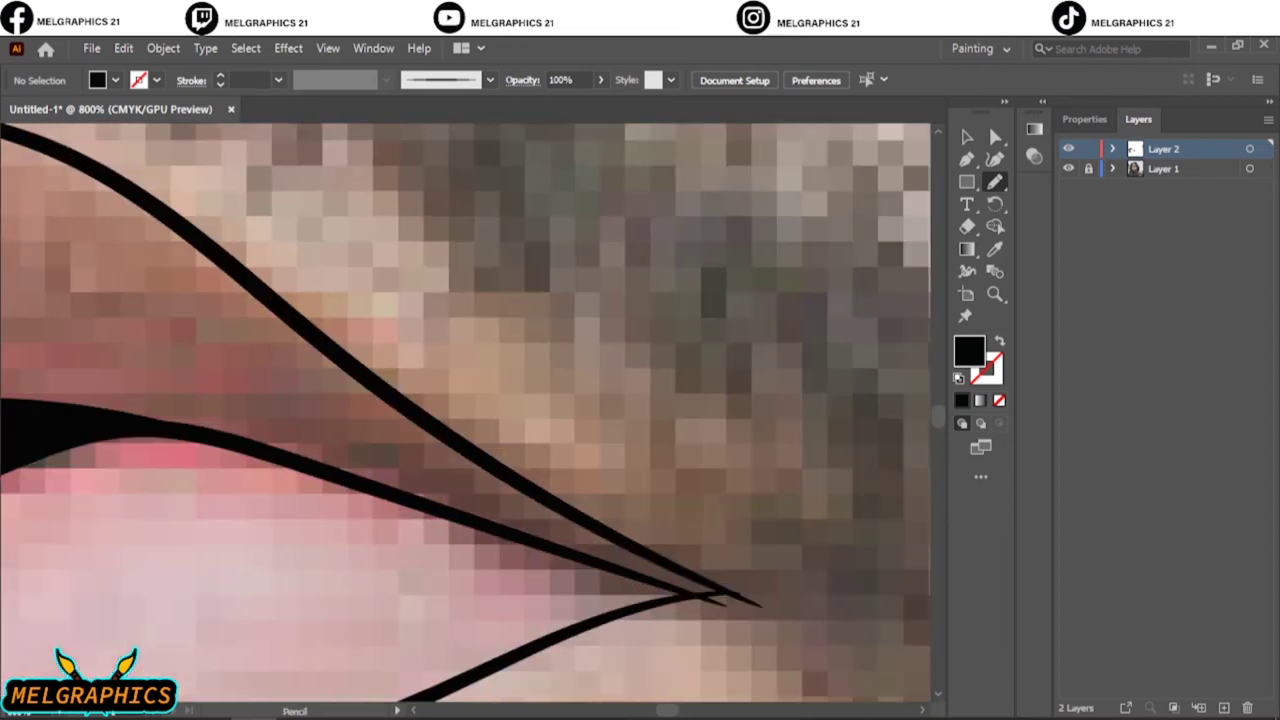
mouse_move(570, 545)
left_mouse_down()
mouse_move(660, 570)
mouse_move(585, 622)
left_mouse_up()
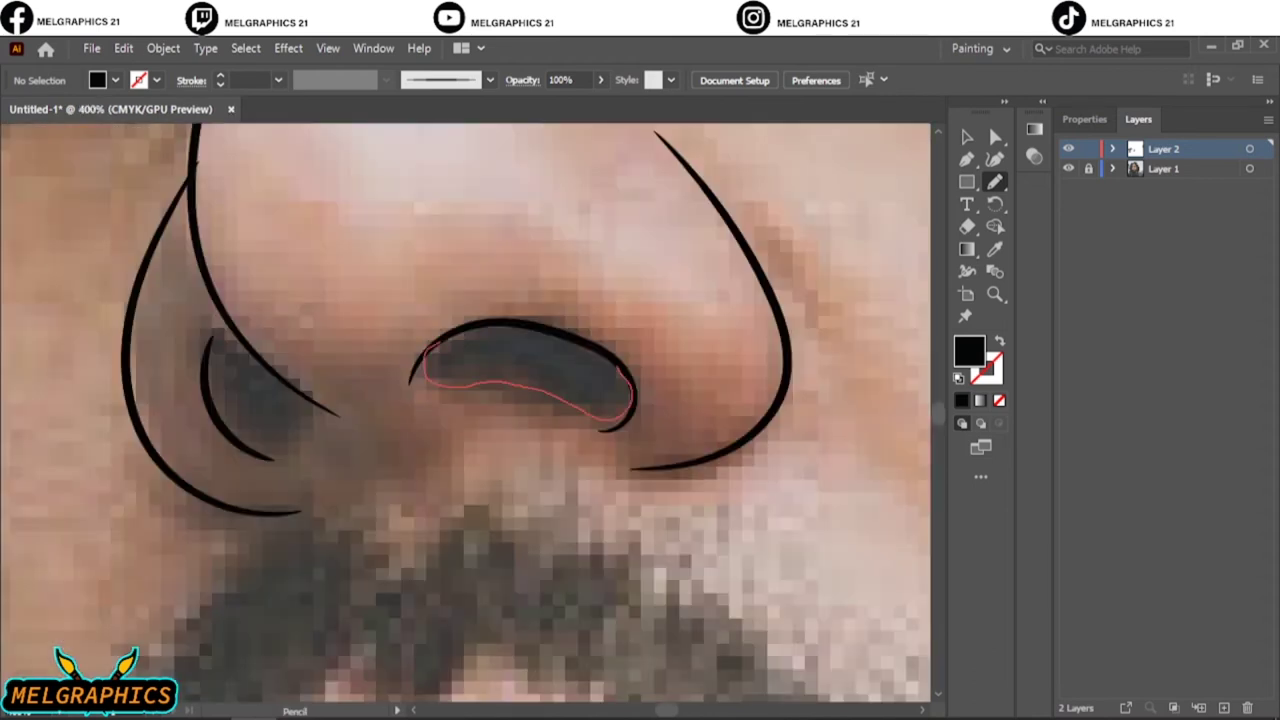
left_click_drag(448, 386, 428, 346)
left_click_drag(208, 388, 226, 340)
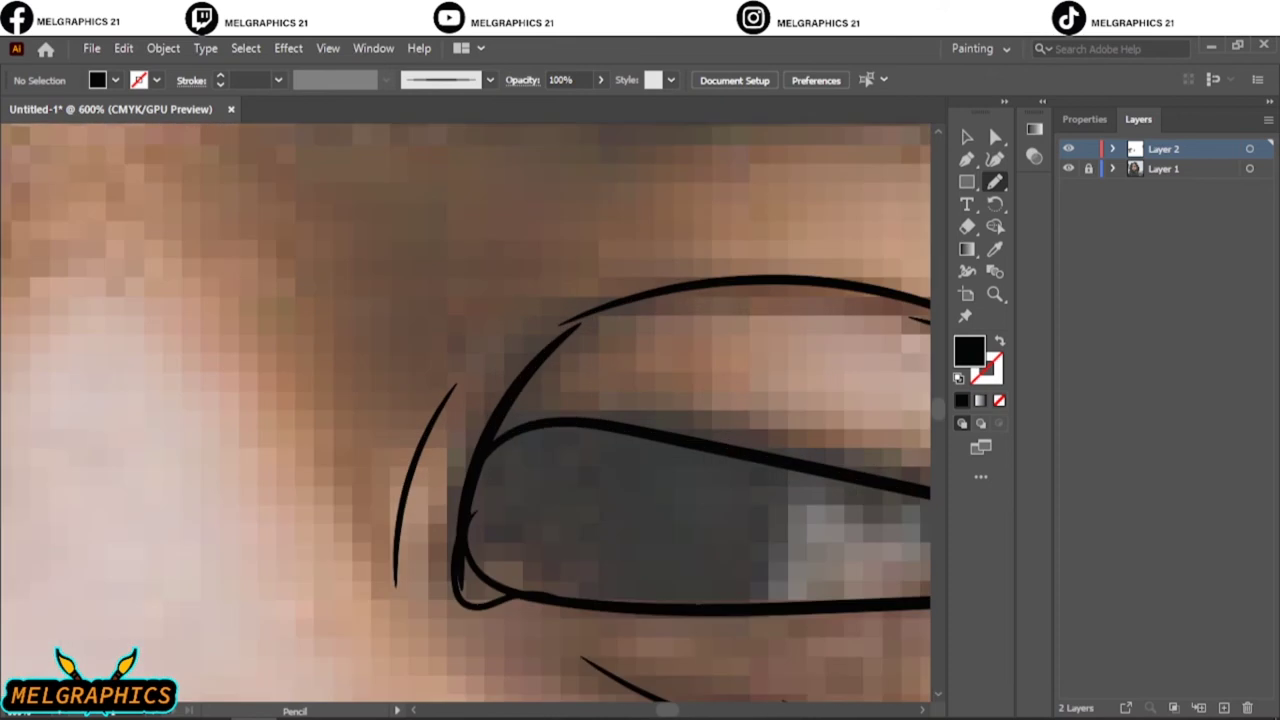
Draw the lower eyelid line and a short stroke by the eye, and fill the pupil black.
mouse_move(730, 448)
left_mouse_down()
mouse_move(660, 610)
mouse_move(456, 600)
mouse_move(500, 390)
mouse_move(730, 448)
mouse_move(506, 420)
mouse_move(566, 604)
left_mouse_up()
key("ctrl+0")
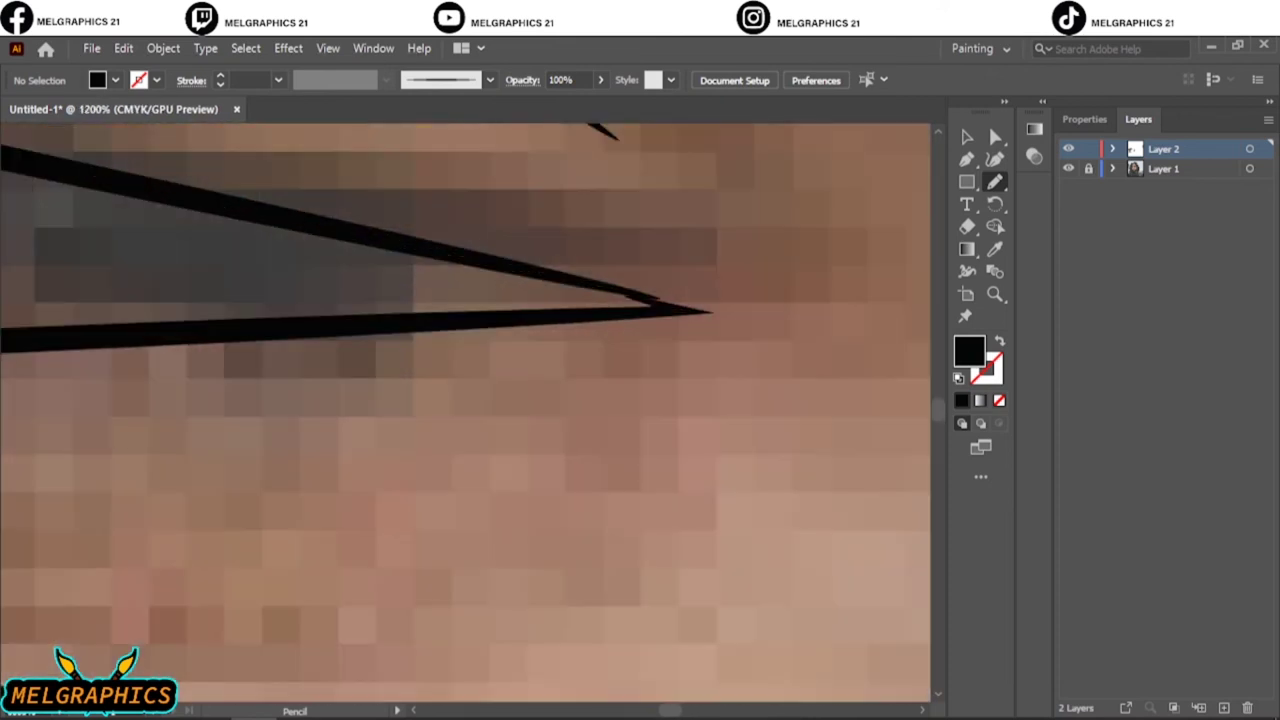
left_click_drag(595, 300, 695, 306)
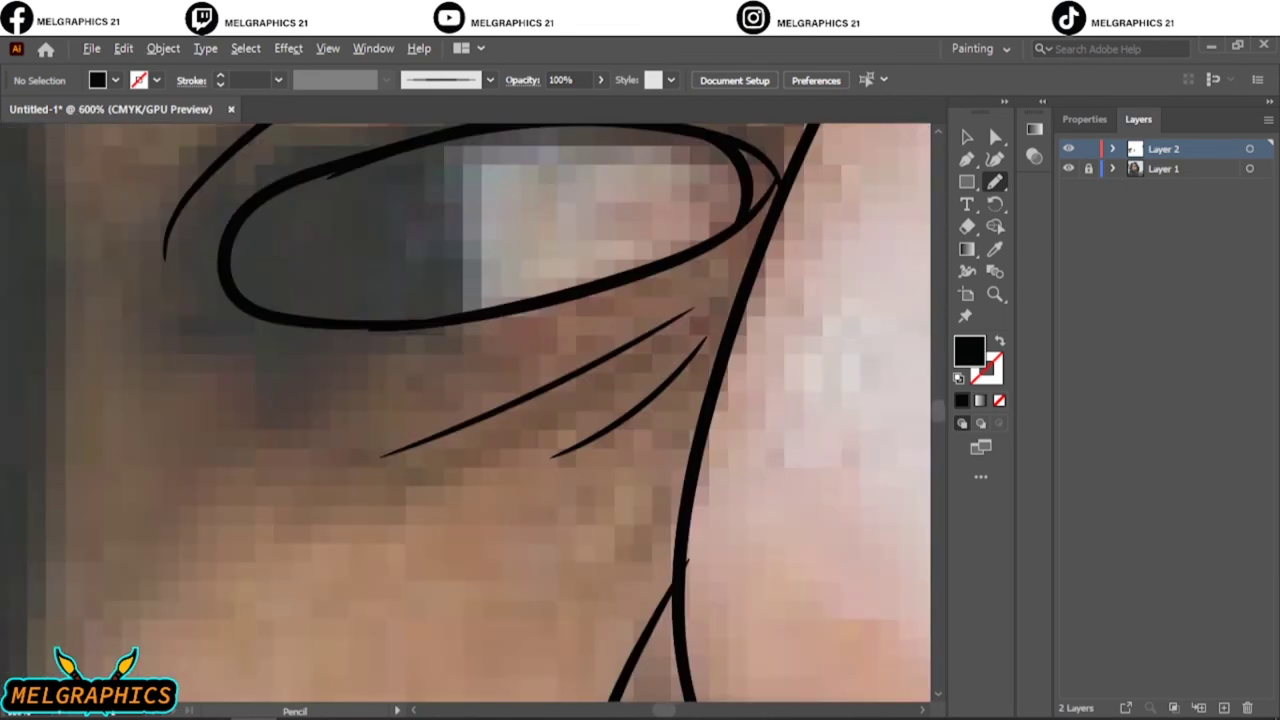
scroll(480, 400, "up", 4)
mouse_move(456, 528)
left_mouse_down()
mouse_move(360, 370)
mouse_move(330, 545)
mouse_move(470, 515)
mouse_move(190, 470)
mouse_move(215, 385)
mouse_move(200, 510)
left_mouse_up()
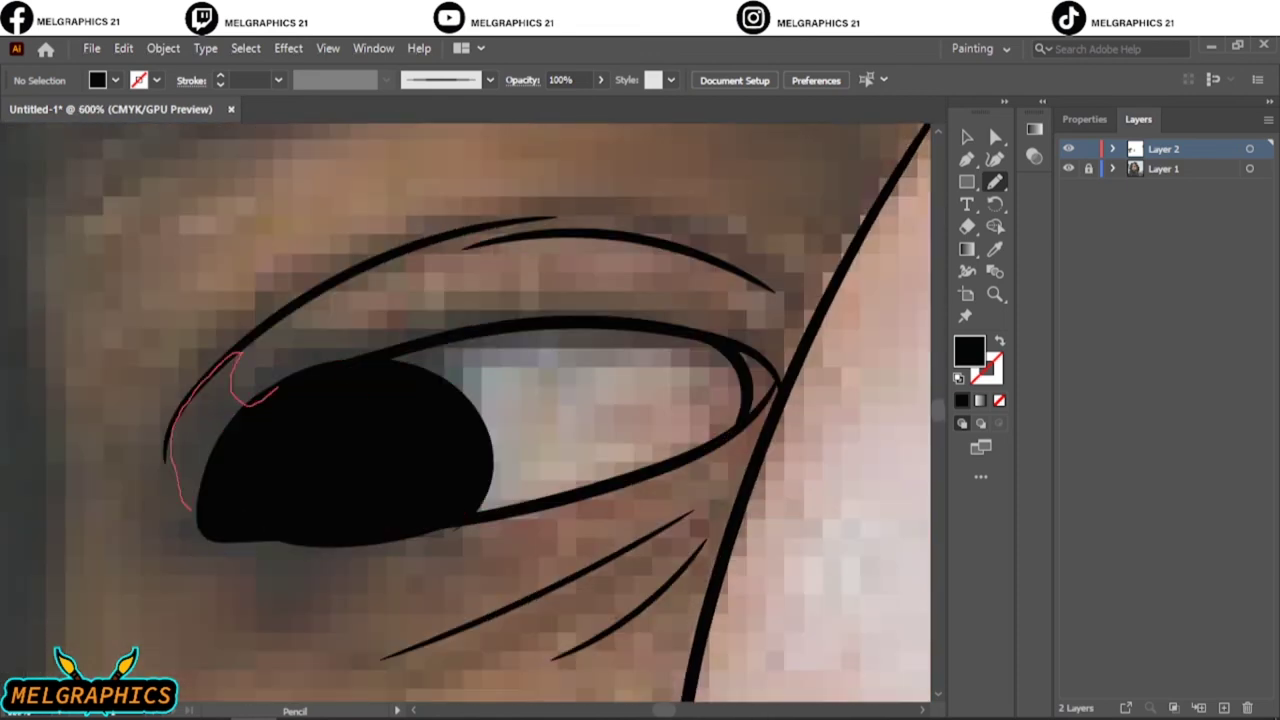
mouse_move(368, 372)
left_mouse_down()
mouse_move(376, 402)
mouse_move(290, 535)
left_mouse_up()
key("ctrl+0")
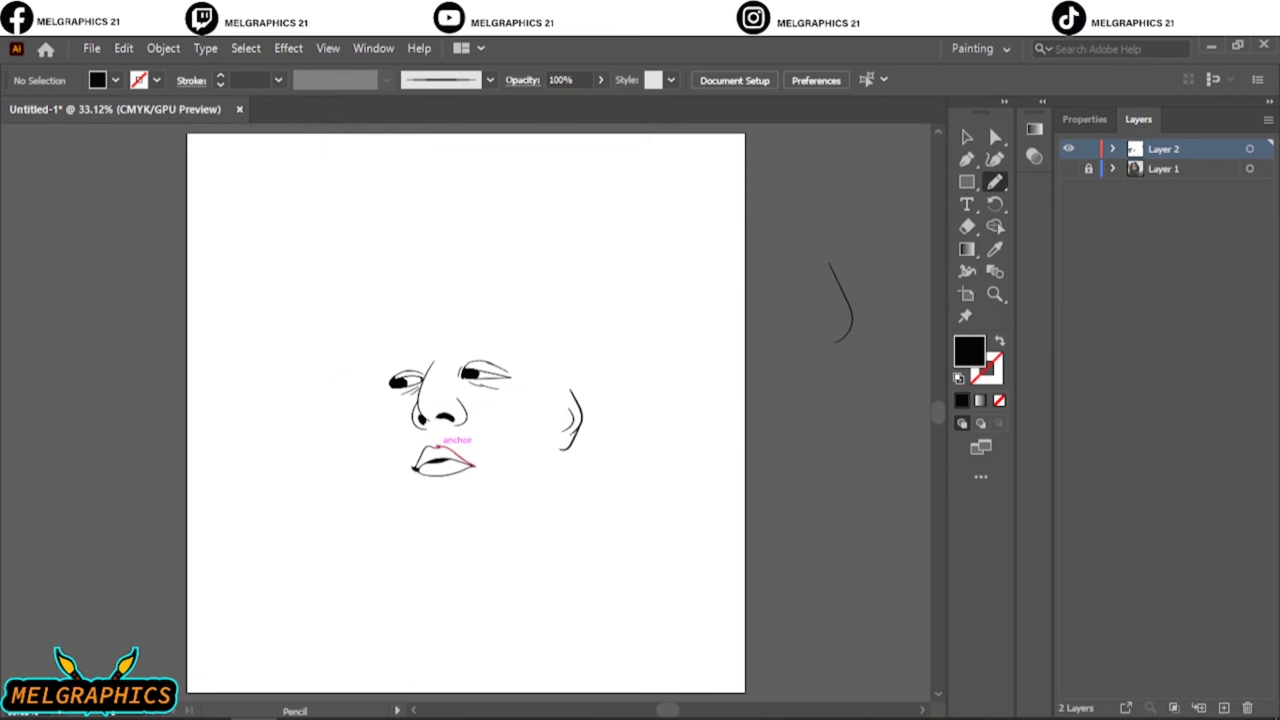
scroll(466, 339, "up", 6)
Fill the eyebrow black and draw the mustache as a solid black shape under the nose.
mouse_move(378, 410)
left_mouse_down()
mouse_move(680, 370)
mouse_move(554, 472)
mouse_move(368, 462)
left_mouse_up()
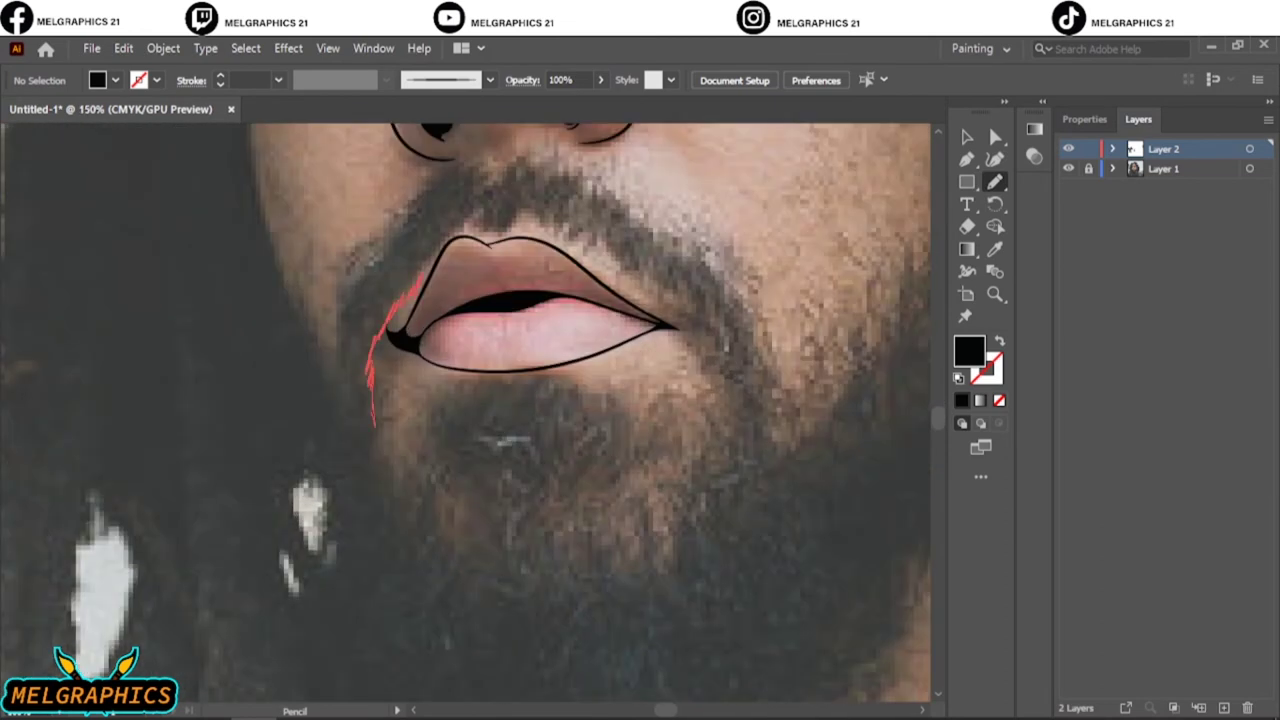
mouse_move(352, 300)
left_mouse_down()
mouse_move(328, 420)
mouse_move(372, 450)
mouse_move(374, 430)
left_mouse_up()
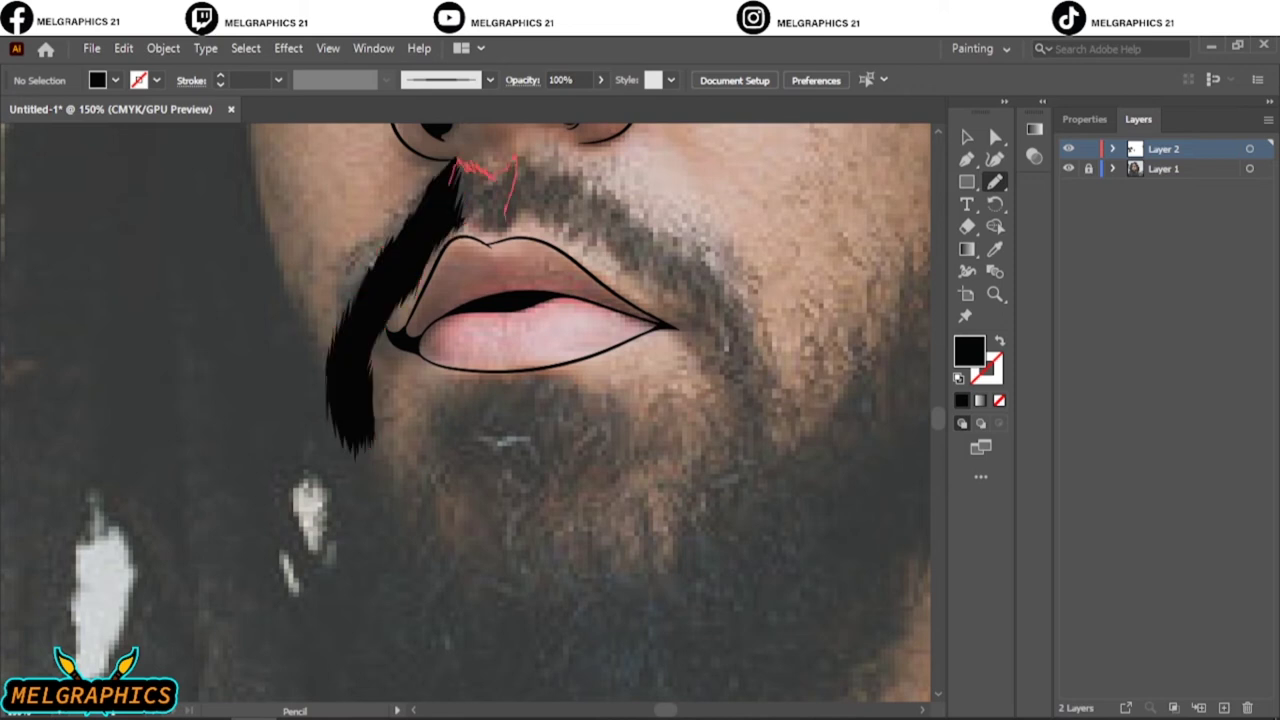
mouse_move(505, 215)
left_mouse_down()
mouse_move(460, 180)
mouse_move(530, 210)
left_mouse_up()
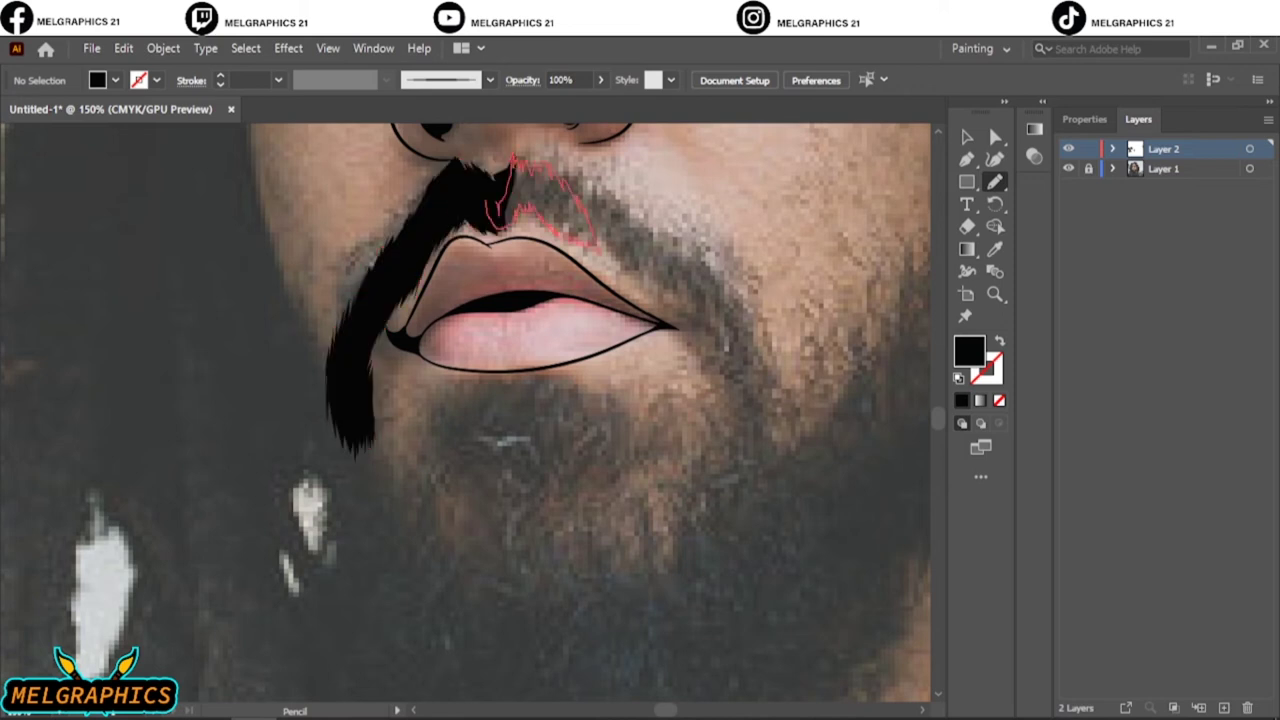
left_click_drag(597, 245, 490, 213)
scroll(510, 400, "right", 3)
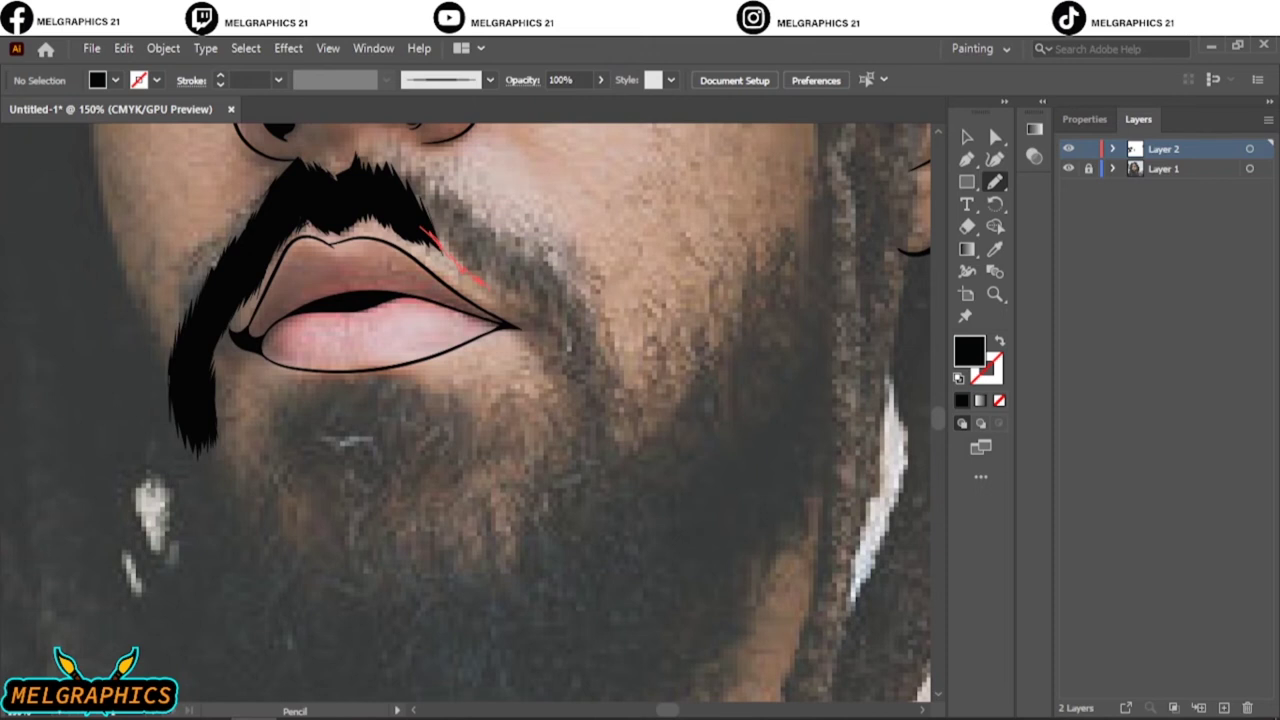
mouse_move(512, 325)
left_mouse_down()
mouse_move(520, 315)
mouse_move(500, 285)
left_mouse_up()
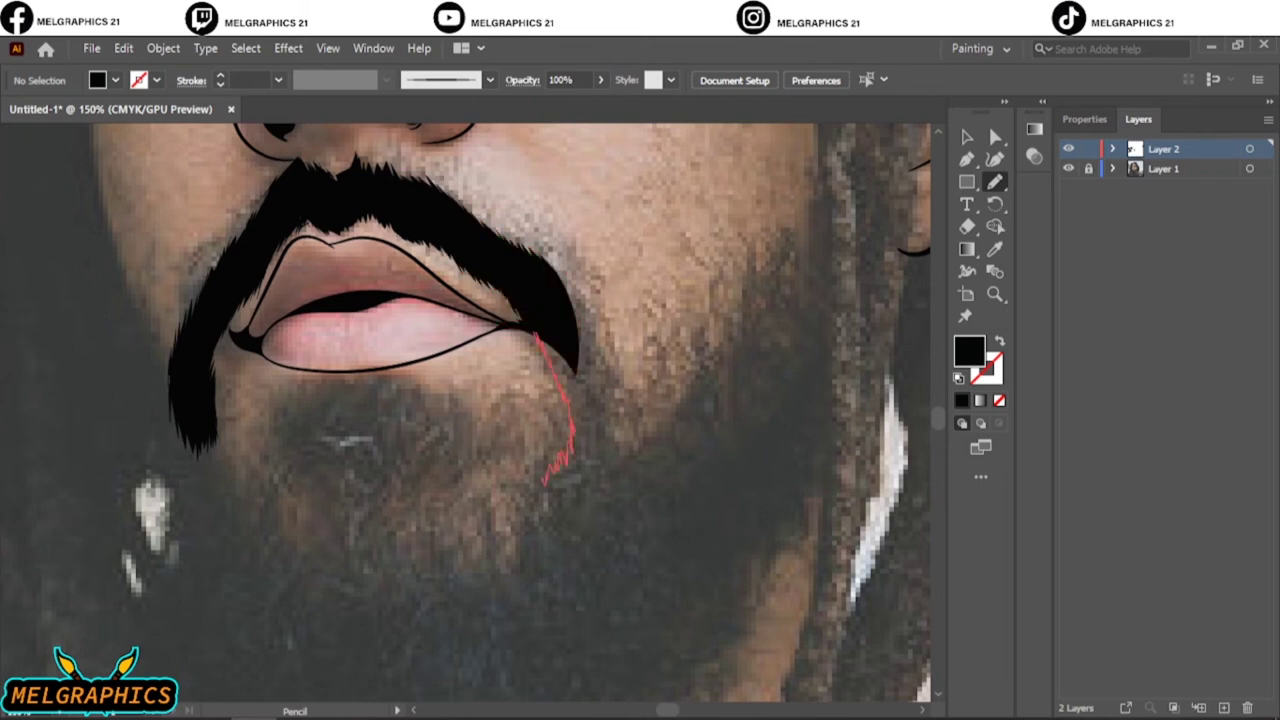
left_click_drag(542, 483, 634, 452)
mouse_move(596, 350)
left_mouse_down()
mouse_move(545, 272)
mouse_move(580, 322)
left_mouse_up()
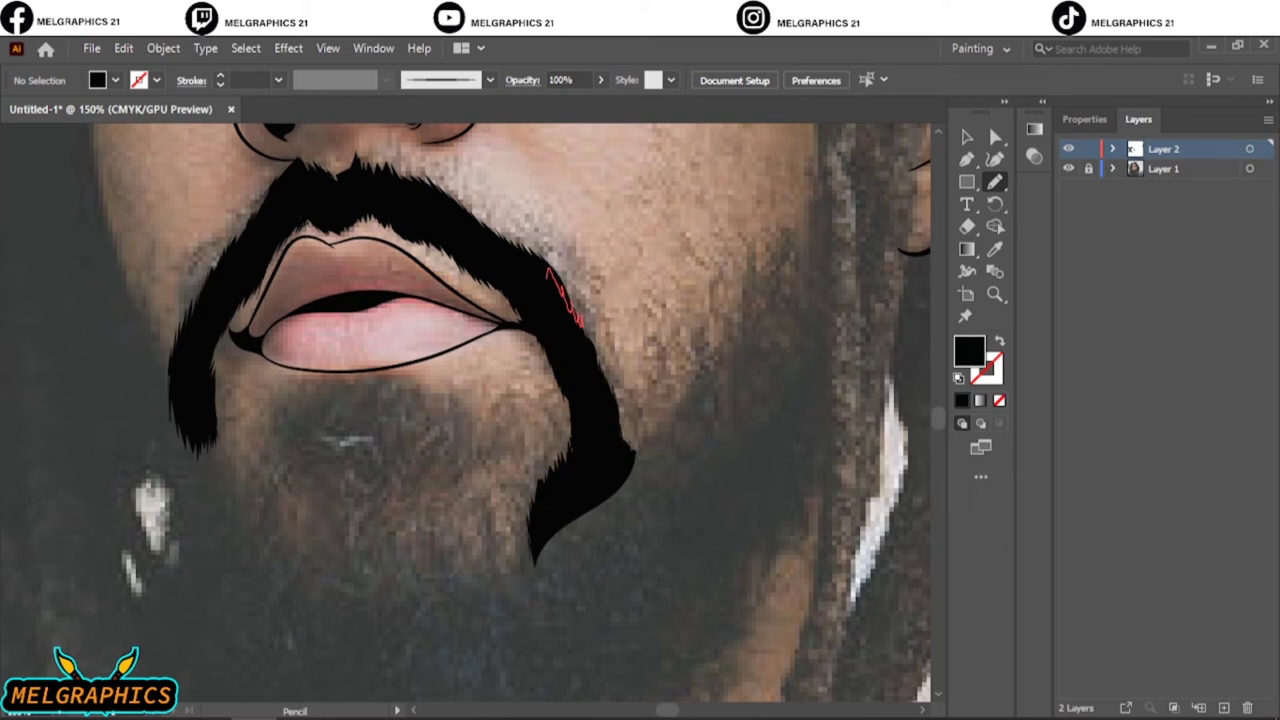
left_click_drag(632, 448, 634, 456)
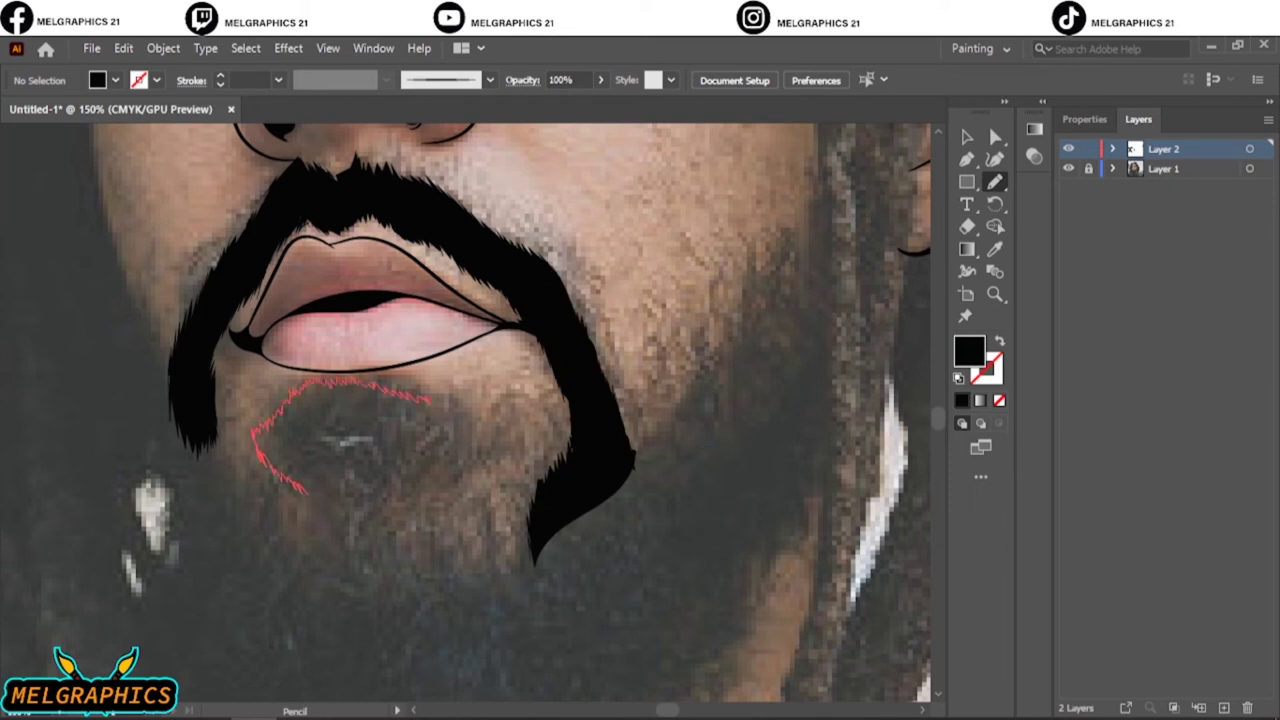
Outline the goatee below the lip as a black-filled shape.
left_click_drag(396, 478, 372, 628)
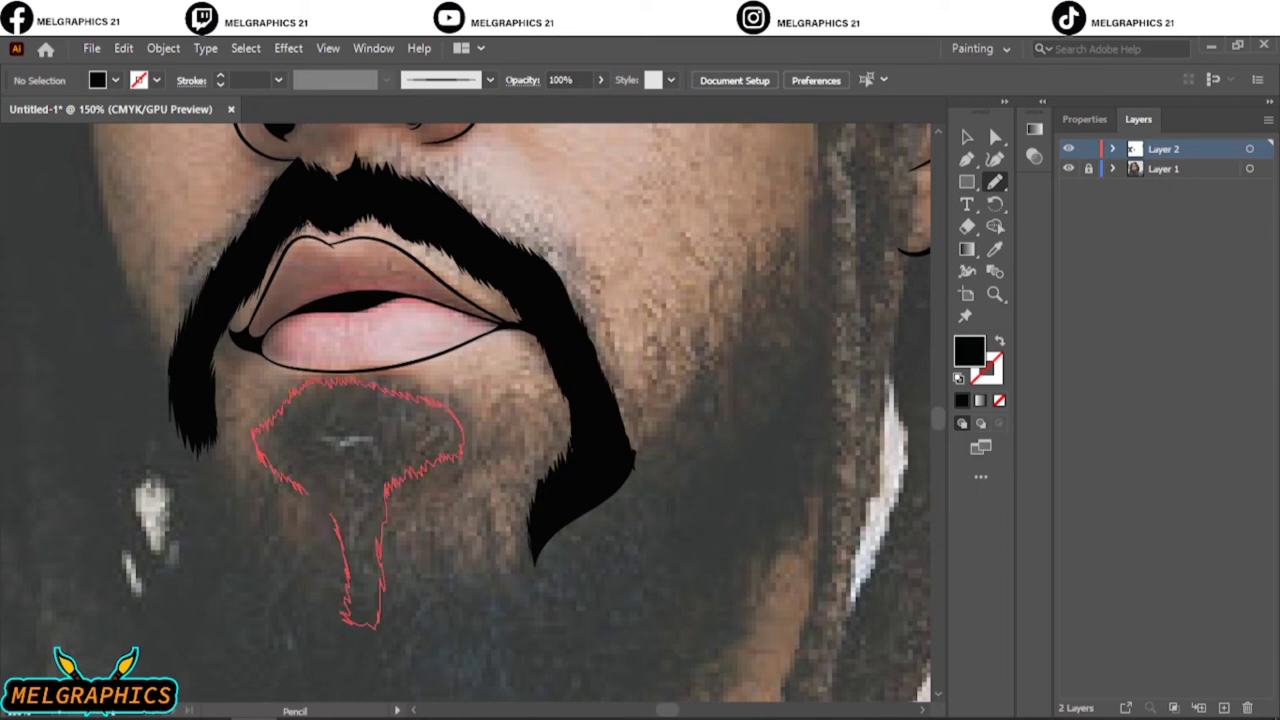
left_click_drag(400, 476, 396, 480)
key("ctrl+0")
key("ctrl+1")
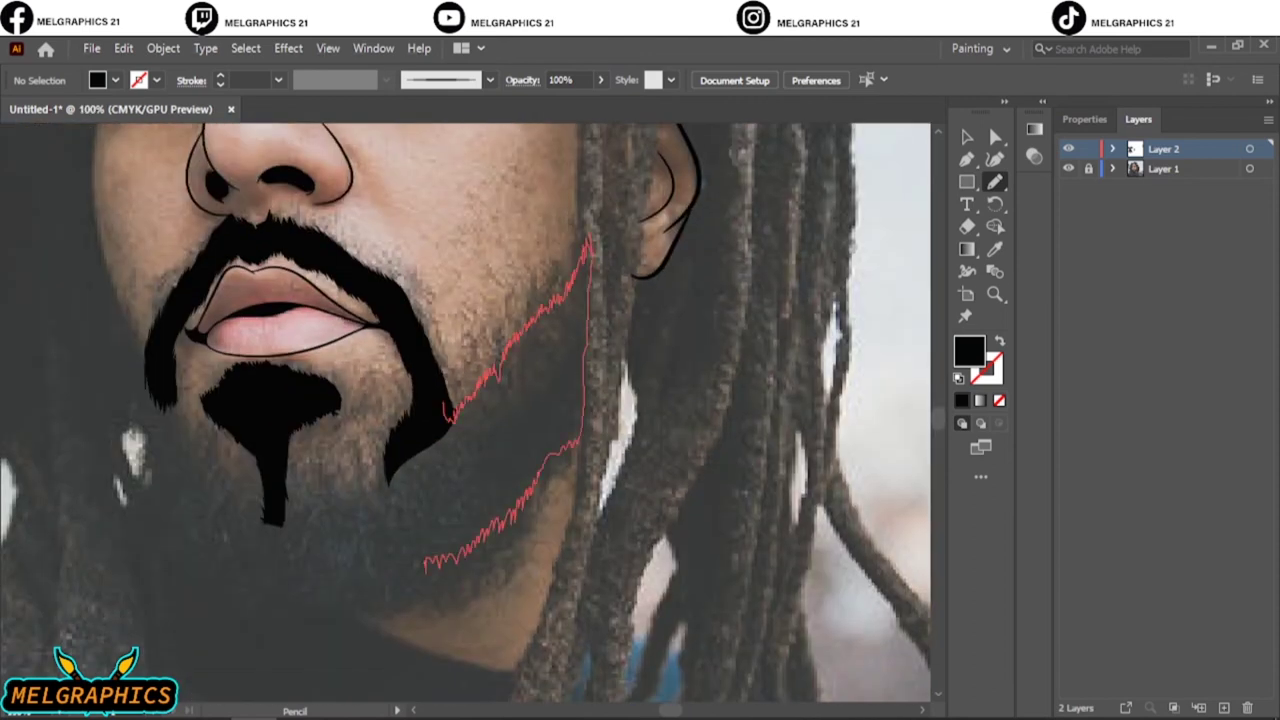
Fill the beard black along both jawlines and chin, adding detail on the right cheek.
left_click_drag(576, 443, 390, 420)
mouse_move(393, 550)
left_mouse_down()
mouse_move(386, 574)
mouse_move(450, 562)
mouse_move(574, 454)
left_mouse_up()
mouse_move(490, 572)
left_mouse_down()
mouse_move(538, 478)
mouse_move(362, 606)
left_mouse_up()
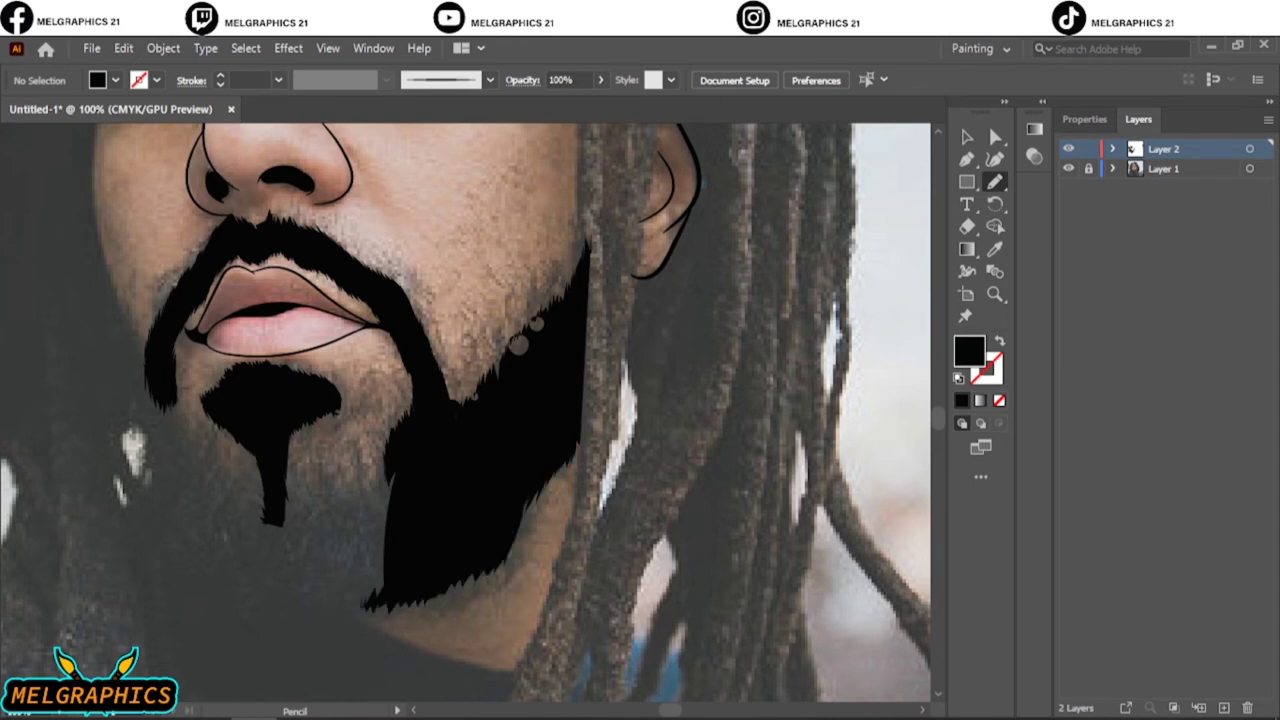
mouse_move(352, 466)
left_mouse_down()
mouse_move(270, 446)
mouse_move(368, 612)
mouse_move(470, 590)
mouse_move(388, 440)
left_mouse_up()
mouse_move(228, 478)
left_mouse_down()
mouse_move(166, 392)
mouse_move(142, 440)
mouse_move(232, 570)
mouse_move(328, 608)
mouse_move(364, 566)
mouse_move(620, 566)
mouse_move(658, 600)
left_mouse_up()
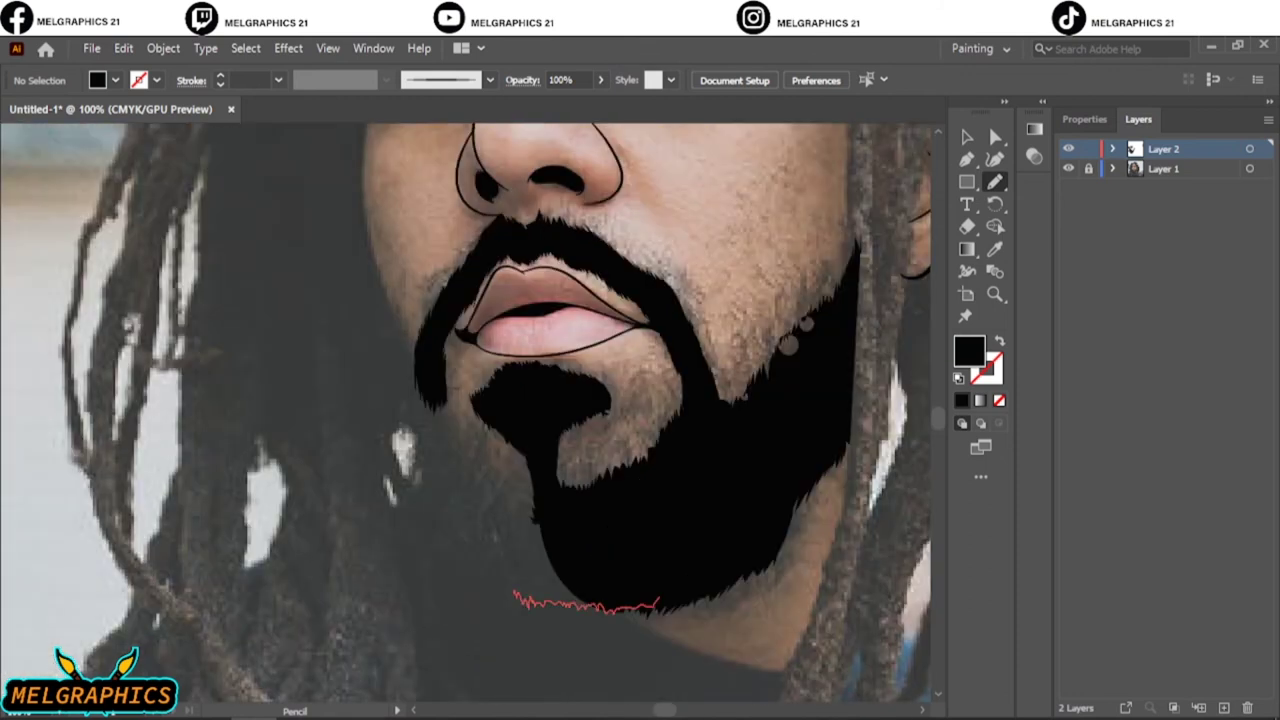
mouse_move(513, 592)
left_mouse_down()
mouse_move(443, 520)
mouse_move(420, 366)
mouse_move(480, 460)
mouse_move(530, 490)
left_mouse_up()
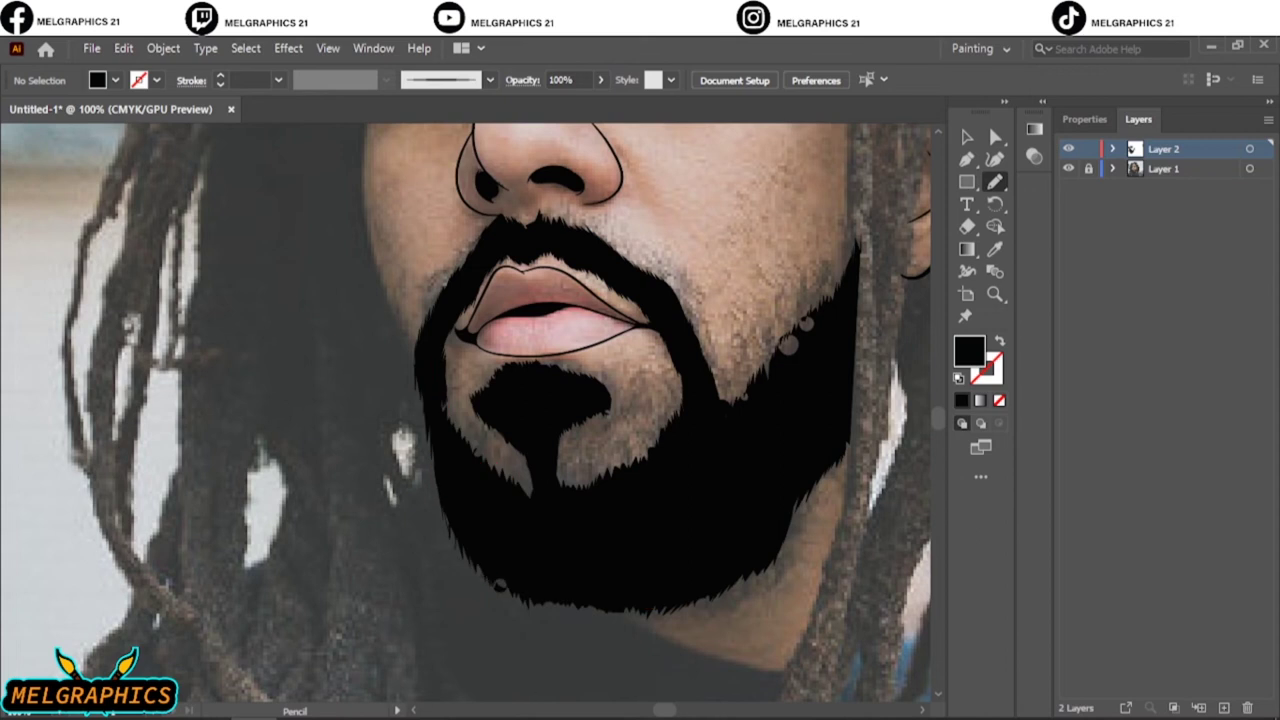
left_click_drag(500, 590, 512, 560)
left_click_drag(660, 450, 500, 450)
mouse_move(620, 356)
left_mouse_down()
mouse_move(660, 315)
mouse_move(658, 368)
left_mouse_up()
key("ctrl+0")
key("ctrl+plus")
key("ctrl+plus")
key("ctrl+plus")
scroll(466, 413, "up", 3)
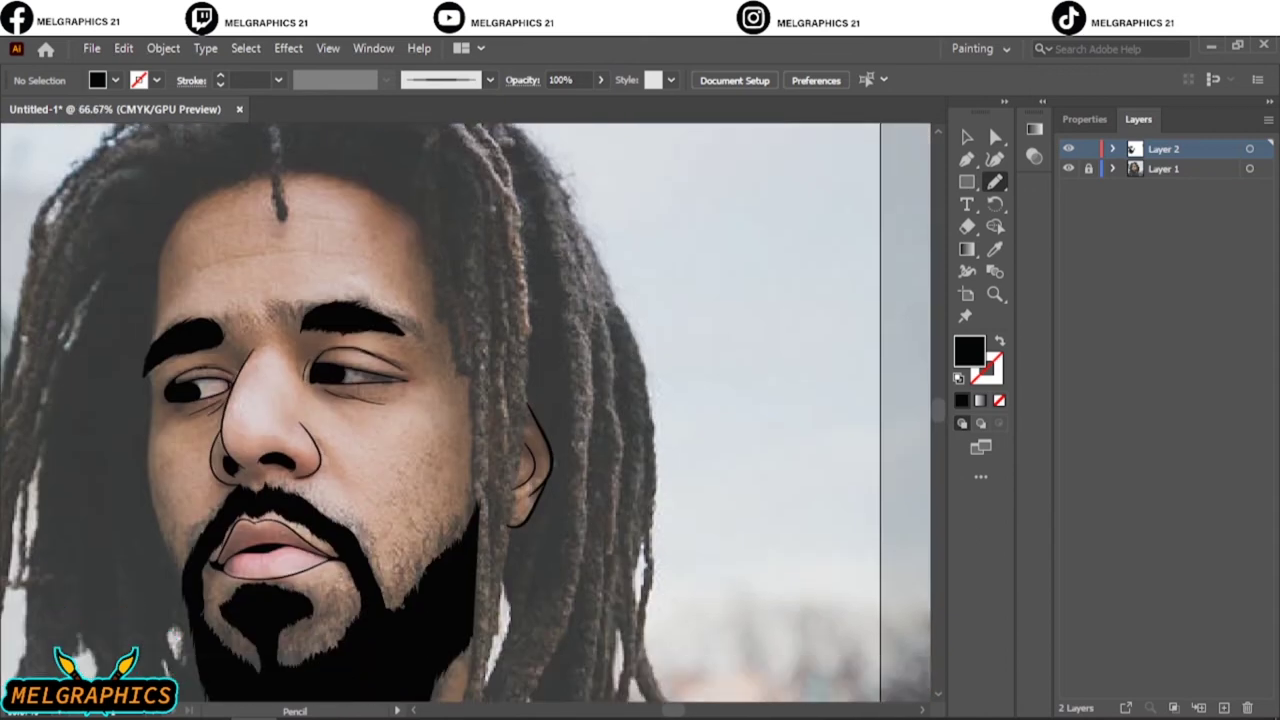
key("ctrl+plus")
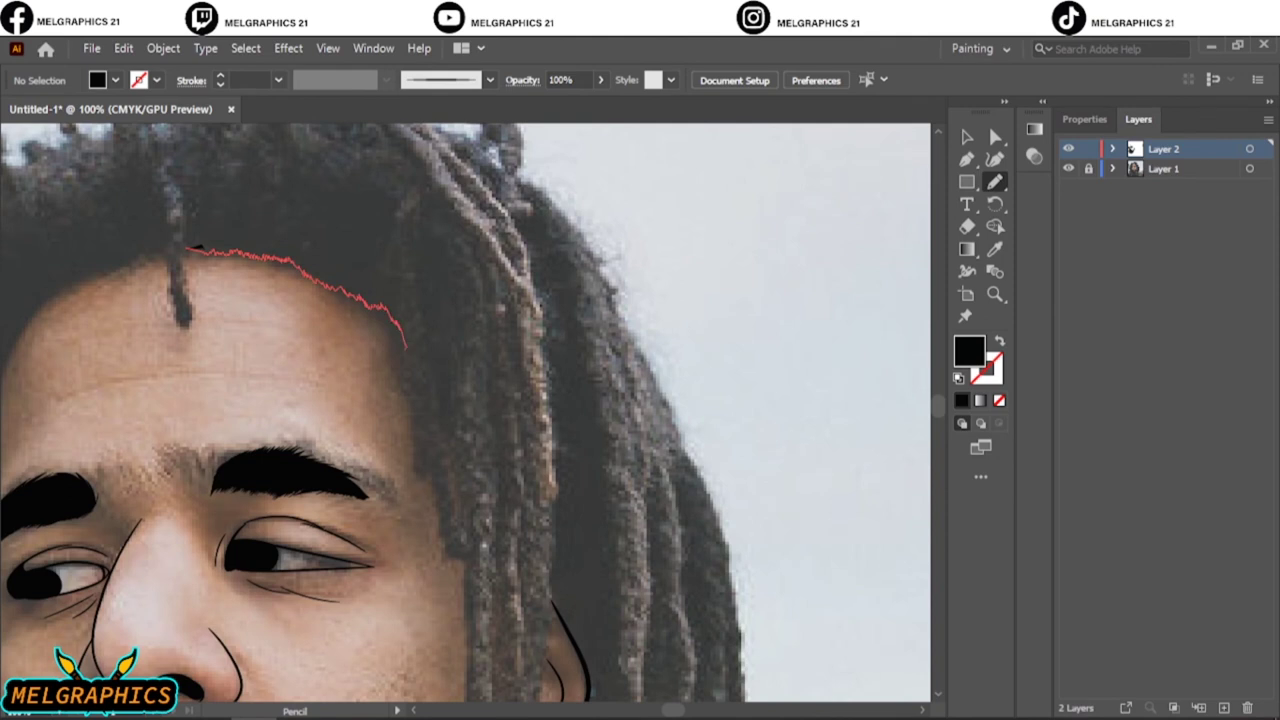
Outline the hair above the forehead in black and extend strands down beside it.
left_click_drag(405, 345, 190, 245)
left_click_drag(337, 270, 340, 288)
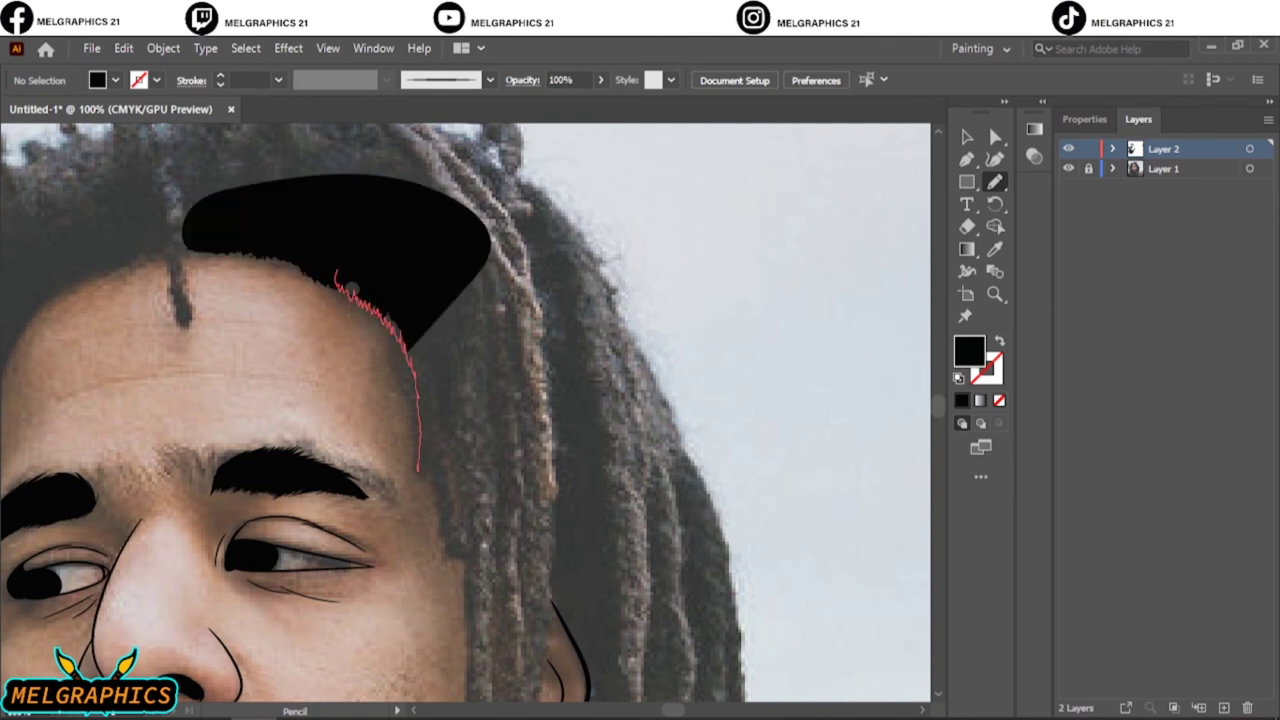
left_click_drag(418, 468, 430, 480)
left_click_drag(366, 292, 381, 320)
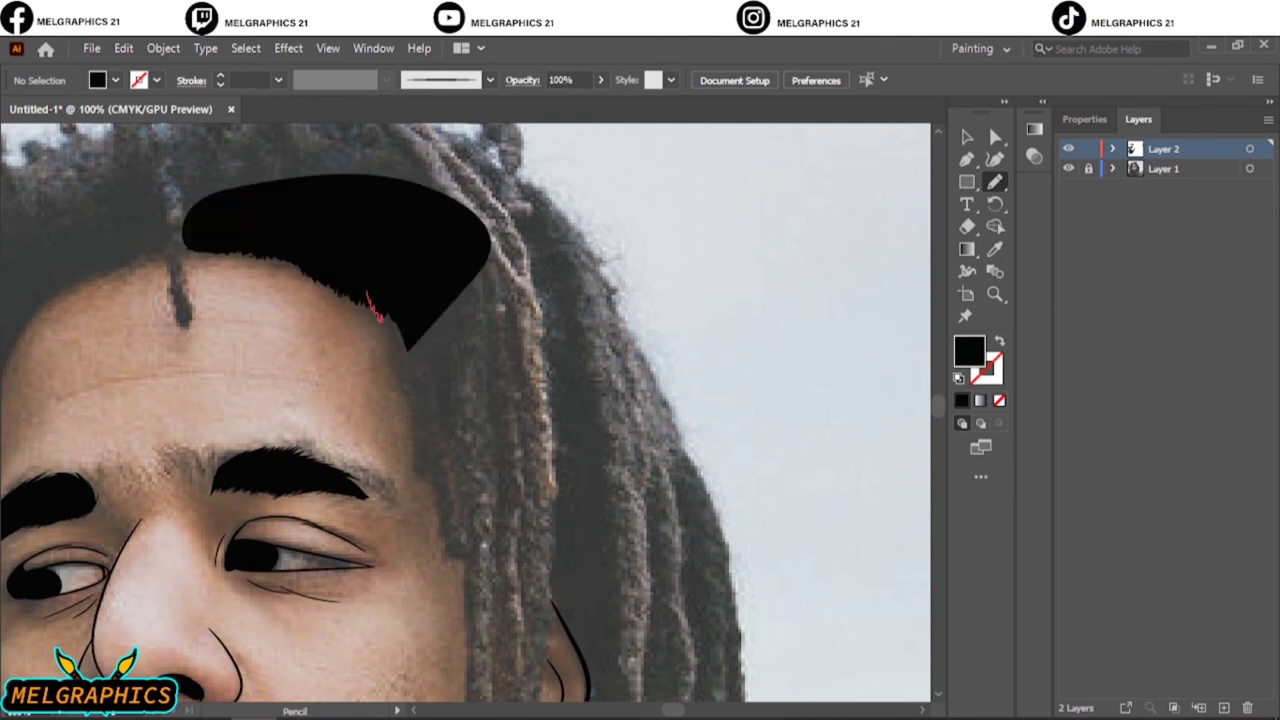
mouse_move(416, 470)
left_mouse_down()
mouse_move(434, 478)
mouse_move(470, 558)
left_mouse_up()
left_click_drag(420, 330, 450, 484)
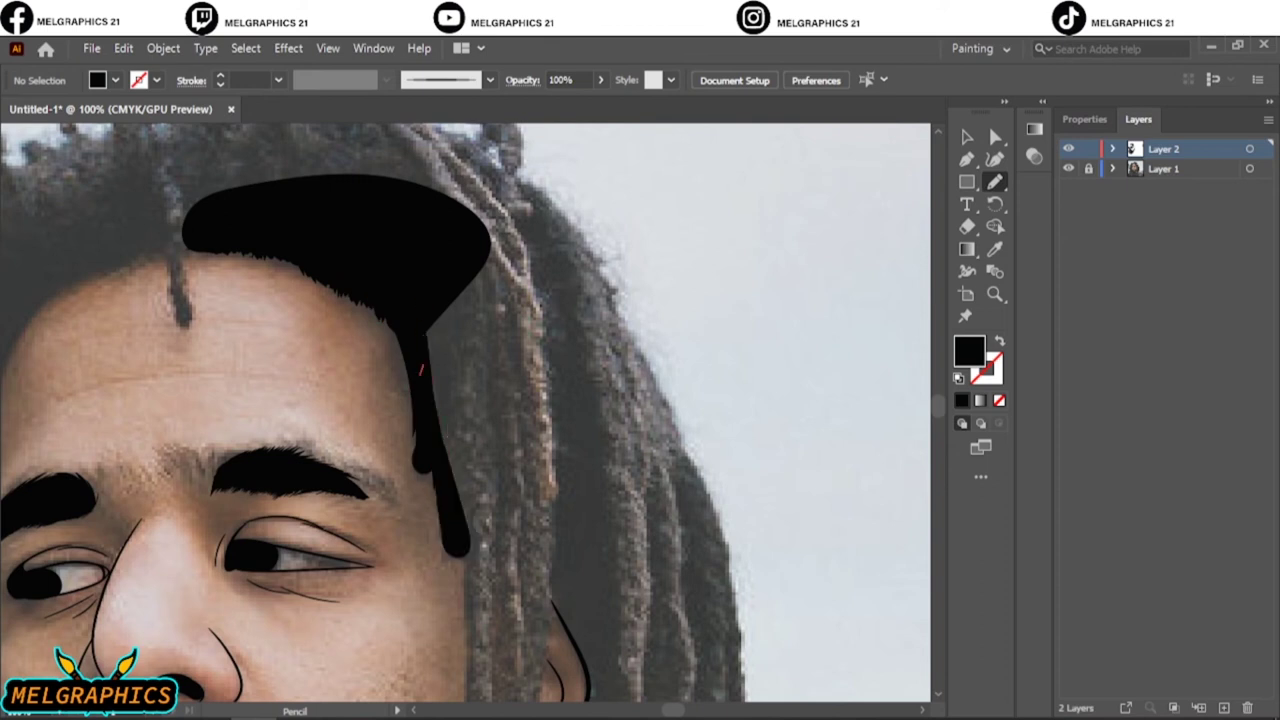
mouse_move(420, 375)
left_mouse_down()
mouse_move(464, 562)
mouse_move(425, 240)
left_mouse_up()
Draw black hair hanging past the ear and a dreadlock beside the beard.
scroll(425, 300, "down", 5)
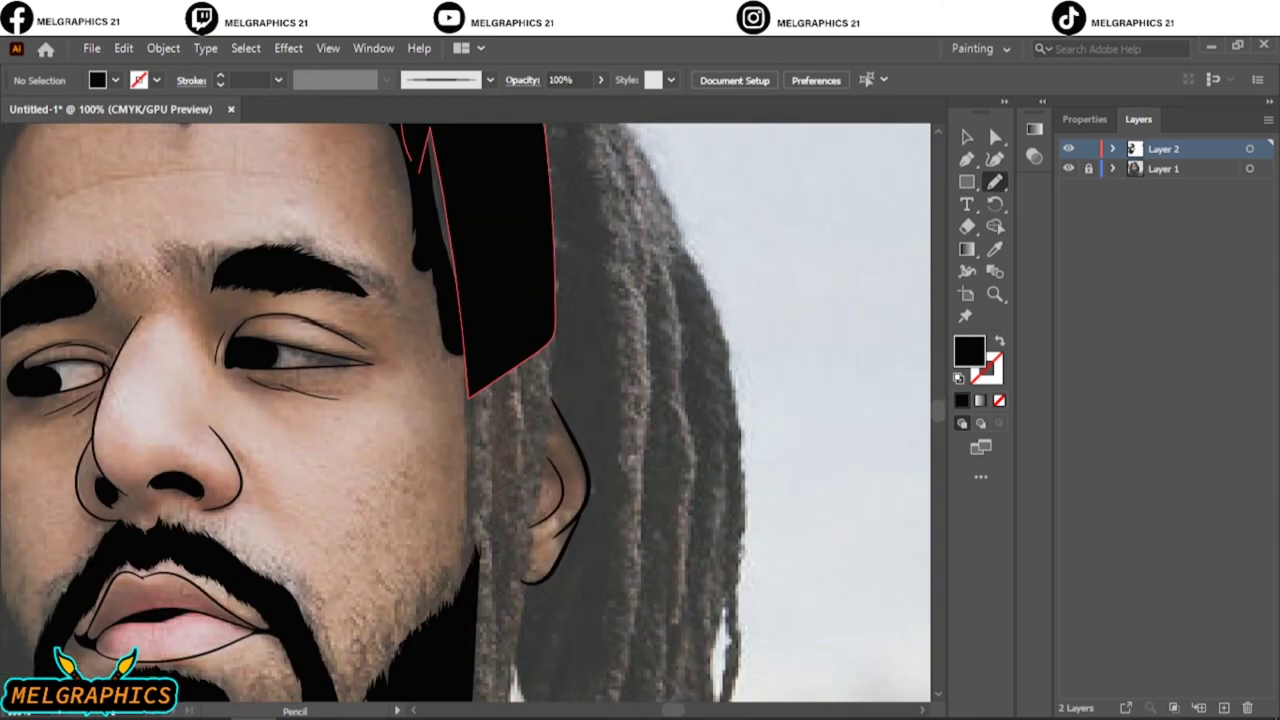
left_click_drag(464, 340, 472, 556)
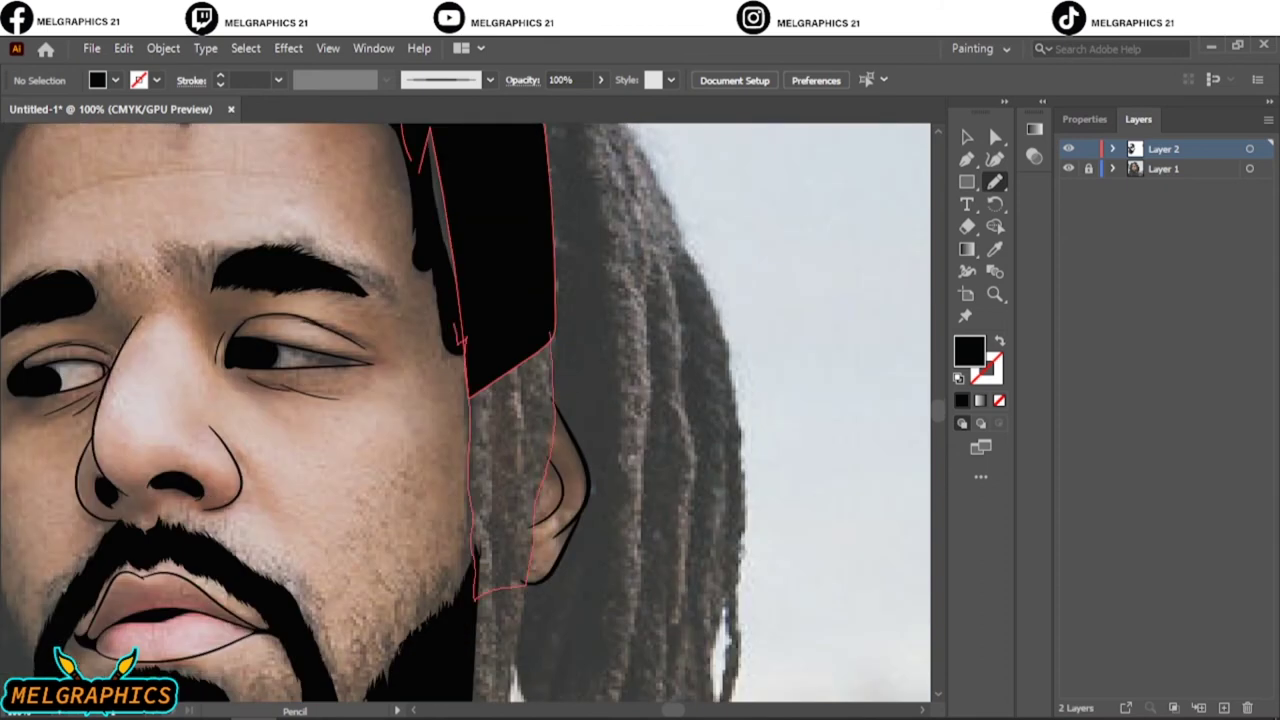
left_click_drag(550, 335, 540, 265)
scroll(465, 410, "down", 10)
scroll(465, 410, "right", 1)
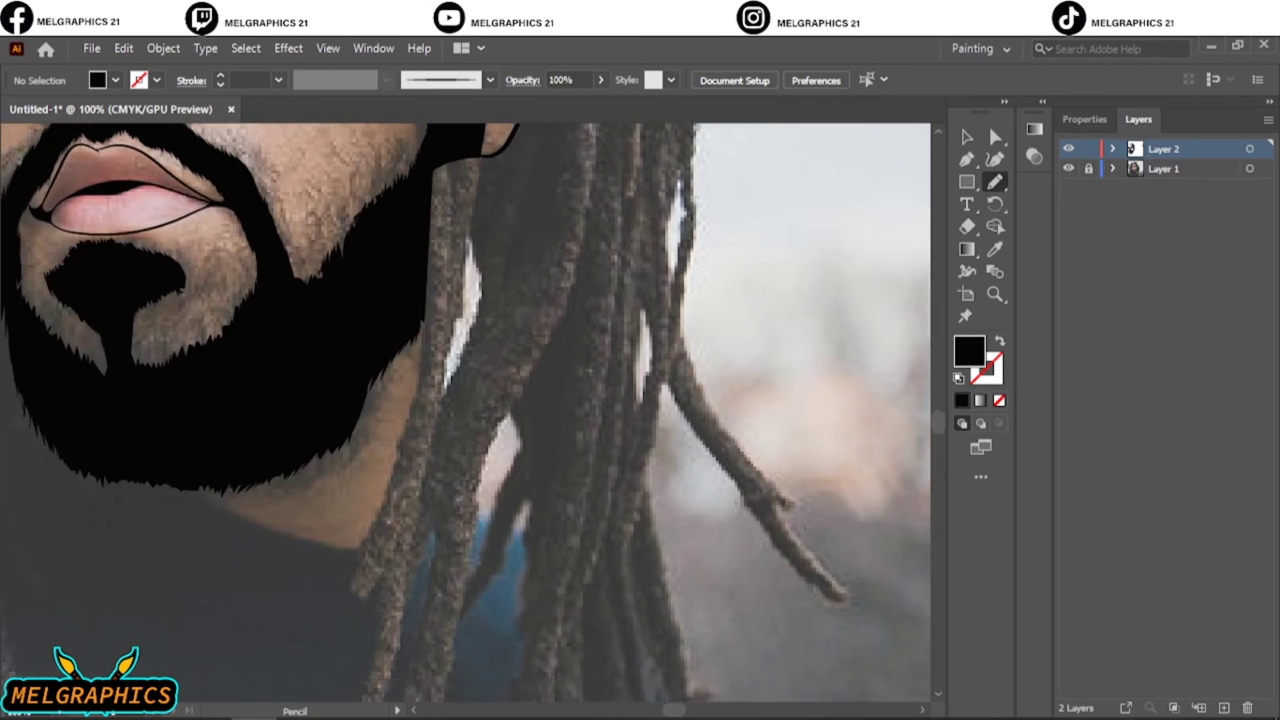
left_click_drag(375, 598, 454, 375)
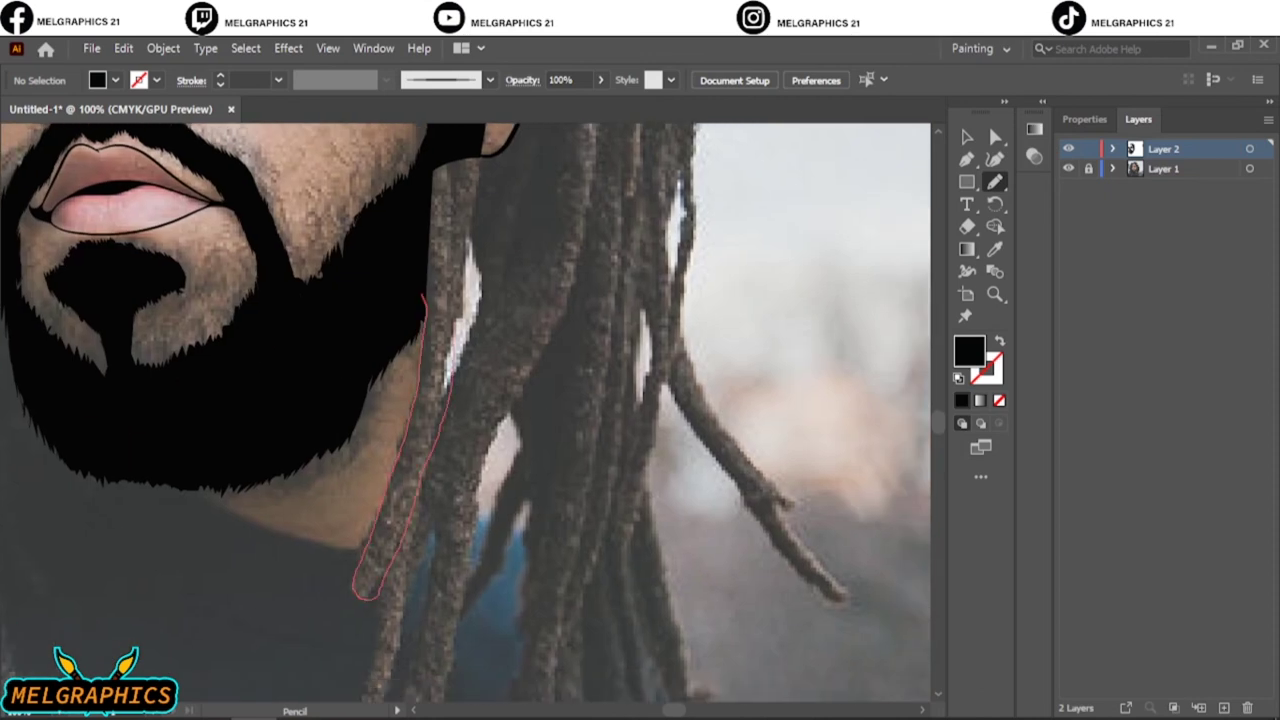
left_click_drag(477, 160, 480, 150)
scroll(465, 410, "up", 15)
scroll(465, 410, "up", 3)
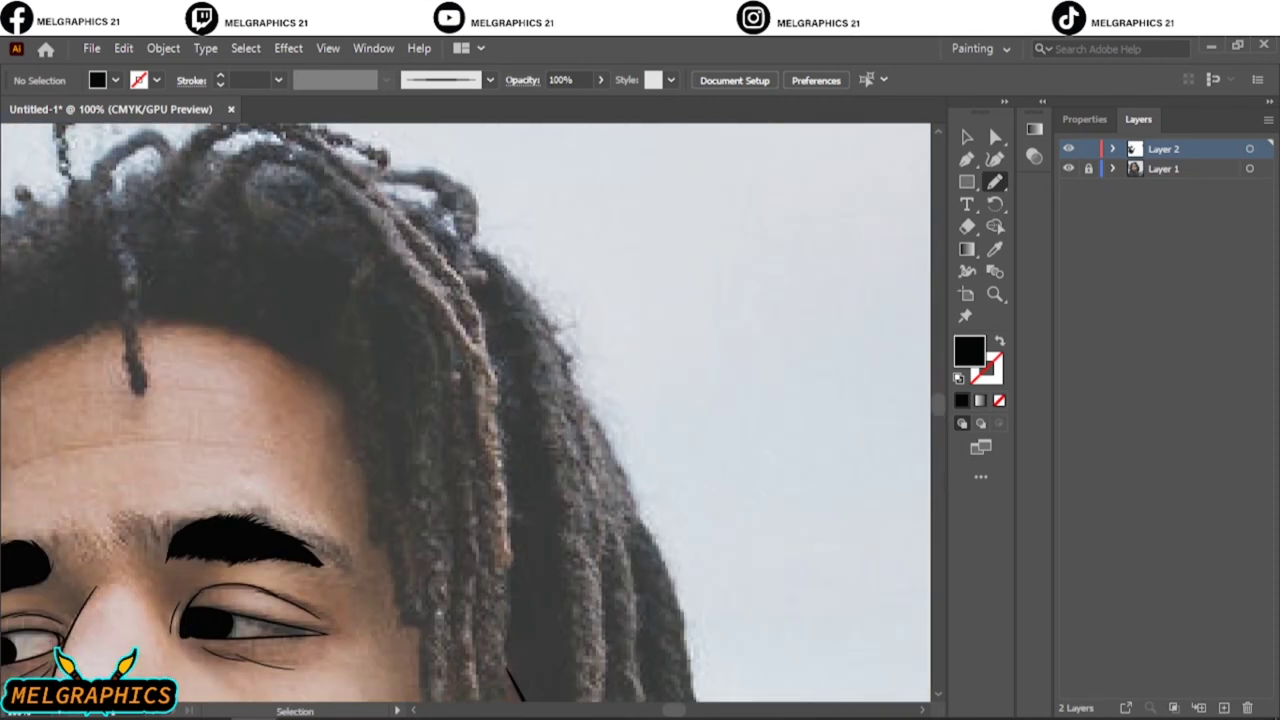
Close a black hair shape along the forehead hairline and trace strands down beside the face and ear.
left_click_drag(258, 338, 333, 373)
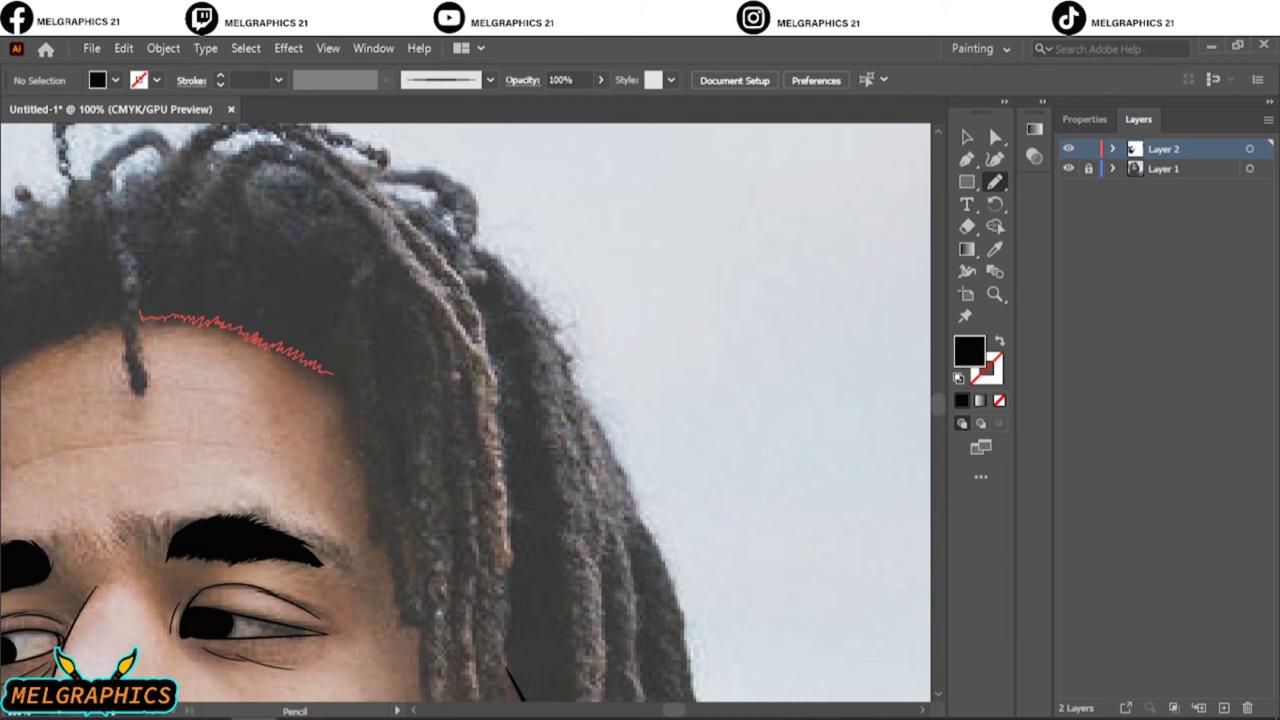
left_click_drag(352, 262, 272, 236)
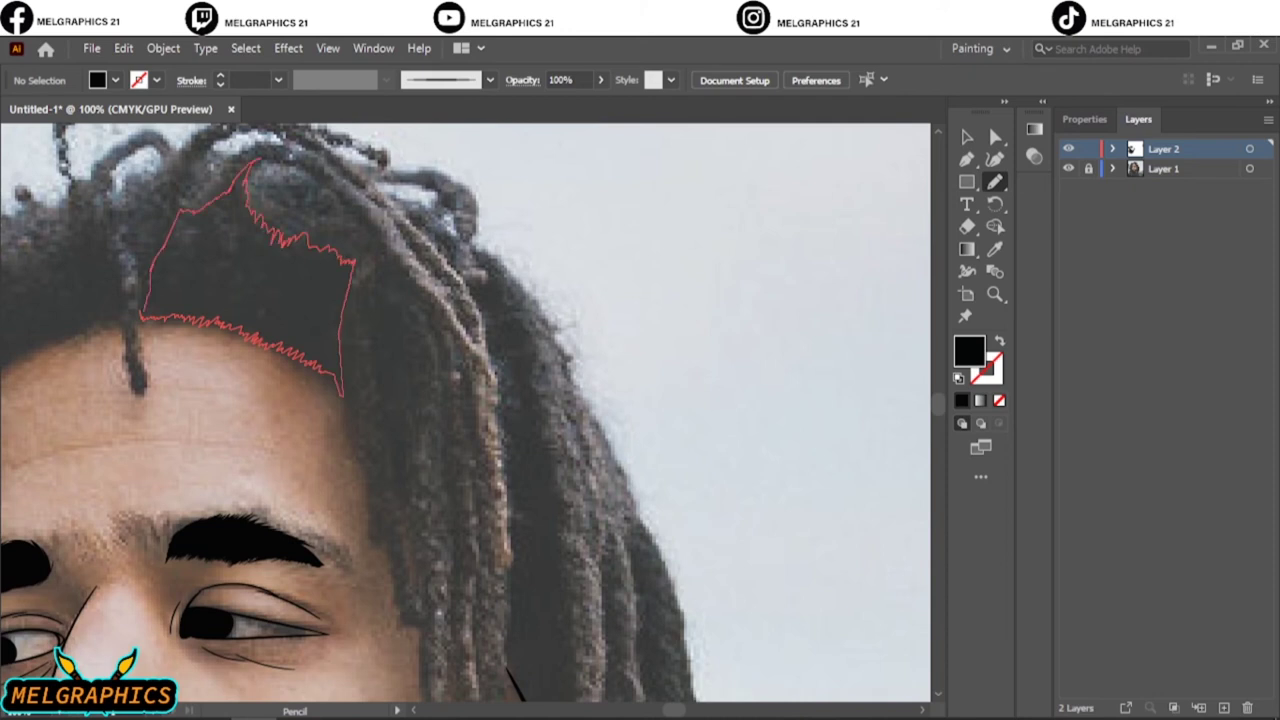
left_click_drag(250, 162, 248, 160)
mouse_move(338, 318)
left_mouse_down()
mouse_move(372, 420)
mouse_move(410, 300)
mouse_move(345, 316)
left_mouse_up()
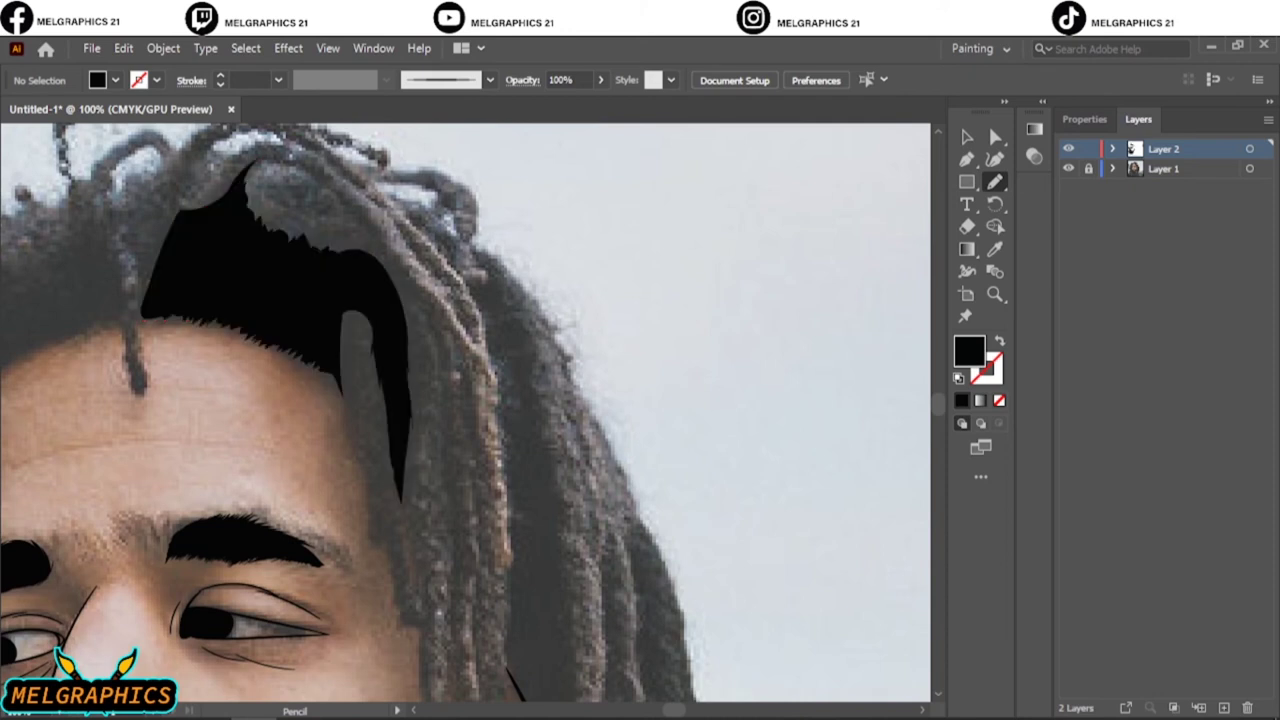
mouse_move(405, 408)
left_mouse_down()
mouse_move(418, 322)
mouse_move(434, 338)
mouse_move(430, 322)
left_mouse_up()
scroll(465, 410, "down", 5)
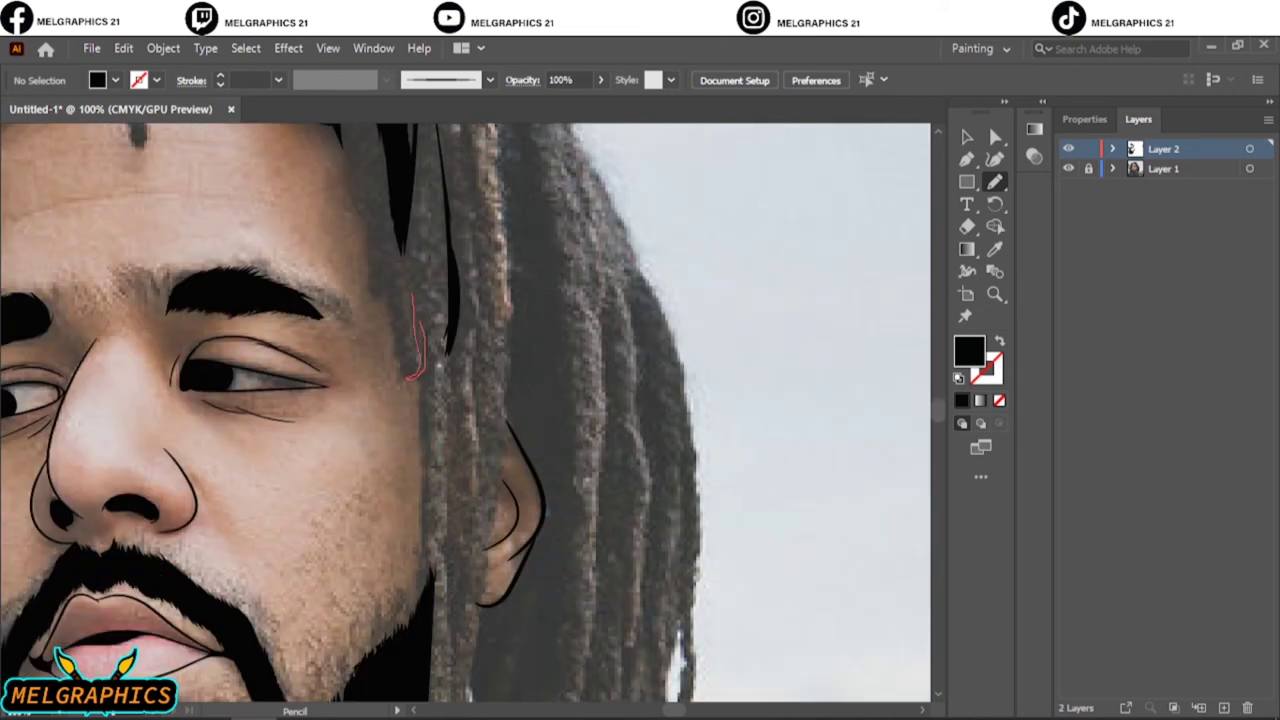
left_click_drag(418, 372, 416, 298)
scroll(465, 410, "down", 3)
left_click_drag(536, 398, 482, 466)
mouse_move(445, 405)
left_mouse_down()
mouse_move(447, 622)
mouse_move(455, 398)
left_mouse_up()
scroll(465, 410, "down", 7)
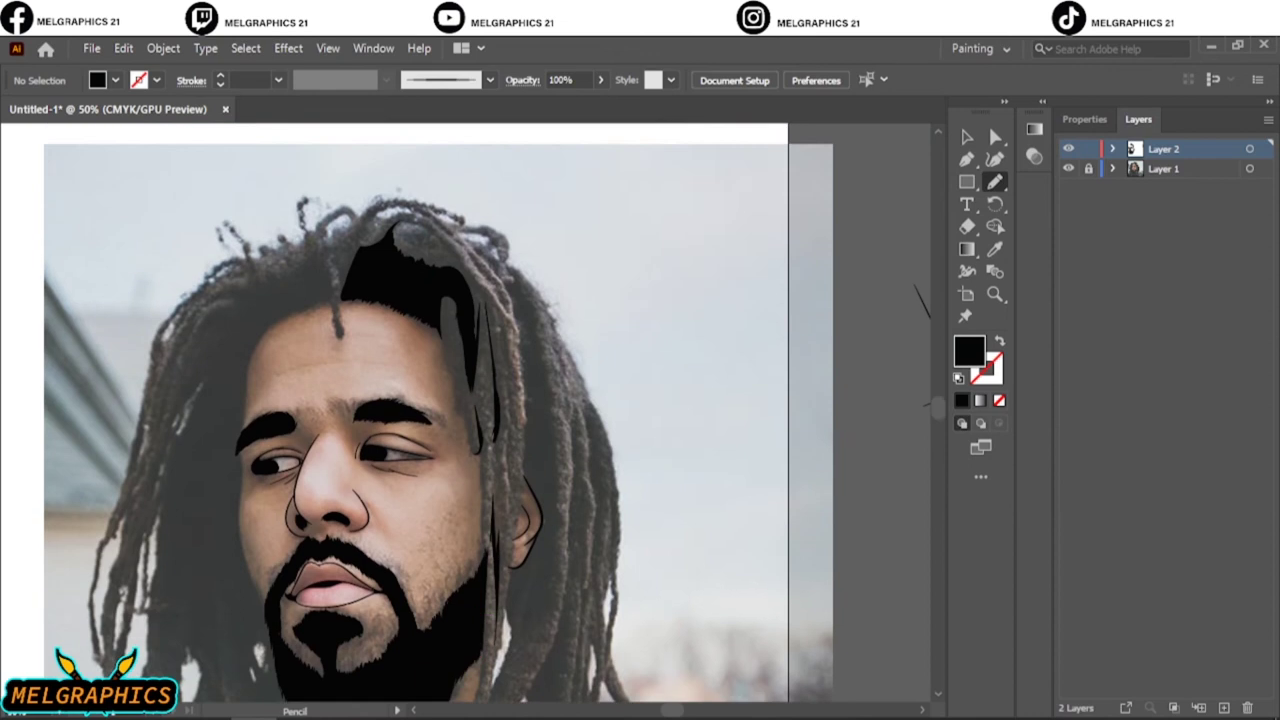
Outline the hair strands by the temple, beside the eye and down past the beard in black.
key("b")
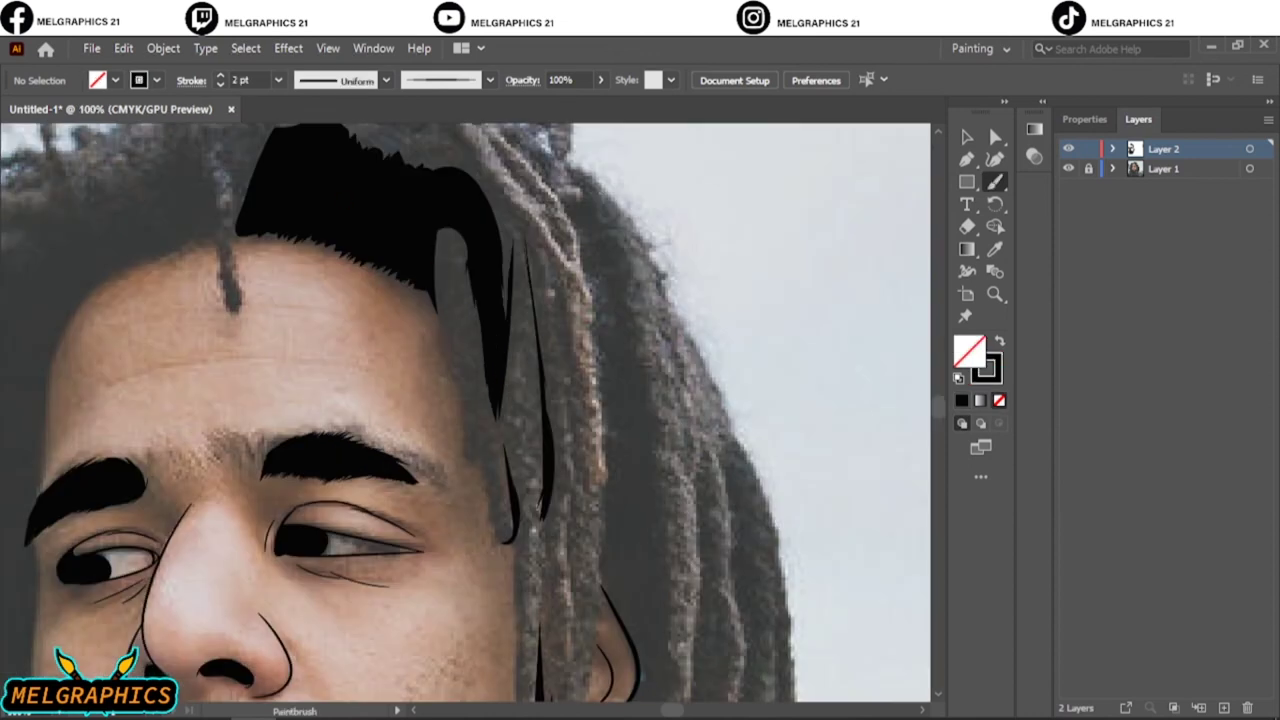
left_click_drag(447, 347, 478, 440)
key("ctrl+plus")
key("ctrl+plus")
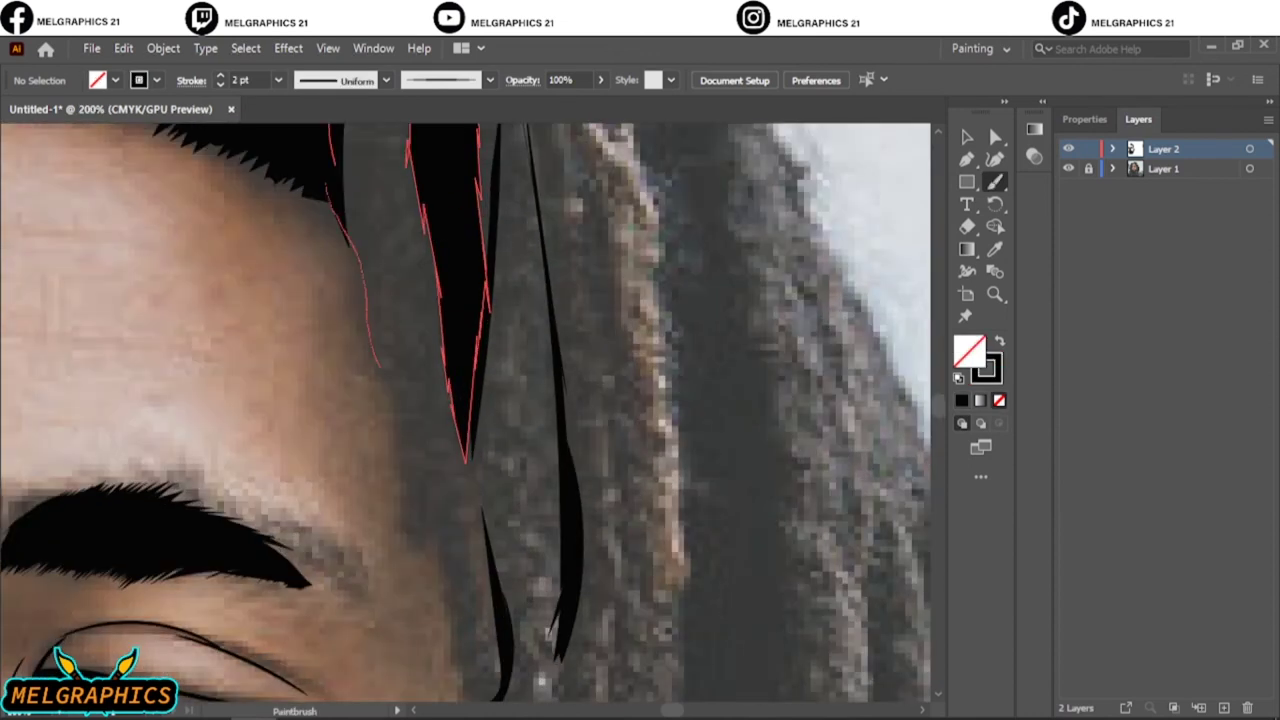
key("ctrl+minus")
left_click_drag(430, 245, 495, 485)
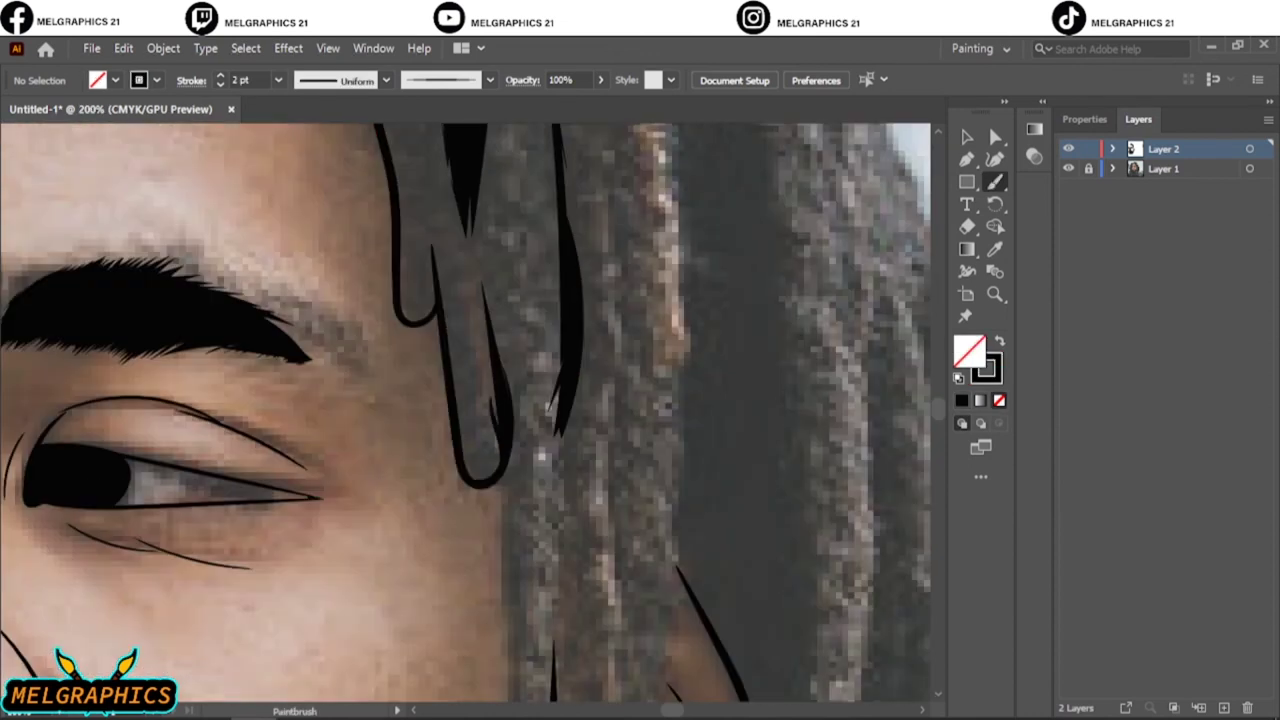
key("ctrl+0")
key("ctrl+plus")
left_click_drag(415, 478, 502, 202)
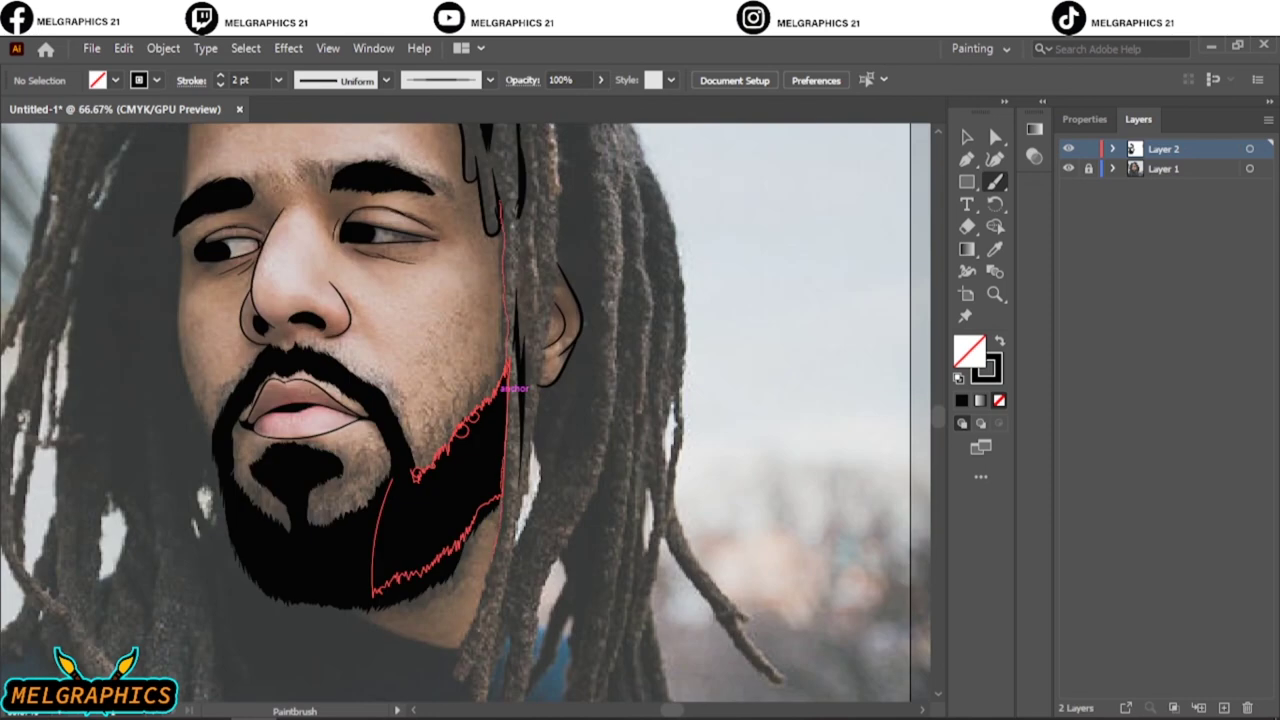
key("v")
Outline the dreadlock tips below the jaw and the neighbouring strands with black brush strokes.
key("ctrl+plus")
key("ctrl+plus")
key("ctrl+plus")
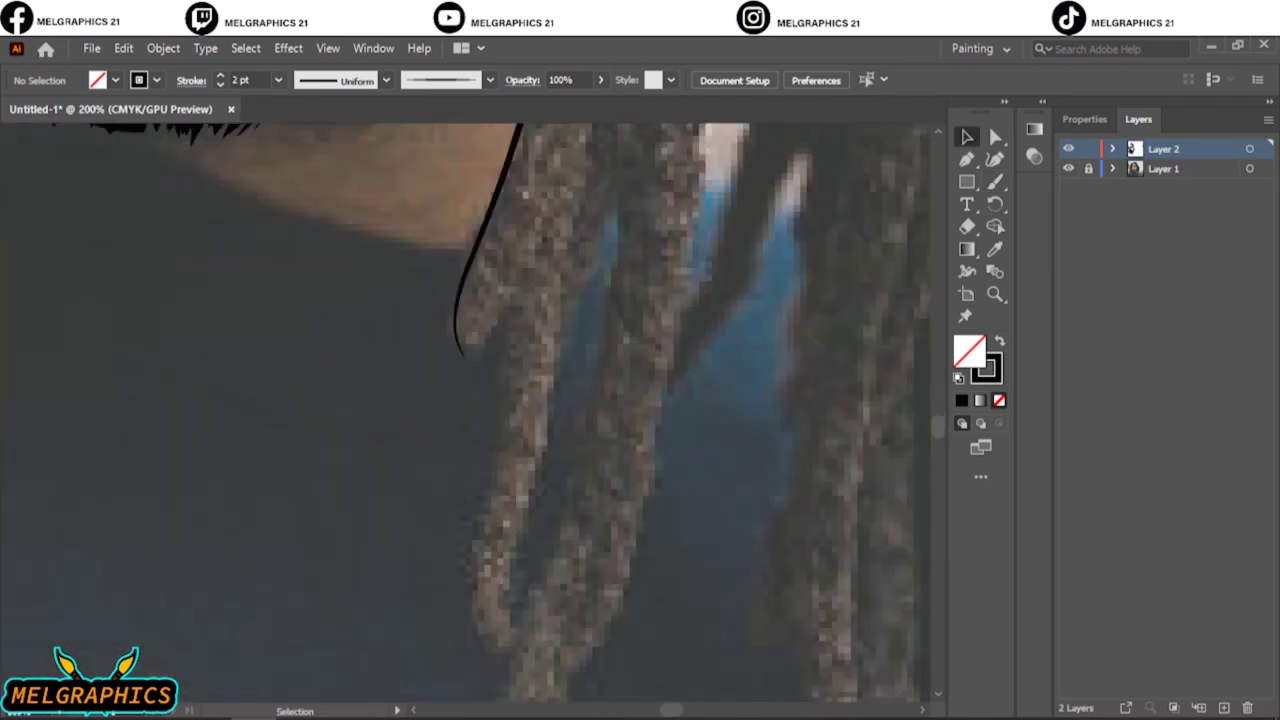
key("b")
mouse_move(458, 290)
left_mouse_down()
mouse_move(529, 242)
mouse_move(515, 641)
left_mouse_up()
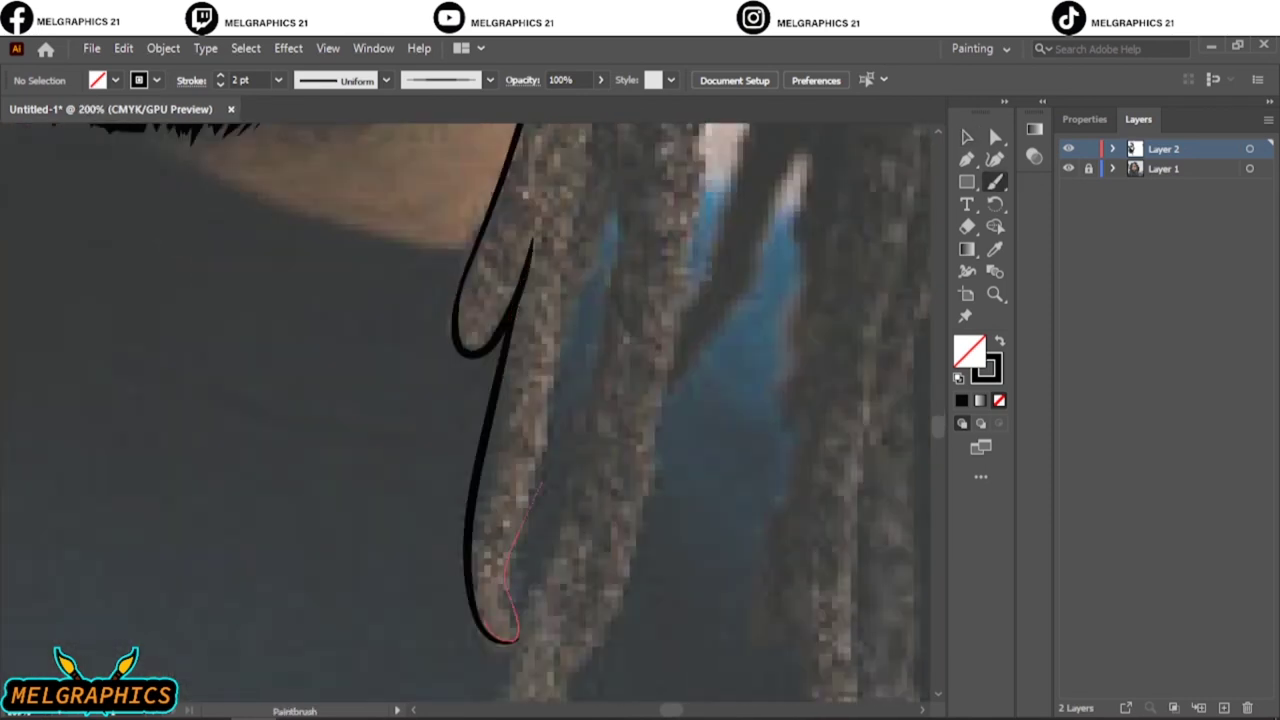
mouse_move(540, 485)
left_mouse_down()
mouse_move(600, 186)
mouse_move(597, 405)
left_mouse_up()
key("ctrl+minus")
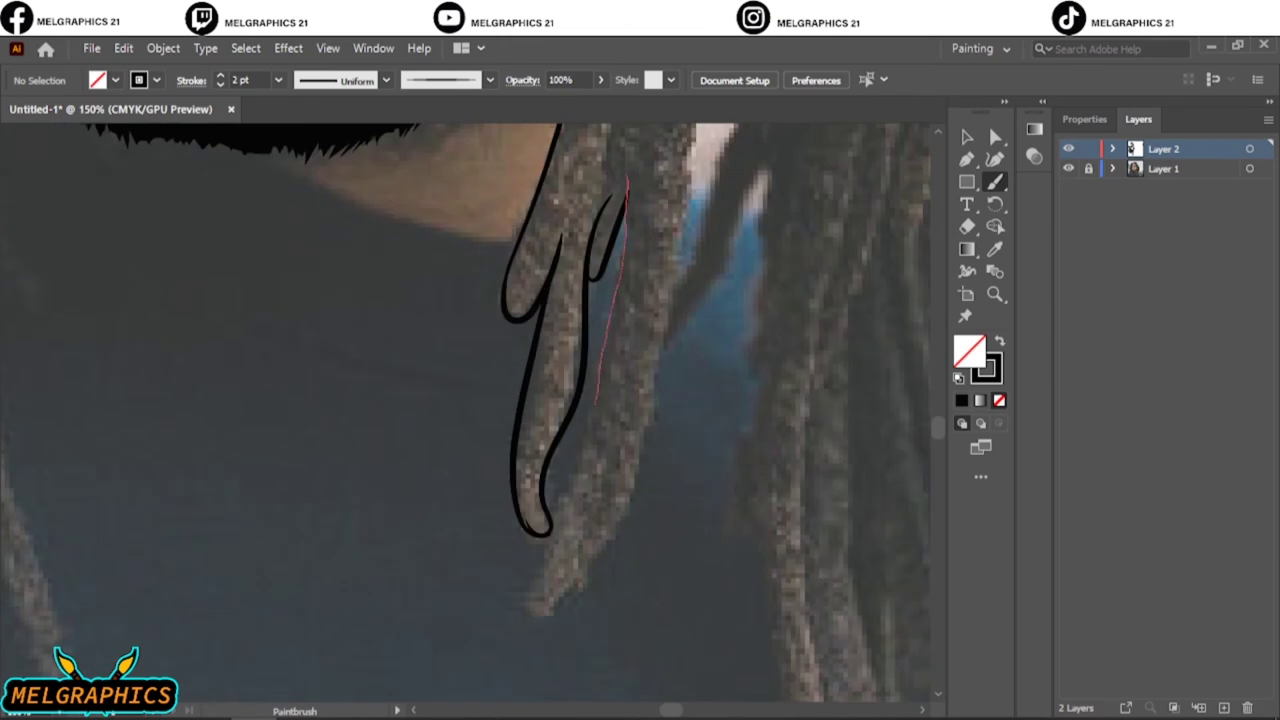
left_click_drag(541, 533, 541, 535)
mouse_move(626, 192)
left_mouse_down()
mouse_move(545, 590)
mouse_move(612, 456)
left_mouse_up()
key("ctrl+0")
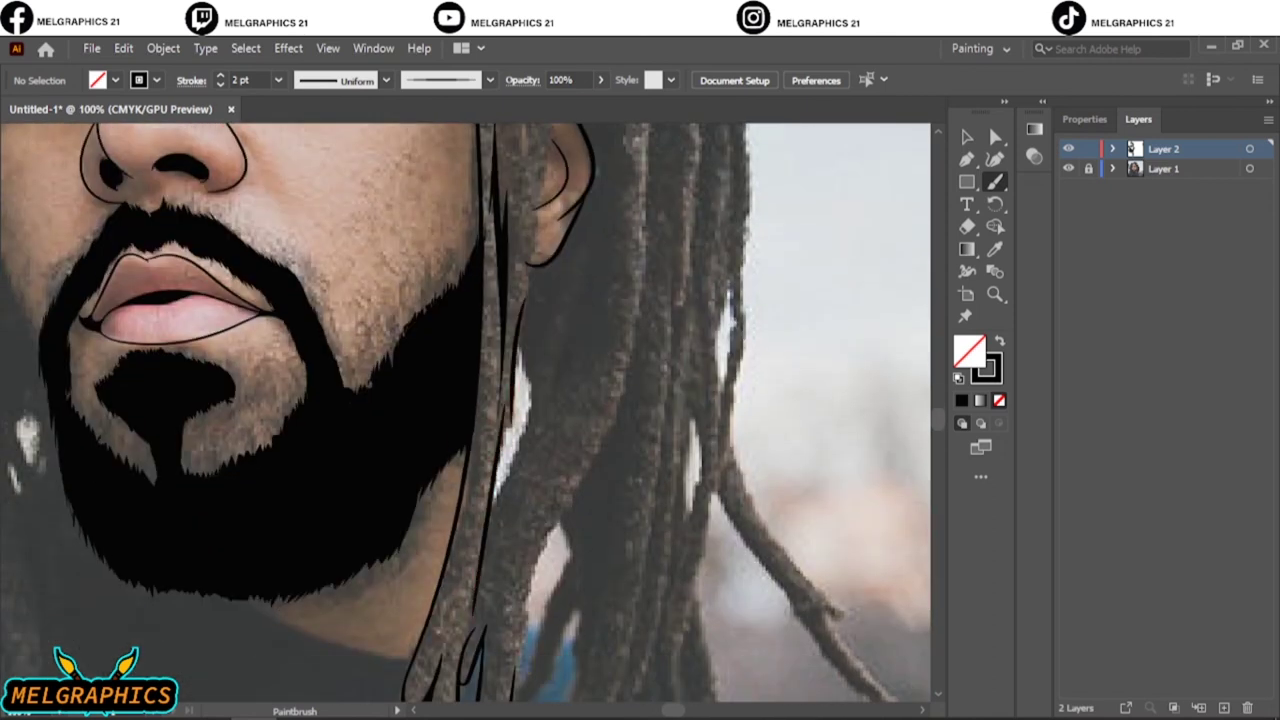
Outline the hair edges beside the beard, below and above the ear, and the ear itself.
key("ctrl+plus")
key("ctrl+plus")
key("ctrl+plus")
key("ctrl+minus")
key("ctrl+minus")
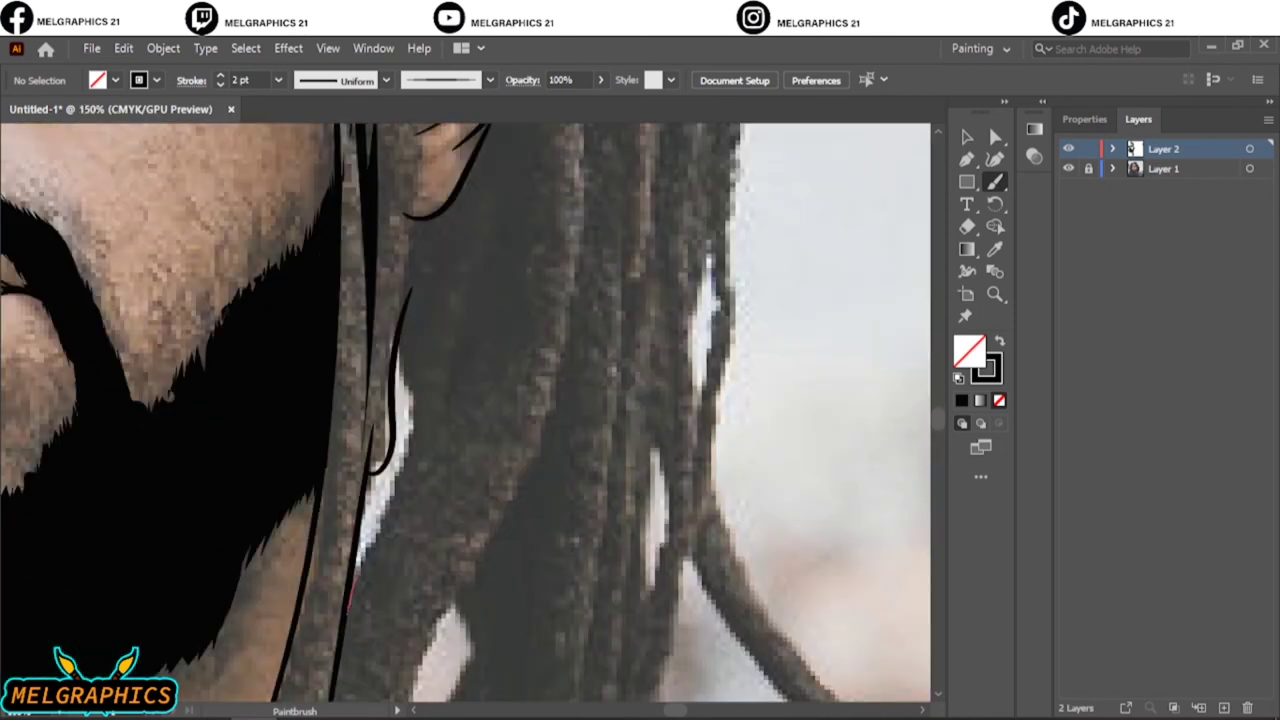
mouse_move(348, 600)
left_mouse_down()
mouse_move(418, 320)
mouse_move(392, 175)
left_mouse_up()
scroll(511, 392, "up", 5)
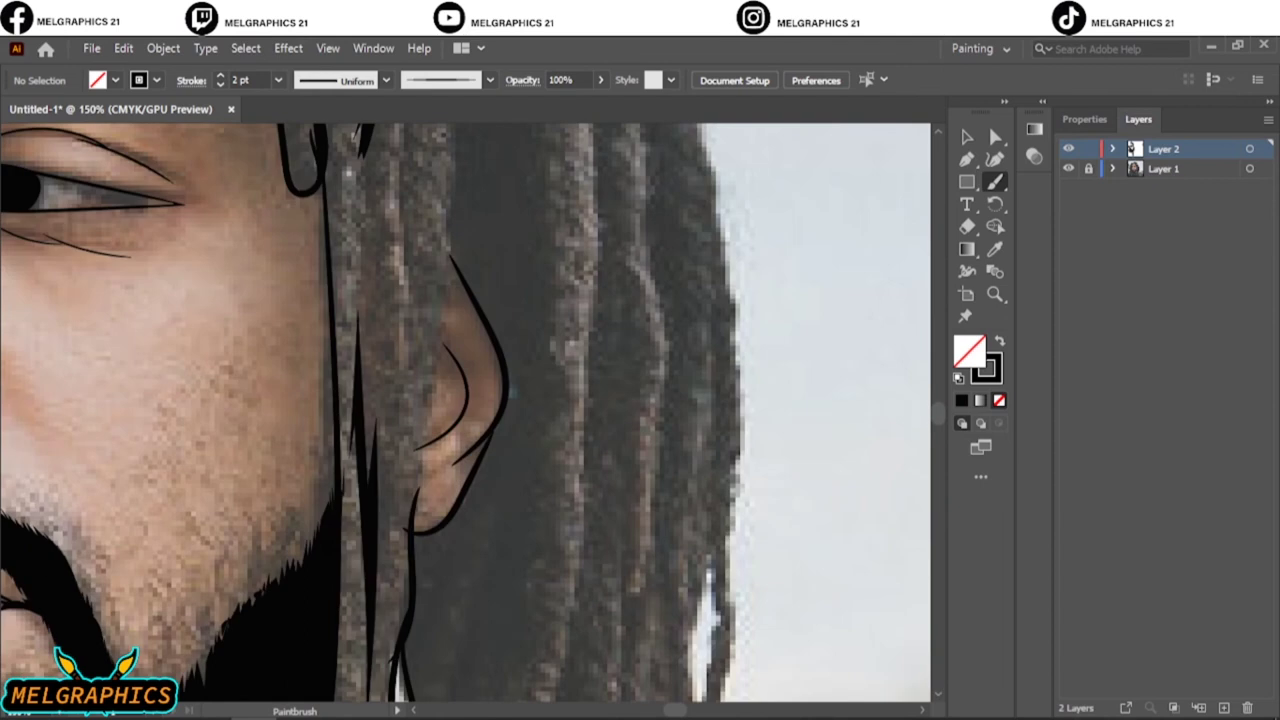
mouse_move(410, 528)
left_mouse_down()
mouse_move(406, 313)
mouse_move(452, 212)
left_mouse_up()
scroll(511, 392, "up", 5)
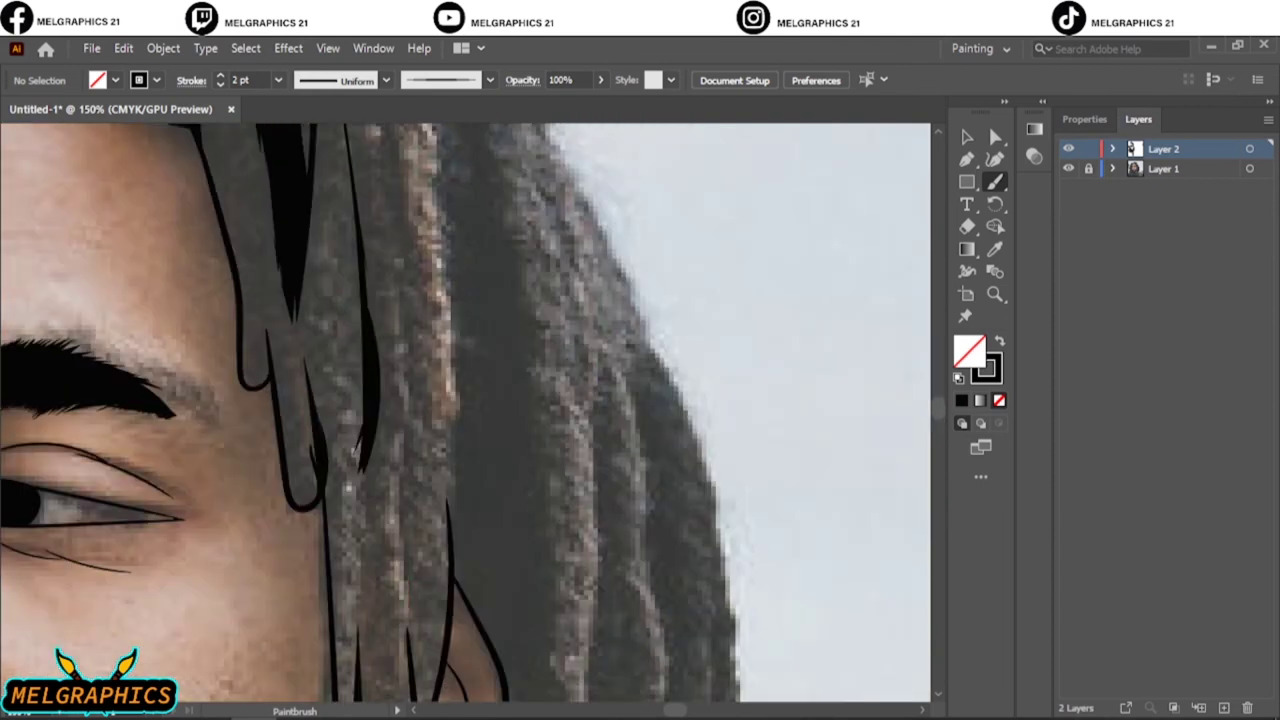
left_click_drag(410, 608, 400, 232)
left_click_drag(450, 558, 452, 438)
key("ctrl+minus")
key("ctrl+minus")
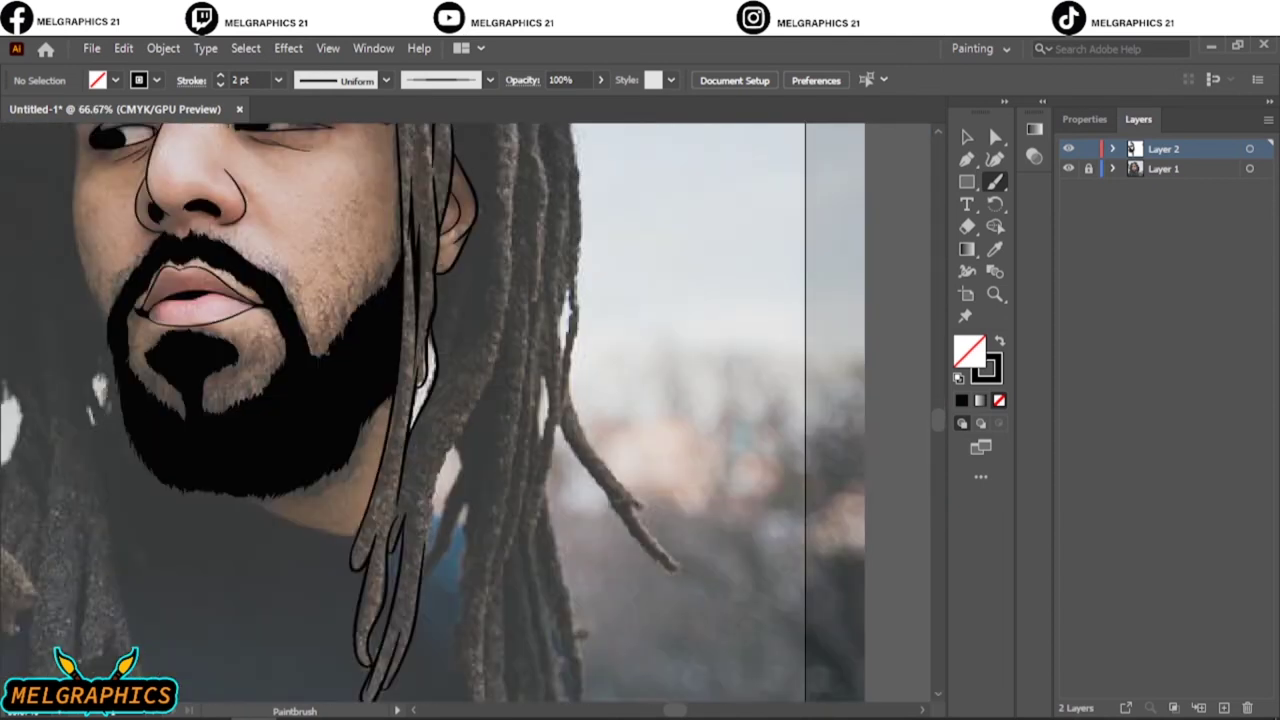
scroll(452, 400, "down", 3)
scroll(452, 345, "up", 4)
scroll(452, 345, "up", 2)
key("n")
key("shift+x")
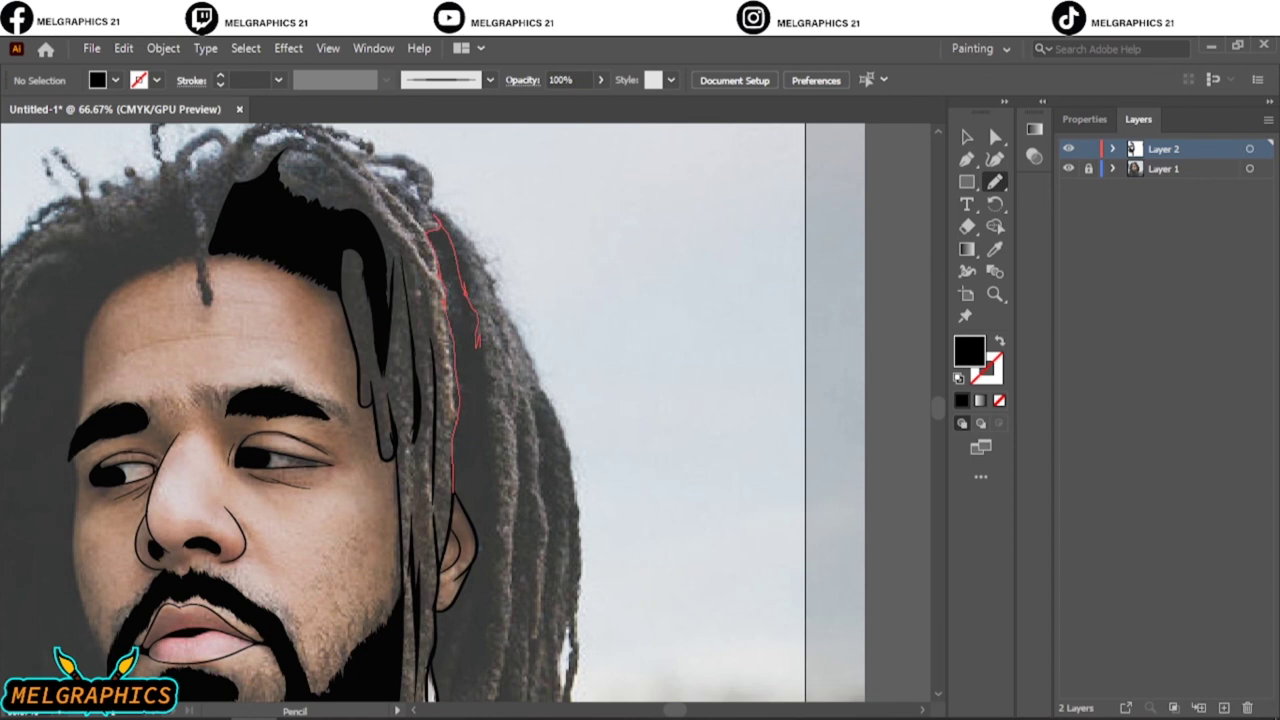
Fill the dark gaps near the temple, behind the ear and below it with black shapes.
mouse_move(479, 346)
left_mouse_down()
mouse_move(495, 505)
mouse_move(458, 492)
left_mouse_up()
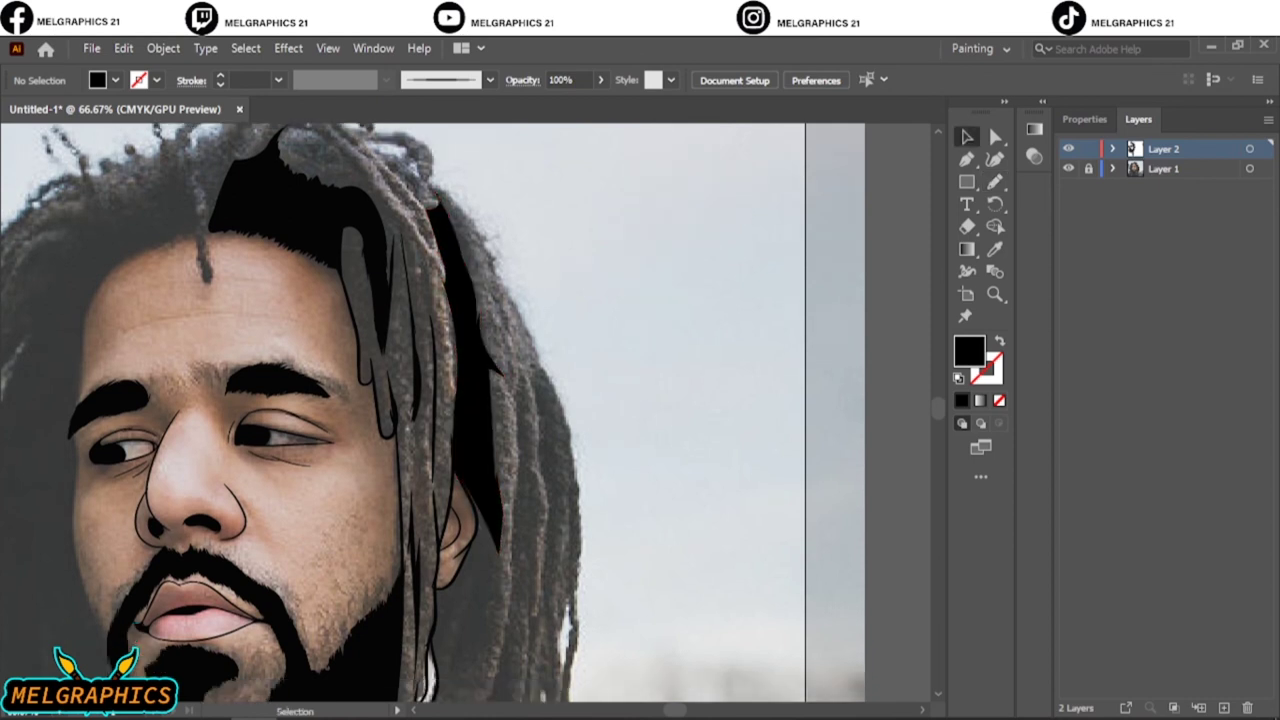
key("ctrl+plus")
key("ctrl+plus")
scroll(452, 400, "down", 2)
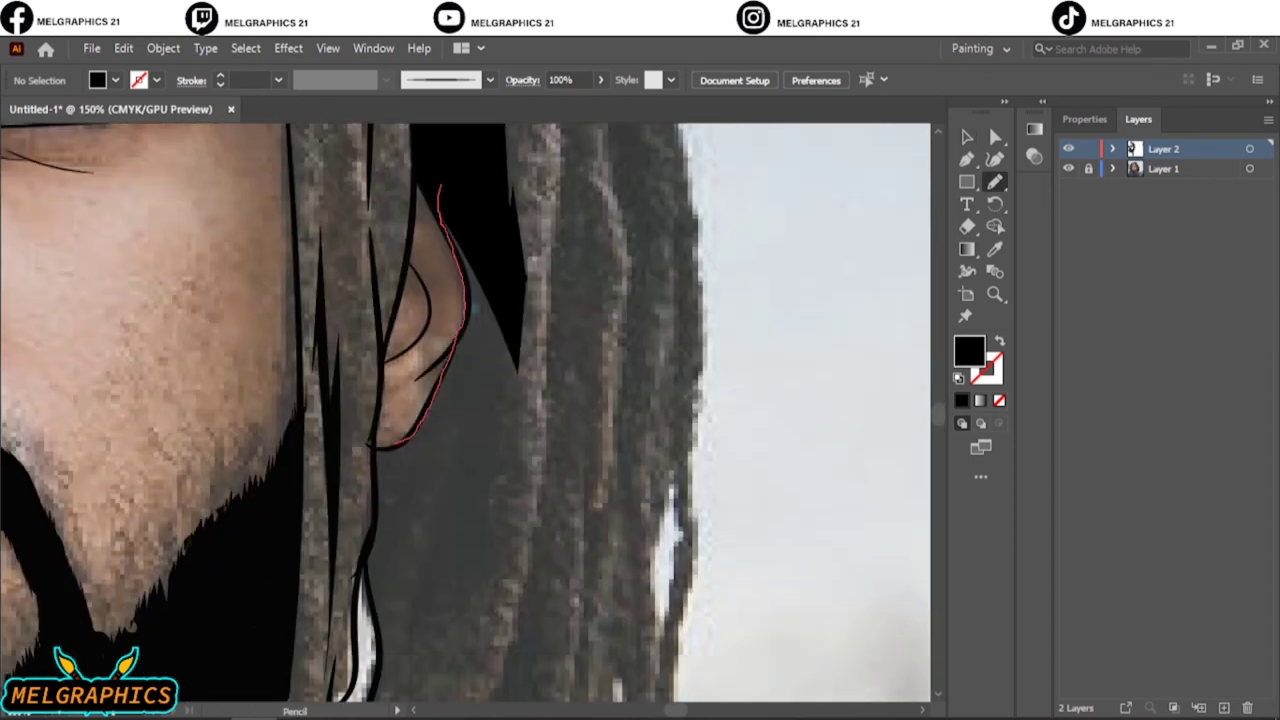
left_click_drag(440, 186, 445, 200)
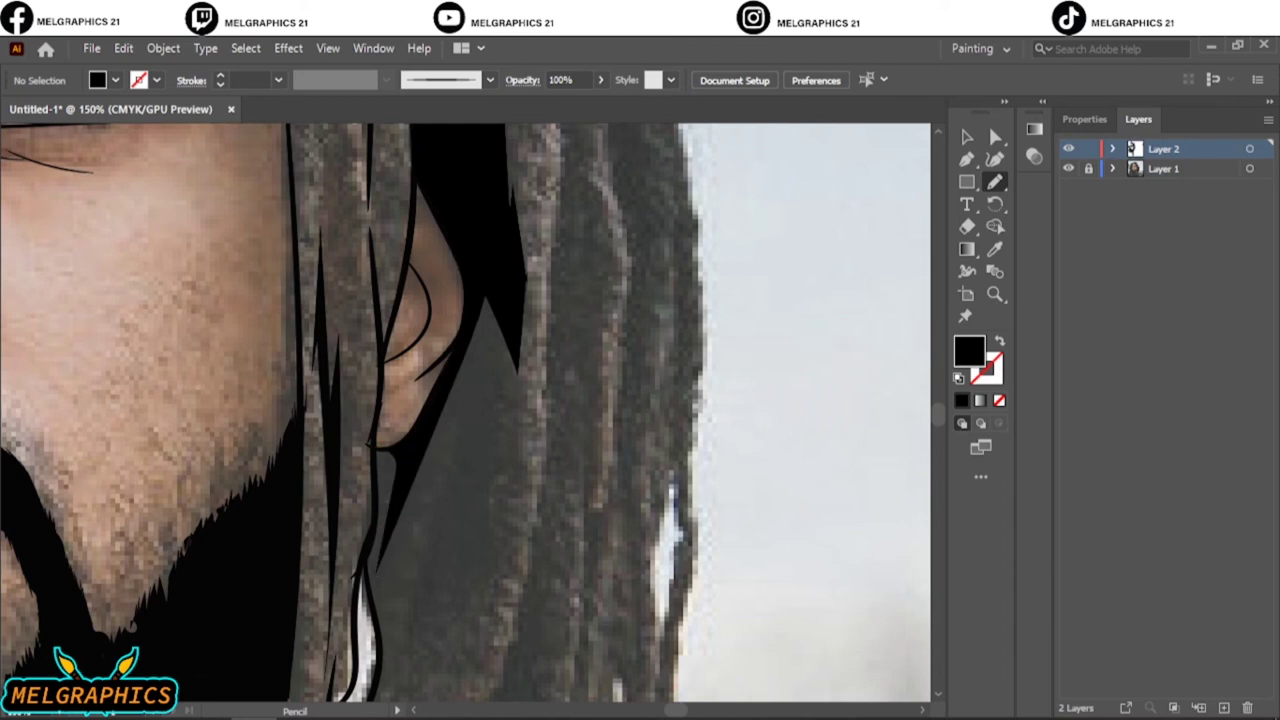
mouse_move(431, 424)
left_mouse_down()
mouse_move(481, 305)
mouse_move(440, 410)
left_mouse_up()
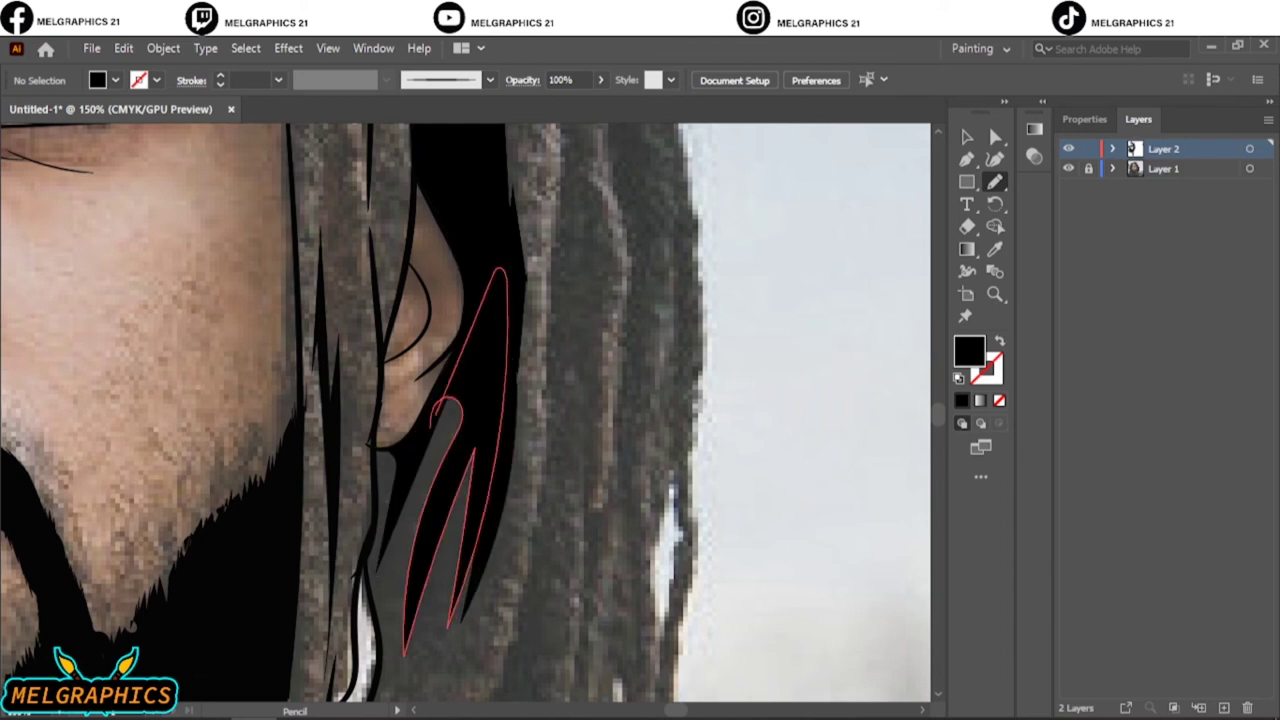
key("ctrl+0")
Fill a dark gap between dreadlocks under the jaw with black, discarding a stray shape.
key("b")
key("shift+x")
key("ctrl+equal")
key("ctrl+equal")
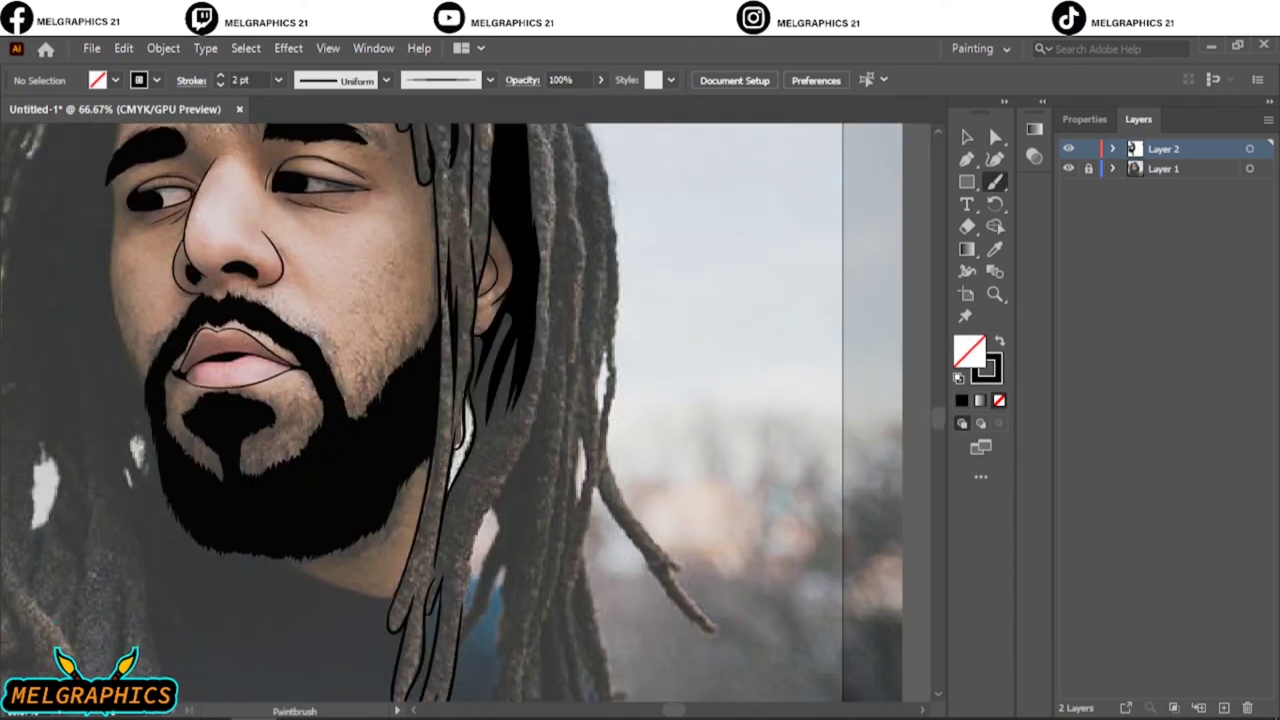
scroll(450, 410, "up", 5)
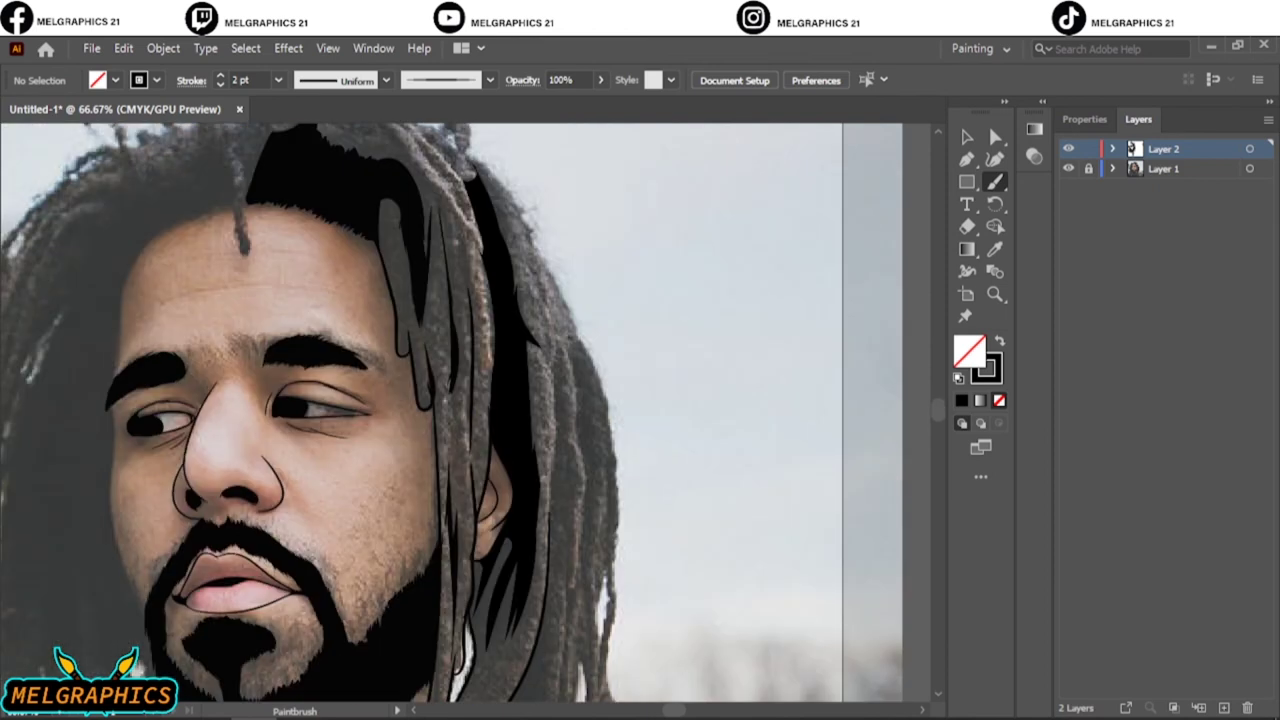
scroll(450, 410, "down", 3)
key("ctrl+equal")
key("ctrl+equal")
key("n")
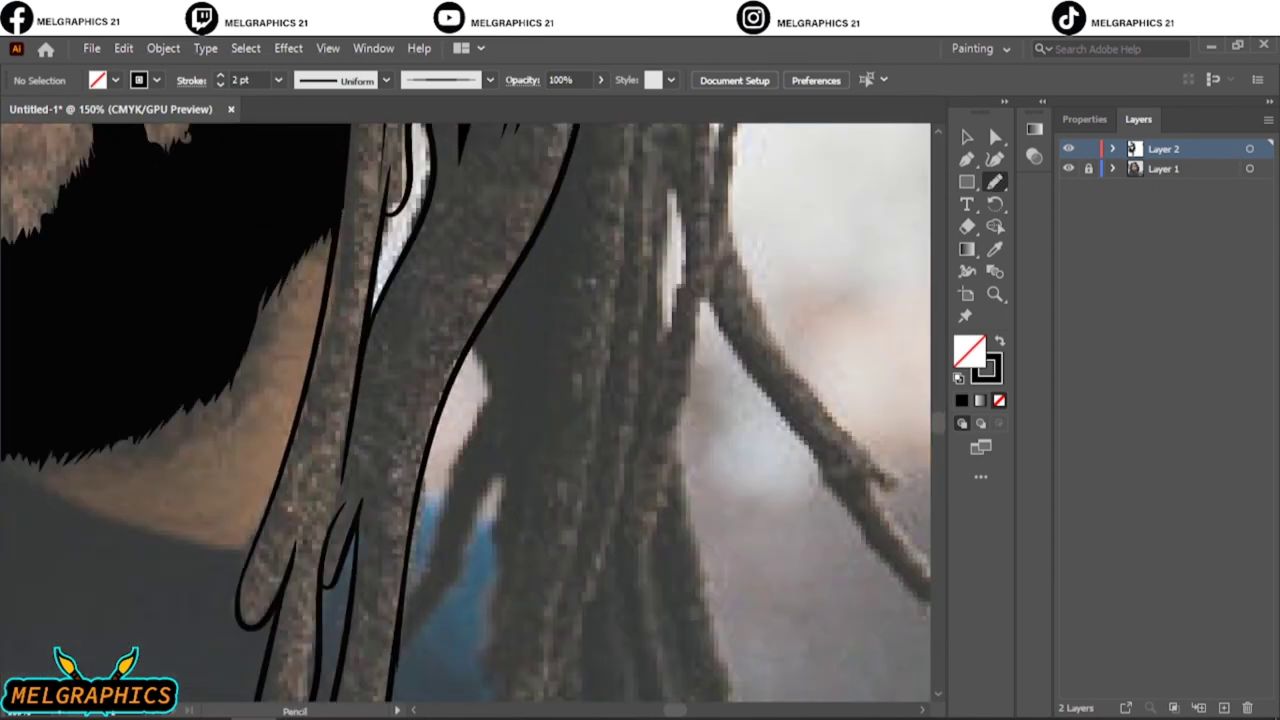
key("shift+x")
left_click_drag(478, 262, 479, 338)
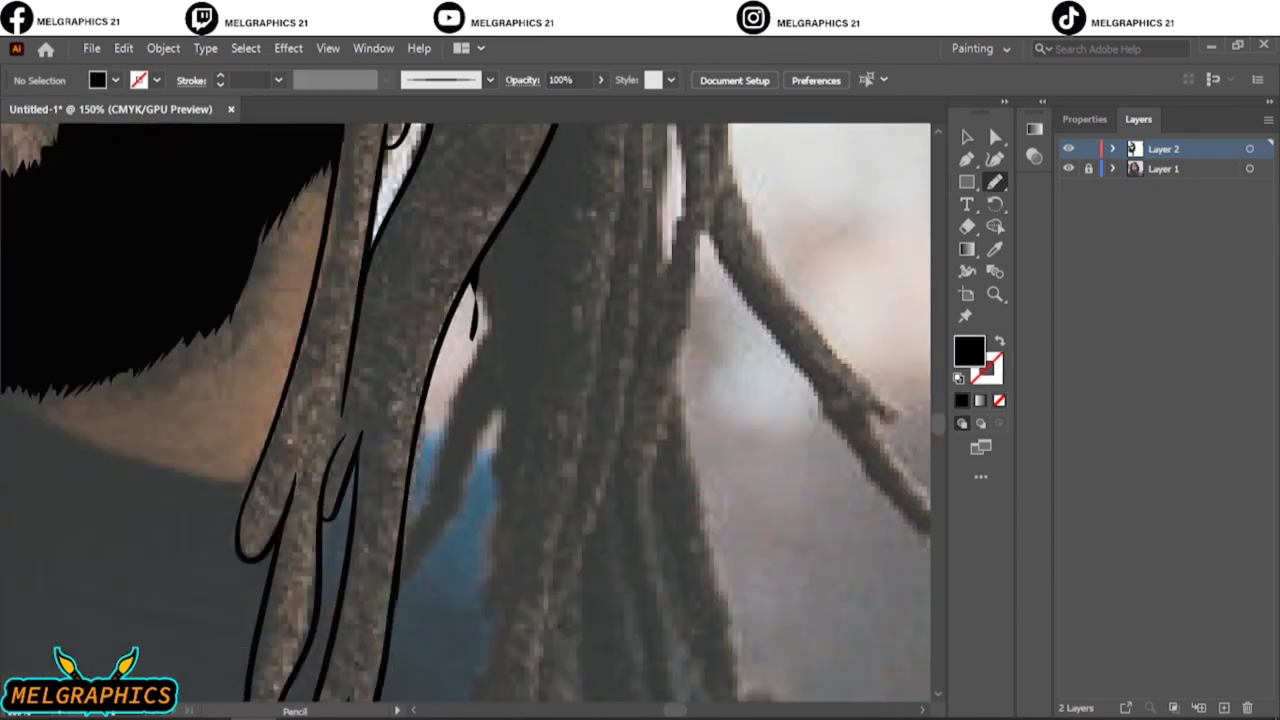
key("ctrl+z")
left_click_drag(480, 247, 408, 526)
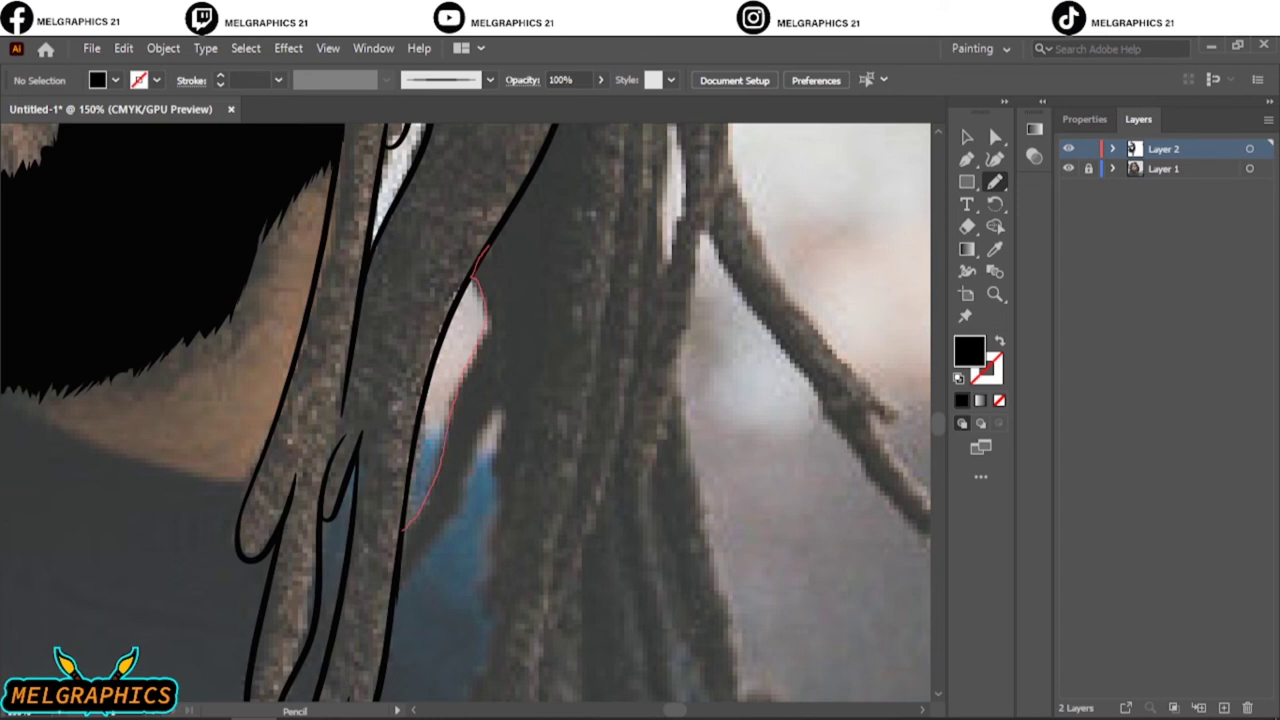
Fill the shadows beside the hanging dreadlocks by the neck with solid black shapes.
scroll(450, 400, "down", 3)
left_click_drag(543, 140, 500, 370)
left_click_drag(510, 175, 500, 285)
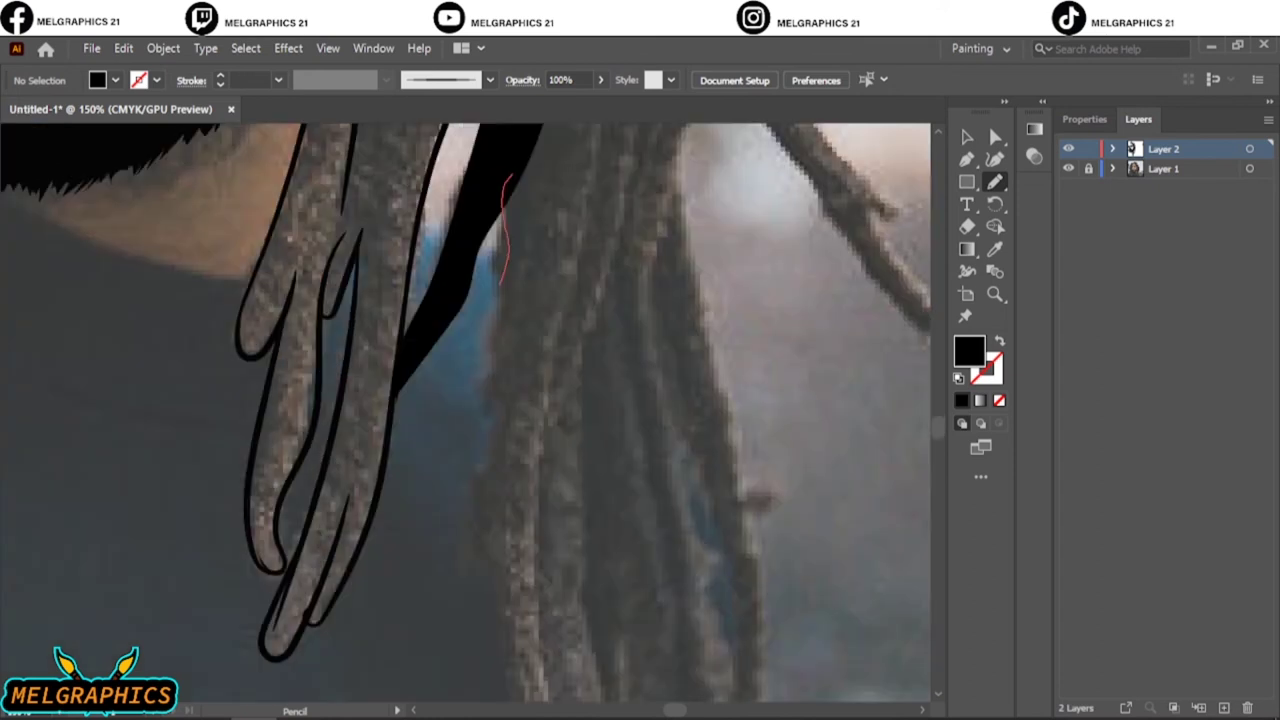
key("ctrl+minus")
key("ctrl+minus")
left_click_drag(556, 375, 527, 480)
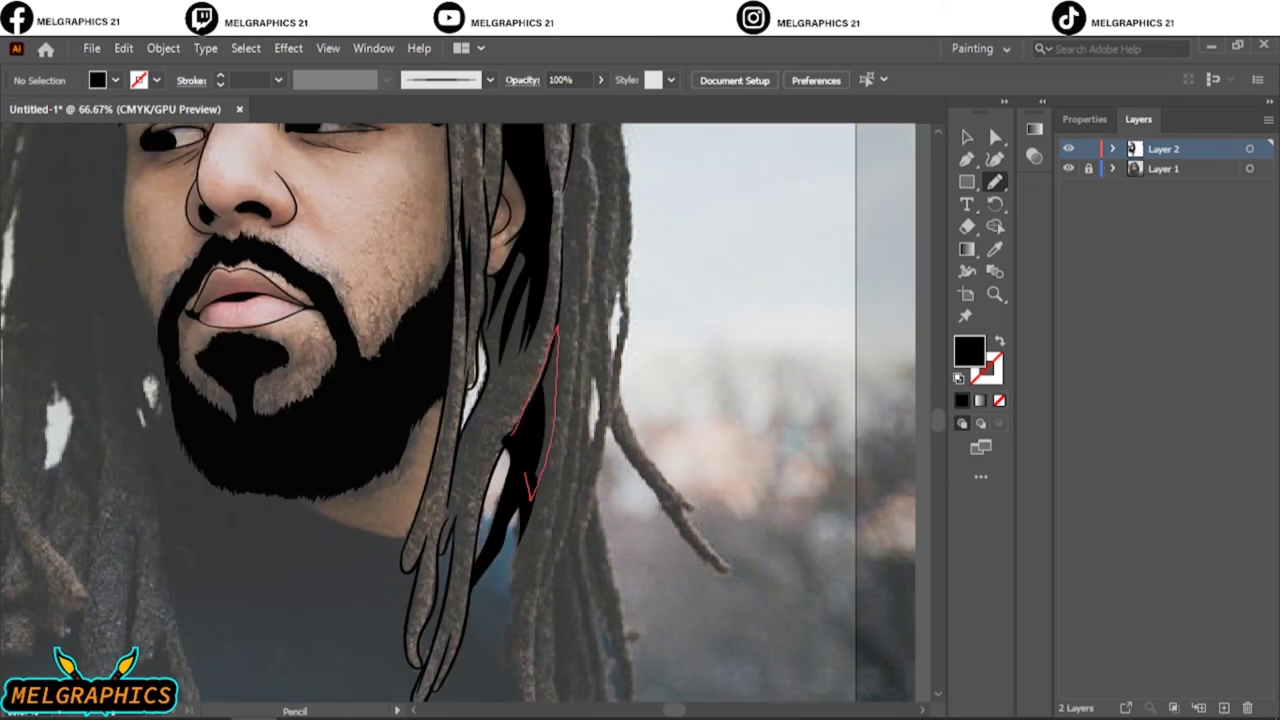
scroll(458, 413, "up", 4)
mouse_move(565, 275)
left_mouse_down()
mouse_move(578, 470)
mouse_move(552, 595)
left_mouse_up()
scroll(460, 400, "down", 8)
scroll(460, 400, "right", 3)
Outline four long hanging right-side dreadlocks with black brush strokes.
key("ctrl+plus")
key("b")
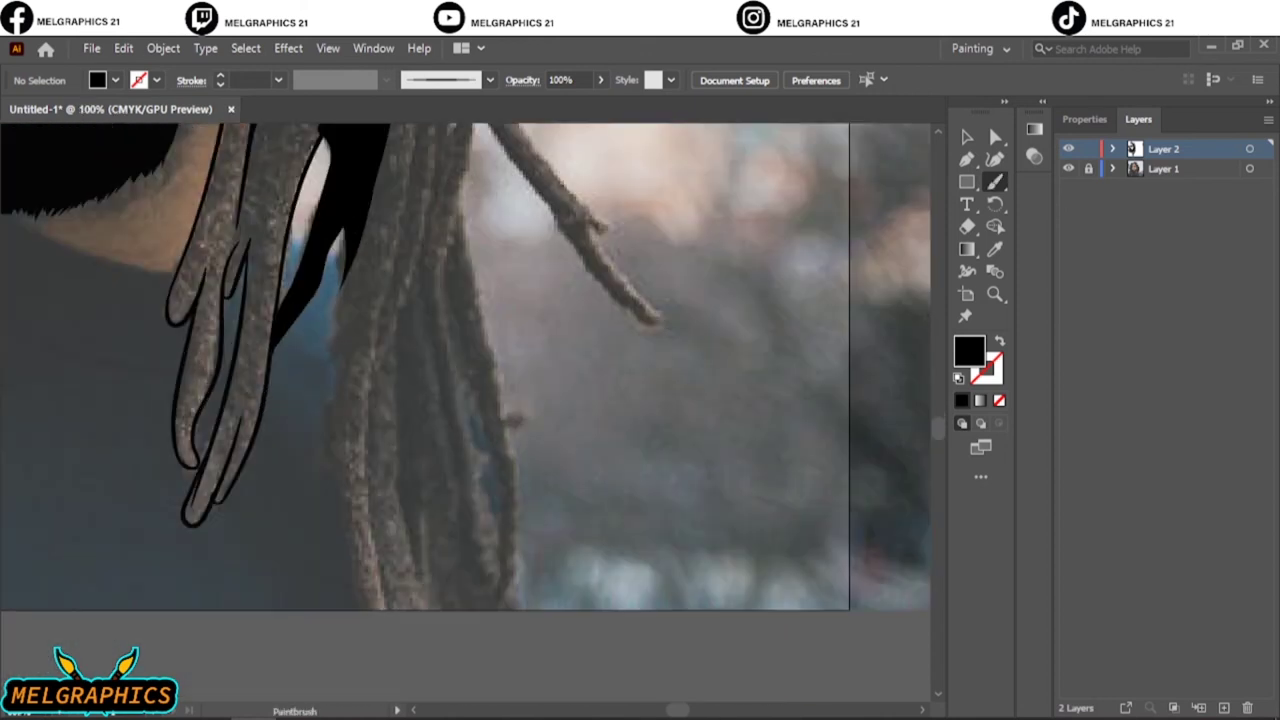
key("shift+x")
left_click_drag(340, 206, 364, 618)
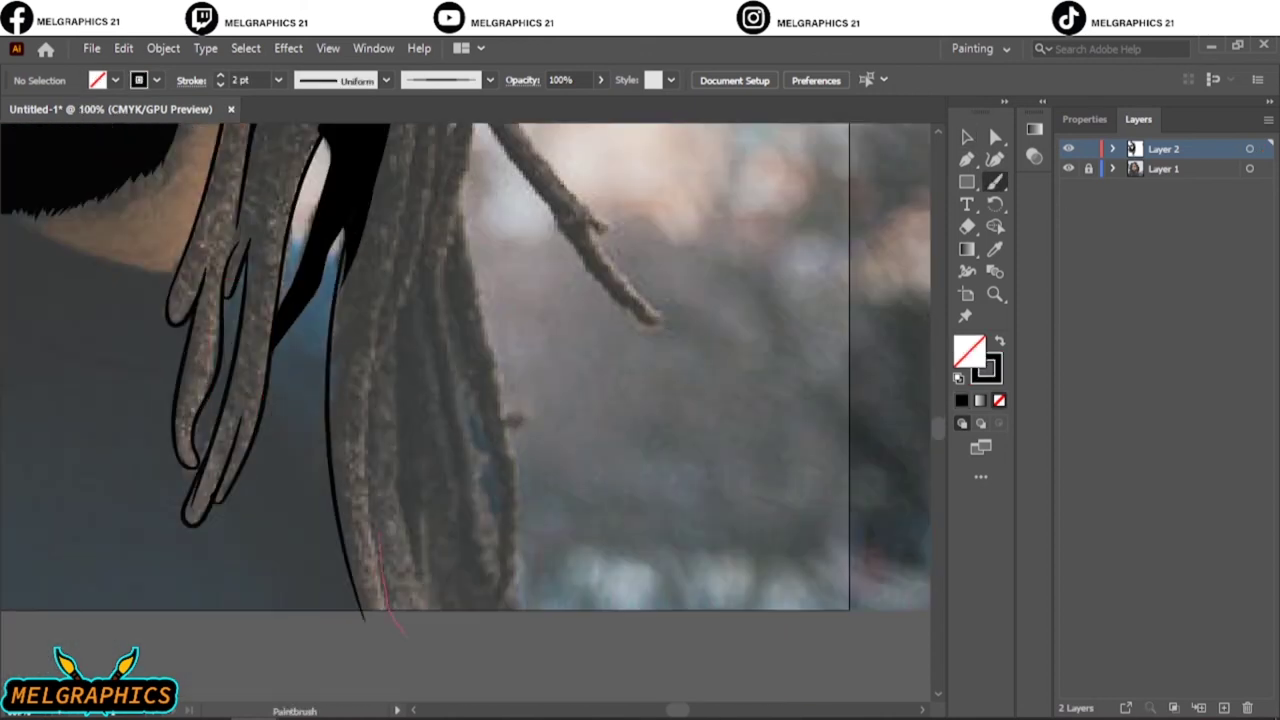
left_click_drag(378, 537, 410, 140)
mouse_move(425, 612)
left_mouse_down()
mouse_move(410, 268)
mouse_move(472, 557)
left_mouse_up()
left_click_drag(440, 270, 480, 615)
left_click_drag(462, 193, 494, 550)
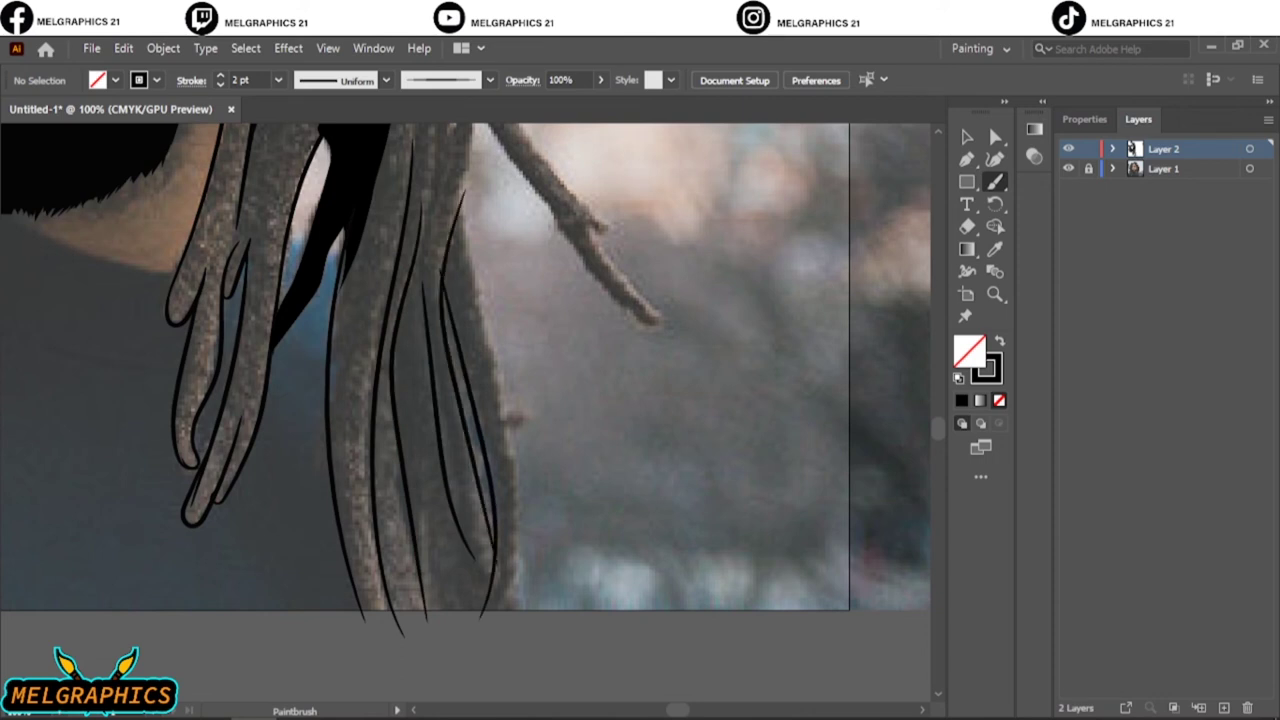
Add black strokes along the upper and lower dreadlocks and finish a lock's right edge.
scroll(470, 400, "up", 5)
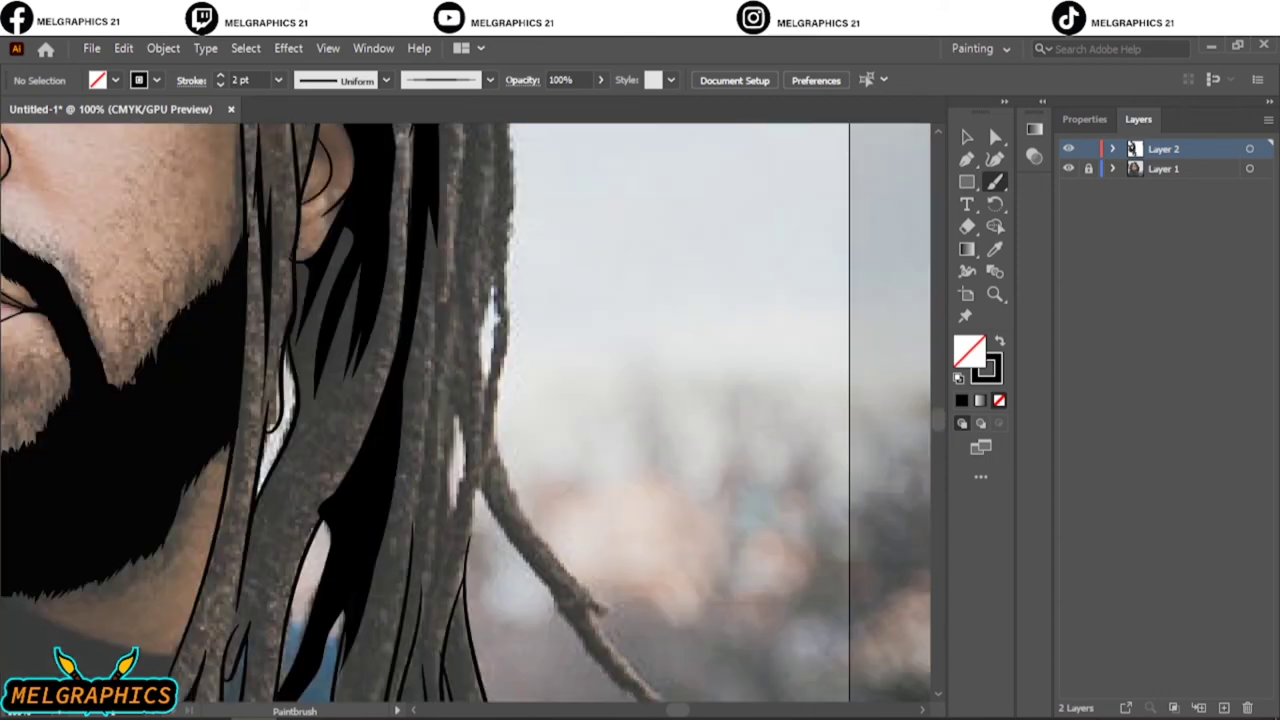
left_click_drag(458, 162, 433, 300)
left_click_drag(448, 305, 418, 495)
left_click_drag(464, 332, 434, 576)
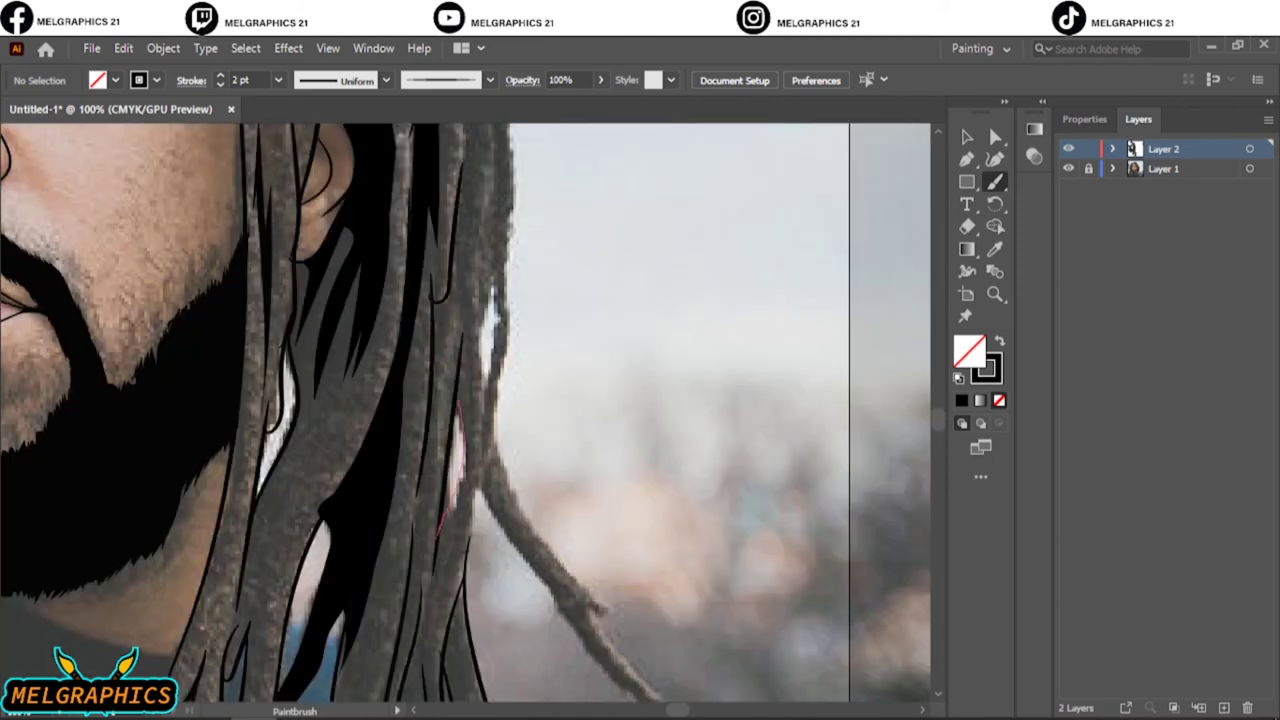
left_click_drag(496, 424, 462, 582)
mouse_move(476, 470)
left_mouse_down()
mouse_move(566, 604)
mouse_move(454, 478)
mouse_move(462, 500)
mouse_move(528, 563)
mouse_move(484, 474)
left_mouse_up()
scroll(414, 413, "up", 5)
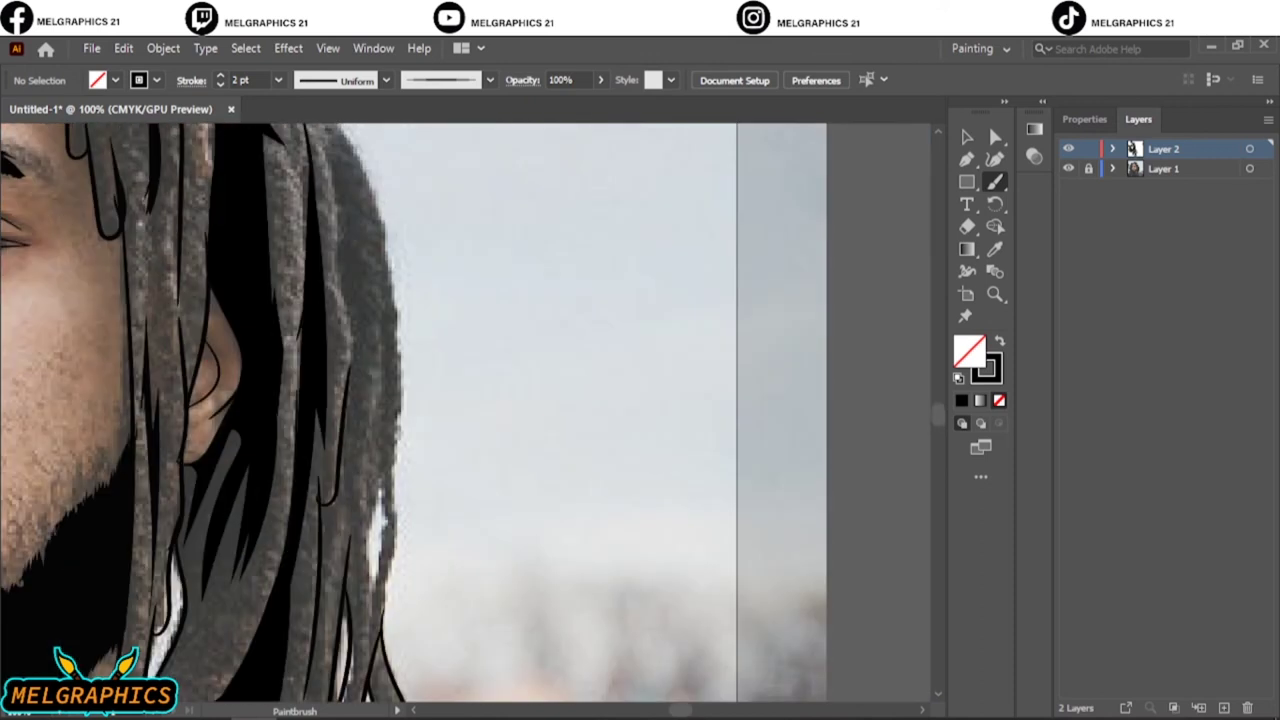
left_click_drag(368, 663, 379, 618)
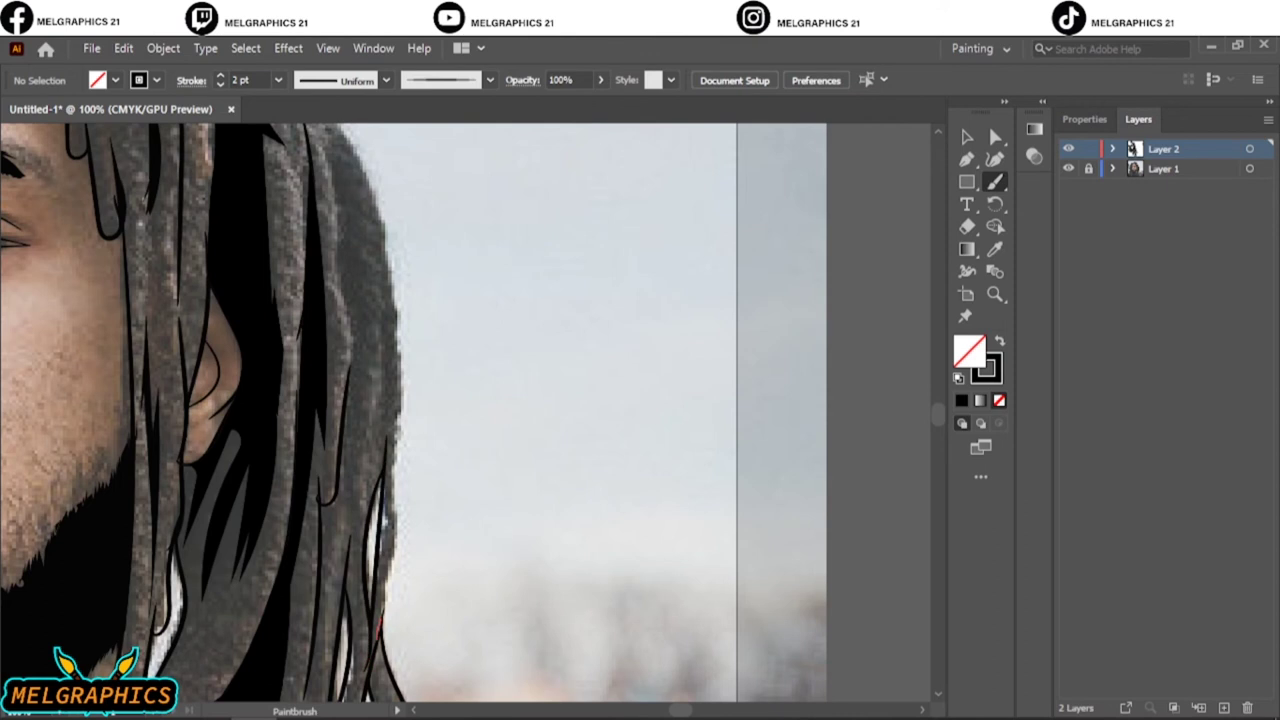
left_click_drag(400, 405, 401, 295)
left_click_drag(381, 338, 385, 190)
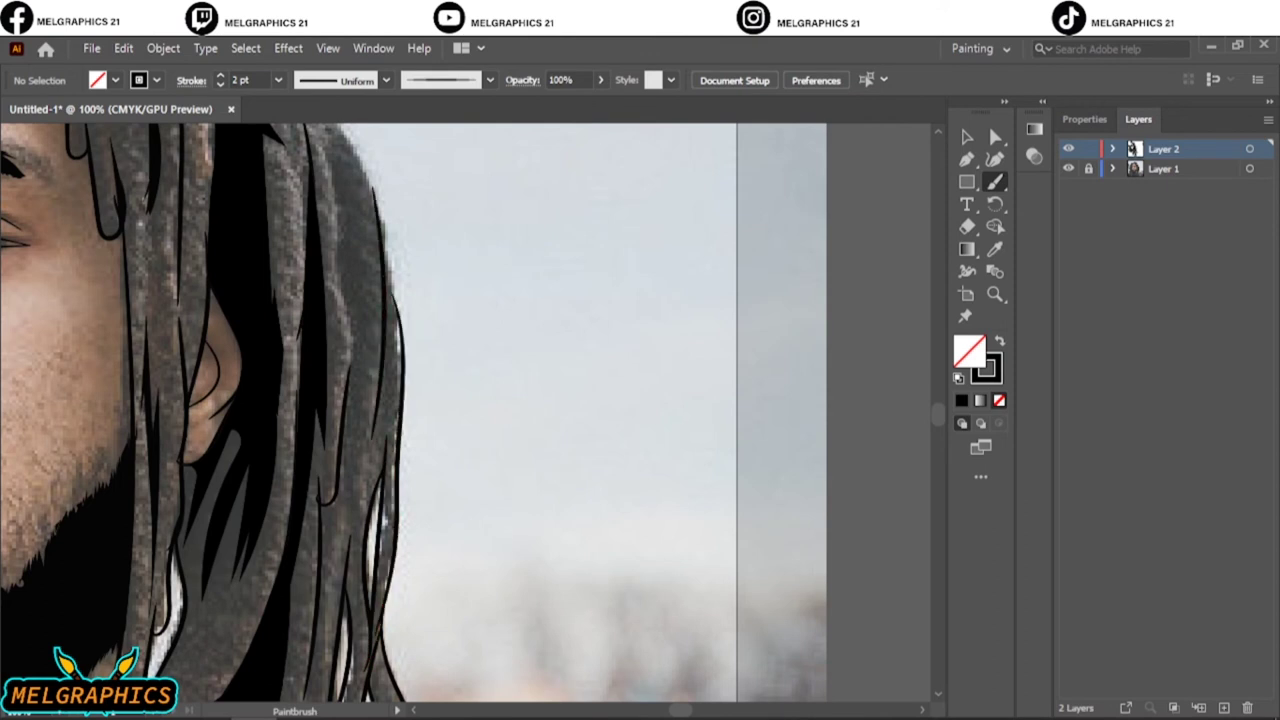
Outline the hair's right edge and a lock at the crown in black.
scroll(318, 395, "up", 3)
scroll(318, 395, "up", 4)
scroll(318, 395, "left", 4)
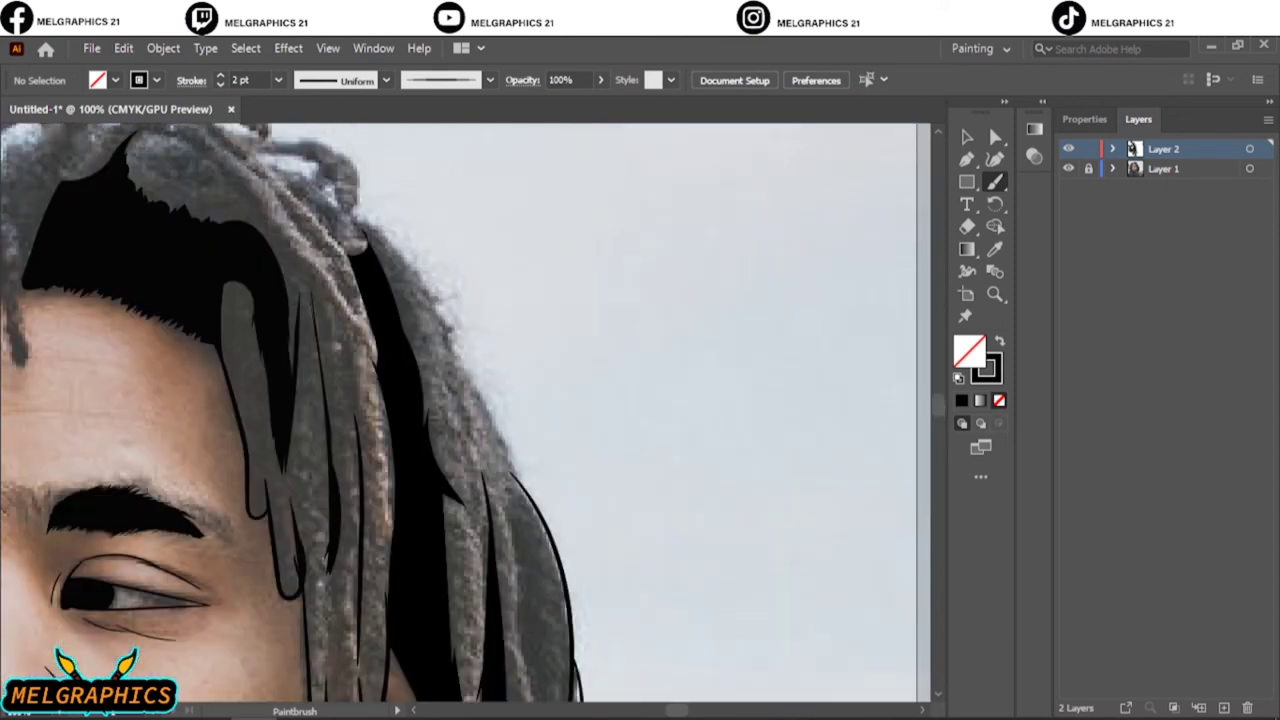
mouse_move(492, 415)
left_mouse_down()
mouse_move(340, 206)
mouse_move(260, 158)
left_mouse_up()
left_click_drag(355, 252, 398, 315)
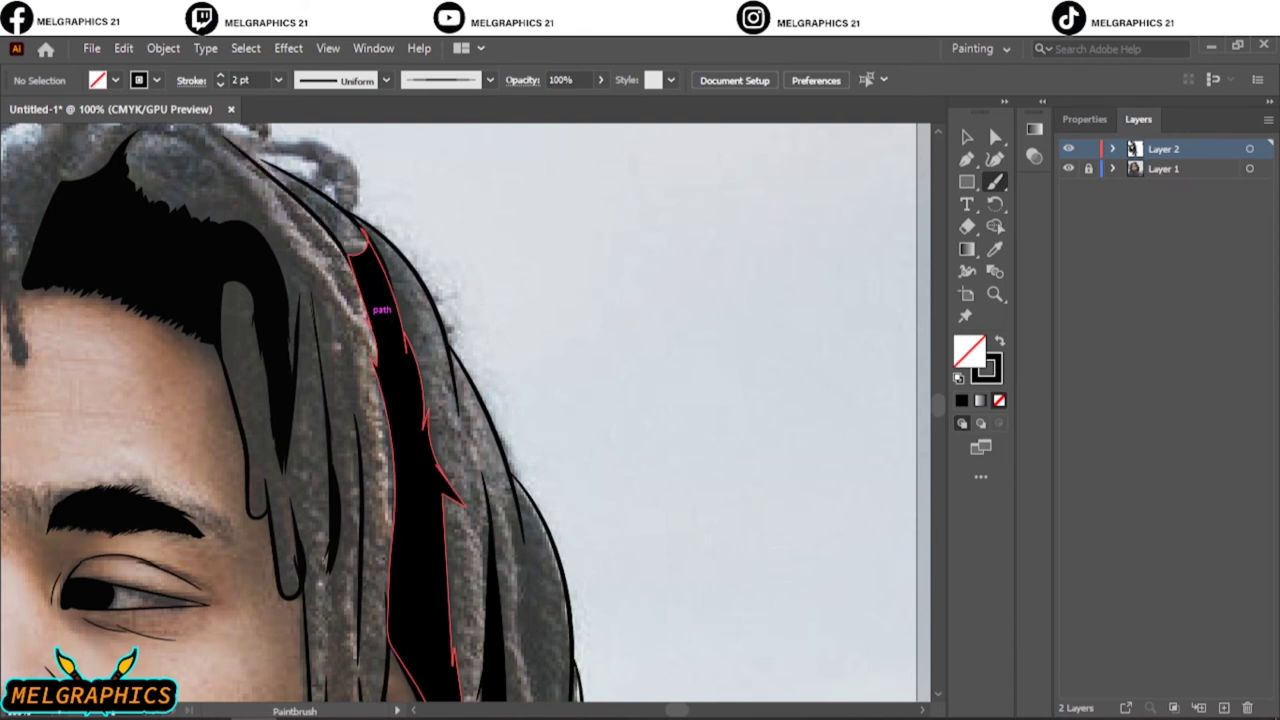
scroll(458, 410, "up", 2)
scroll(458, 410, "left", 3)
left_click_drag(468, 396, 532, 472)
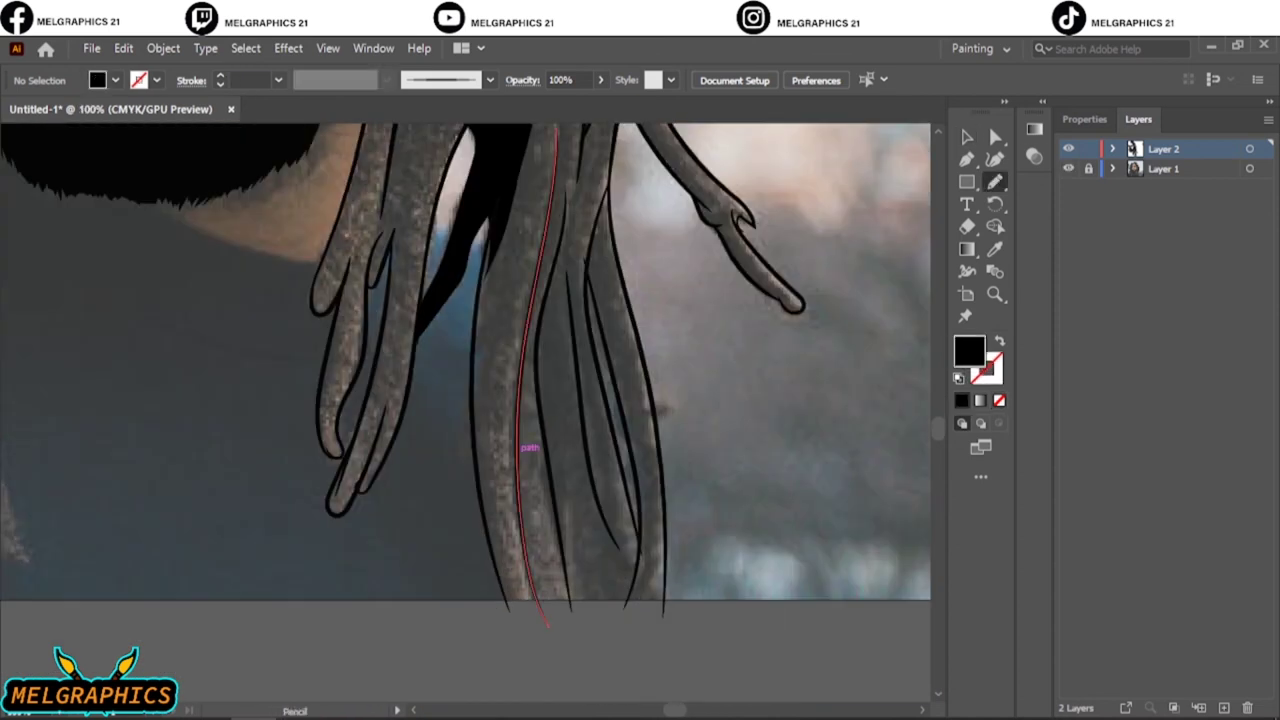
Fill the gaps between the lower dreadlock tips with black and hide the reference photo to check.
left_click_drag(627, 596, 566, 590)
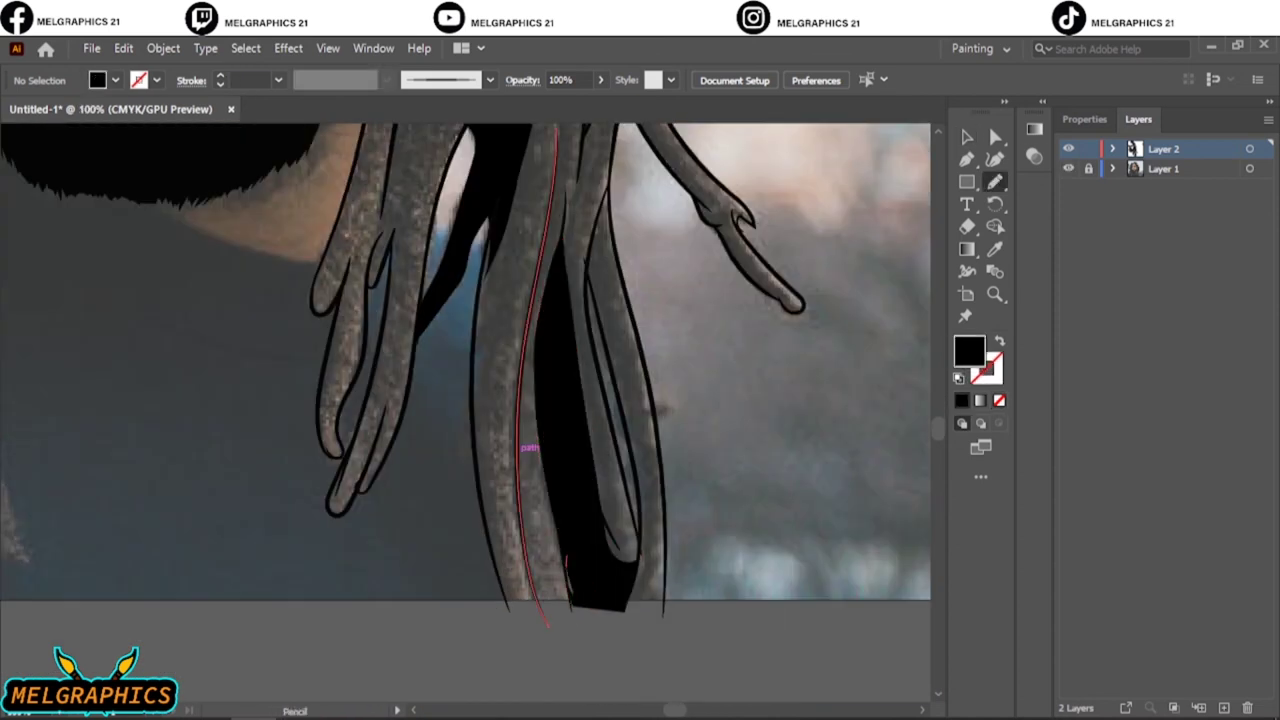
left_click_drag(603, 532, 636, 566)
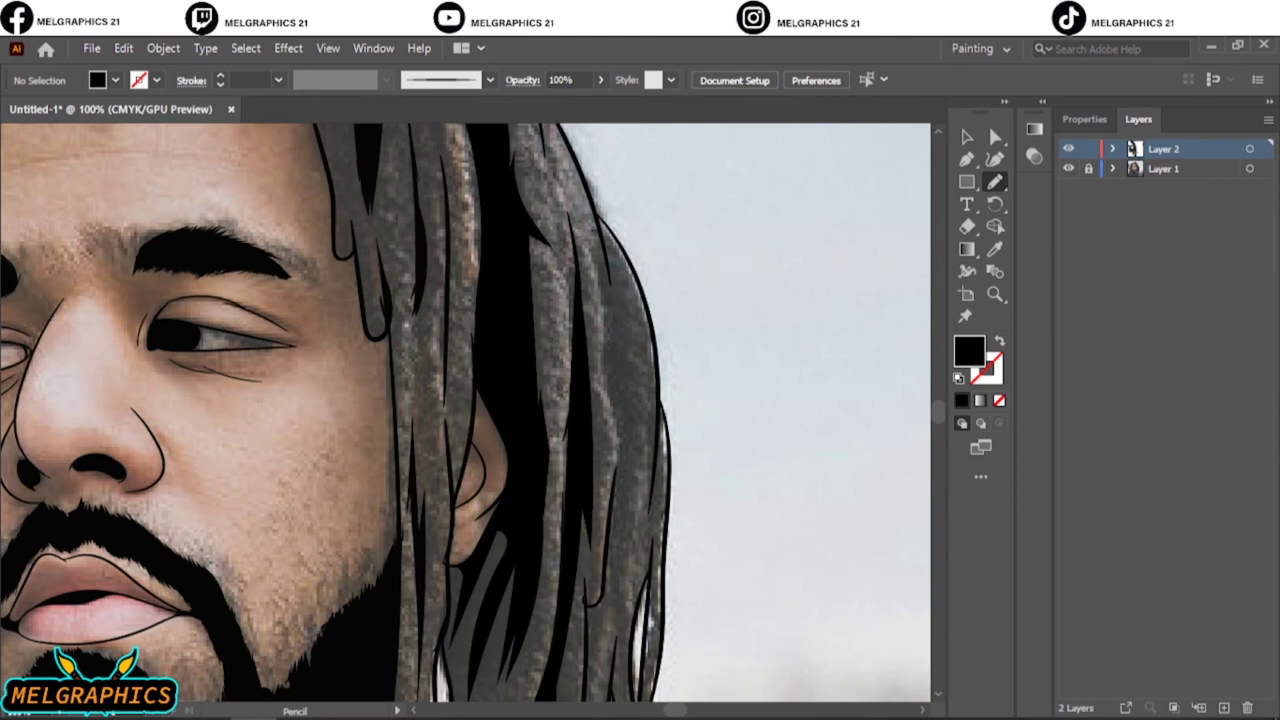
mouse_move(577, 214)
left_mouse_down()
mouse_move(625, 380)
mouse_move(606, 592)
left_mouse_up()
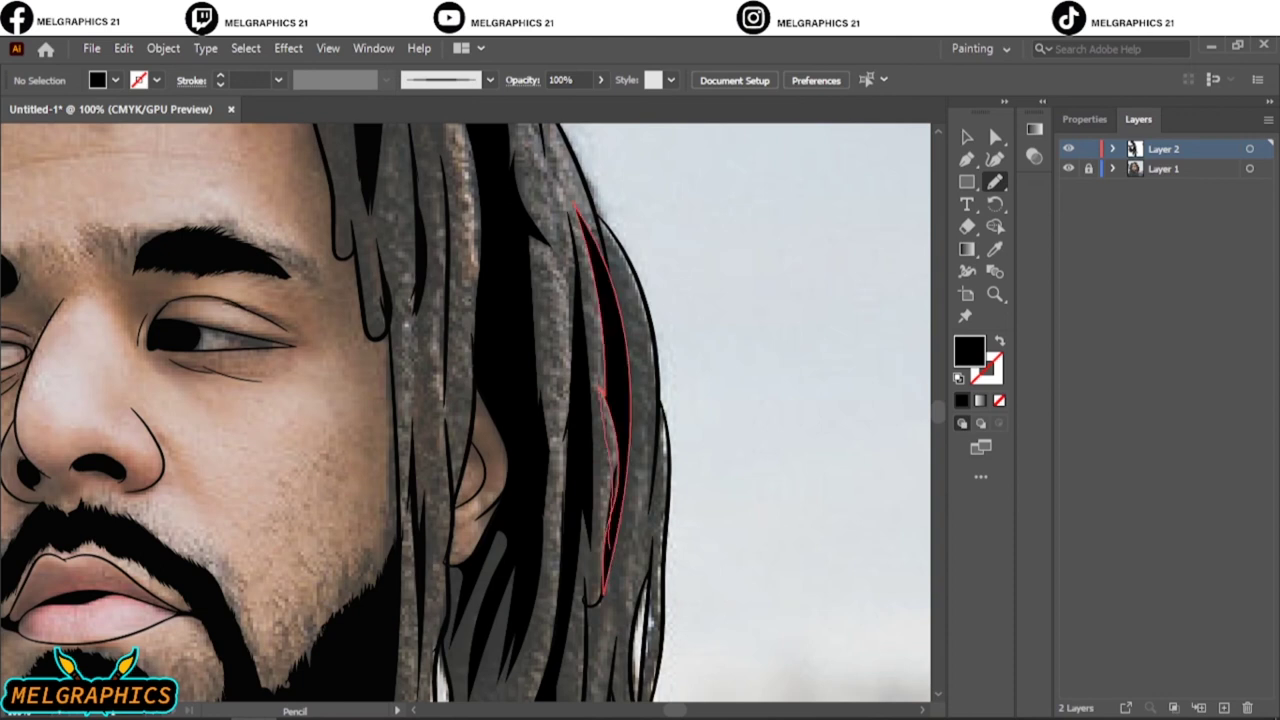
key("ctrl+0")
left_click(1068, 168)
Show the reference photo again and outline the lock hanging onto the forehead in black.
left_click(1068, 168)
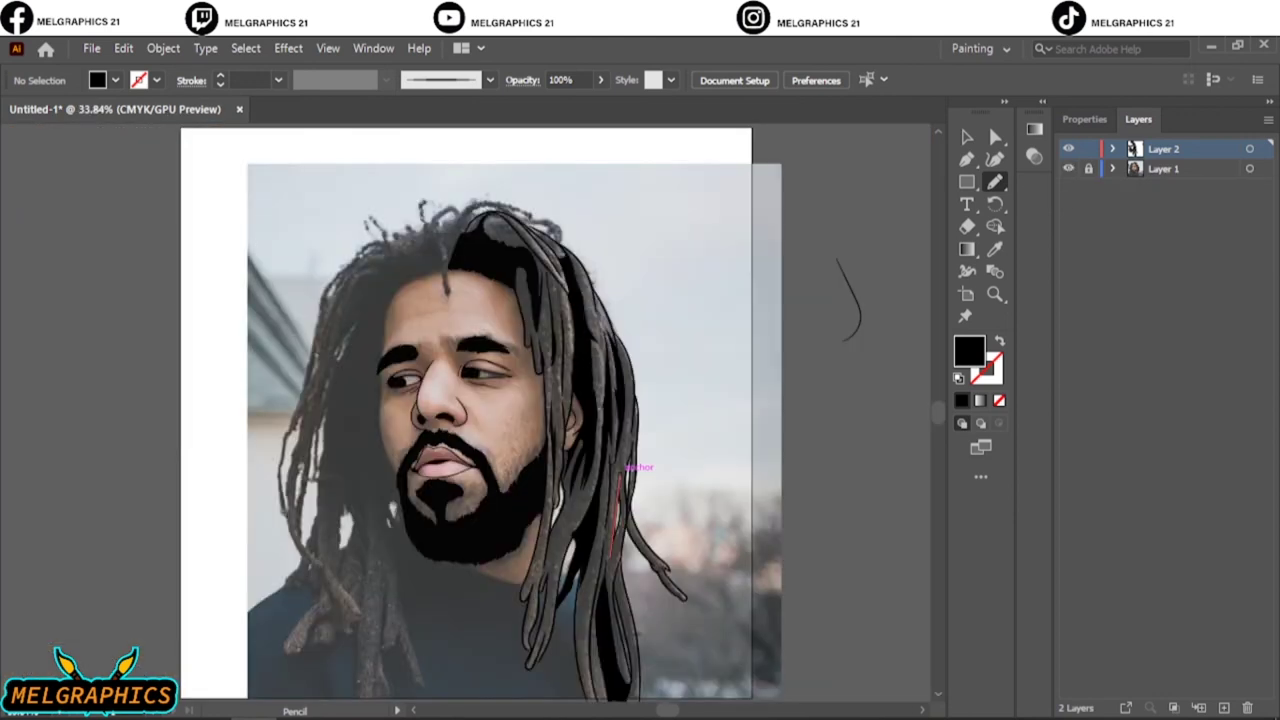
key("ctrl+plus")
key("ctrl+plus")
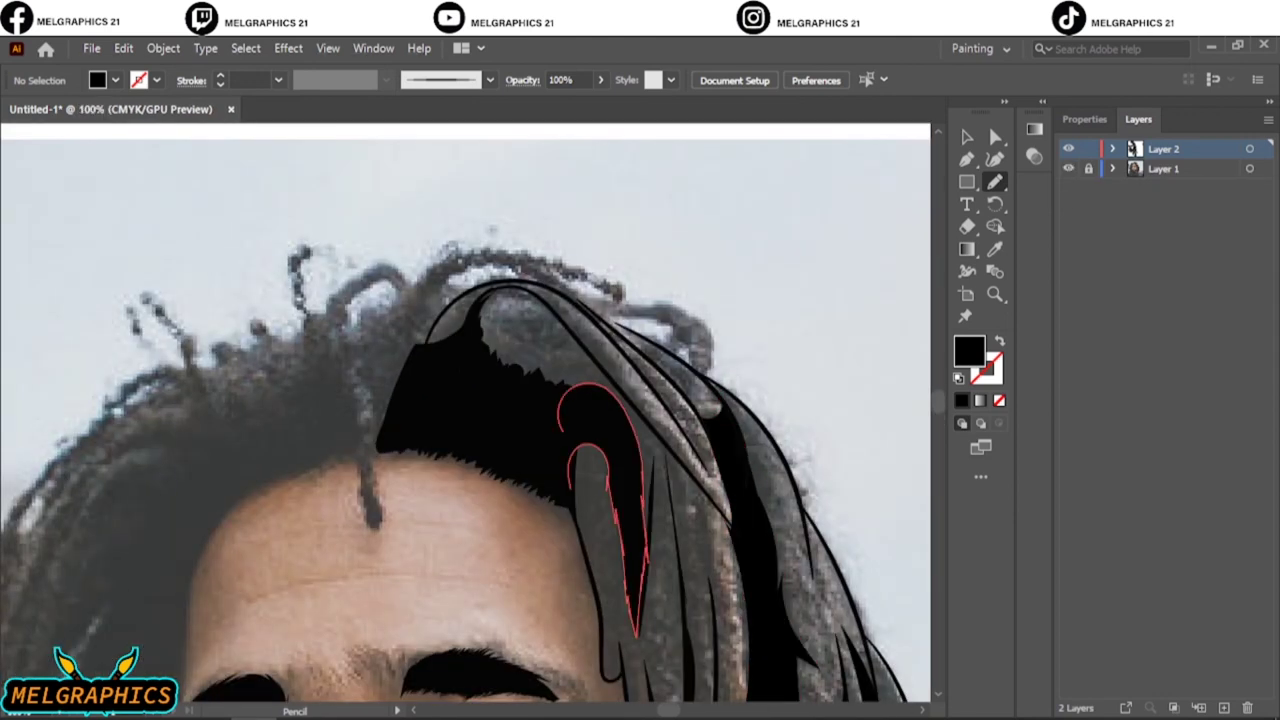
key("b")
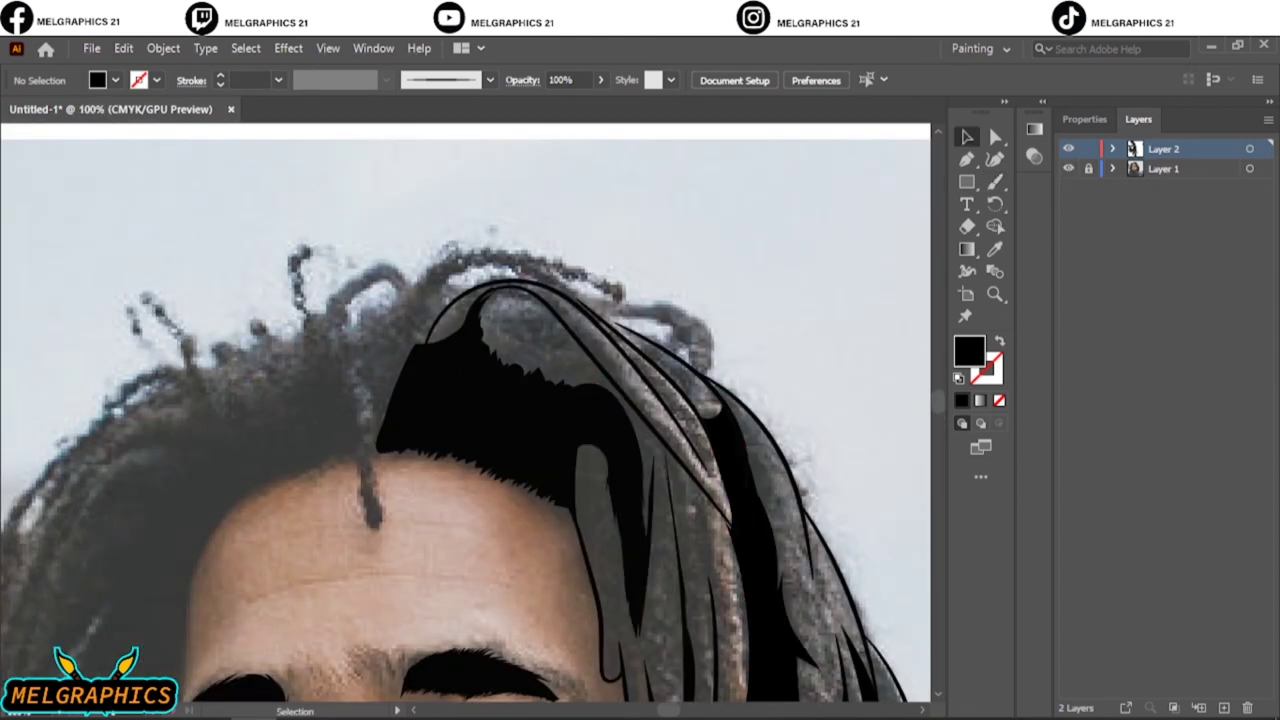
key("shift+x")
left_click_drag(536, 261, 606, 300)
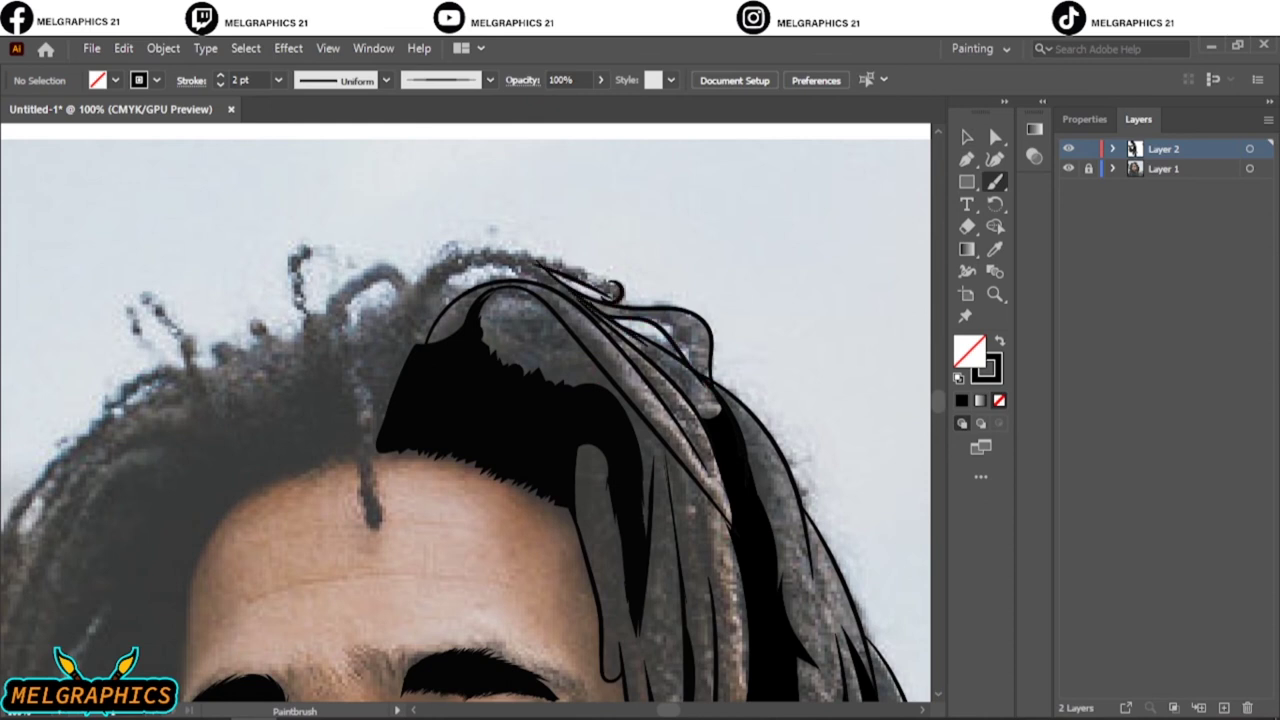
scroll(610, 290, "up", 2)
scroll(610, 290, "up", 1)
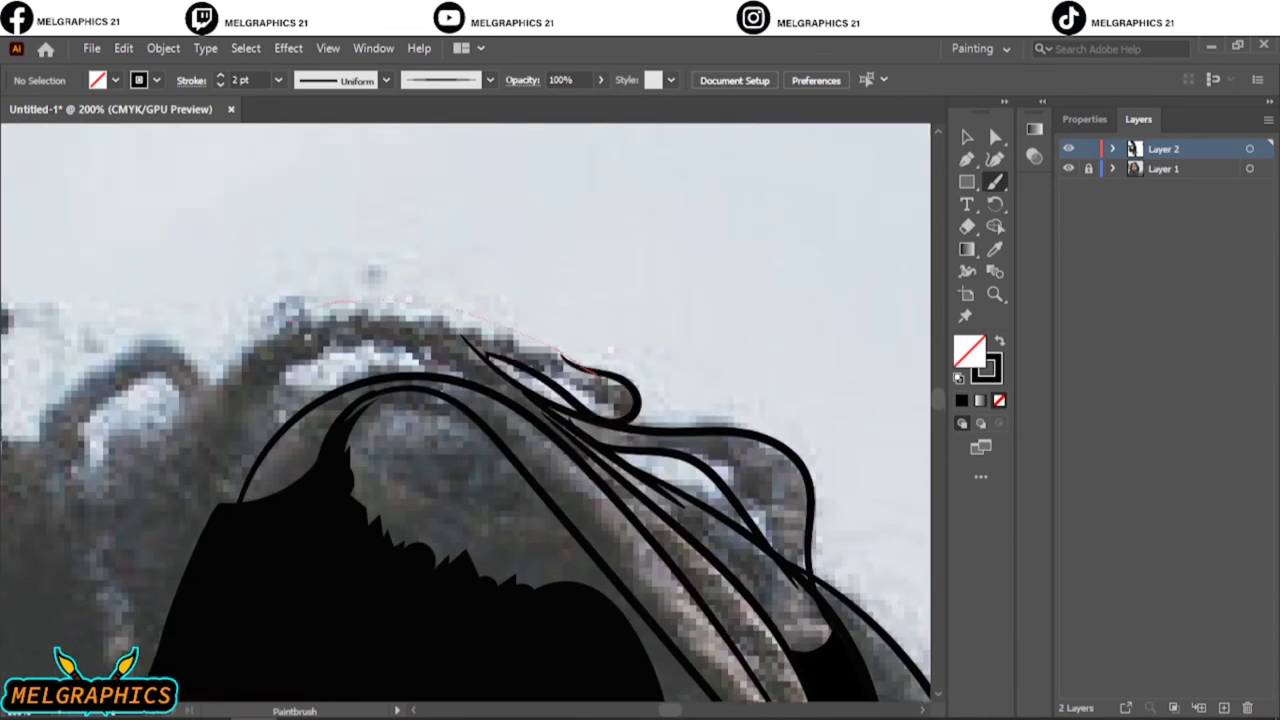
key("ctrl+0")
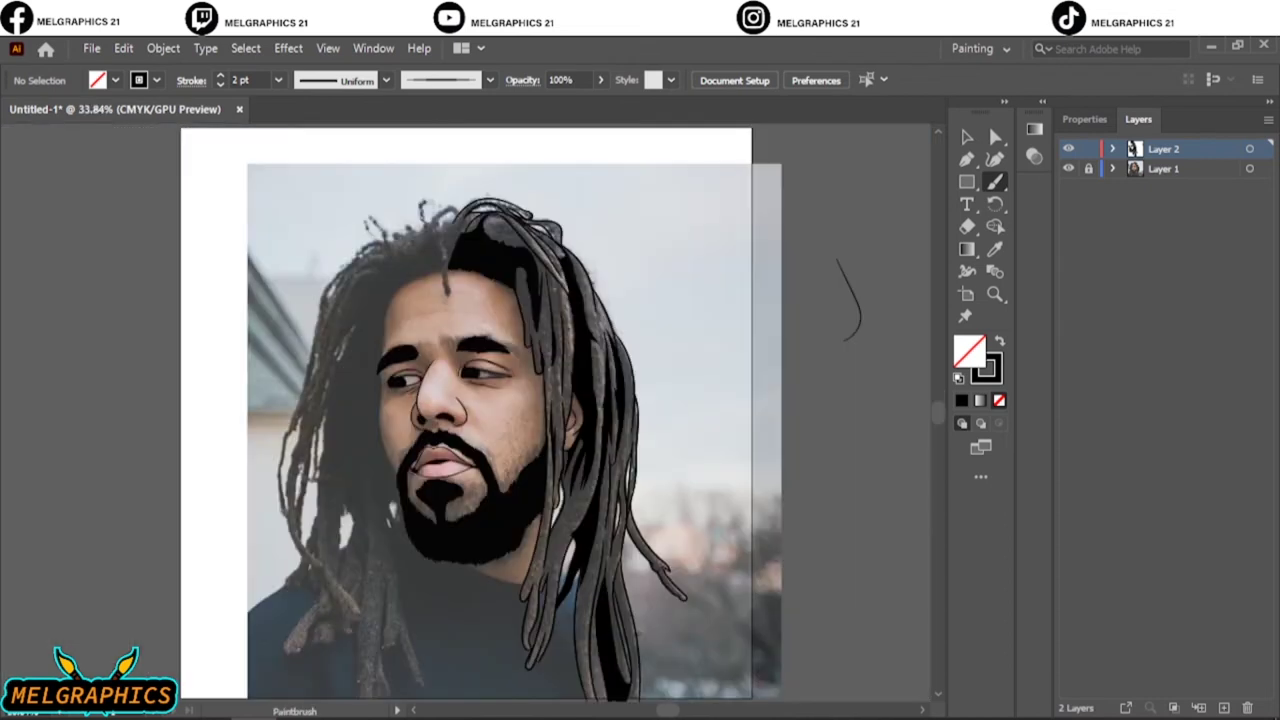
scroll(401, 196, "up", 5)
left_click_drag(588, 578, 606, 600)
left_click_drag(571, 371, 608, 598)
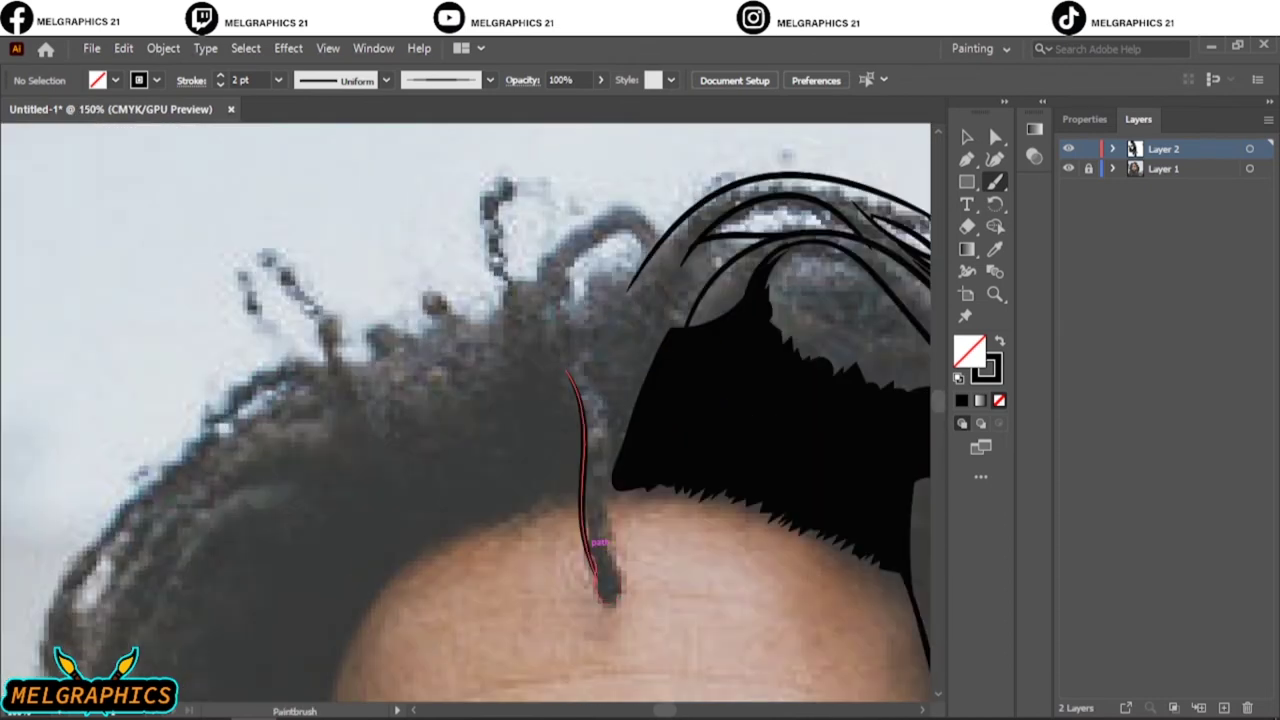
Outline the curled lock tip on top of the head with arching black strokes.
left_click(712, 400, "ctrl")
scroll(600, 400, "left", 3)
left_click_drag(736, 258, 728, 303)
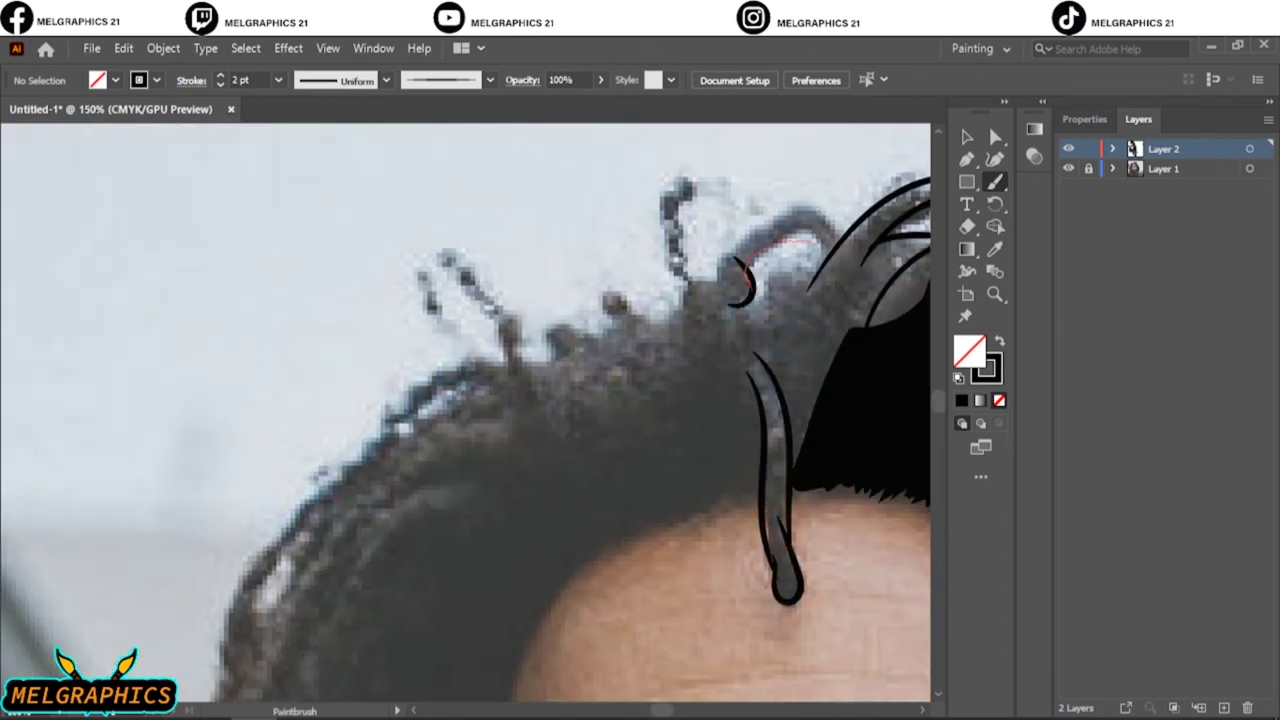
left_click_drag(812, 241, 822, 246)
left_click_drag(808, 290, 928, 180)
mouse_move(838, 240)
left_mouse_down()
mouse_move(725, 292)
mouse_move(660, 222)
mouse_move(680, 314)
left_mouse_up()
key("ctrl+0")
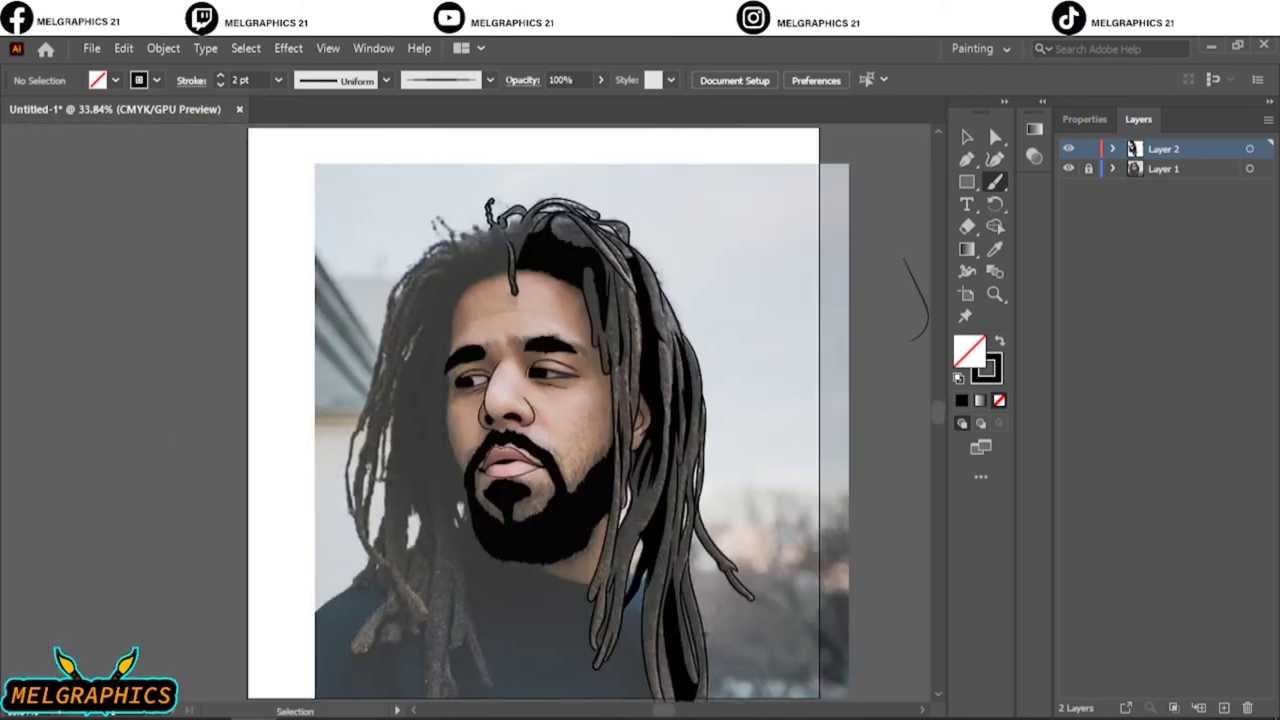
key("ctrl+1")
Trace solid black shapes along the forehead hairline and the left side of the hair.
key("n")
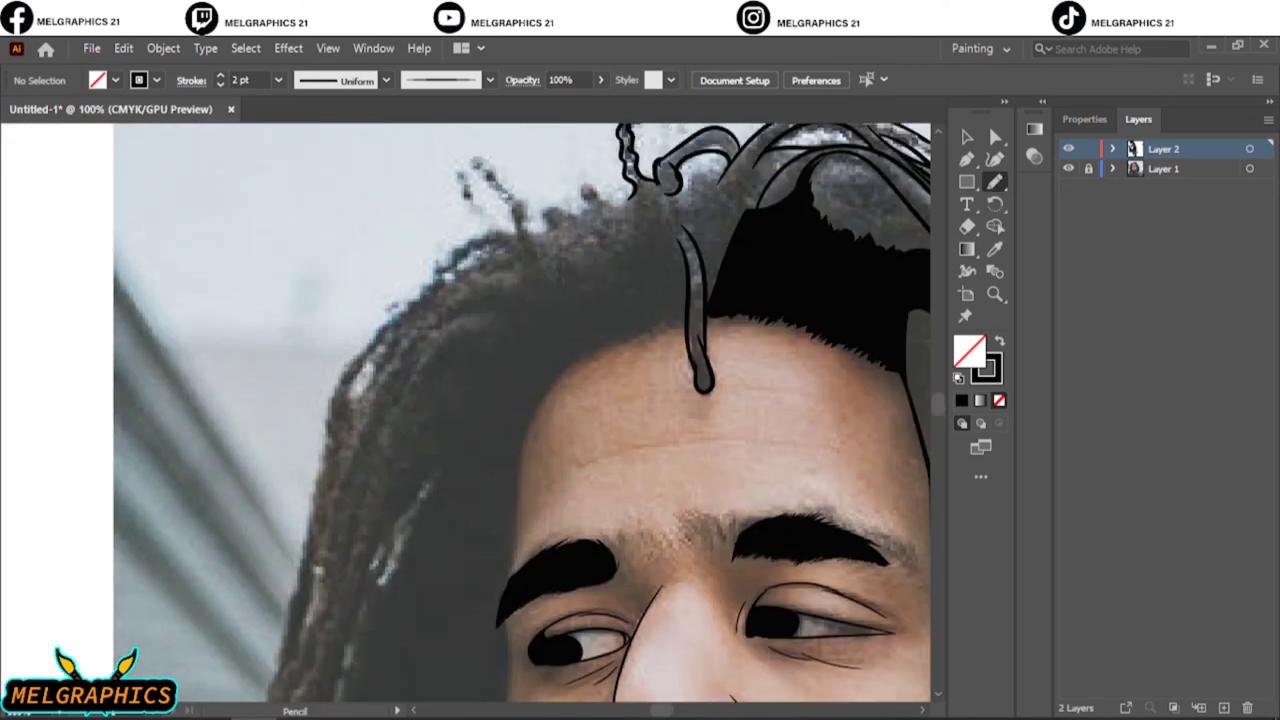
key("shift+x")
mouse_move(740, 222)
left_mouse_down()
mouse_move(704, 300)
mouse_move(690, 232)
mouse_move(582, 275)
left_mouse_up()
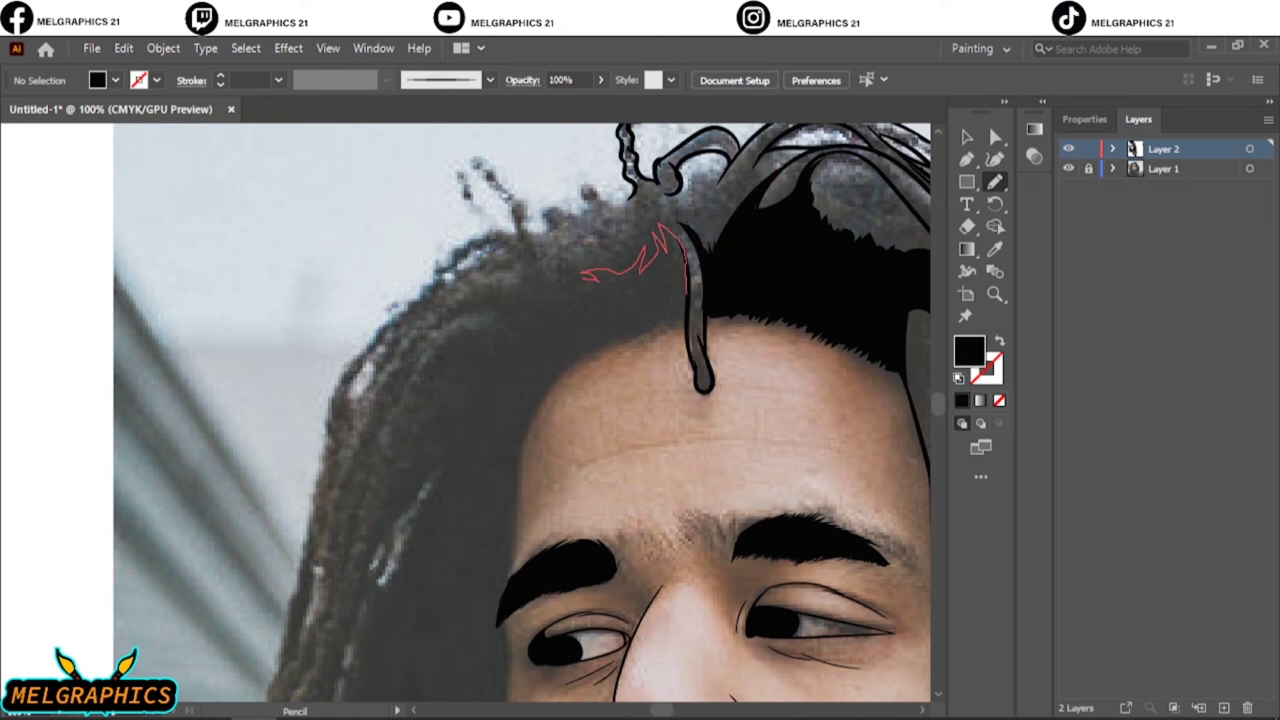
mouse_move(497, 283)
left_mouse_down()
mouse_move(455, 340)
mouse_move(442, 478)
mouse_move(505, 600)
mouse_move(575, 355)
mouse_move(688, 318)
mouse_move(688, 298)
left_mouse_up()
mouse_move(570, 368)
left_mouse_down()
mouse_move(640, 338)
mouse_move(622, 342)
left_mouse_up()
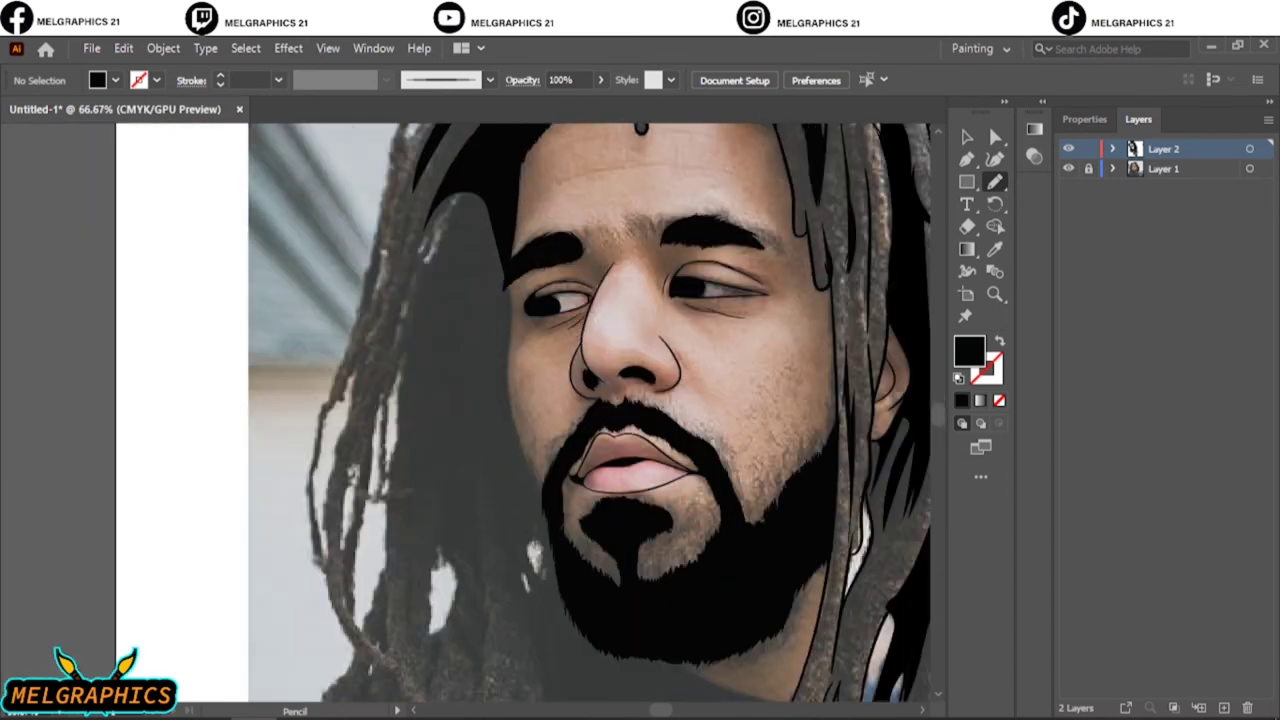
mouse_move(398, 488)
left_mouse_down()
mouse_move(440, 482)
mouse_move(478, 576)
mouse_move(556, 546)
left_mouse_up()
left_click_drag(508, 346, 492, 205)
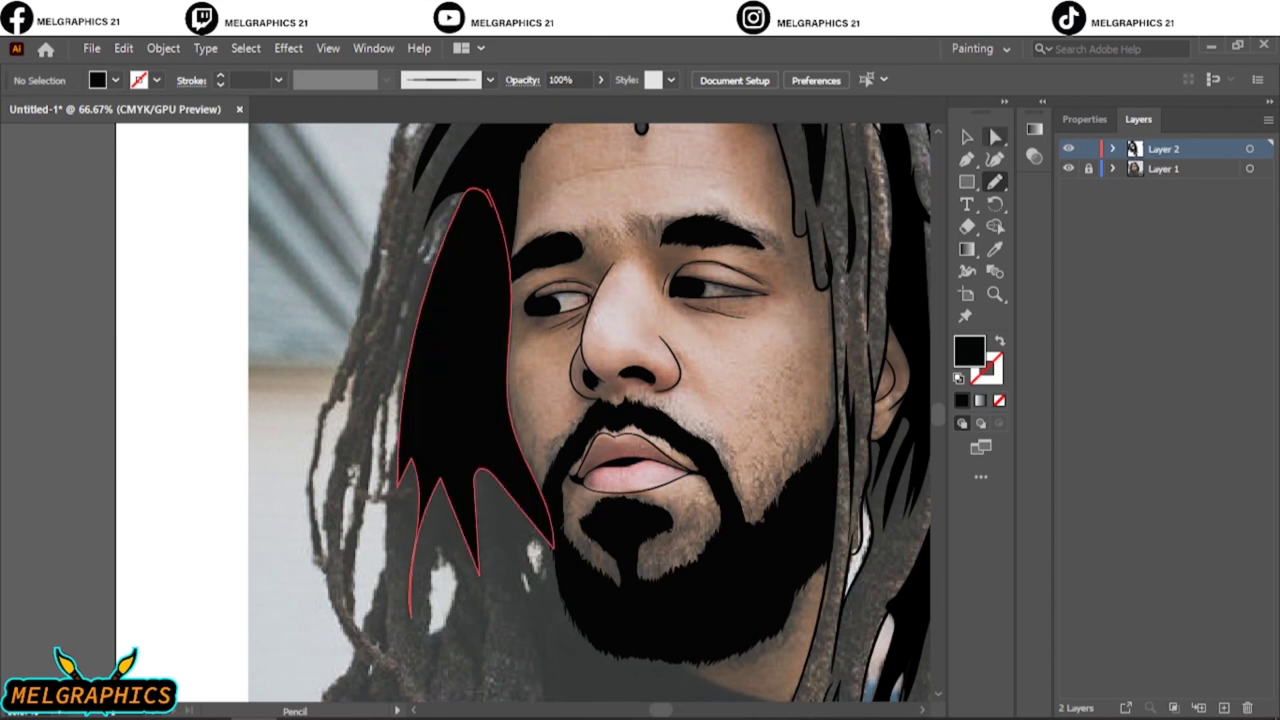
Extend the black hair shape down along the side of the face toward the beard.
key("ctrl+equal")
key("ctrl+equal")
left_click(510, 356, "ctrl")
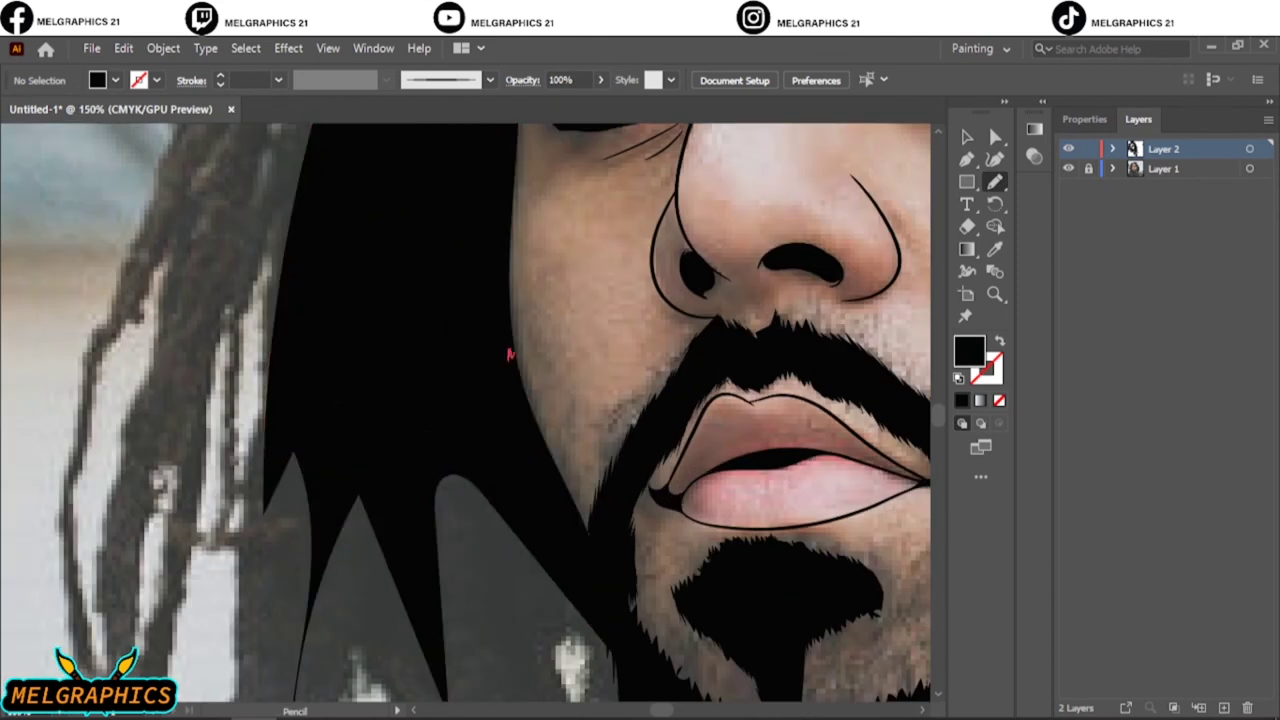
left_click_drag(558, 462, 598, 522)
key("ctrl+0")
key("ctrl+1")
left_click_drag(425, 320, 545, 510)
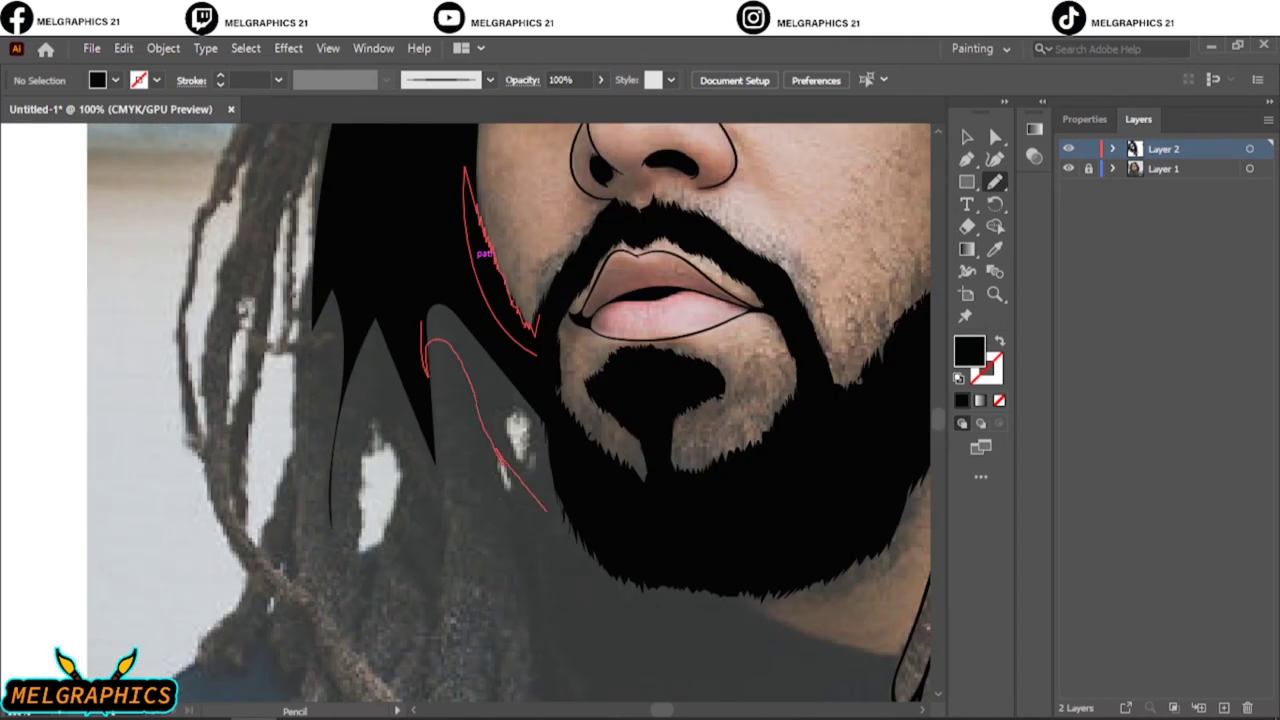
left_click_drag(450, 305, 540, 460)
Add a loop and thin black wedges and strands into the hair.
key("ctrl+0")
key("ctrl+plus")
key("ctrl+plus")
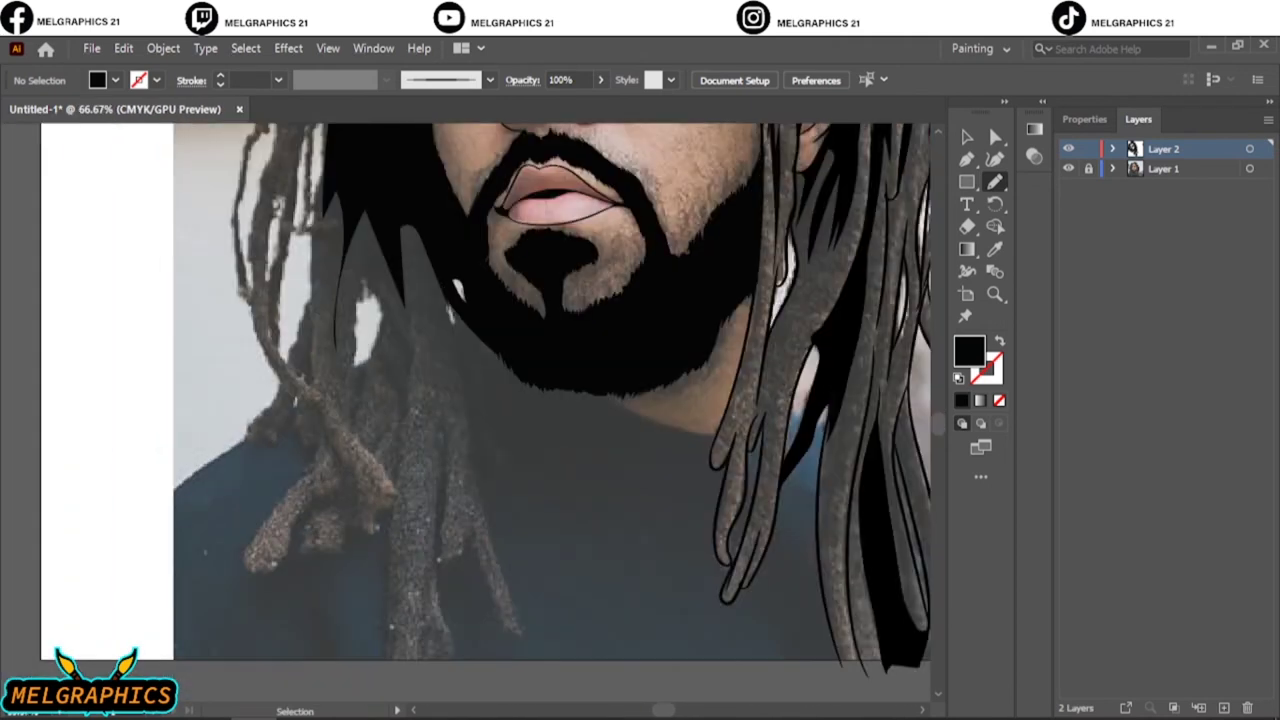
key("ctrl+0")
key("ctrl+1")
left_click_drag(505, 282, 474, 268)
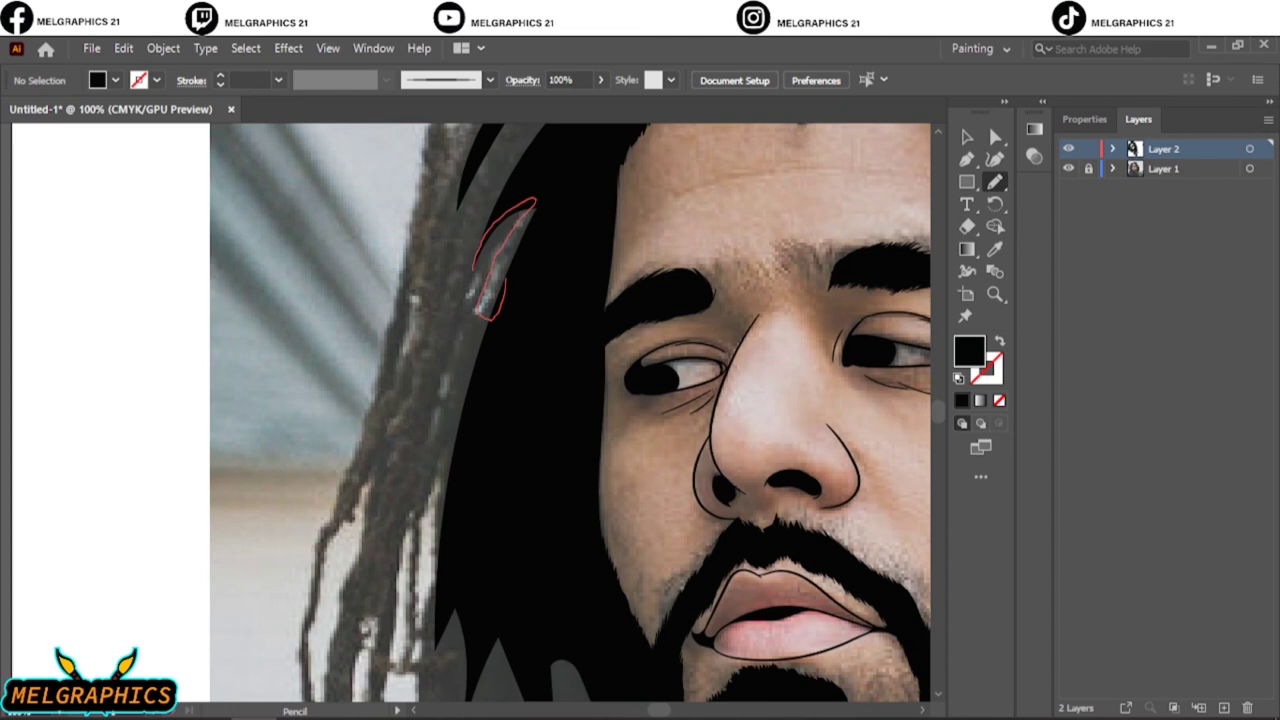
left_click_drag(466, 185, 428, 352)
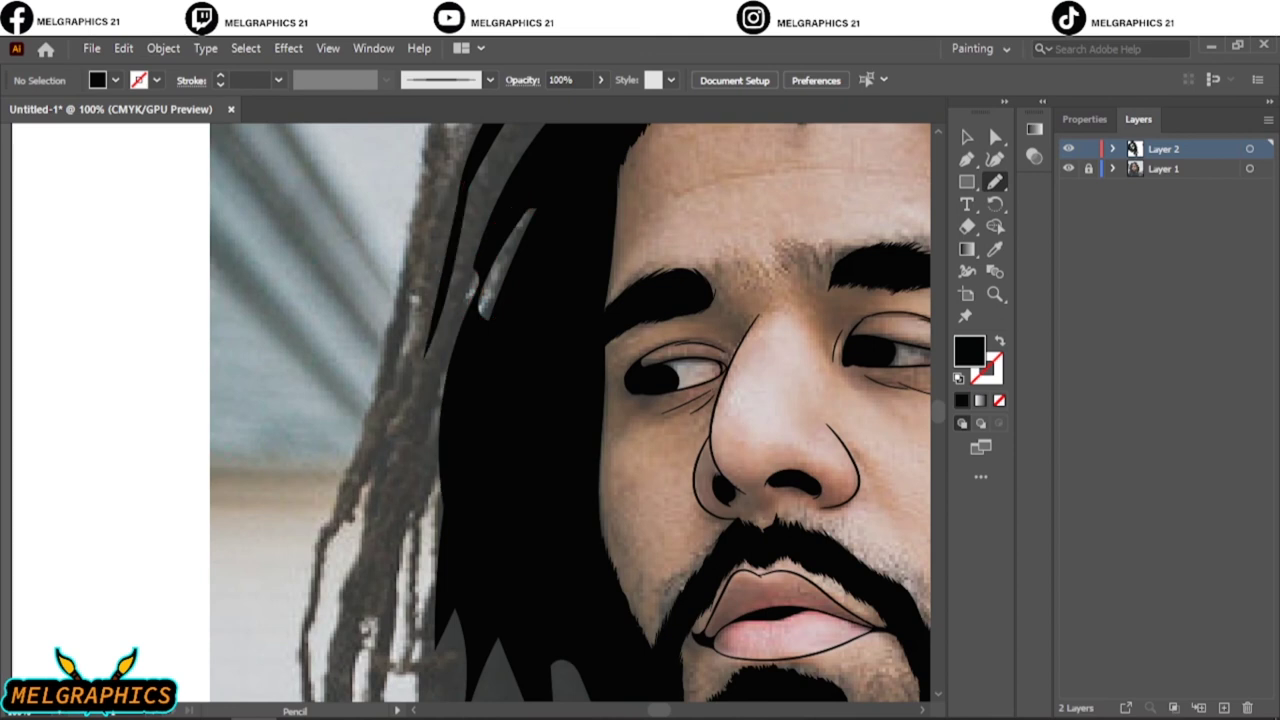
left_click_drag(411, 408, 390, 522)
Toggle the reference photo's visibility to inspect the black line art on the whole artboard.
key("ctrl")
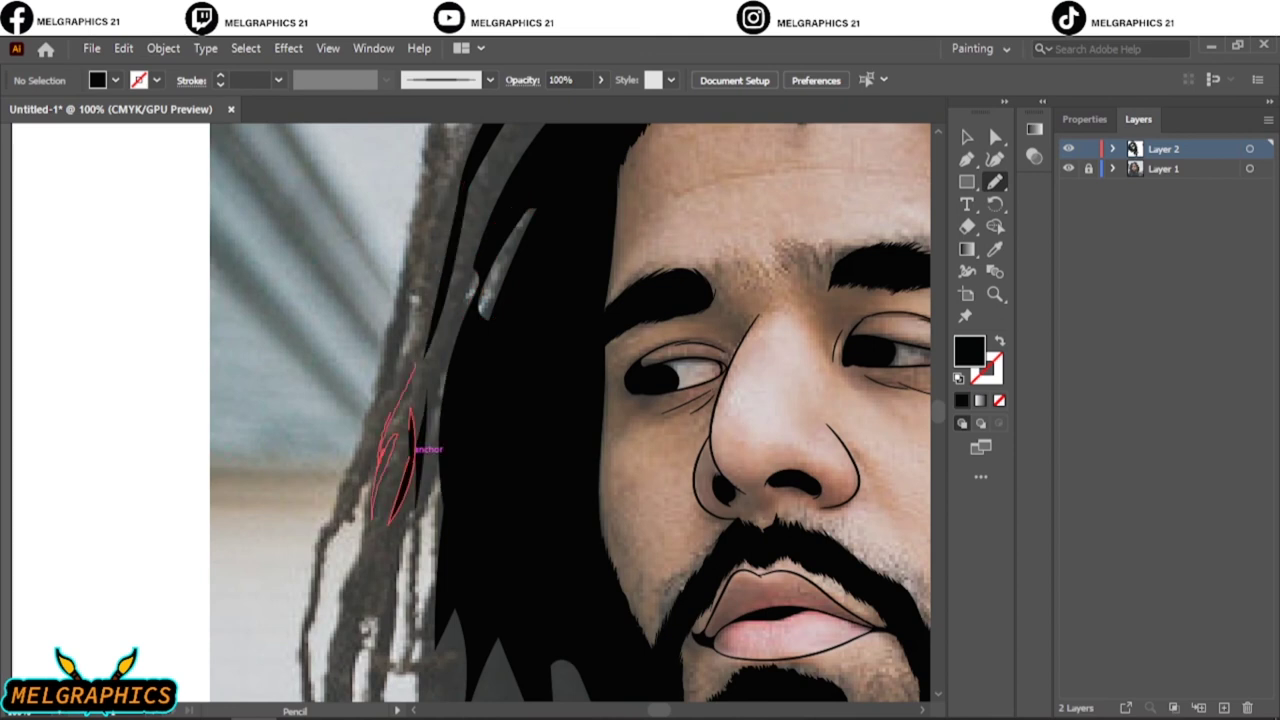
key("ctrl+0")
left_click(1068, 168)
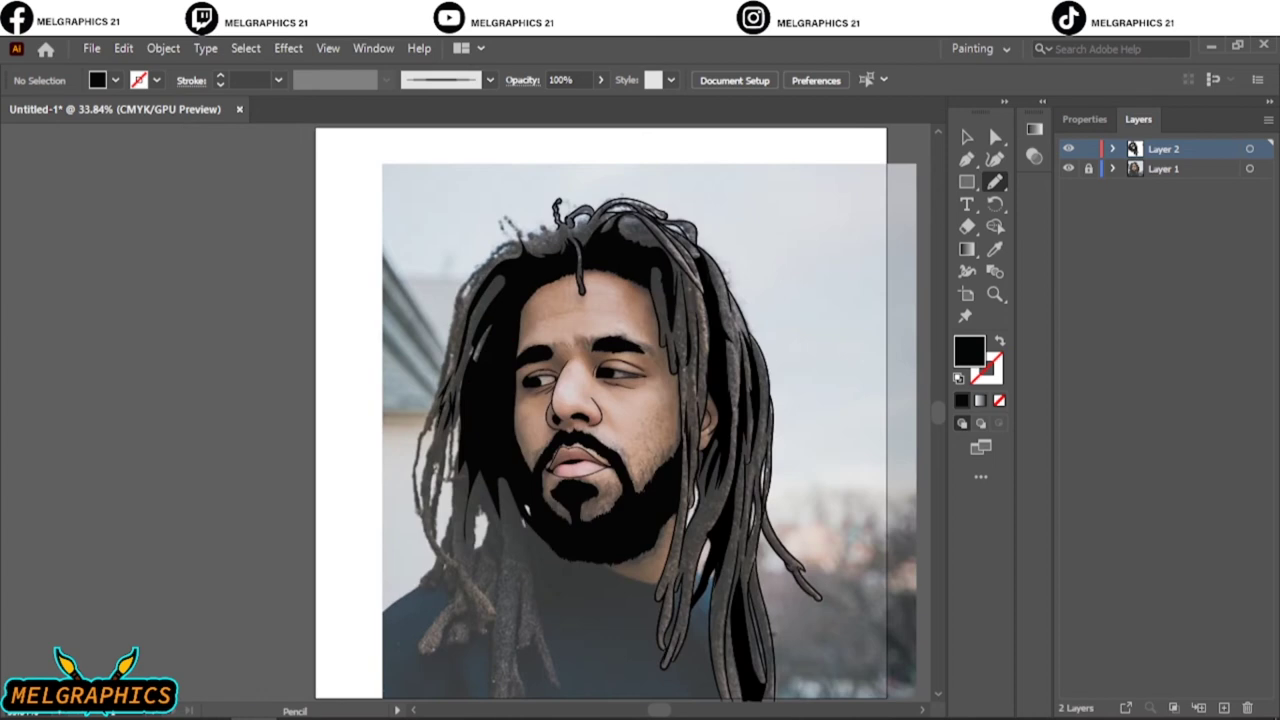
key("shift+x")
key("b")
scroll(274, 193, "up", 5)
Outline a curly top strand and the hair strands beside the face with 2 pt black strokes.
mouse_move(706, 296)
left_mouse_down()
mouse_move(660, 296)
mouse_move(505, 385)
left_mouse_up()
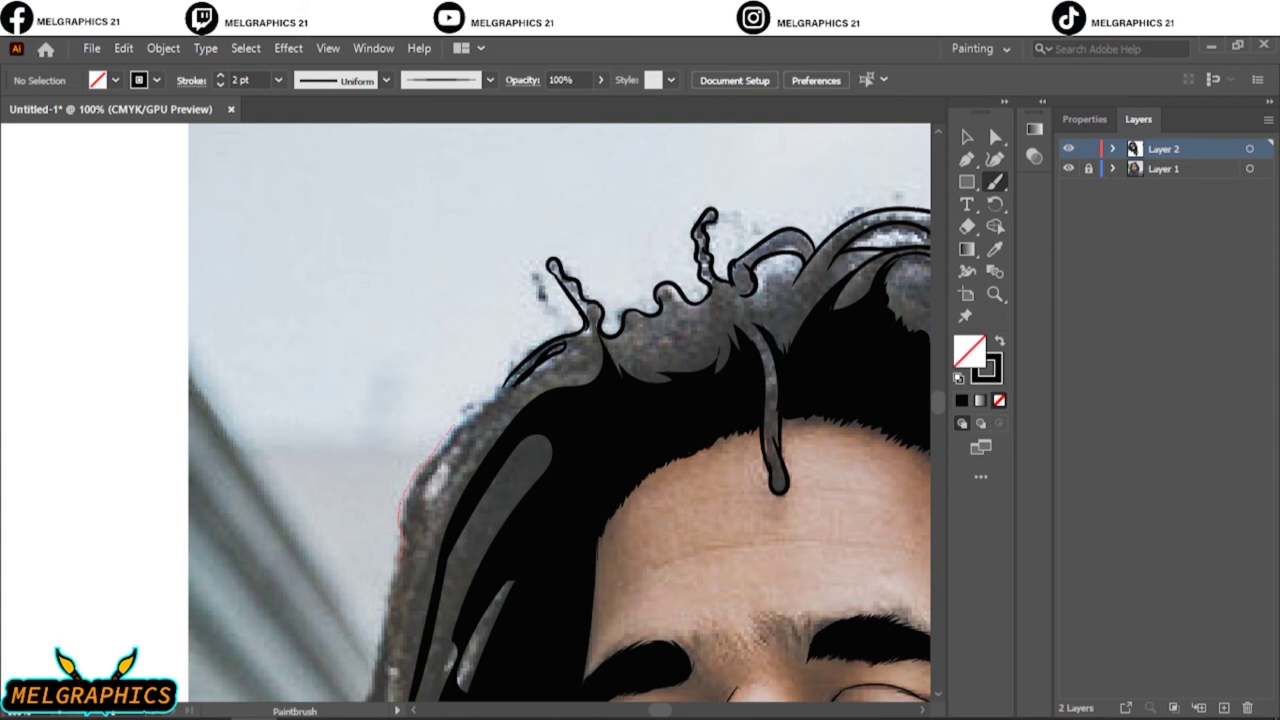
scroll(560, 410, "down", 4)
scroll(560, 410, "down", 1)
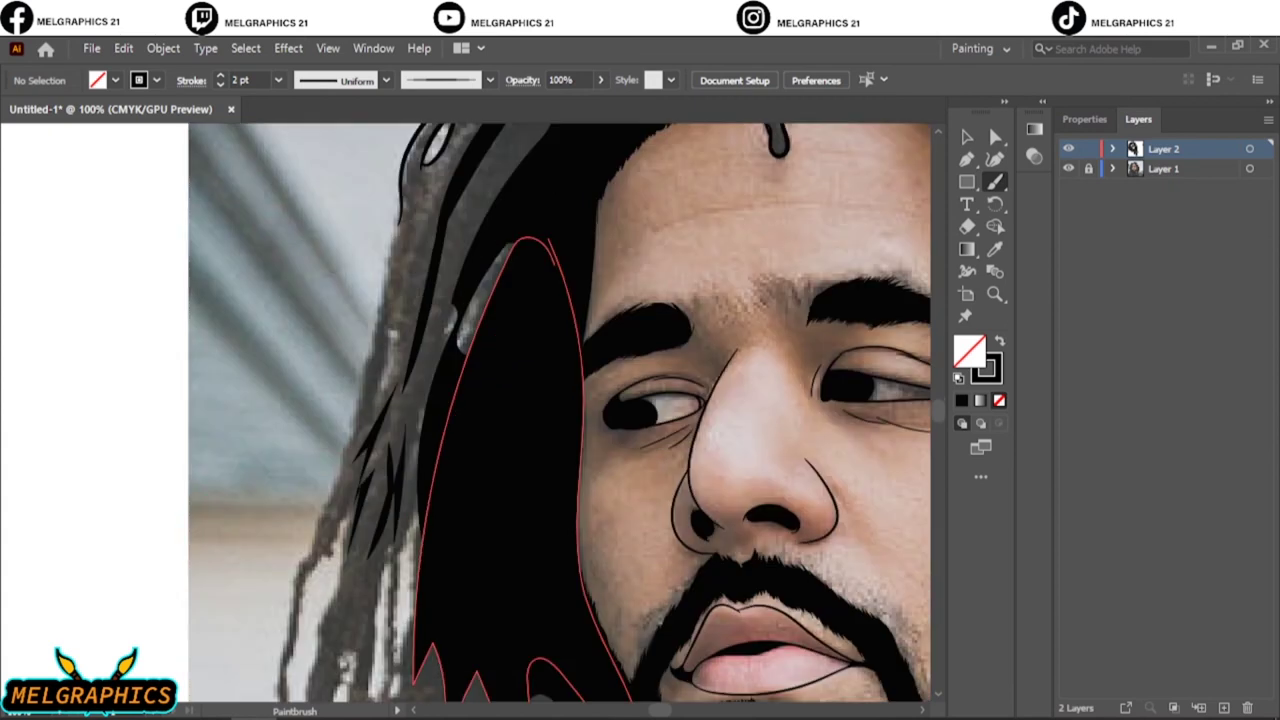
left_click_drag(405, 218, 380, 380)
left_click_drag(395, 310, 372, 422)
mouse_move(398, 210)
left_mouse_down()
mouse_move(352, 450)
mouse_move(298, 566)
left_mouse_up()
Trace the outer and inner edges of the left-side hair and a curled dreadlock line.
scroll(331, 494, "up", 2)
scroll(352, 478, "down", 1)
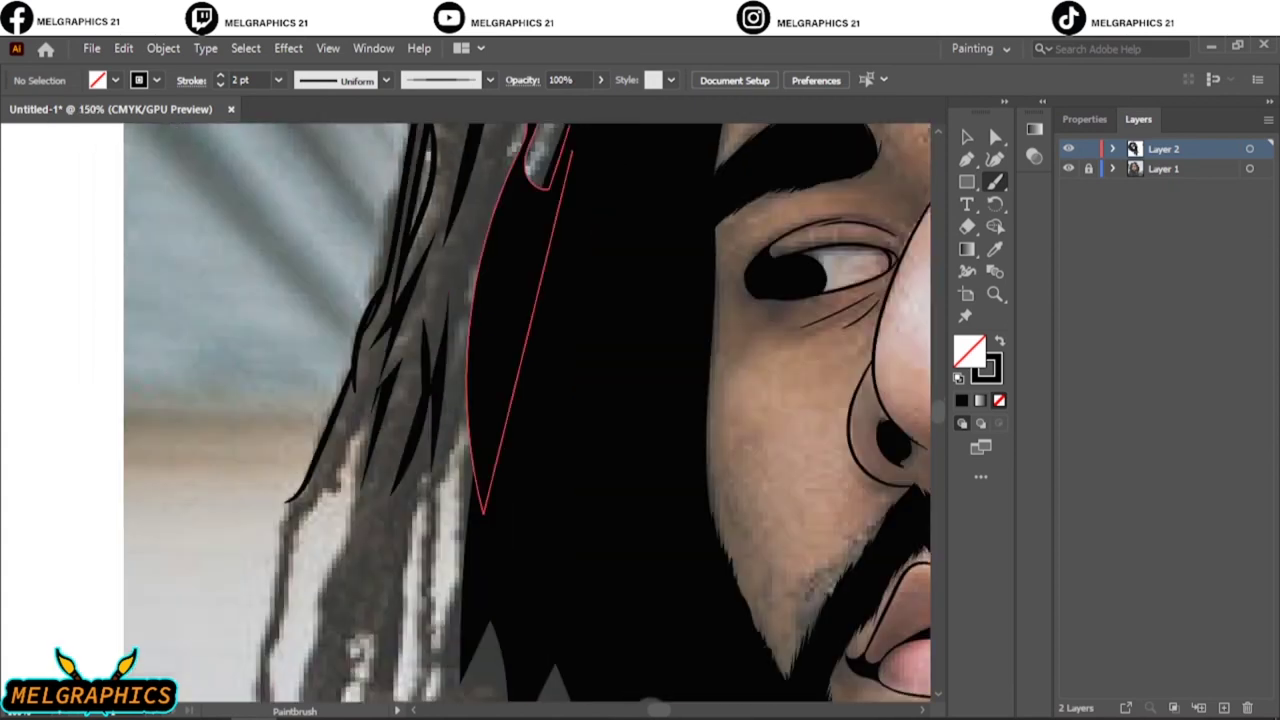
scroll(352, 478, "down", 2)
left_click_drag(310, 255, 277, 340)
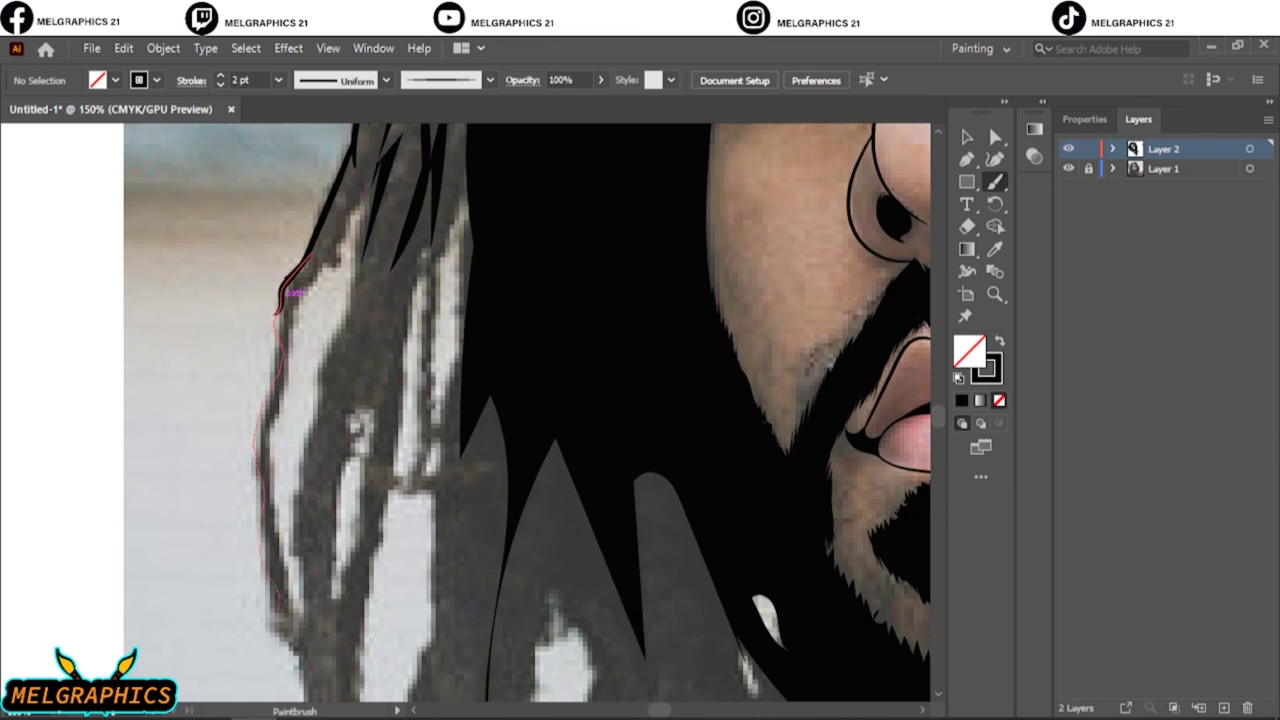
mouse_move(293, 608)
left_mouse_down()
mouse_move(300, 665)
mouse_move(275, 500)
mouse_move(365, 176)
left_mouse_up()
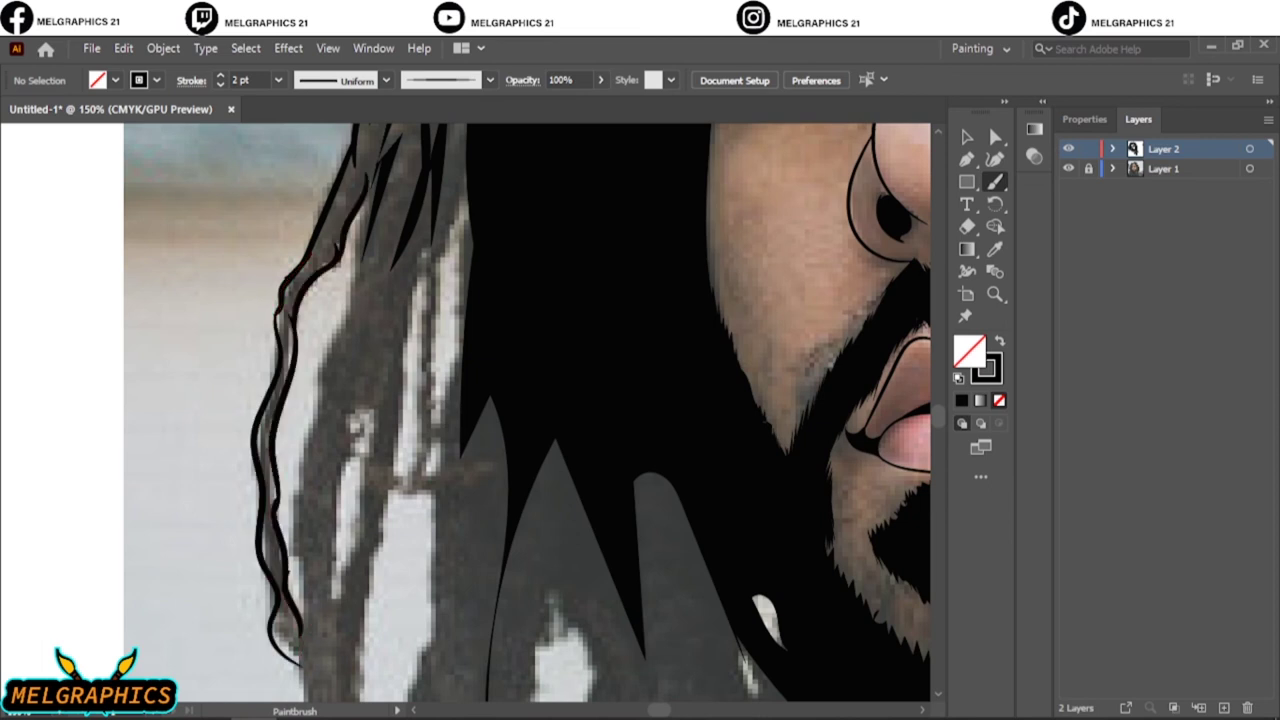
left_click_drag(340, 300, 300, 636)
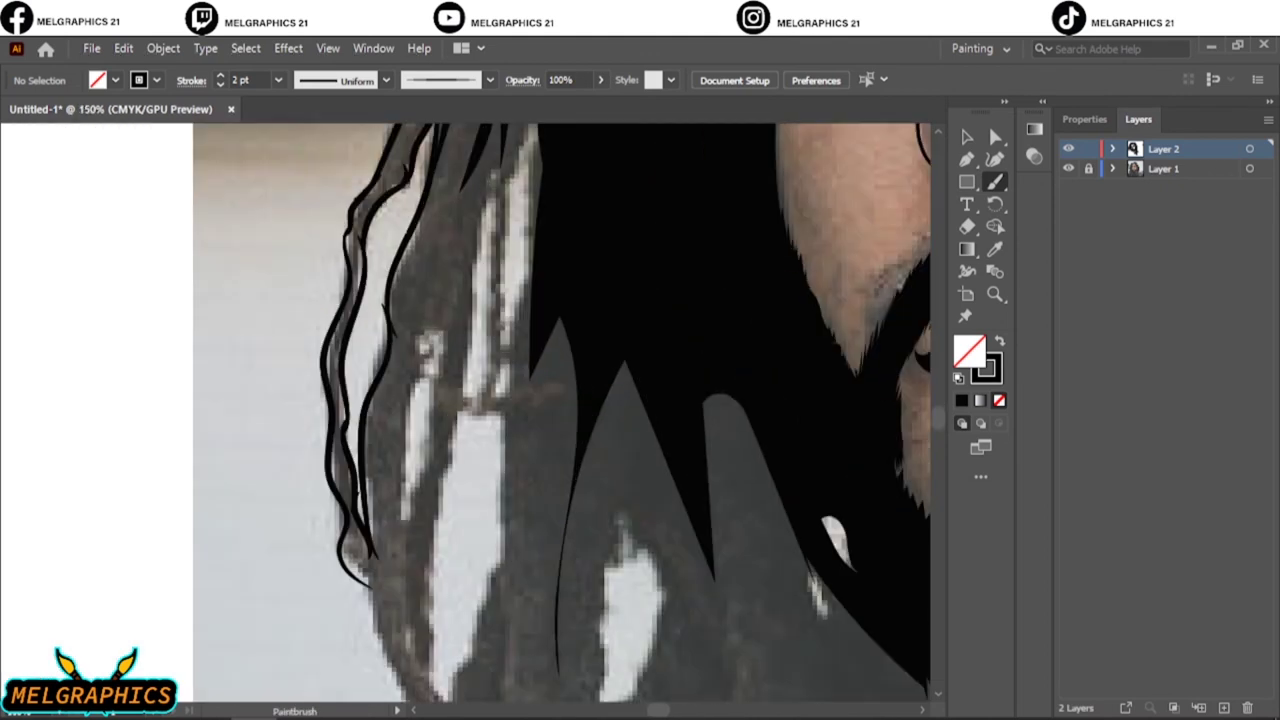
scroll(560, 410, "up", 2)
mouse_move(420, 402)
left_mouse_down()
mouse_move(400, 620)
mouse_move(472, 333)
mouse_move(535, 176)
left_mouse_up()
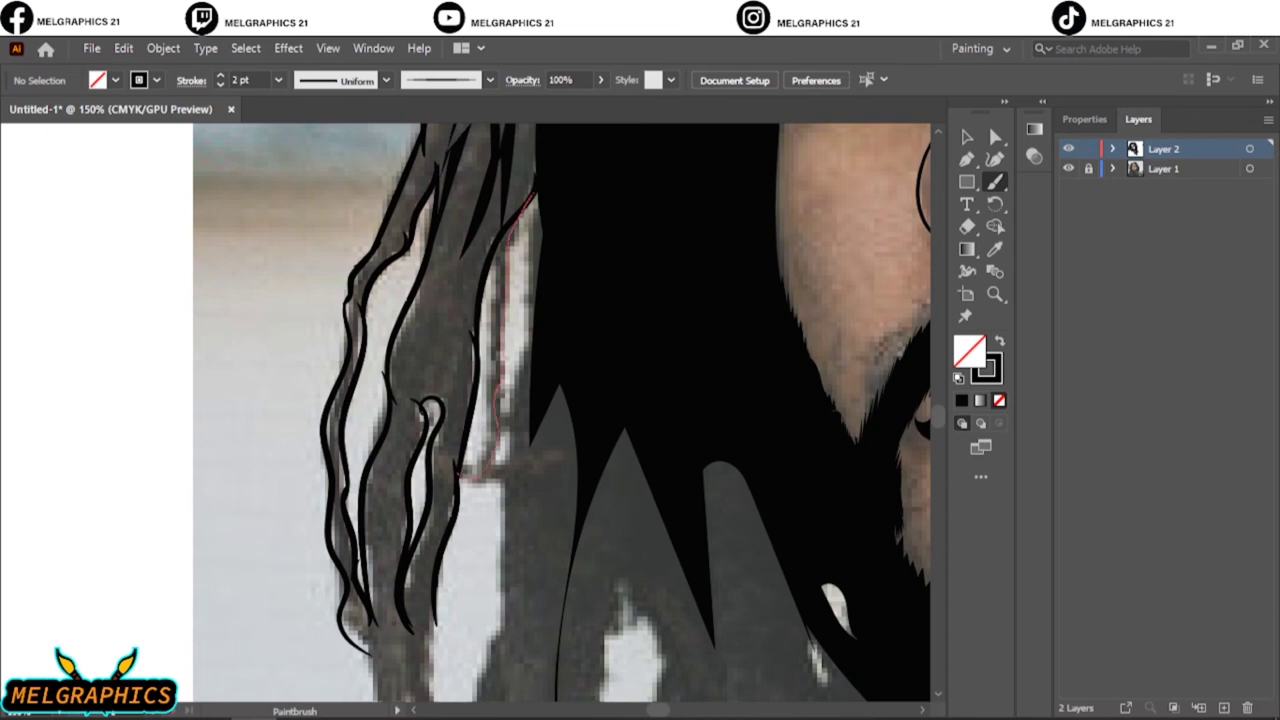
left_click_drag(463, 480, 463, 482)
Outline the dreadlocks hanging over the shoulder, including a looped end and inner lines.
scroll(530, 400, "down", 5)
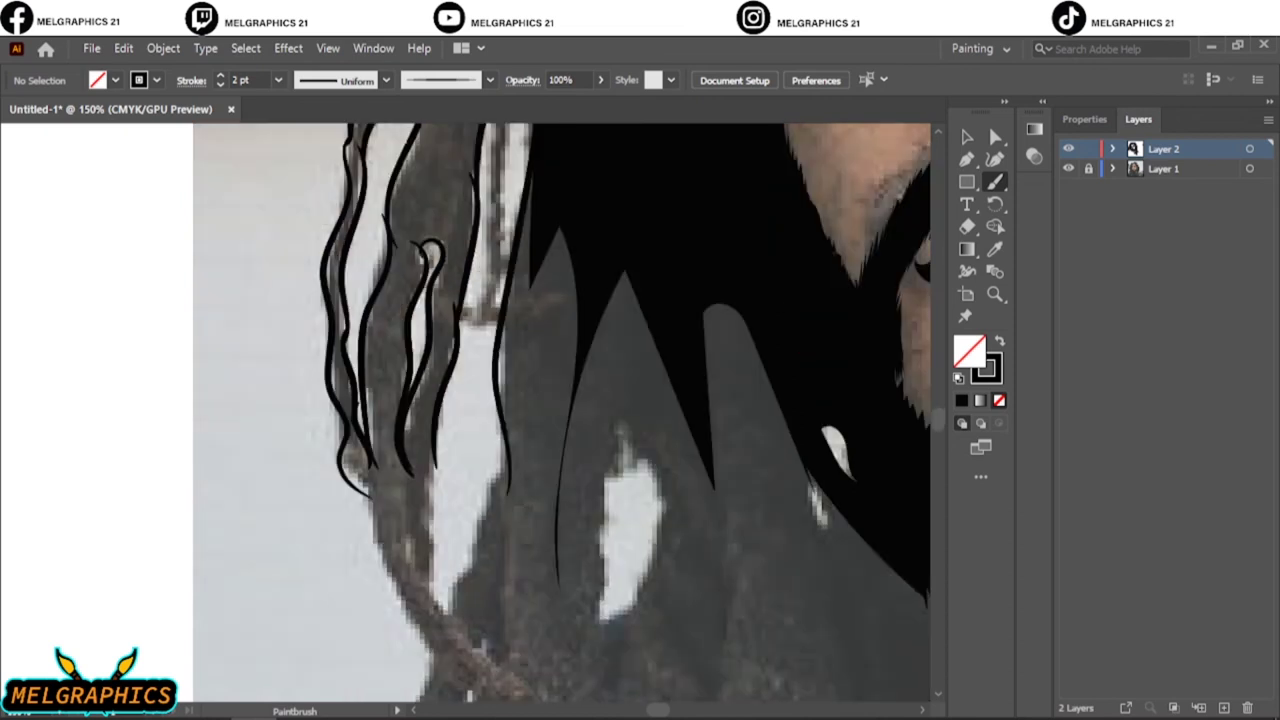
key("ctrl+minus")
left_click_drag(250, 264, 438, 568)
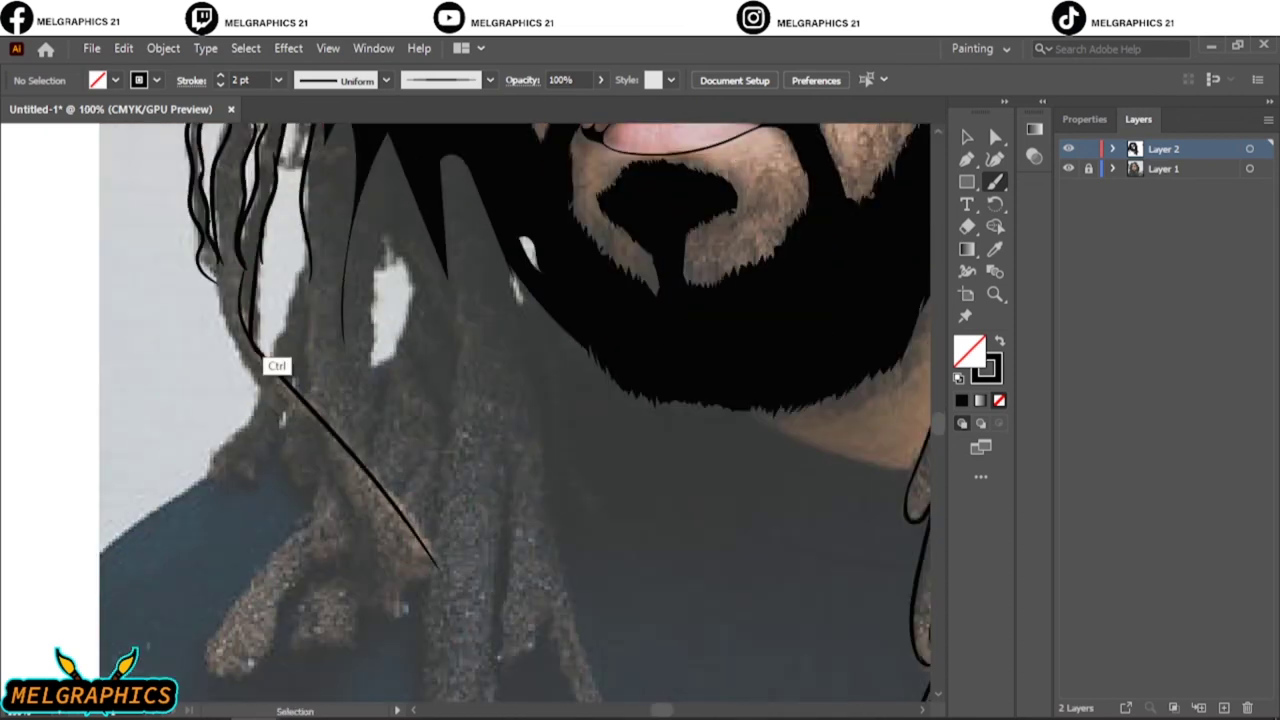
left_click_drag(215, 266, 398, 618)
left_click_drag(262, 385, 278, 420)
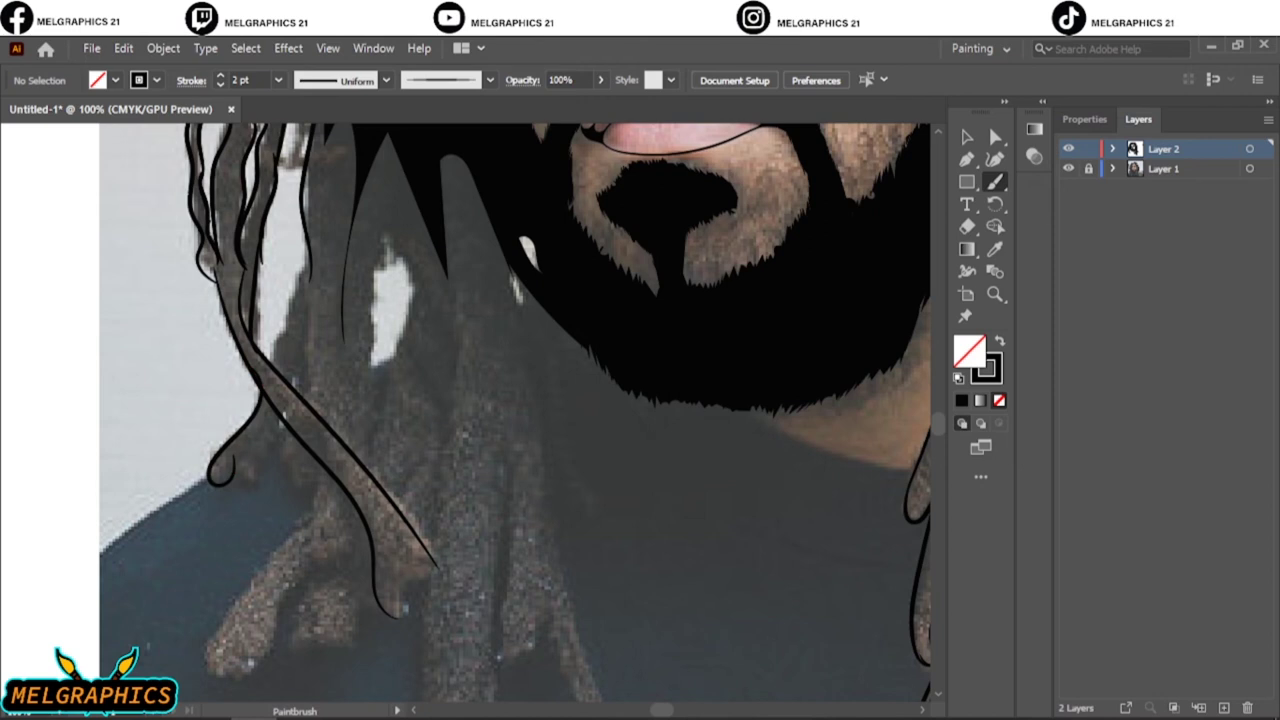
mouse_move(268, 366)
left_mouse_down()
mouse_move(310, 250)
mouse_move(318, 460)
mouse_move(250, 670)
left_mouse_up()
mouse_move(368, 543)
left_mouse_down()
mouse_move(278, 598)
mouse_move(333, 663)
left_mouse_up()
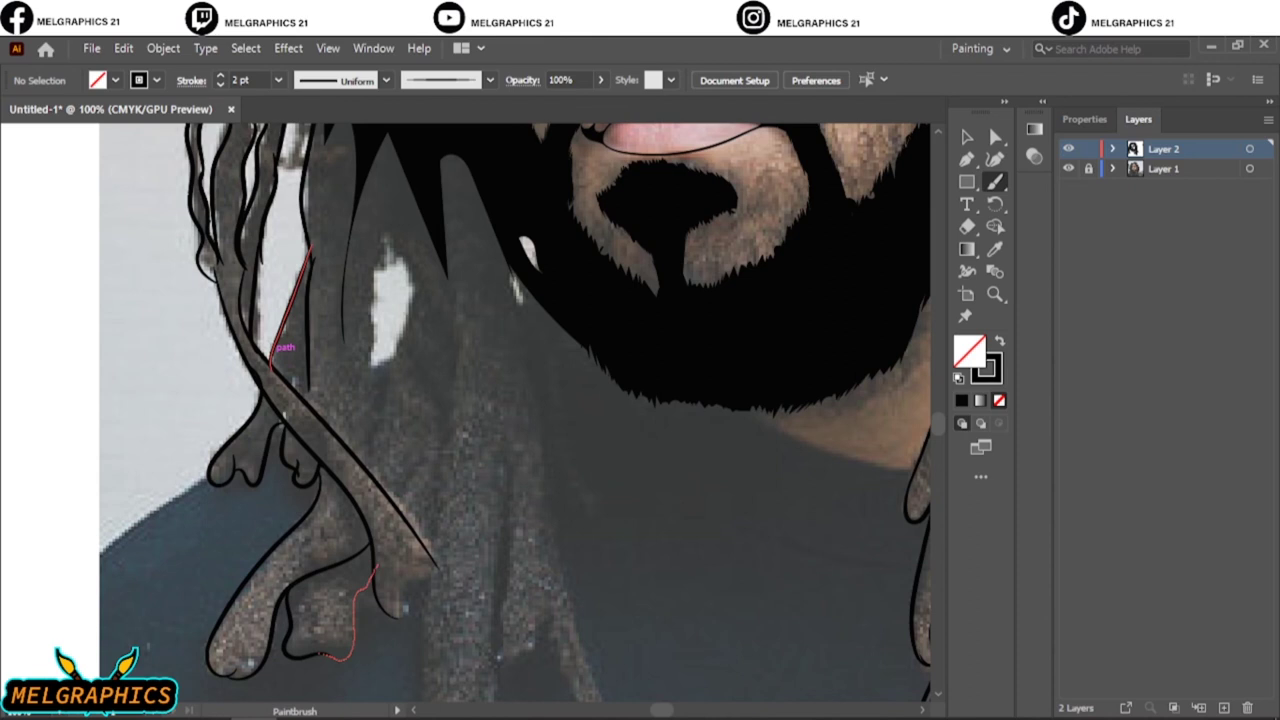
left_click_drag(376, 566, 322, 655)
Outline the white gap between dreadlocks and close off a dreadlock's end.
scroll(400, 450, "up", 3)
scroll(400, 450, "down", 4)
scroll(400, 450, "up", 1)
mouse_move(368, 568)
left_mouse_down()
mouse_move(362, 430)
mouse_move(400, 450)
left_mouse_up()
left_click_drag(345, 512, 350, 270)
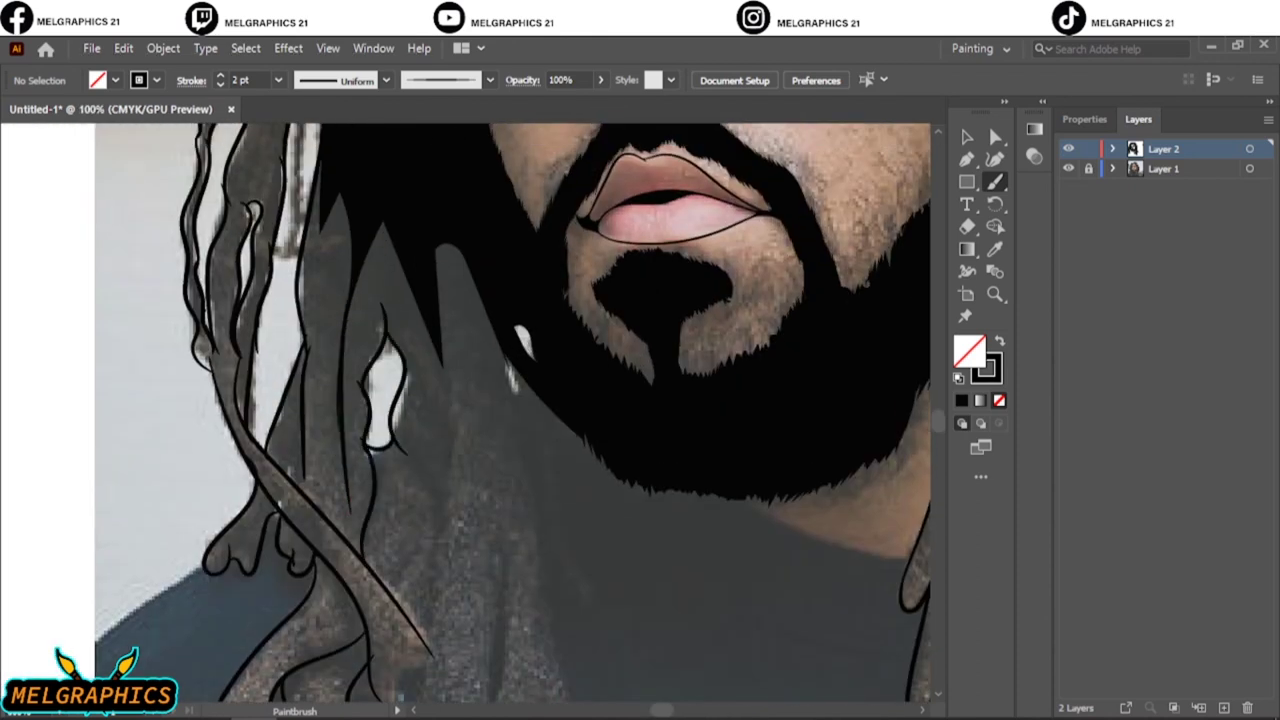
scroll(512, 413, "down", 3)
left_click_drag(404, 513, 404, 514)
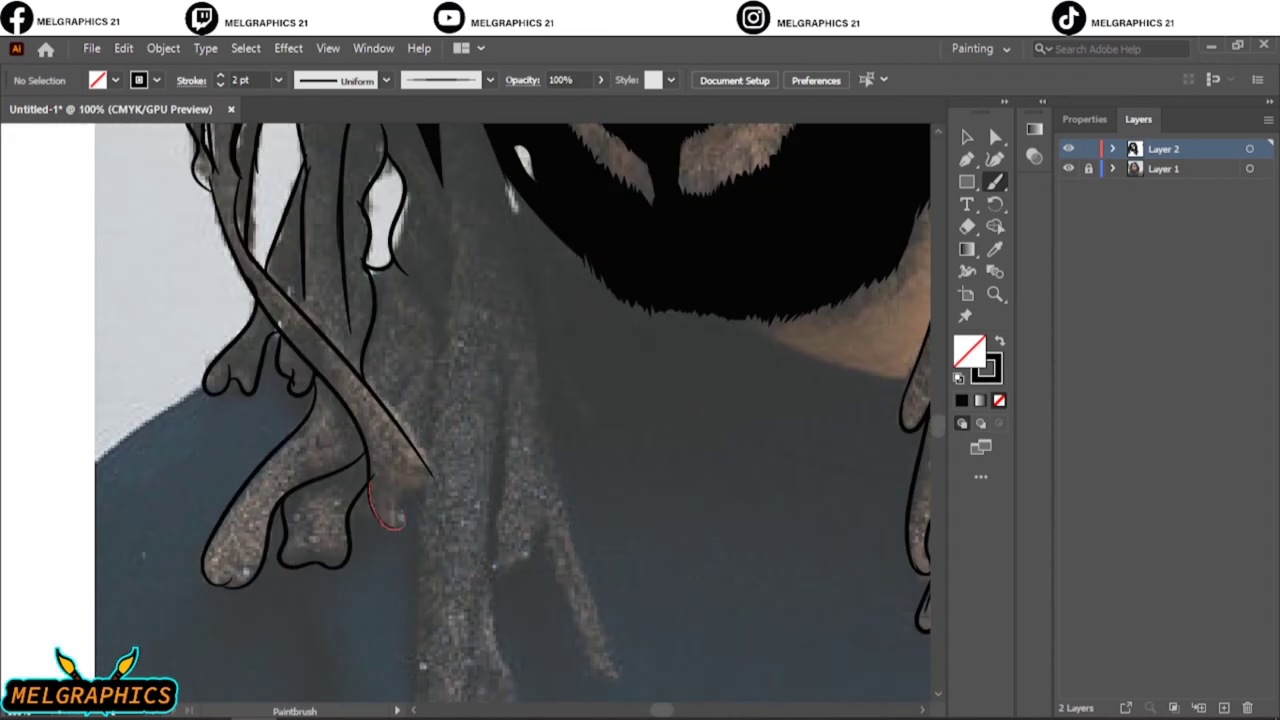
Trace the dreadlocks hanging below the beard, one curling at its tip.
left_click_drag(430, 468, 455, 215)
left_click_drag(395, 408, 440, 295)
mouse_move(512, 285)
left_mouse_down()
mouse_move(508, 153)
mouse_move(540, 390)
left_mouse_up()
left_click_drag(485, 125, 533, 185)
left_click_drag(557, 220, 567, 410)
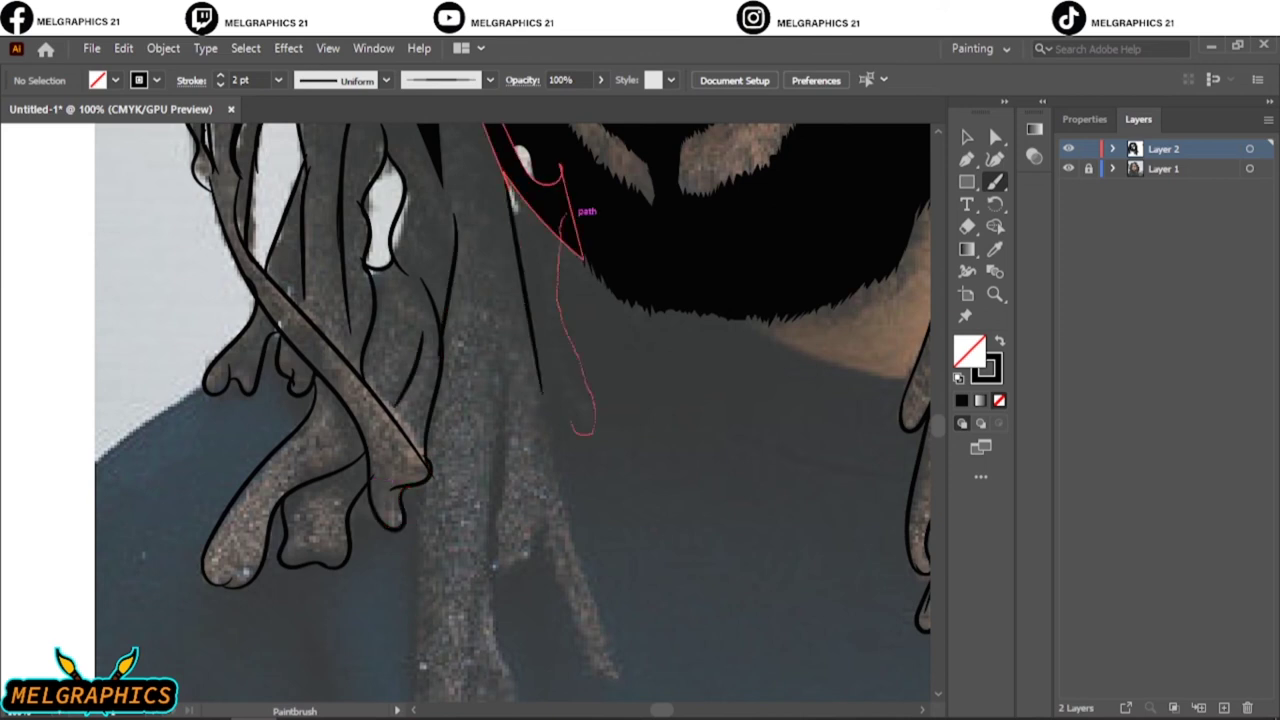
left_click_drag(570, 545, 612, 688)
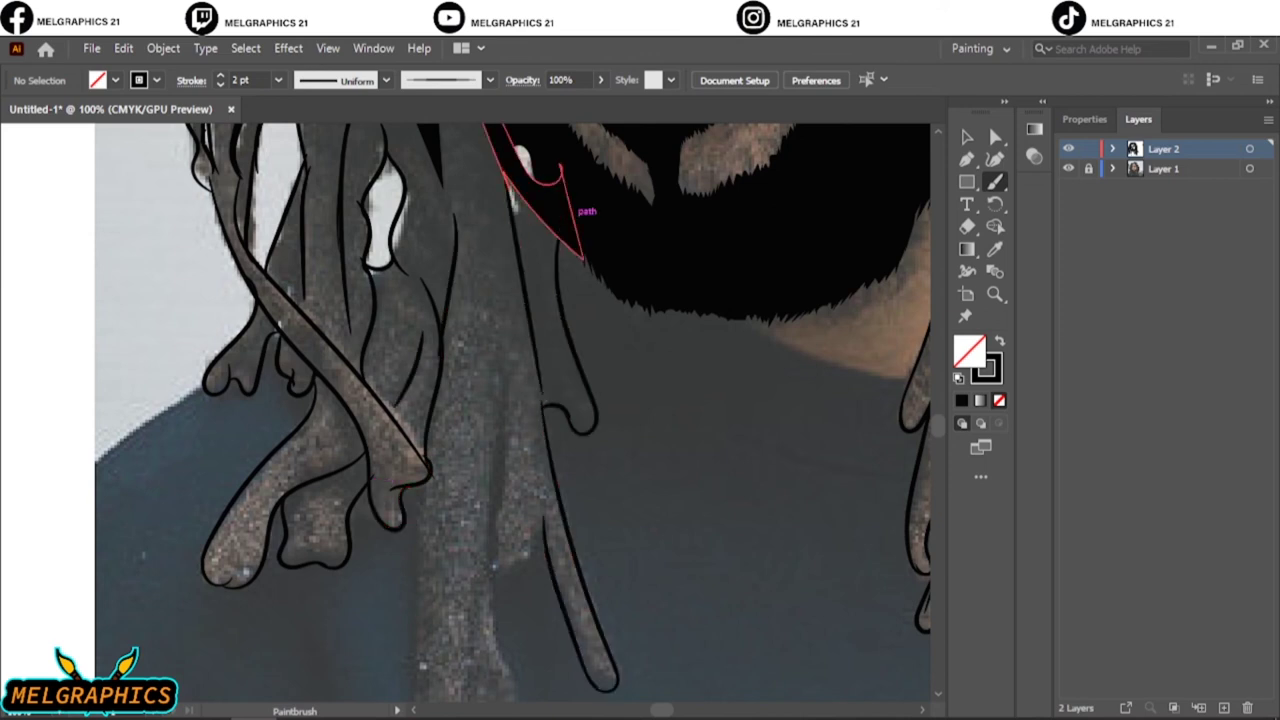
Undo a misplaced vertical stroke and redraw the long dreadlock below the beard.
scroll(500, 400, "down", 3)
mouse_move(428, 292)
left_mouse_down()
mouse_move(422, 588)
mouse_move(484, 536)
left_mouse_up()
key("ctrl+z")
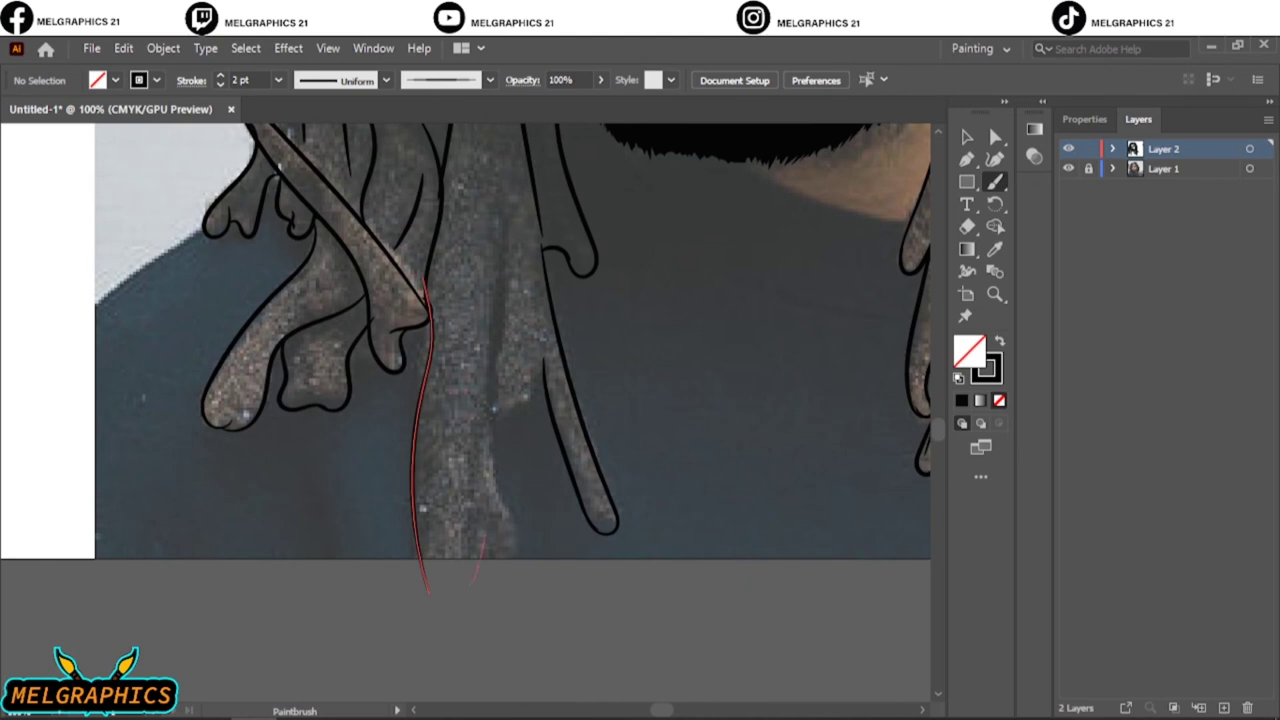
left_click_drag(490, 460, 510, 225)
Toggle Layer 1's reference photo off and on to check the line art, then pan to the beard-side hair.
scroll(470, 400, "down", 5)
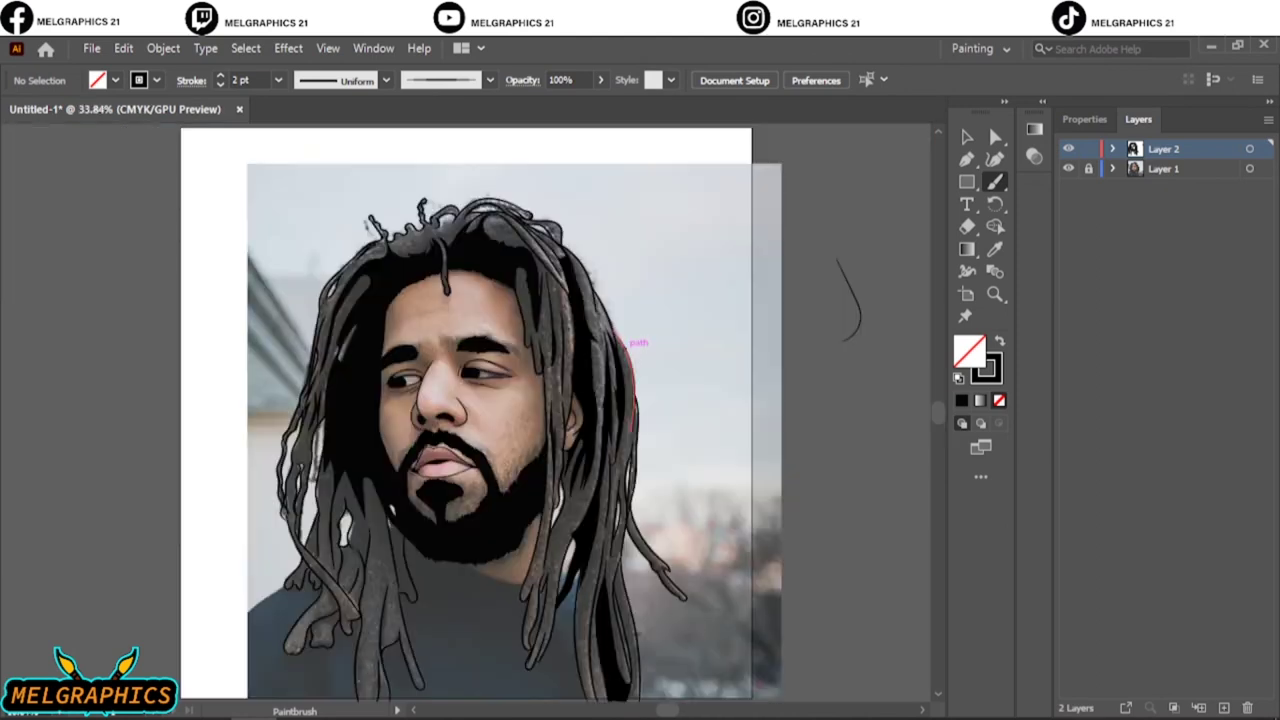
left_click(1068, 168)
left_click(1068, 168)
left_click(1068, 168)
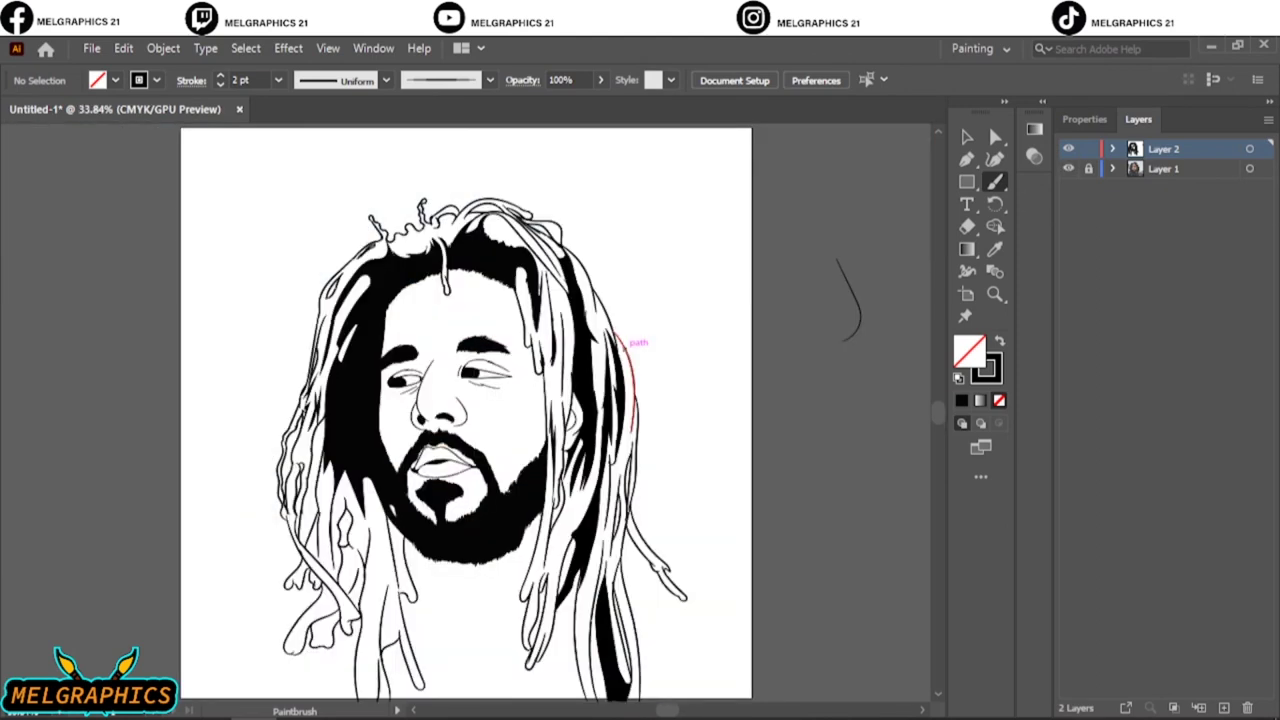
left_click(1068, 168)
scroll(470, 400, "up", 5)
left_click_drag(465, 410, 645, 568)
scroll(470, 400, "down", 5)
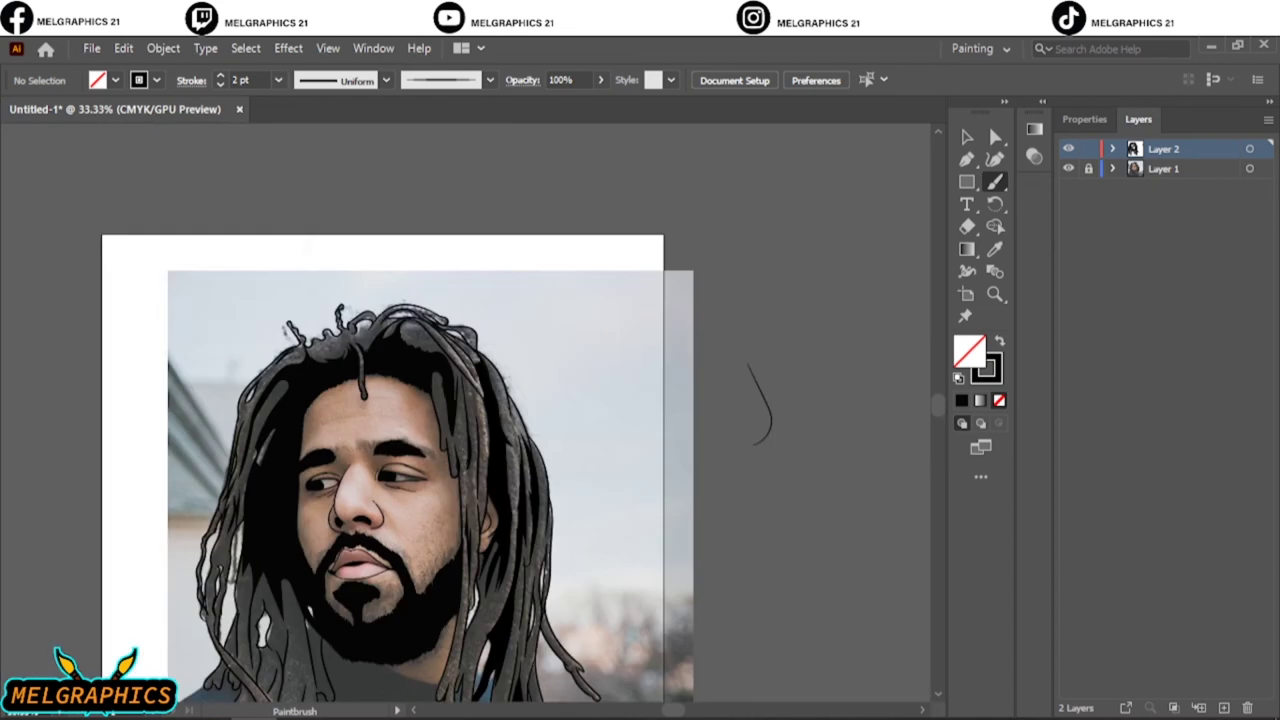
Thin the Paintbrush stroke to 0.5 pt and add a fine hair line along the left beard edge.
left_click_drag(330, 605, 375, 545)
scroll(346, 252, "up", 5)
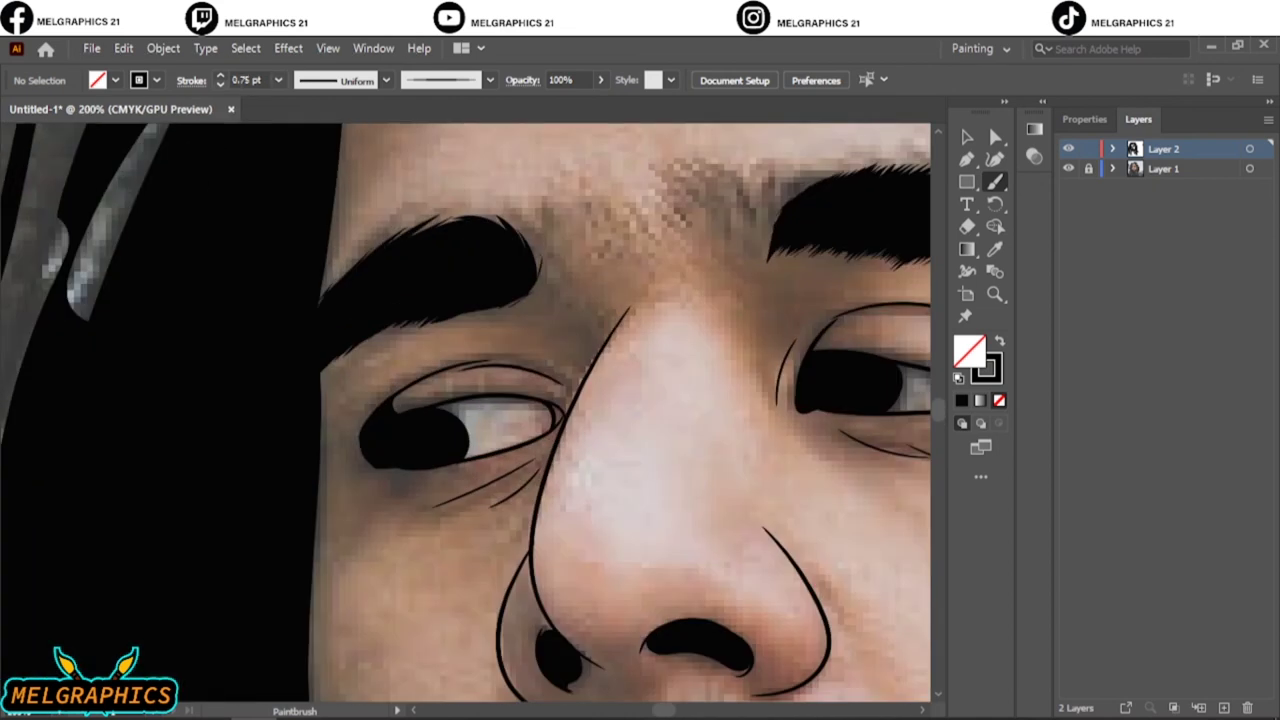
left_click(220, 85)
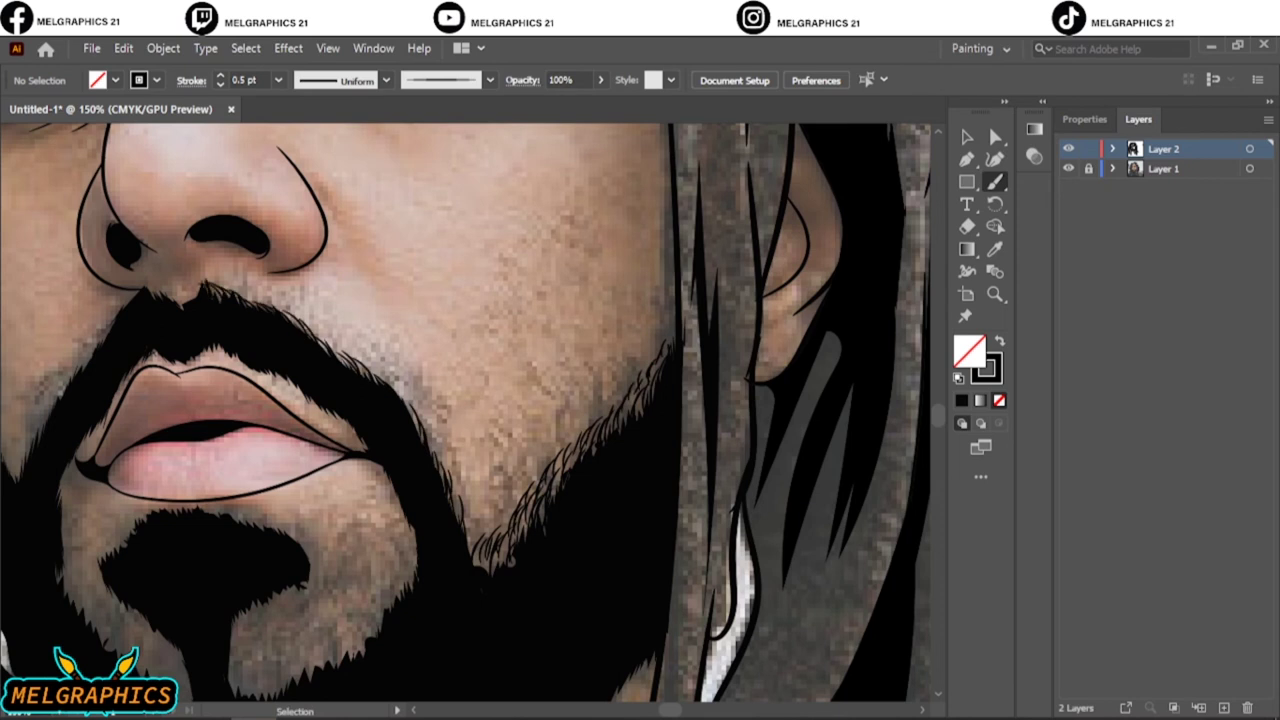
scroll(466, 410, "left", 5)
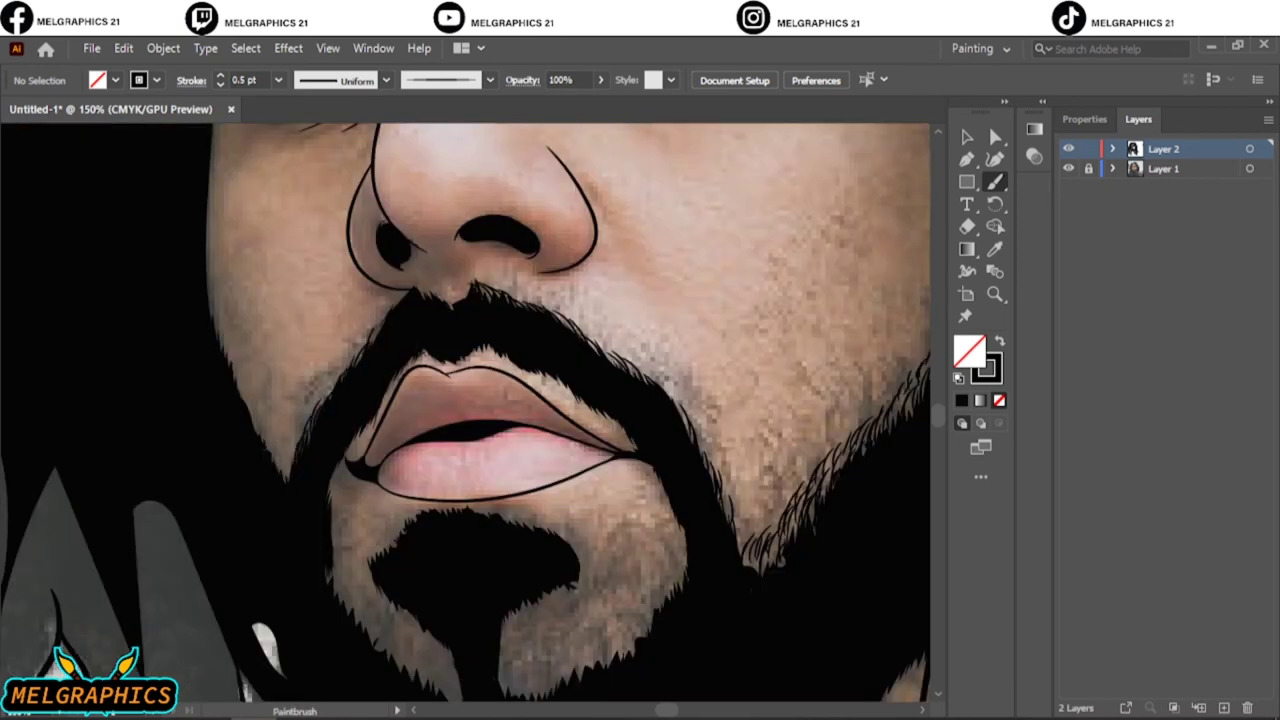
left_click_drag(186, 243, 286, 526)
scroll(295, 466, "down", 5)
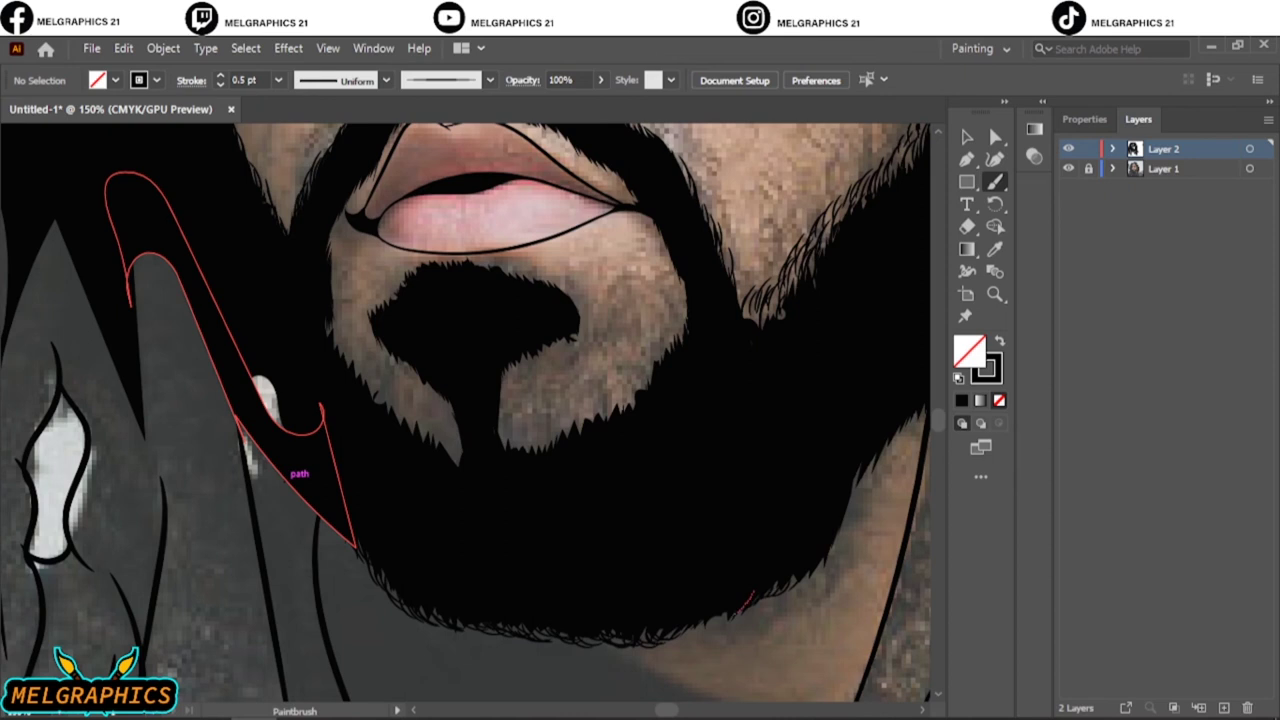
scroll(295, 466, "right", 4)
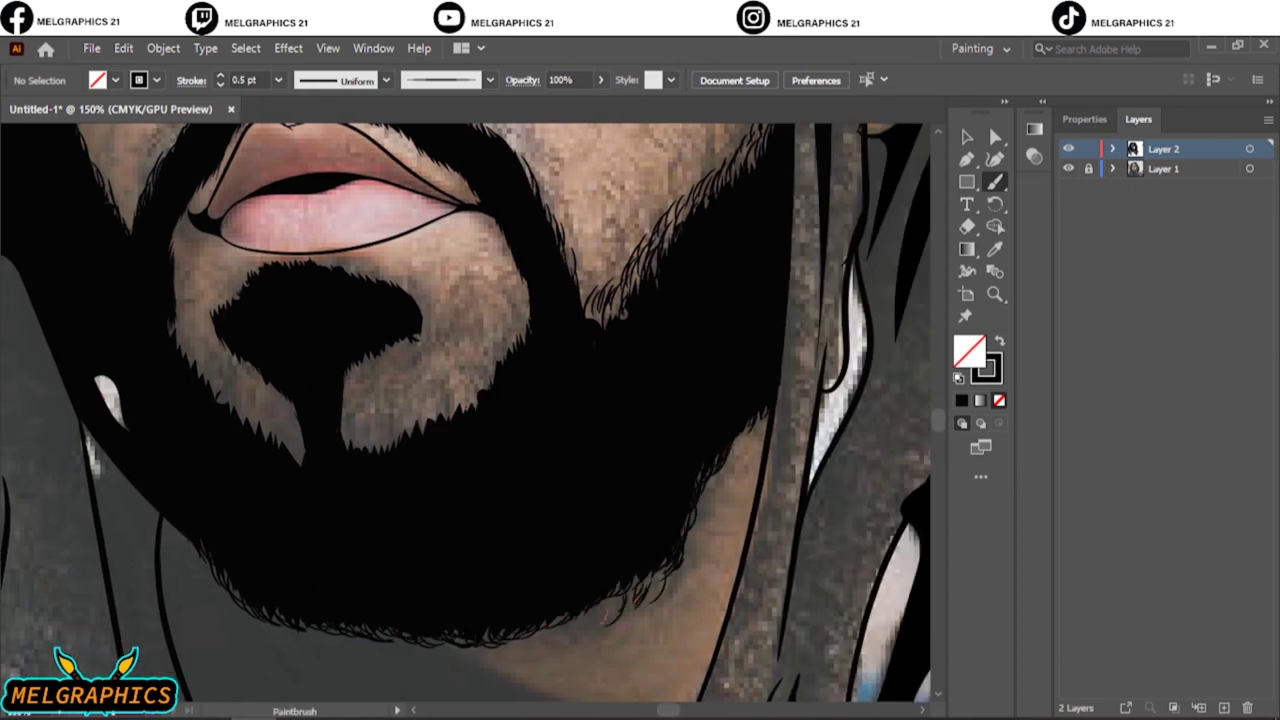
key("ctrl+0")
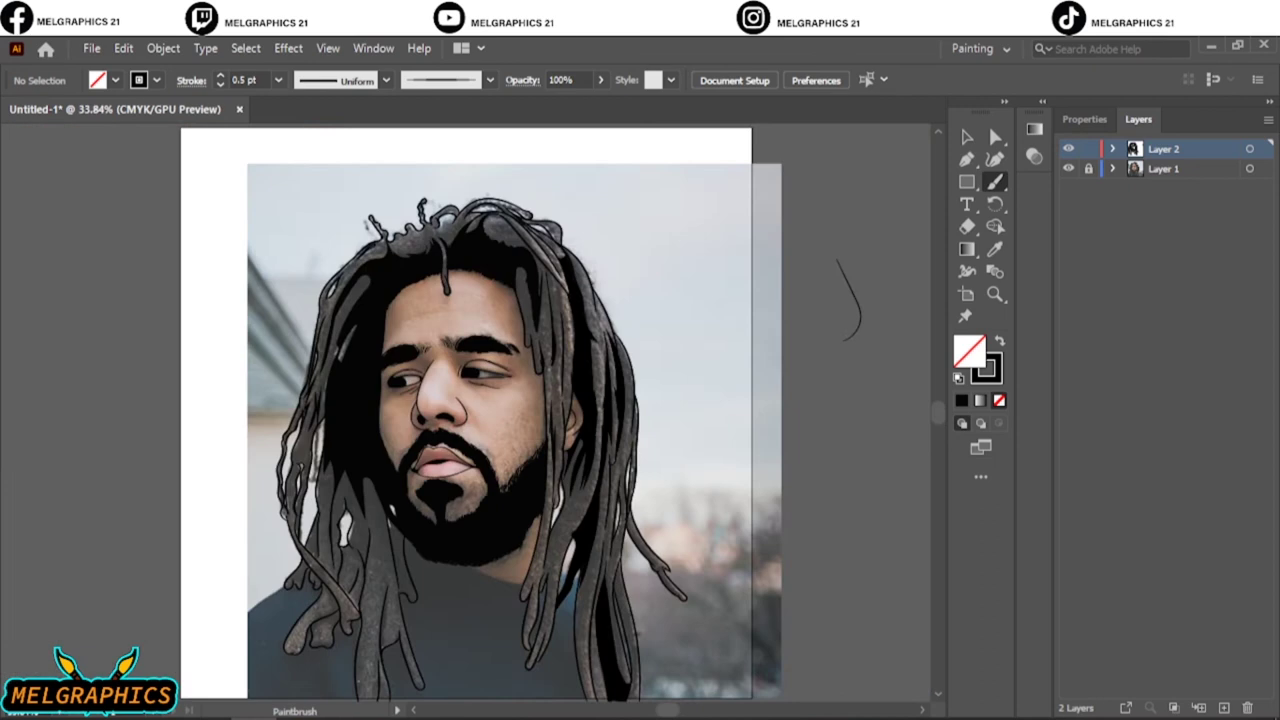
scroll(431, 496, "up", 4)
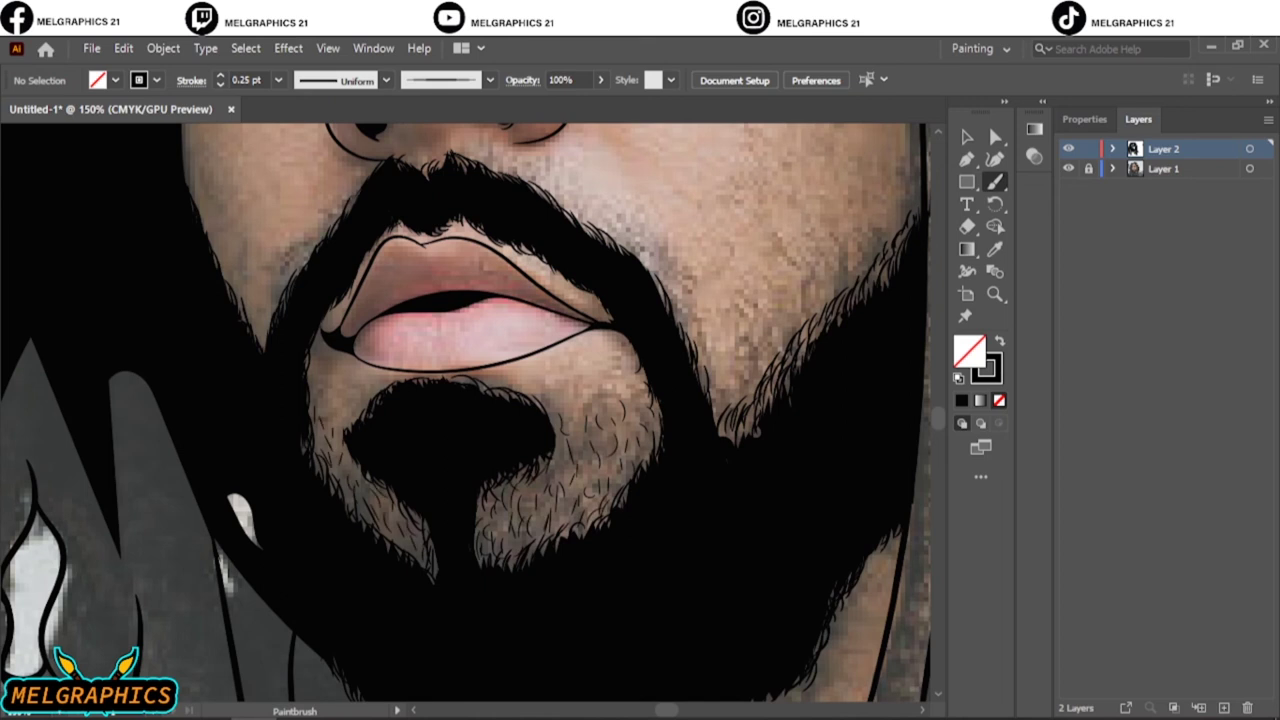
scroll(466, 413, "up", 3)
scroll(466, 413, "right", 5)
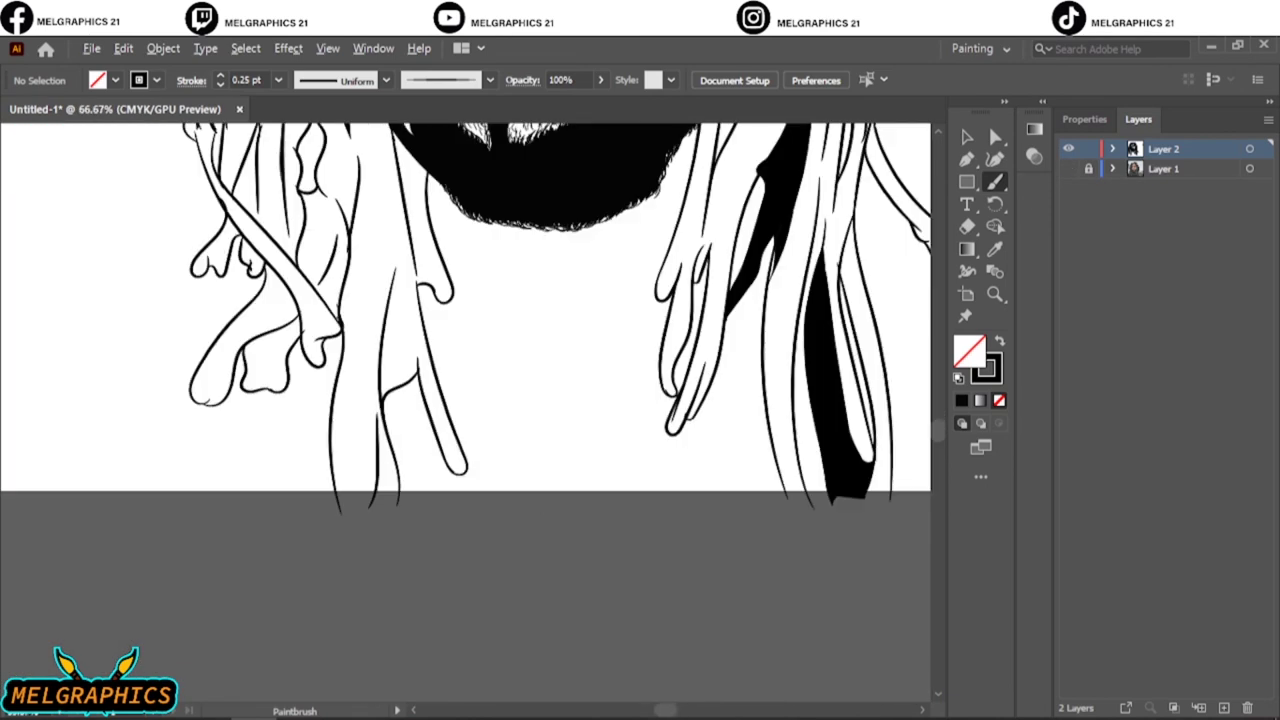
Draw a trial rectangle along the artboard bottom, then clear the selection and show the Layers panel.
key("m")
left_click_drag(314, 486, 924, 588)
left_click(999, 341)
key("ctrl+0")
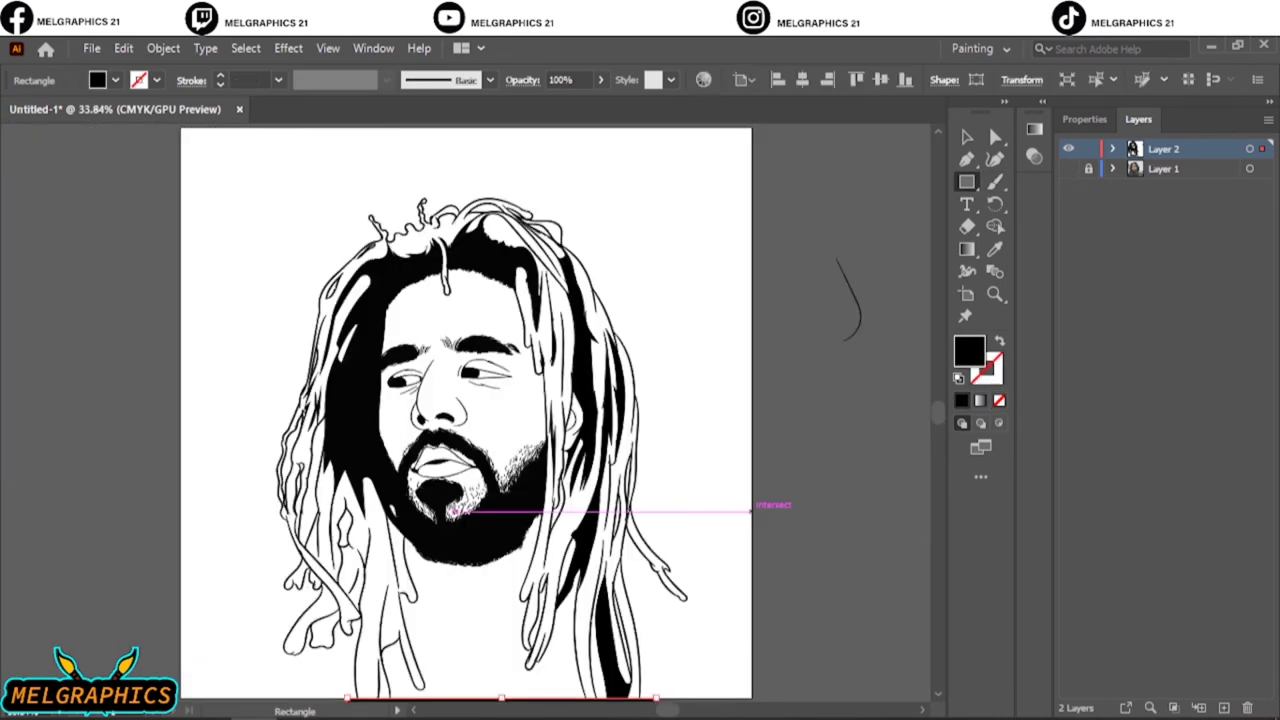
key("v")
key("ctrl+minus")
key("ctrl+a")
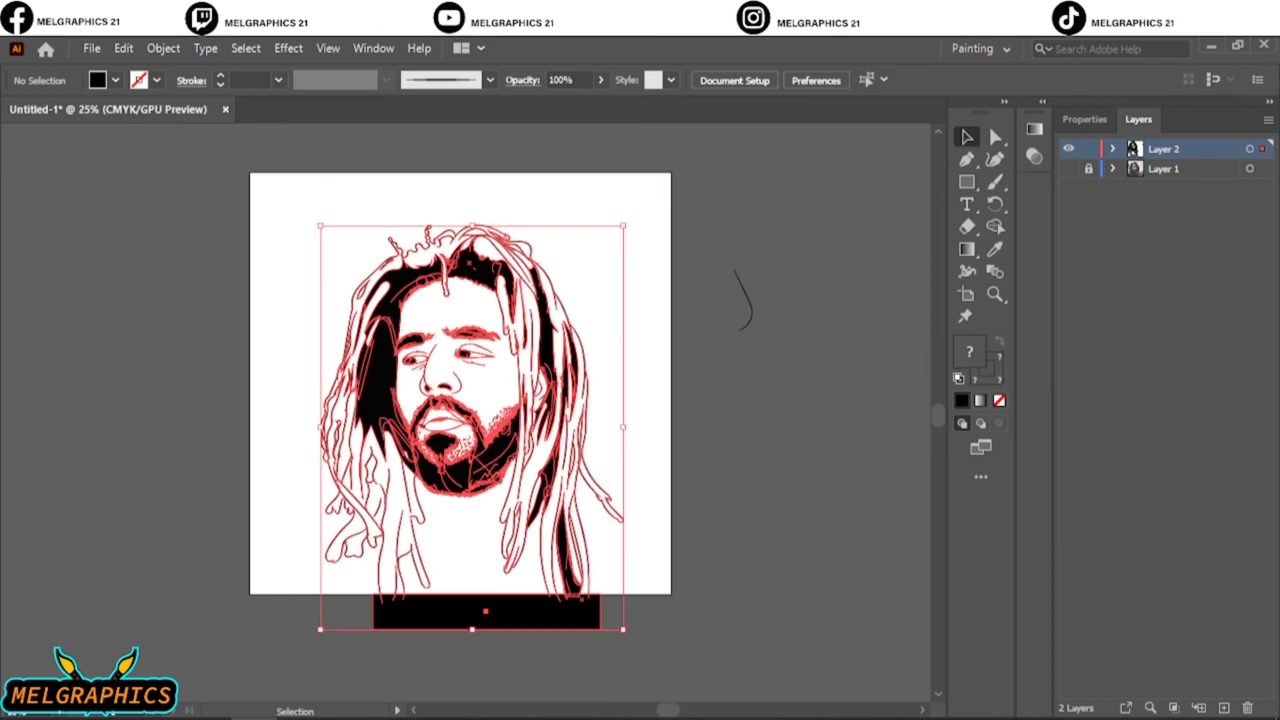
left_click(1084, 119)
key("ctrl+shift+a")
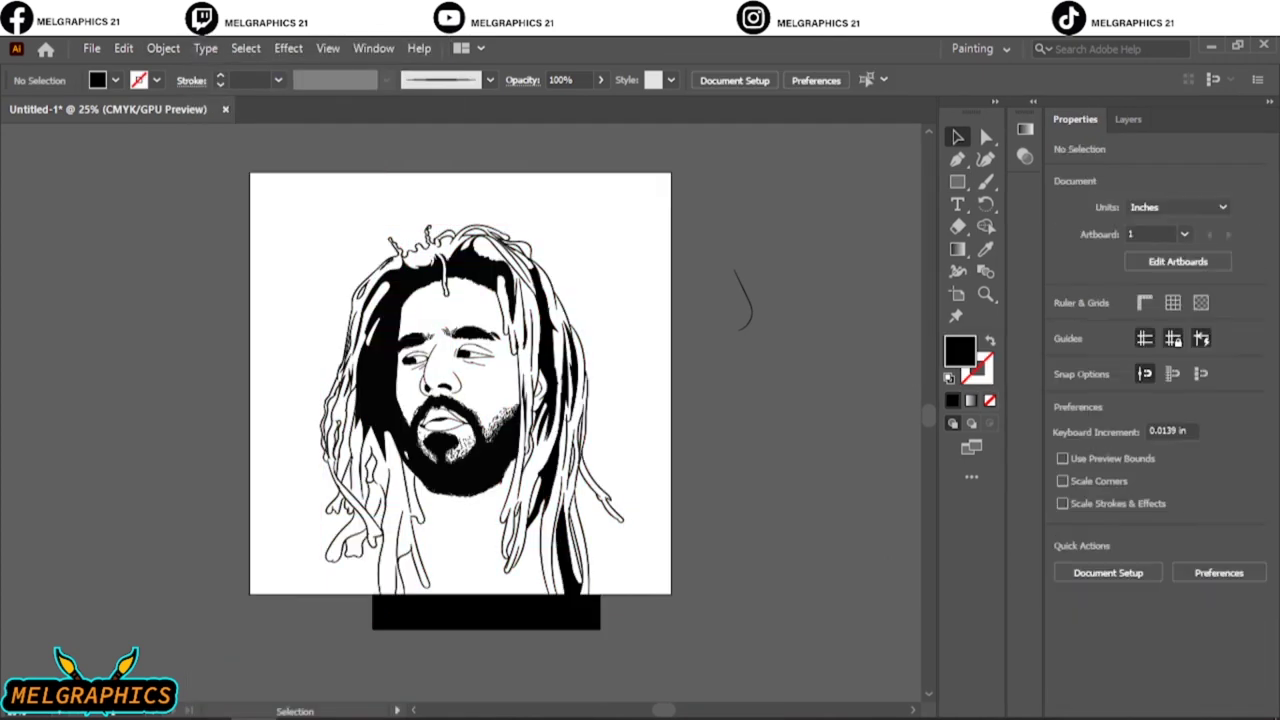
key("F7")
Set the fill to an orange hex colour and draw a rectangle covering the whole artboard.
double_click(968, 350)
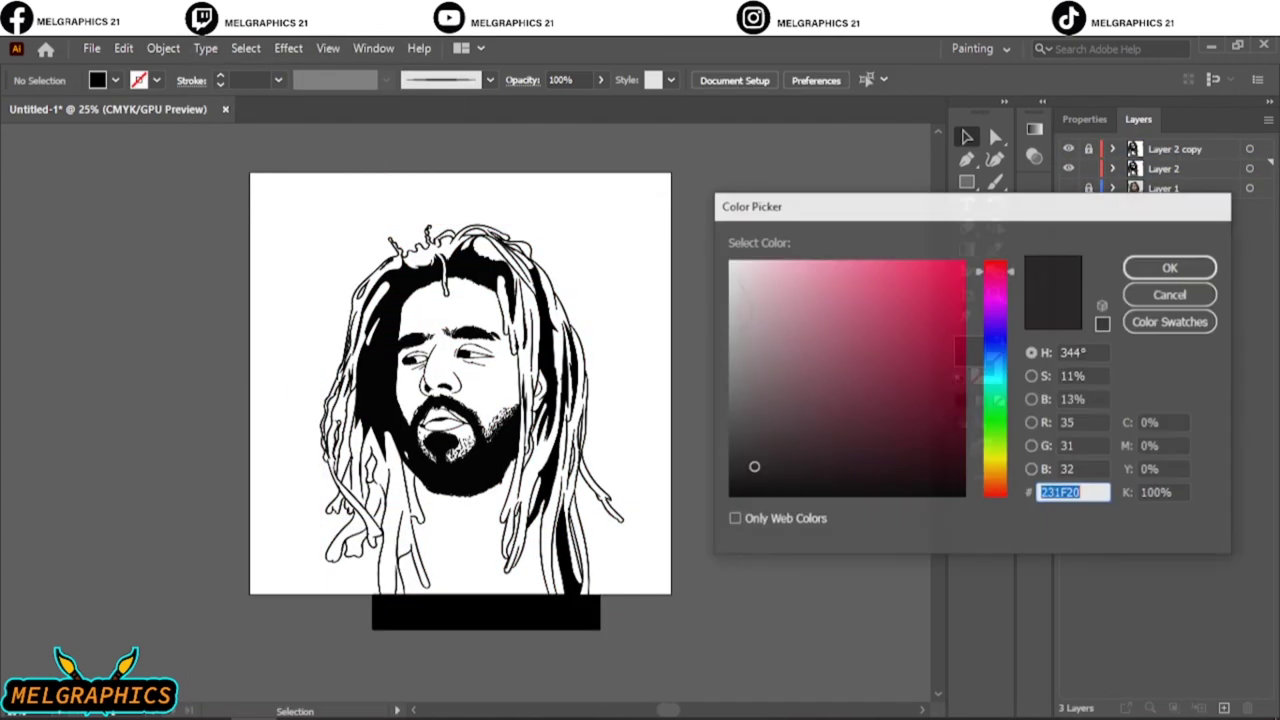
type("EA772A")
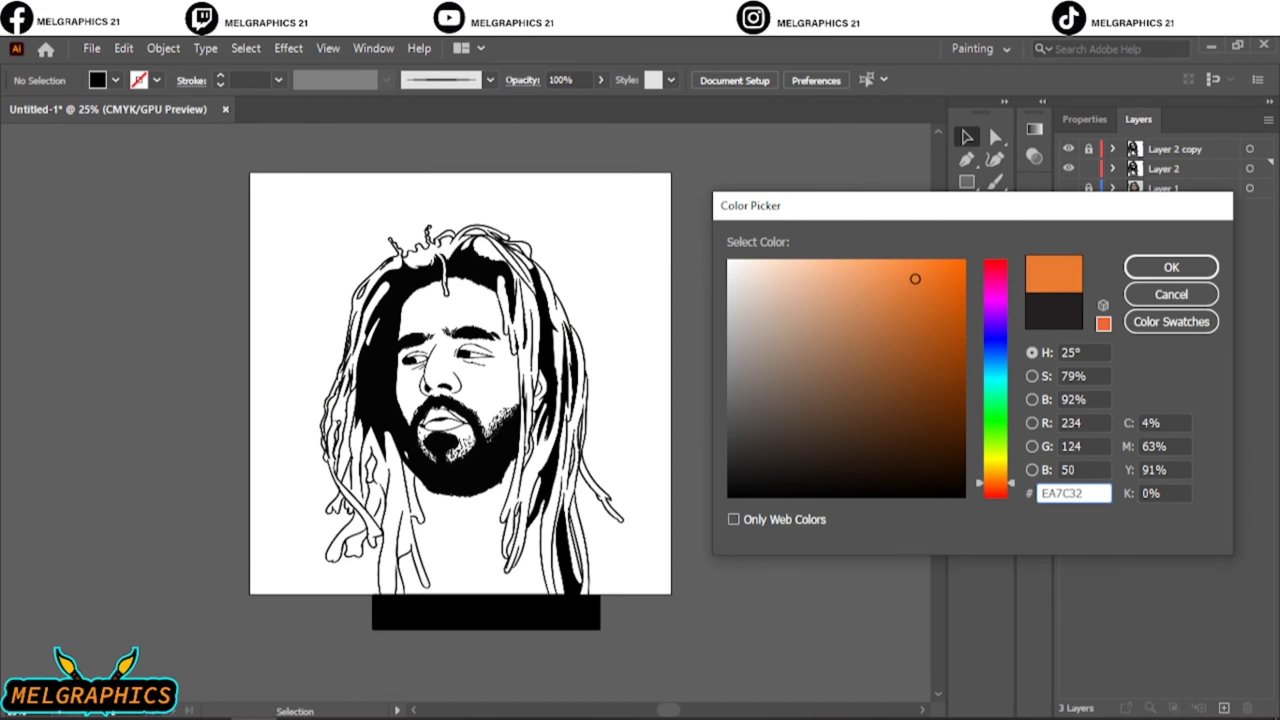
type("F98321")
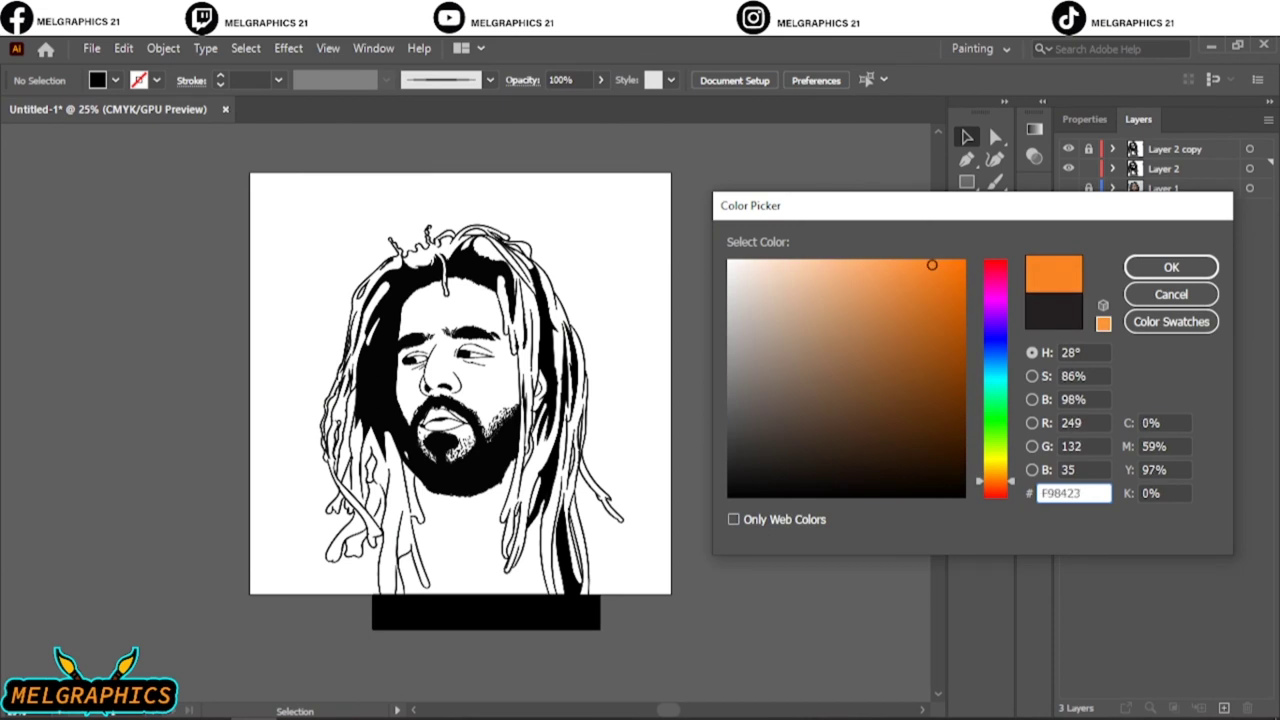
left_click(1171, 267)
left_click_drag(251, 173, 600, 612)
Shift the rectangle to a redder orange via Edit Colors > Adjust Colors, entering values 1 and -18.
scroll(440, 400, "up", 3)
left_click(123, 48)
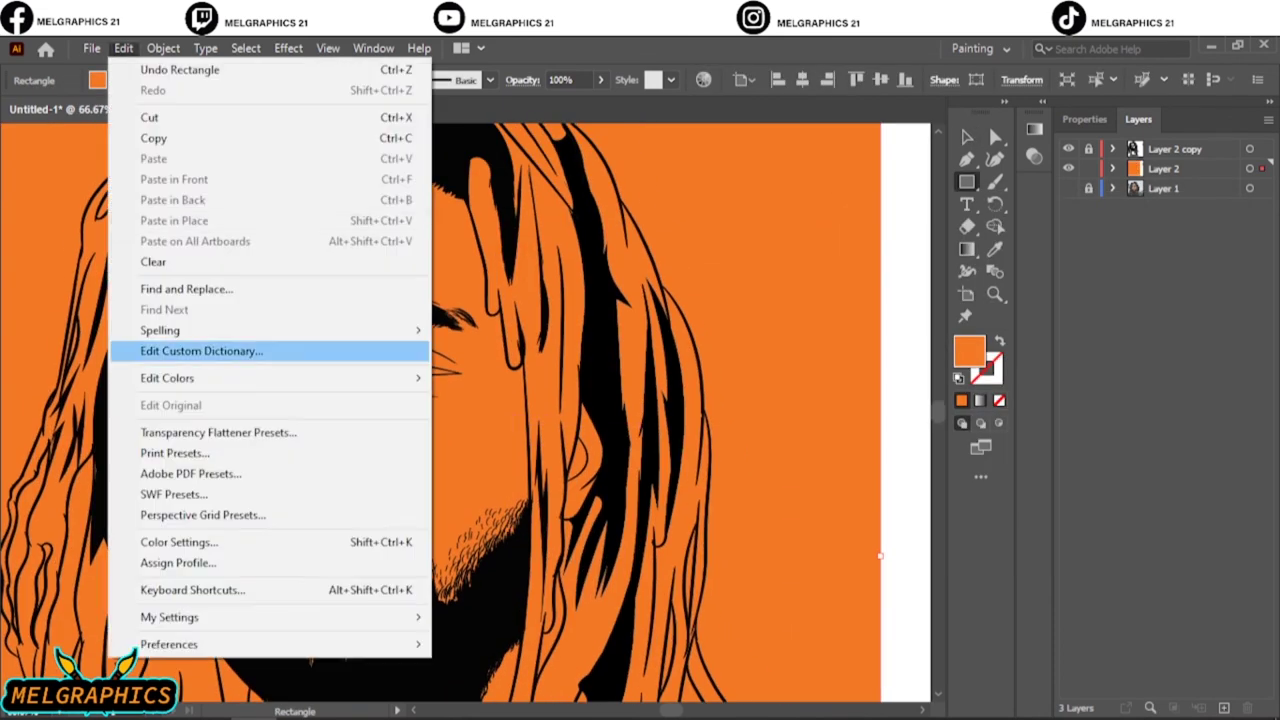
left_click(490, 398)
left_click(649, 514)
left_click(915, 363)
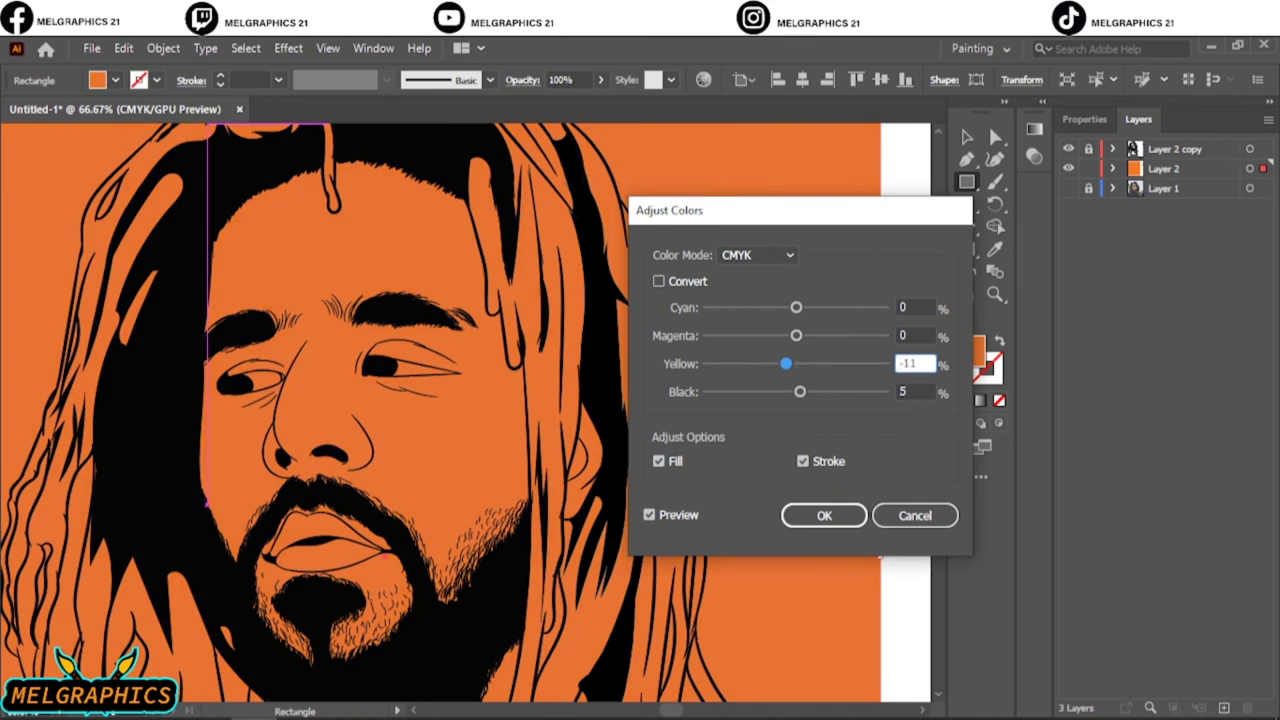
key("shift+Tab")
type("1")
key("shift+Tab")
type("2")
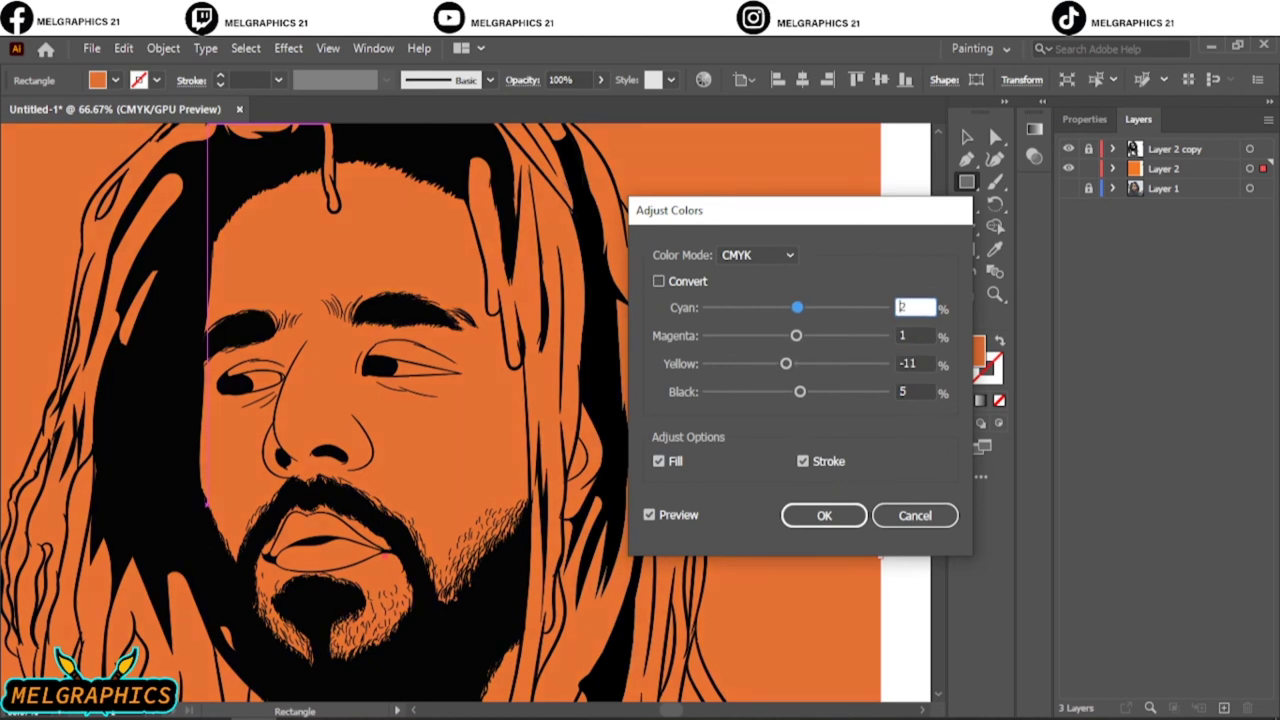
key("Tab")
key("Tab")
type("-18")
key("Tab")
key("Return")
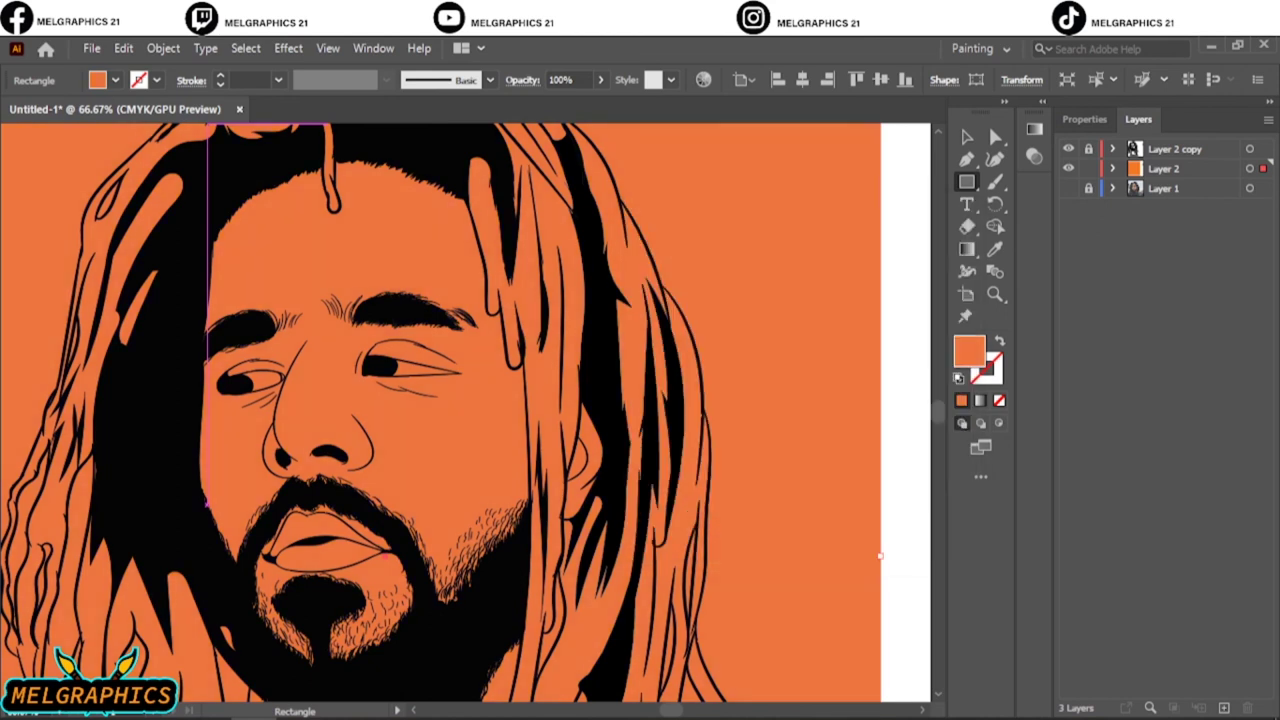
Send the orange rectangle behind the line art and fit the artboard in view.
right_click(810, 306)
left_click(1071, 686)
key("v")
key("ctrl+0")
Isolate the group and delete the orange pieces outside the head and over the neck.
key("ctrl+a")
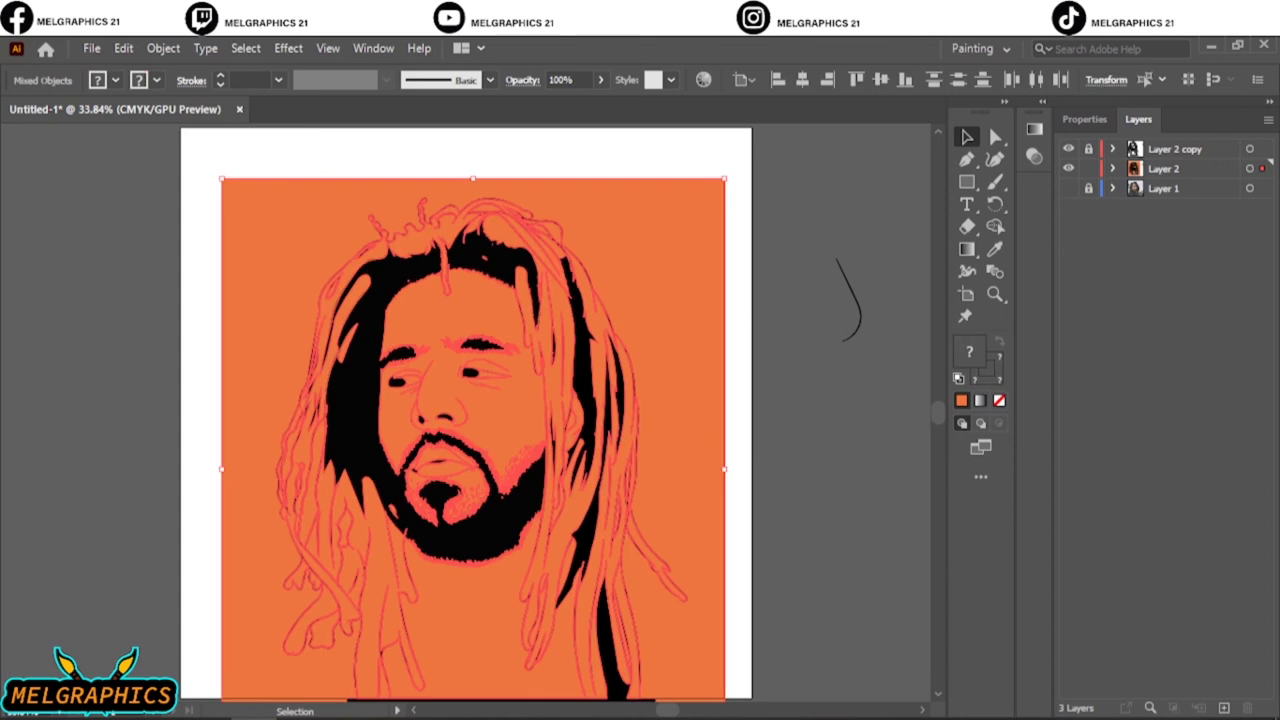
left_click(1075, 119)
left_click(1137, 683)
double_click(480, 500)
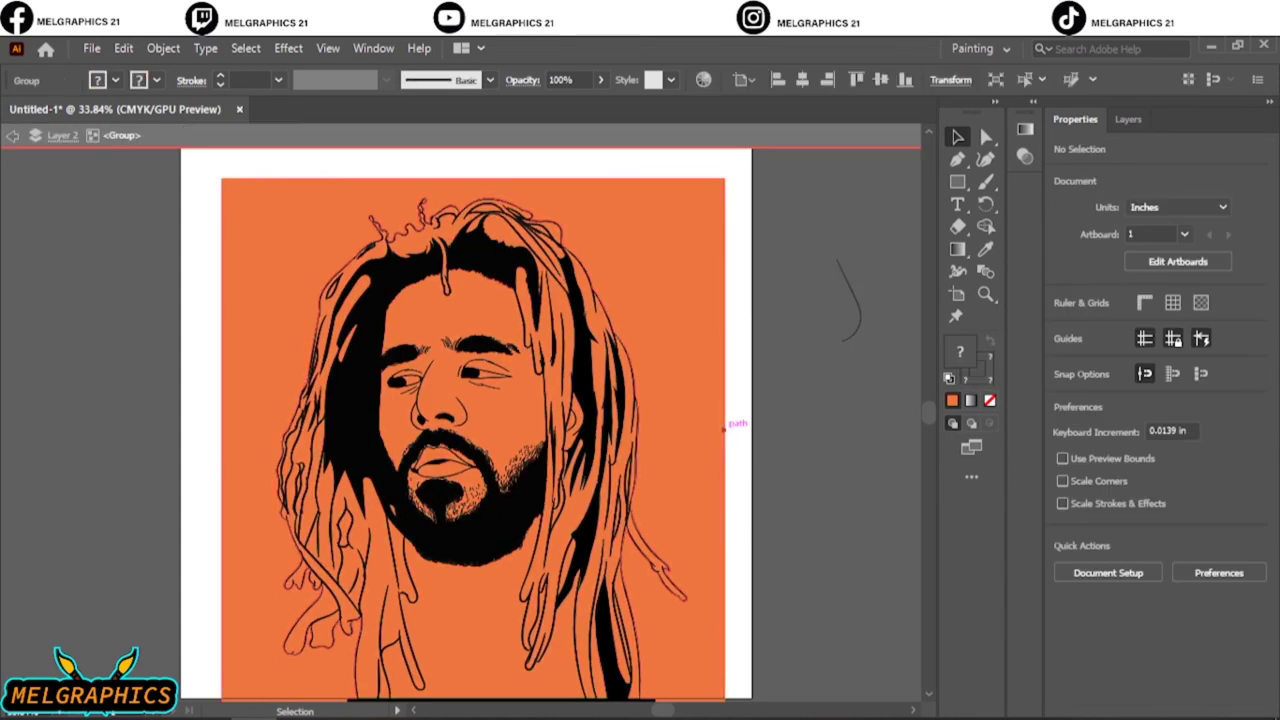
key("Delete")
scroll(465, 420, "down", 2)
left_click(480, 520)
key("ctrl+shift+a")
Inspect the trimmed orange and browse the Layers panel, selecting then deselecting a black line path.
scroll(370, 412, "up", 3)
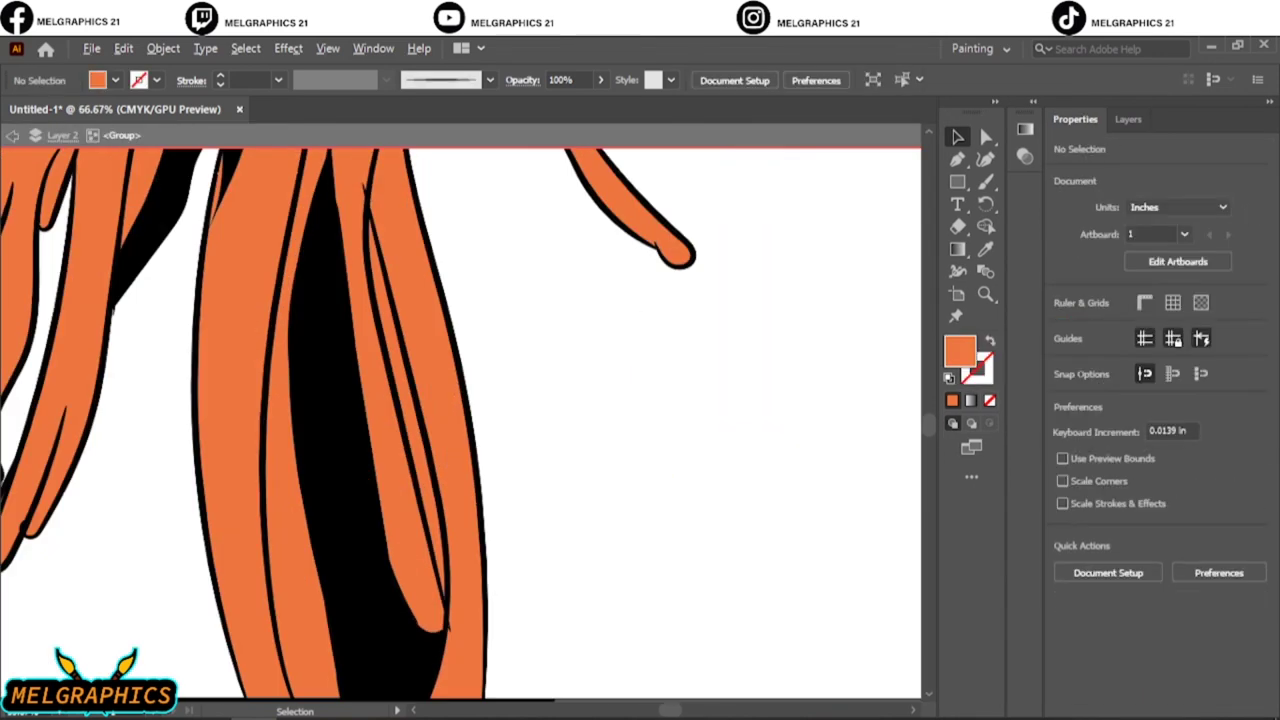
scroll(370, 412, "down", 2)
scroll(352, 410, "left", 5)
scroll(700, 450, "up", 2)
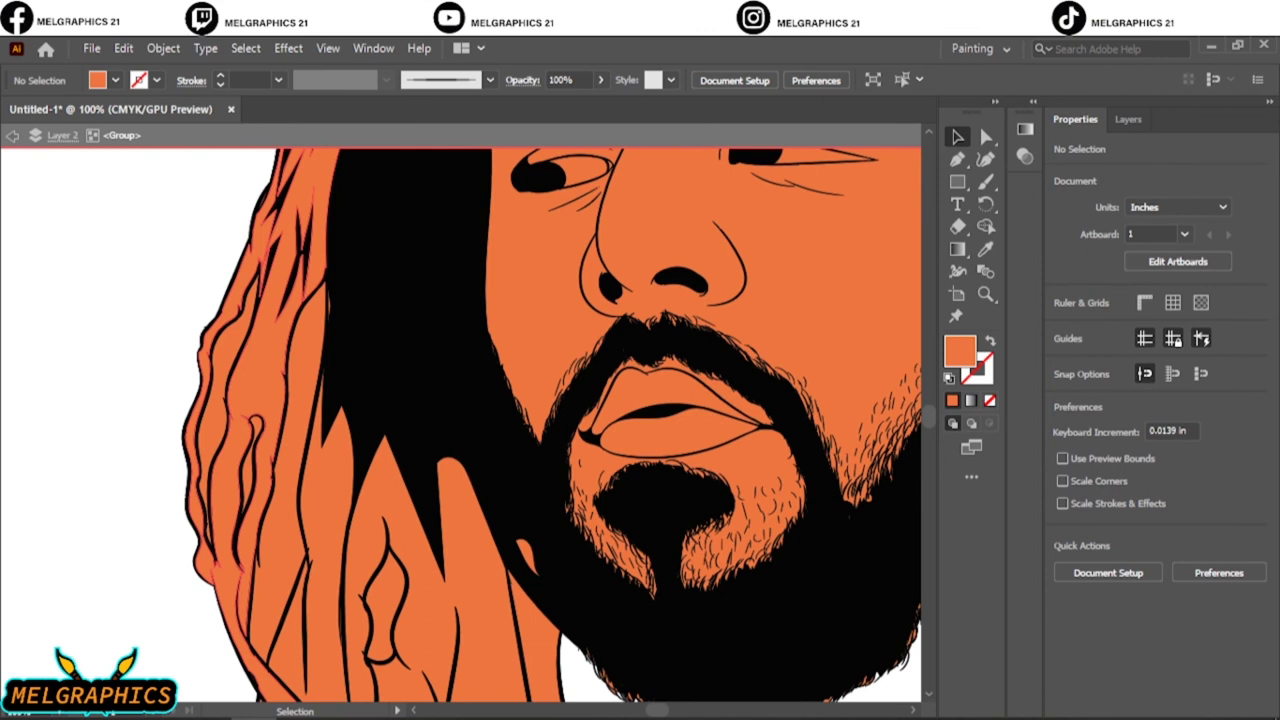
scroll(700, 430, "down", 3)
scroll(460, 420, "up", 2)
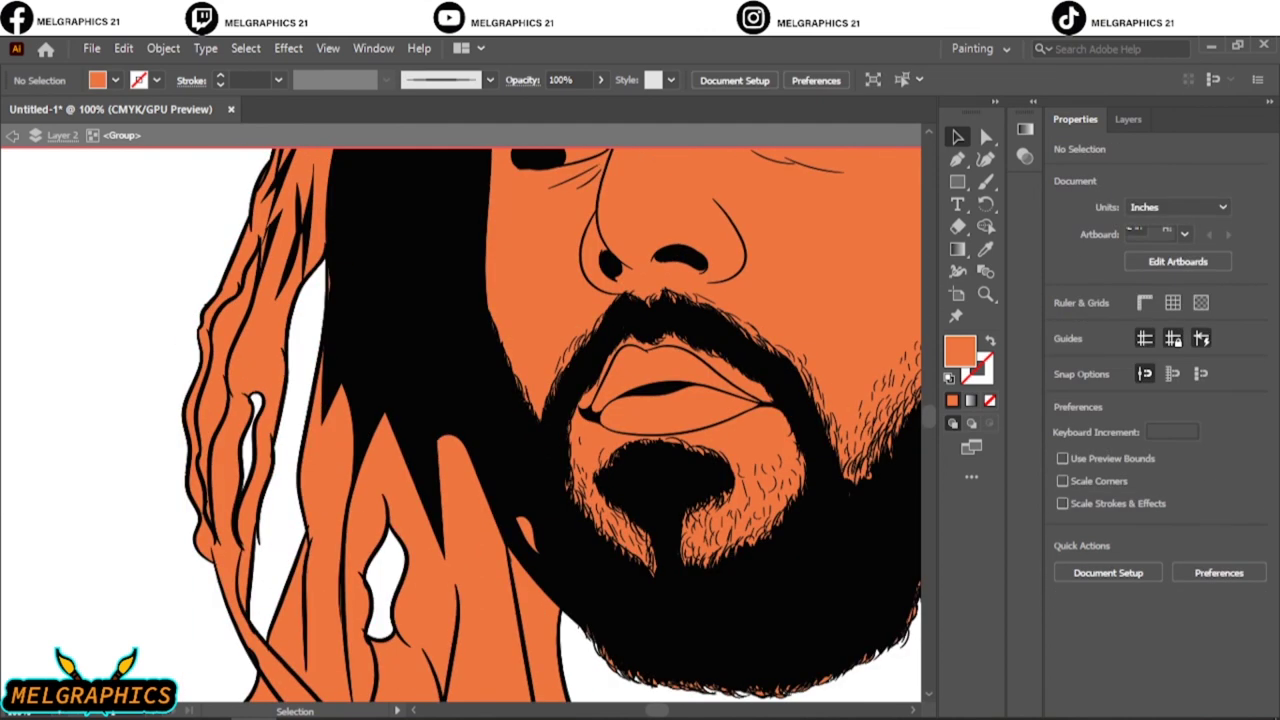
scroll(460, 420, "up", 4)
scroll(460, 420, "up", 3)
scroll(460, 420, "right", 3)
scroll(460, 420, "down", 5)
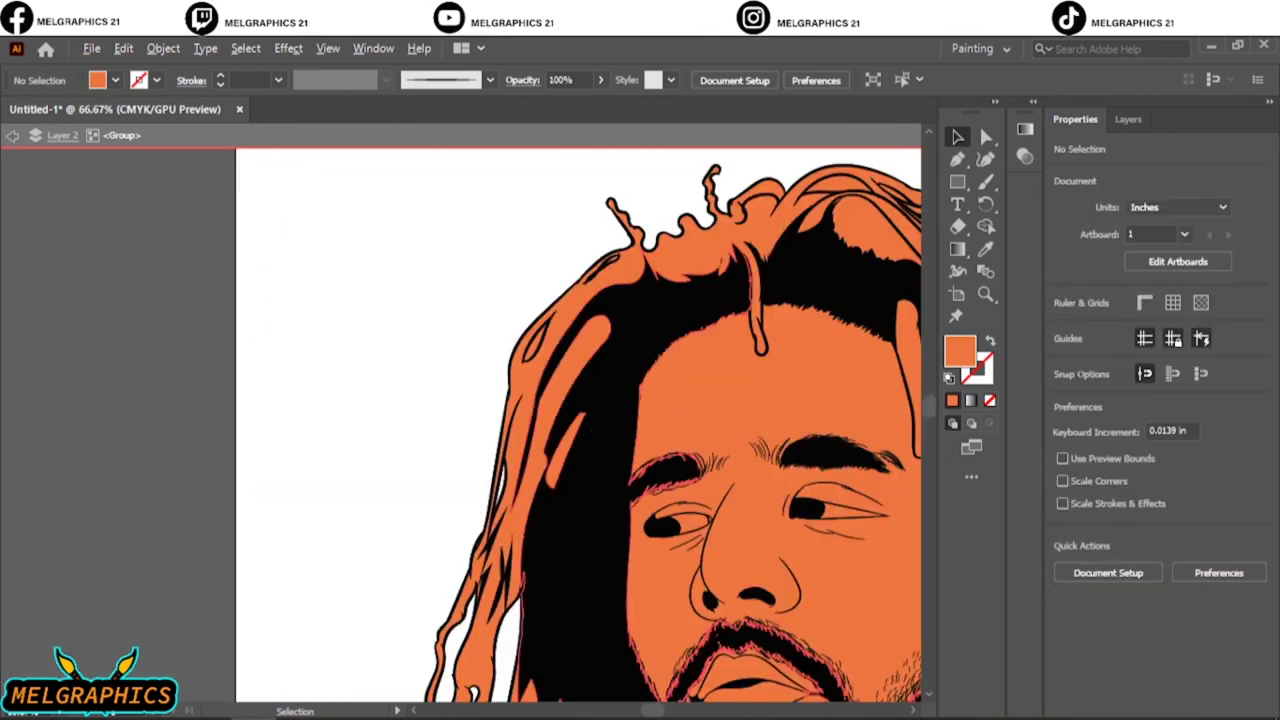
scroll(460, 420, "up", 2)
scroll(460, 420, "down", 2)
key("F7")
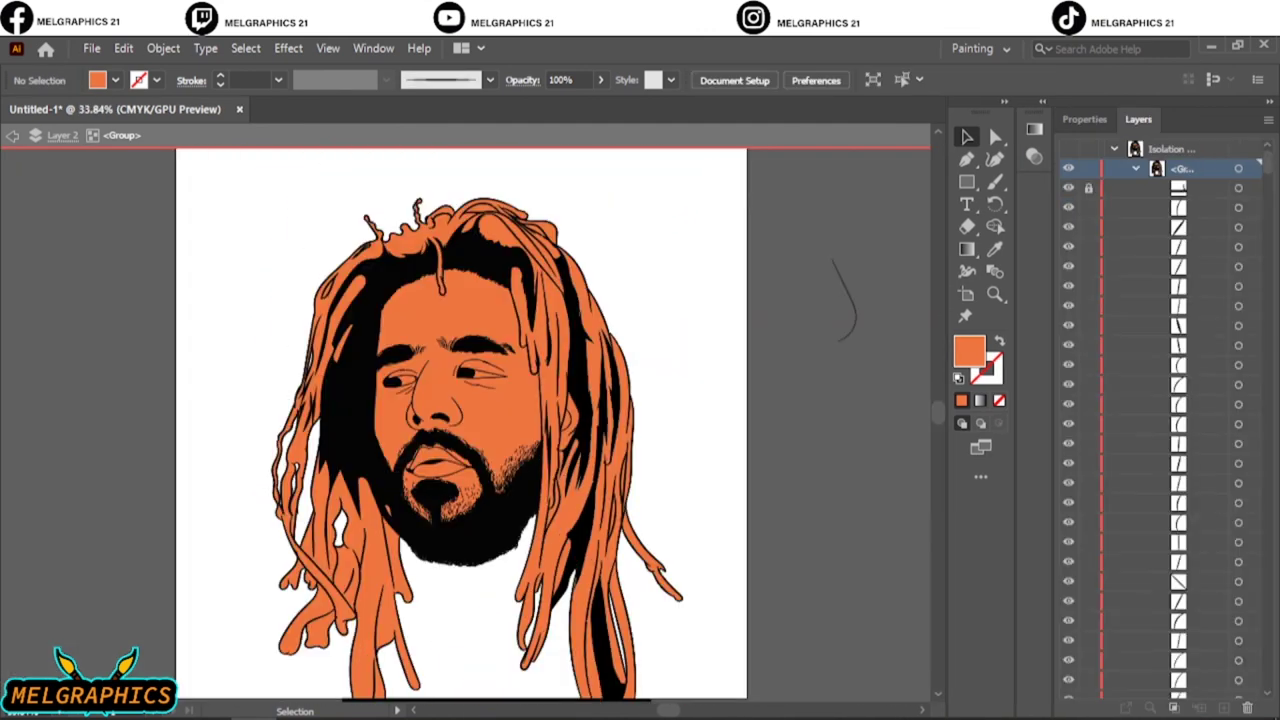
scroll(1150, 415, "down", 3)
scroll(1150, 415, "down", 3)
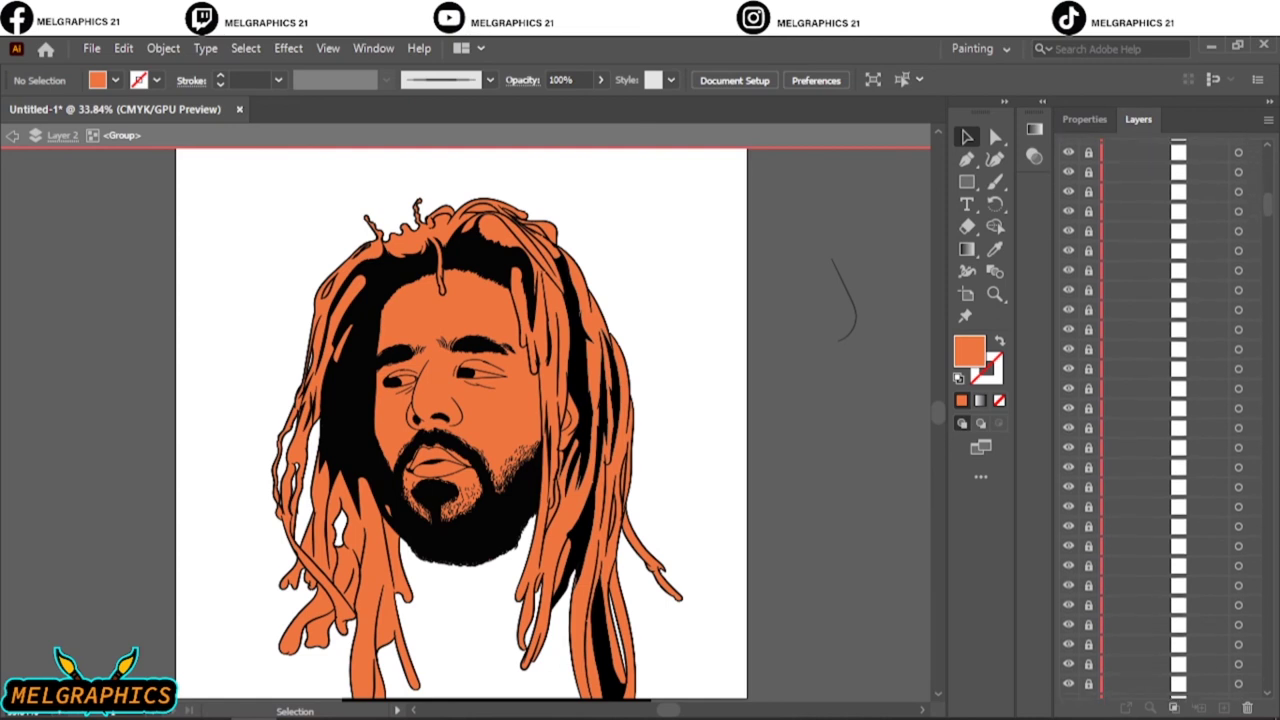
scroll(1150, 415, "down", 3)
scroll(1150, 415, "down", 3)
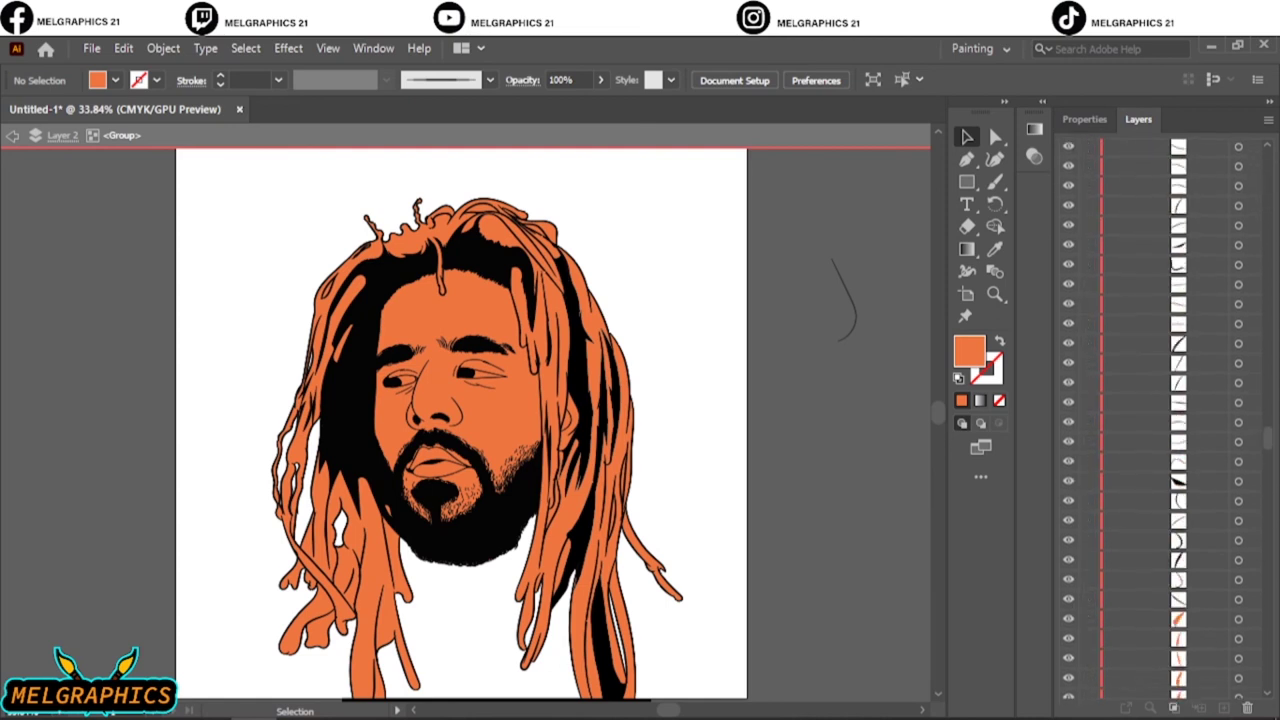
left_click(1238, 599)
key("ctrl+shift+a")
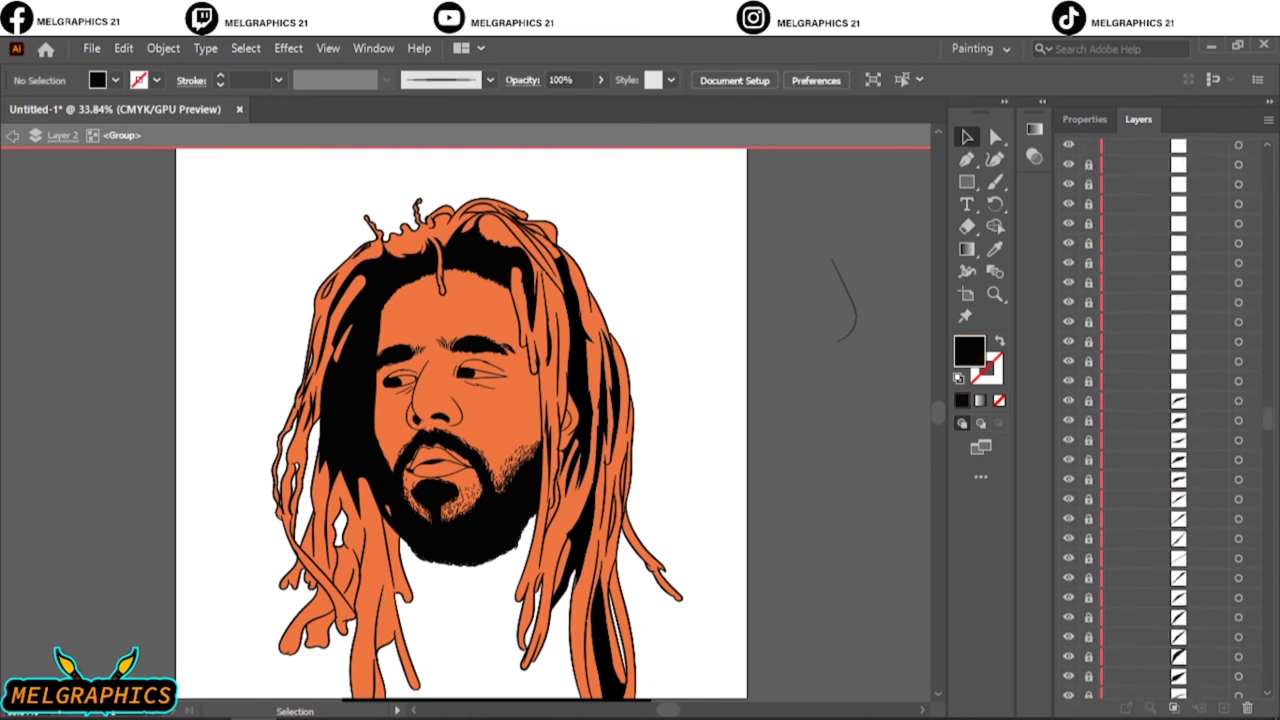
Exit isolation mode and make Layer 1's reference photo visible again.
scroll(1150, 415, "up", 3)
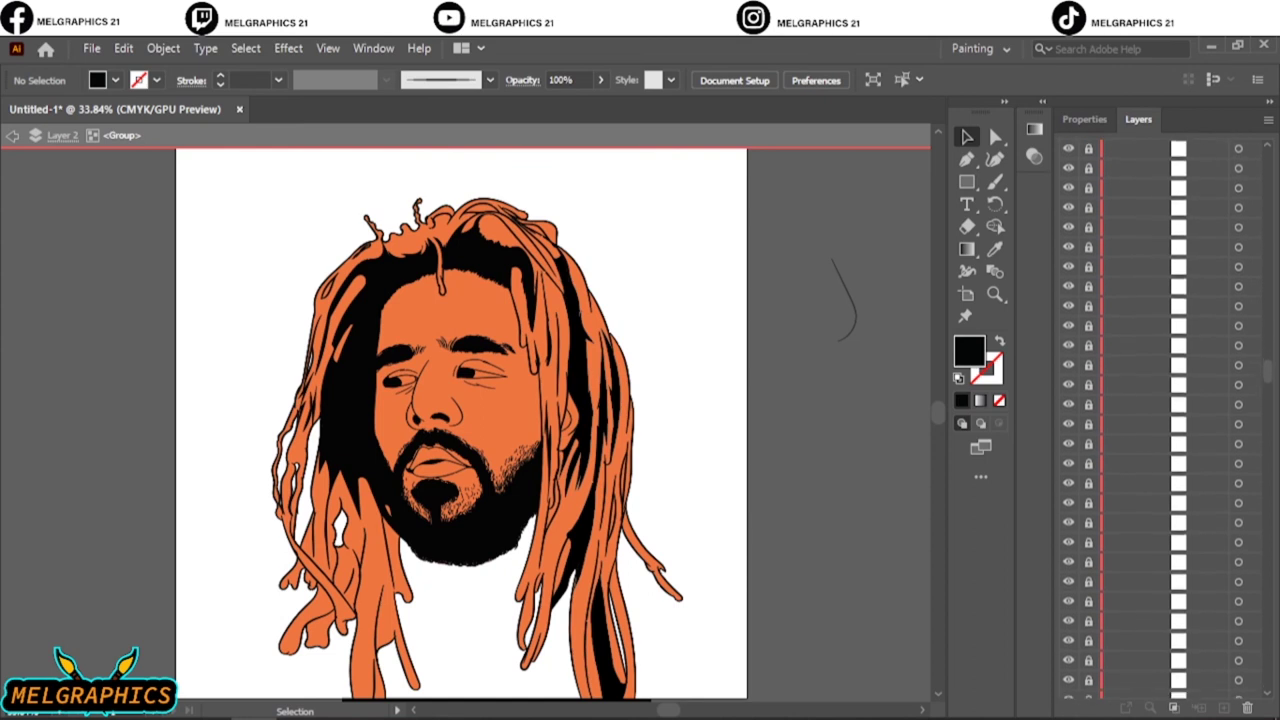
scroll(1150, 415, "up", 1)
scroll(1150, 415, "up", 1)
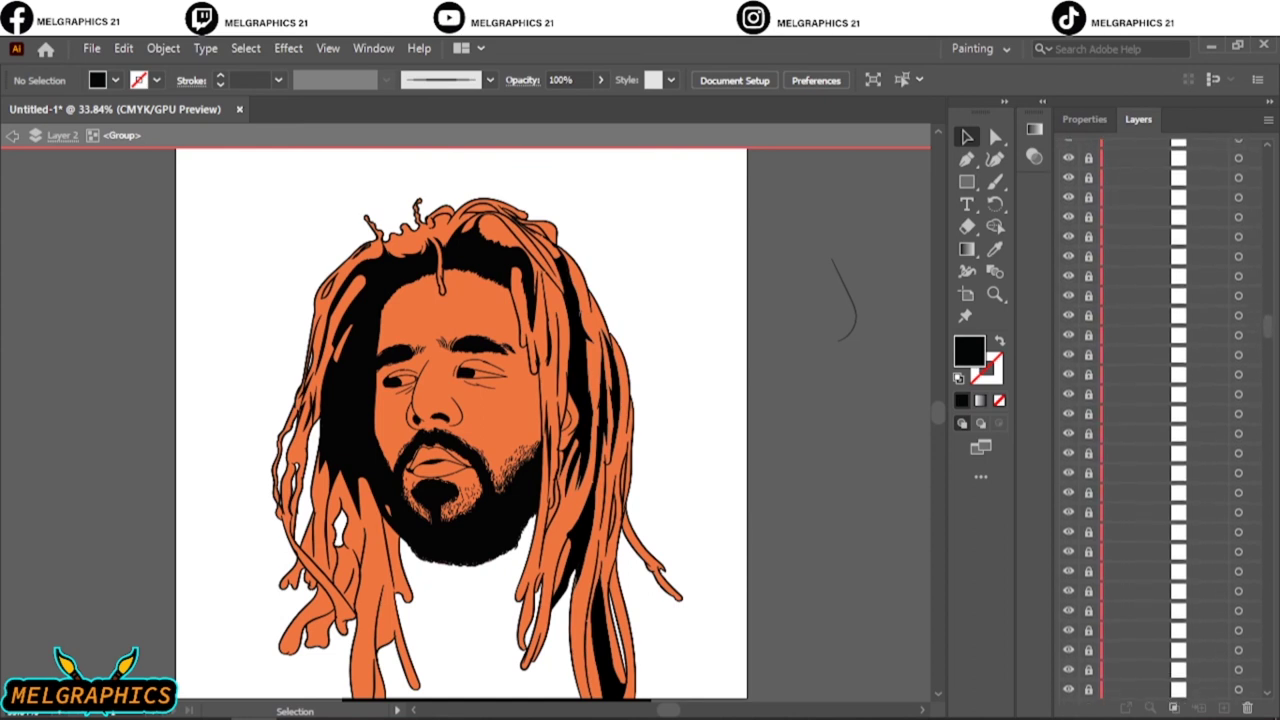
scroll(1150, 415, "up", 2)
scroll(1150, 415, "up", 2)
scroll(1150, 415, "up", 1)
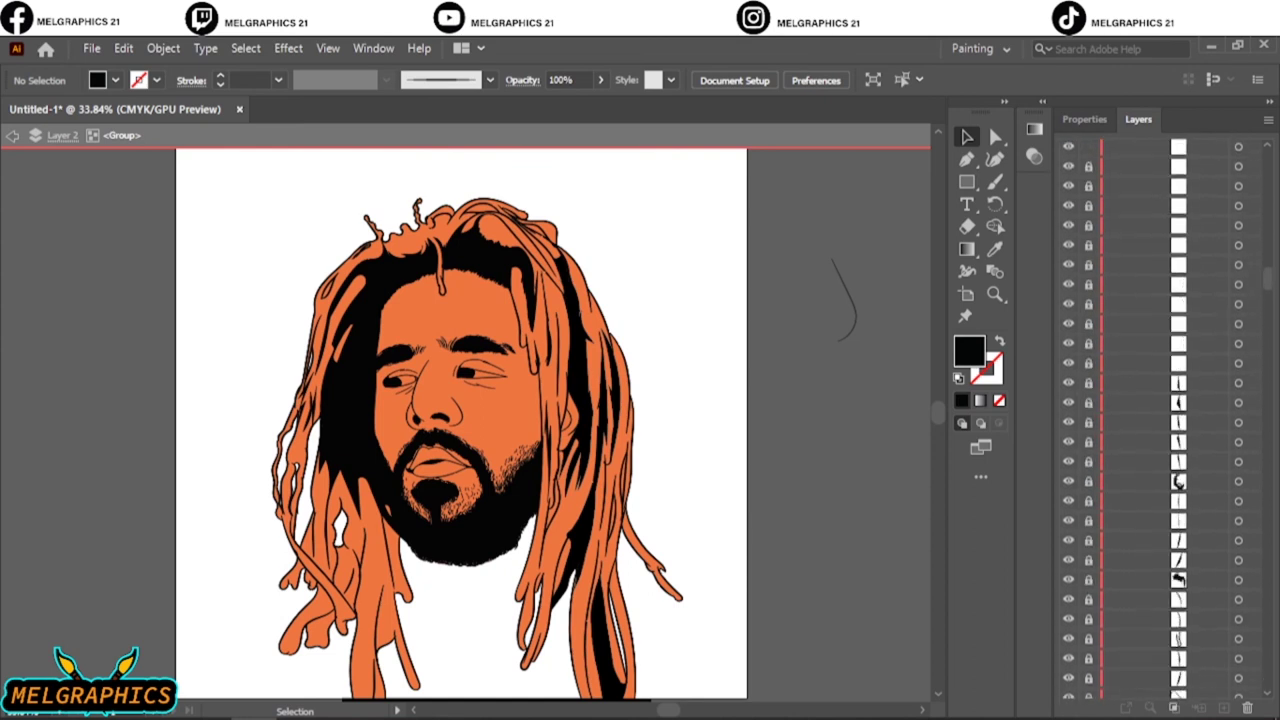
scroll(1150, 415, "up", 1)
scroll(1150, 415, "up", 1)
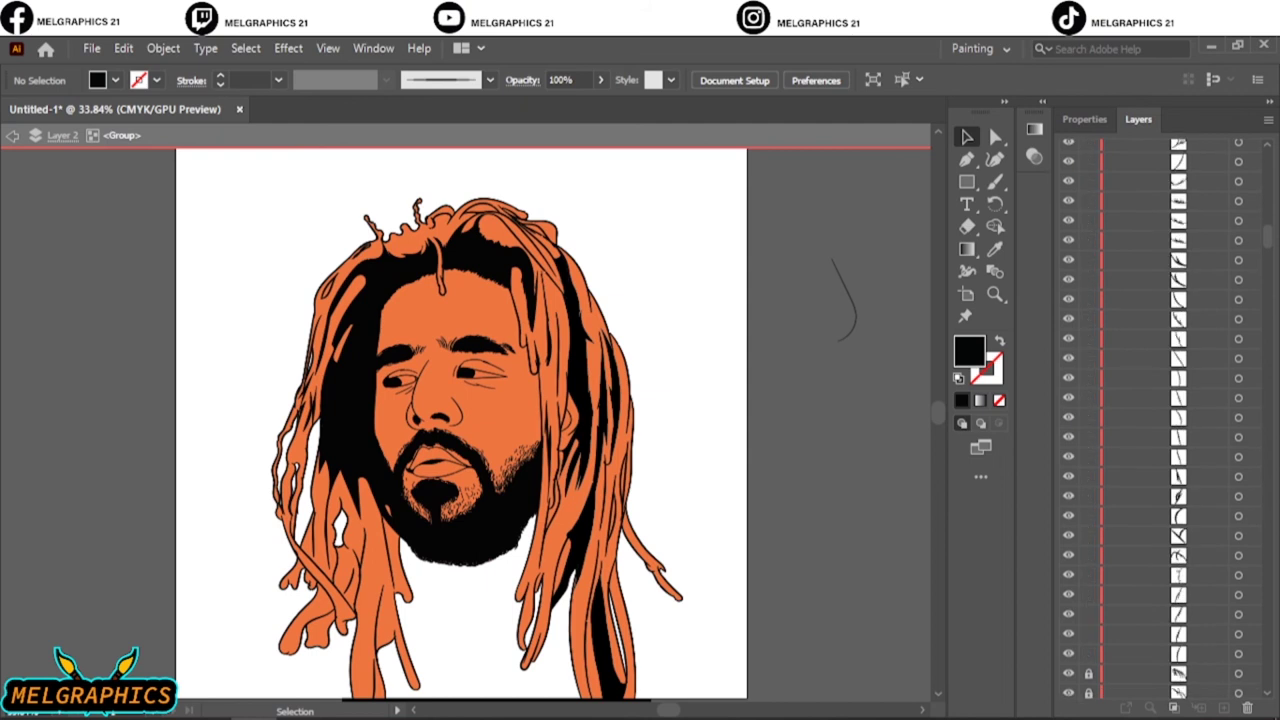
scroll(1150, 415, "up", 1)
scroll(1150, 415, "up", 1)
scroll(1150, 415, "up", 3)
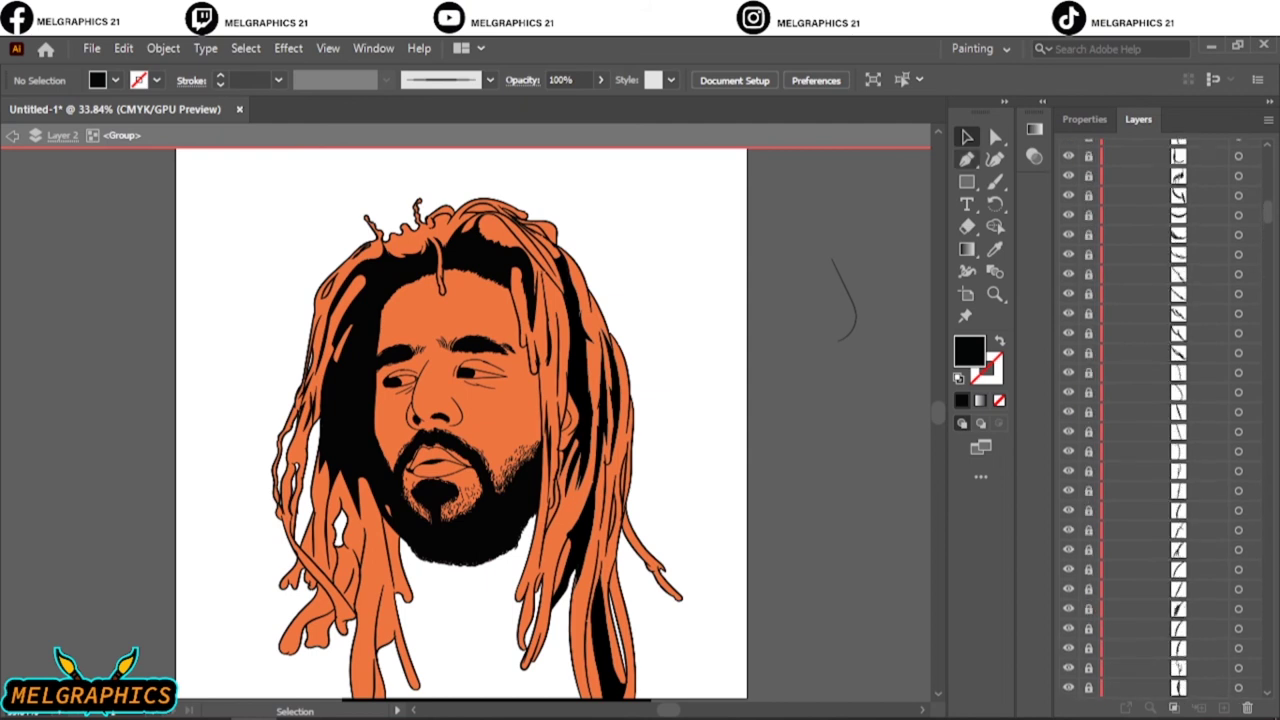
key("Escape")
left_click(1068, 188)
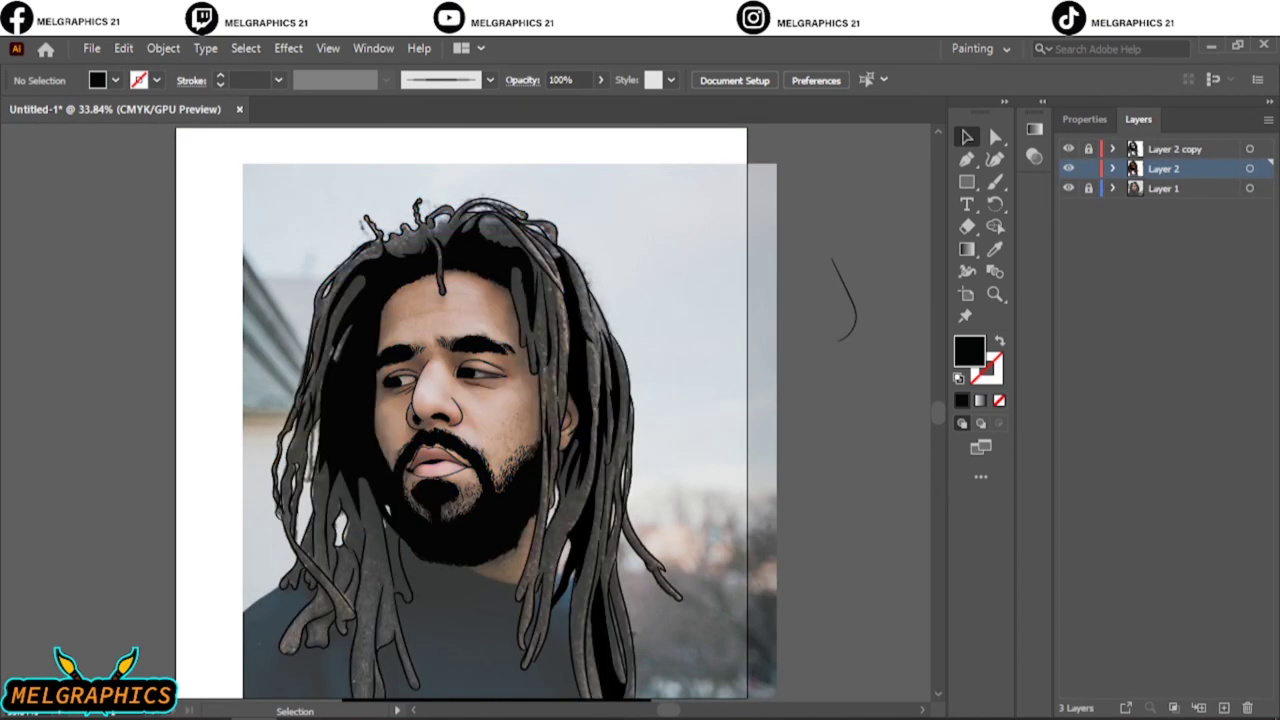
Show the orange colour layer, hide the reference photo, and isolate the hair group.
left_click(1068, 148)
left_click(1068, 188)
double_click(343, 343)
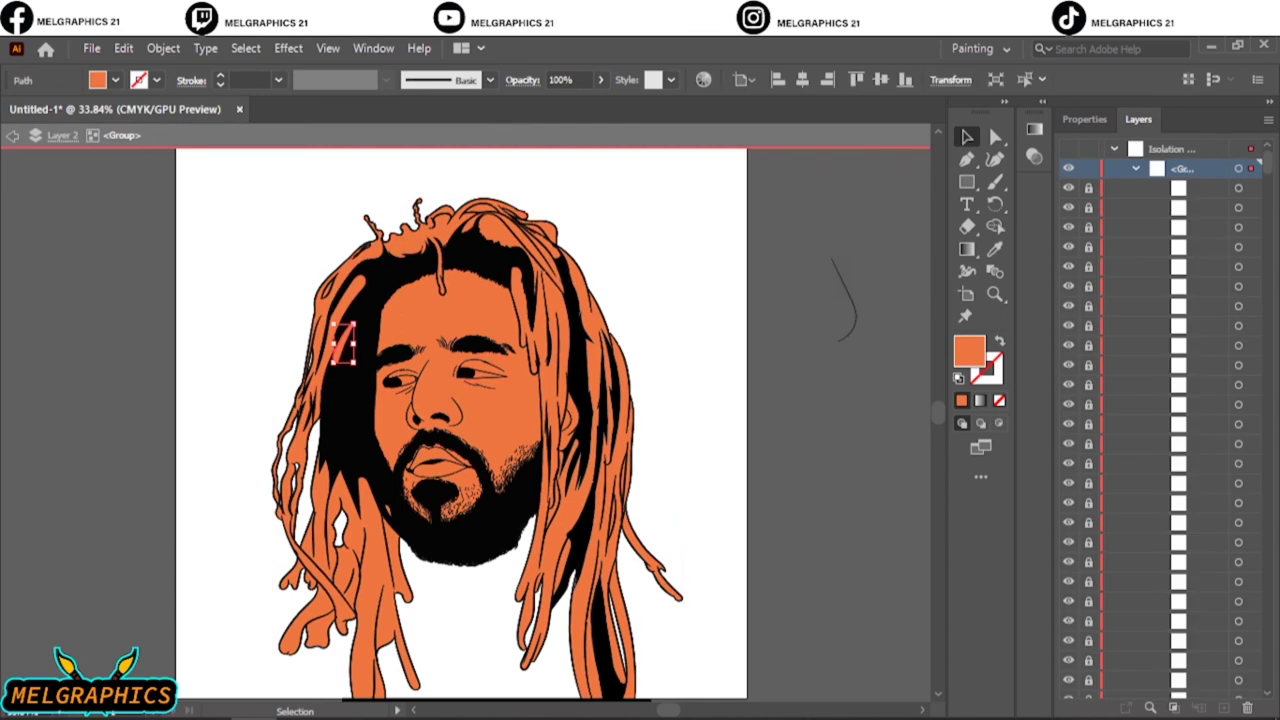
key("ctrl+1")
key("ctrl+shift+a")
scroll(465, 425, "up", 3)
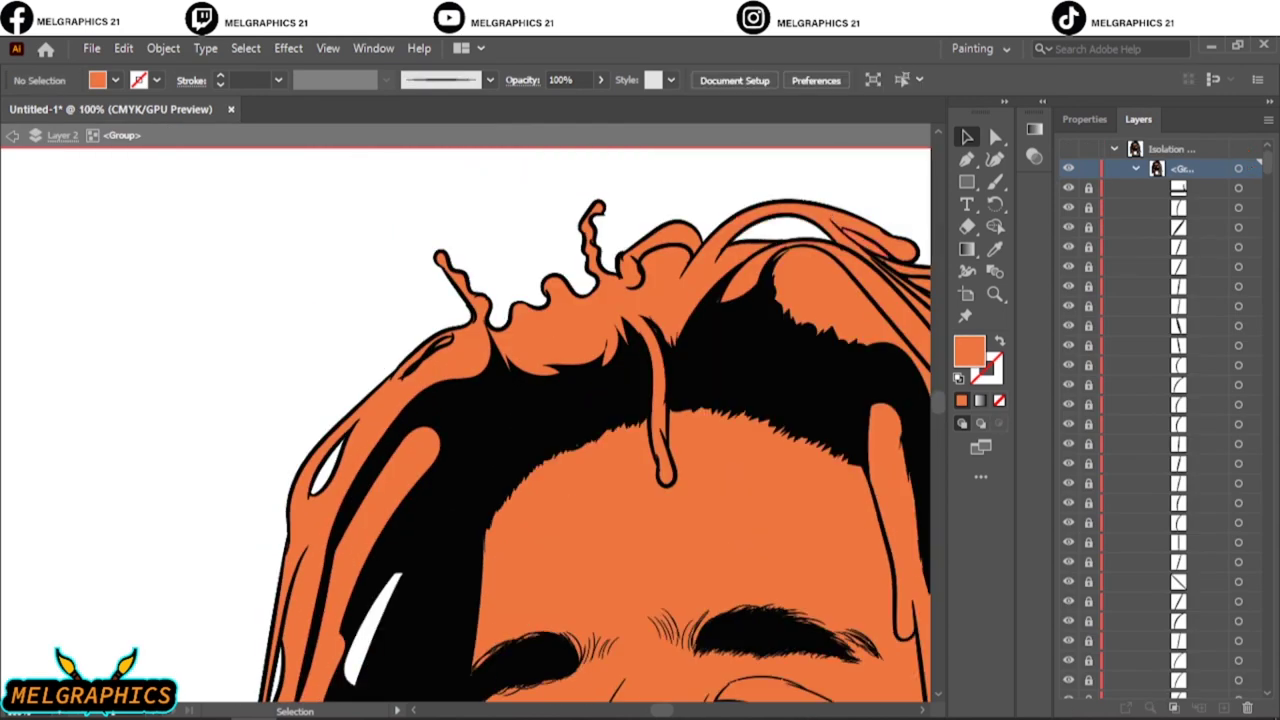
scroll(465, 425, "down", 3)
scroll(465, 425, "right", 3)
scroll(465, 425, "down", 5)
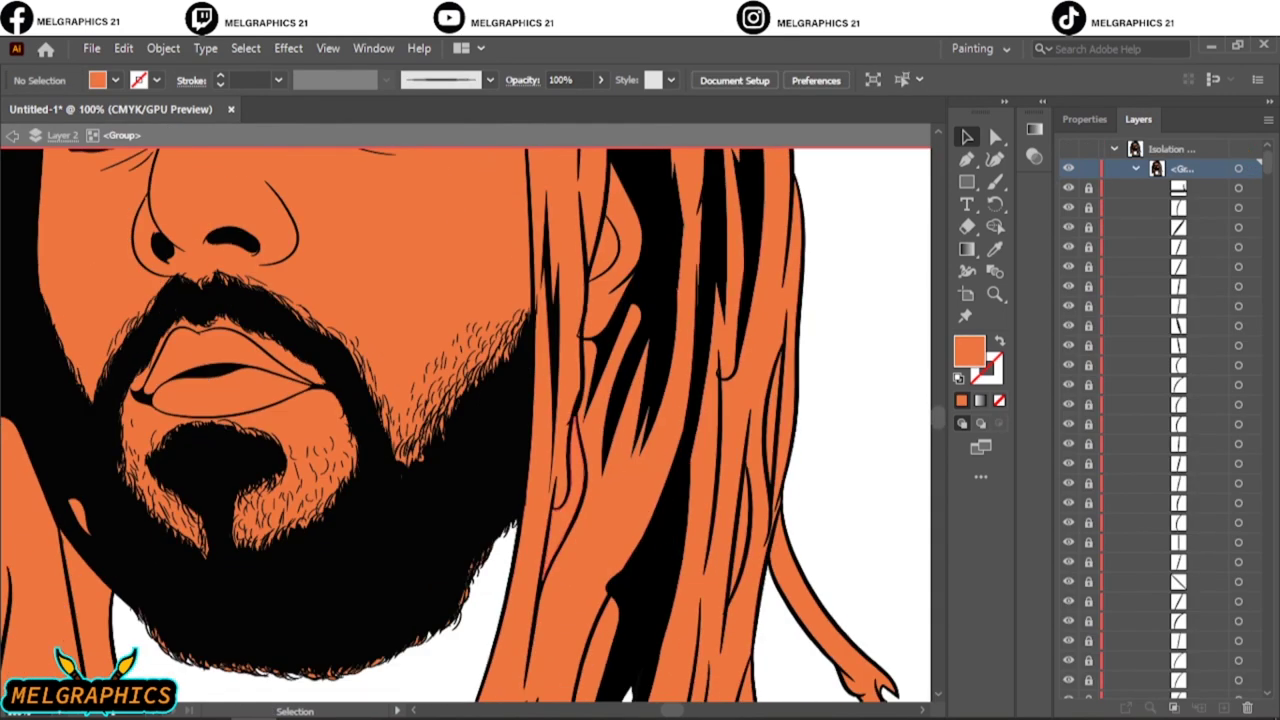
scroll(465, 425, "down", 5)
key("ctrl+0")
scroll(740, 439, "up", 5)
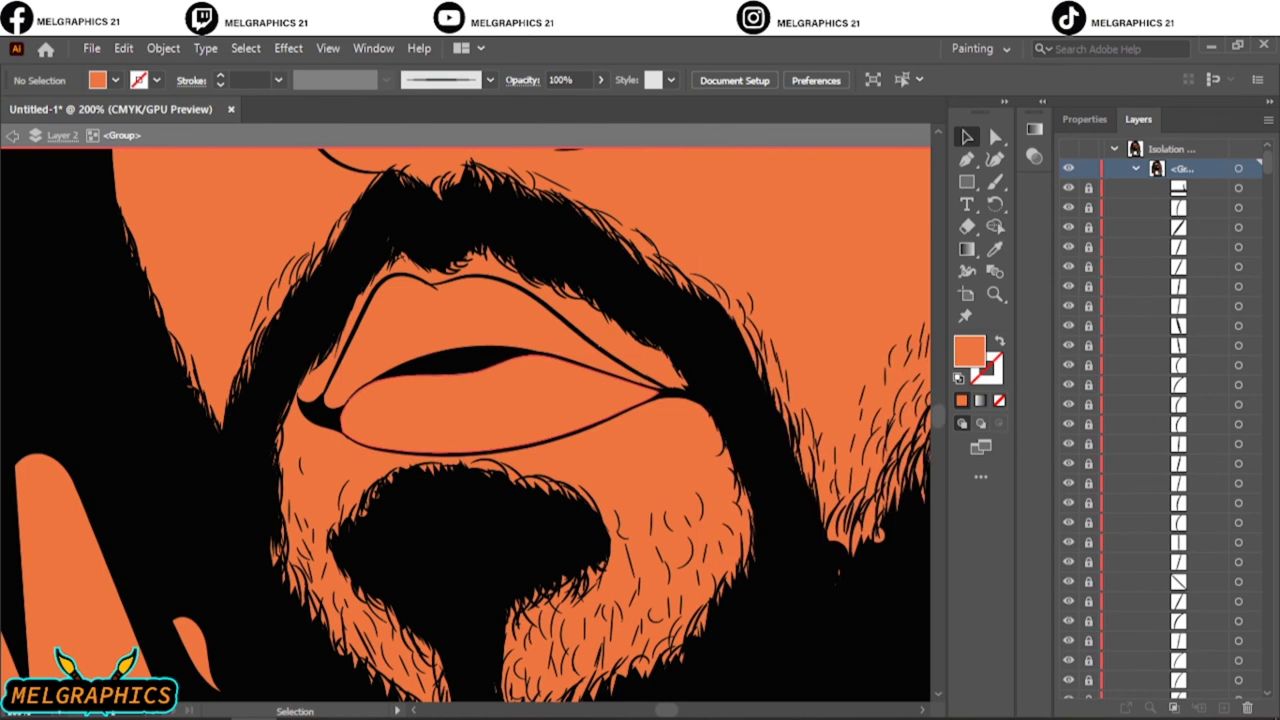
Recolour the lower and upper lips with a darker orange fill.
left_click(500, 420)
double_click(968, 350)
left_click(888, 266)
left_click(1171, 267)
left_click(350, 300)
double_click(968, 350)
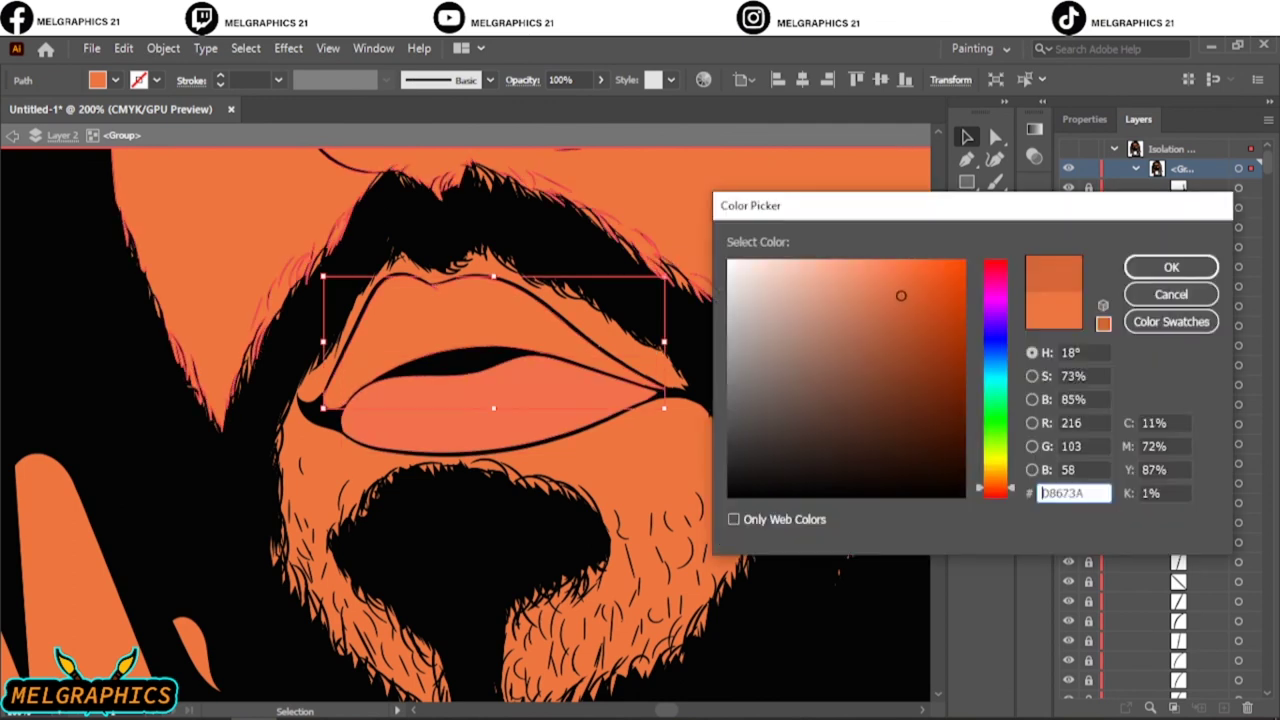
left_click(1171, 267)
Give the eye white and the small tear-duct shape a pale fill.
scroll(465, 425, "up", 5)
left_click(320, 395)
double_click(968, 350)
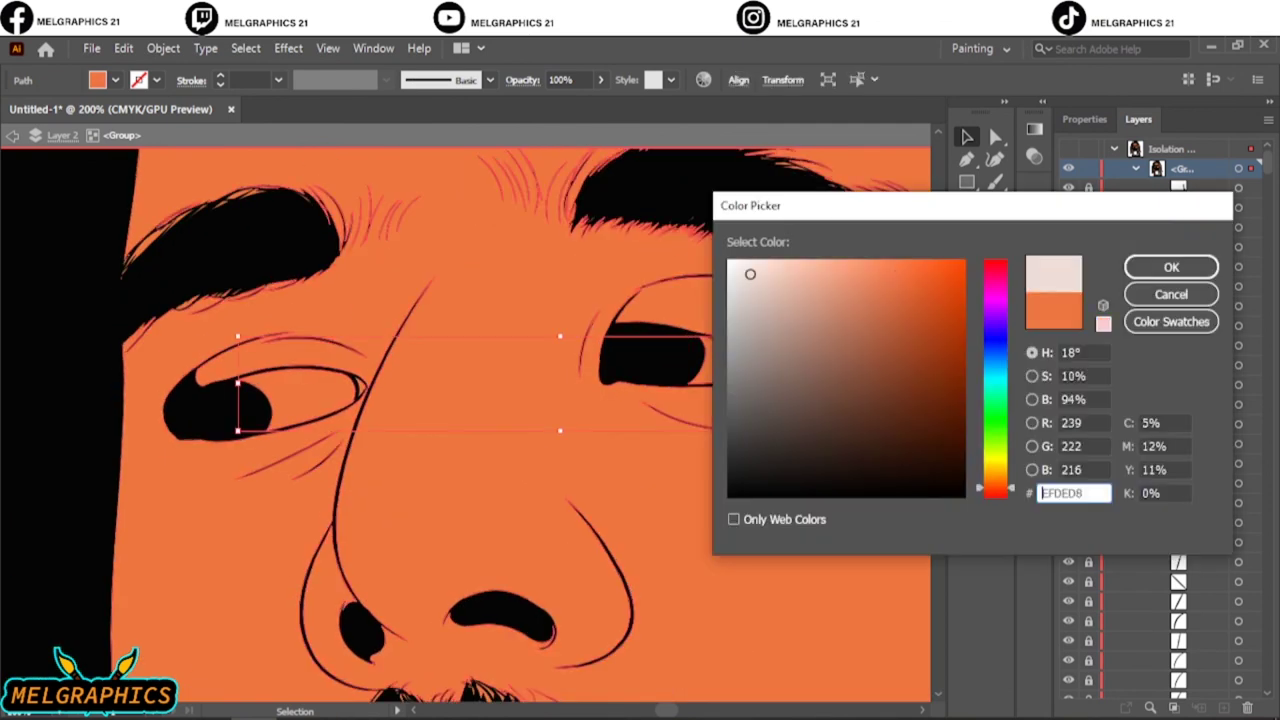
key("Return")
scroll(465, 425, "down", 1)
left_click(392, 405)
double_click(968, 350)
key("Return")
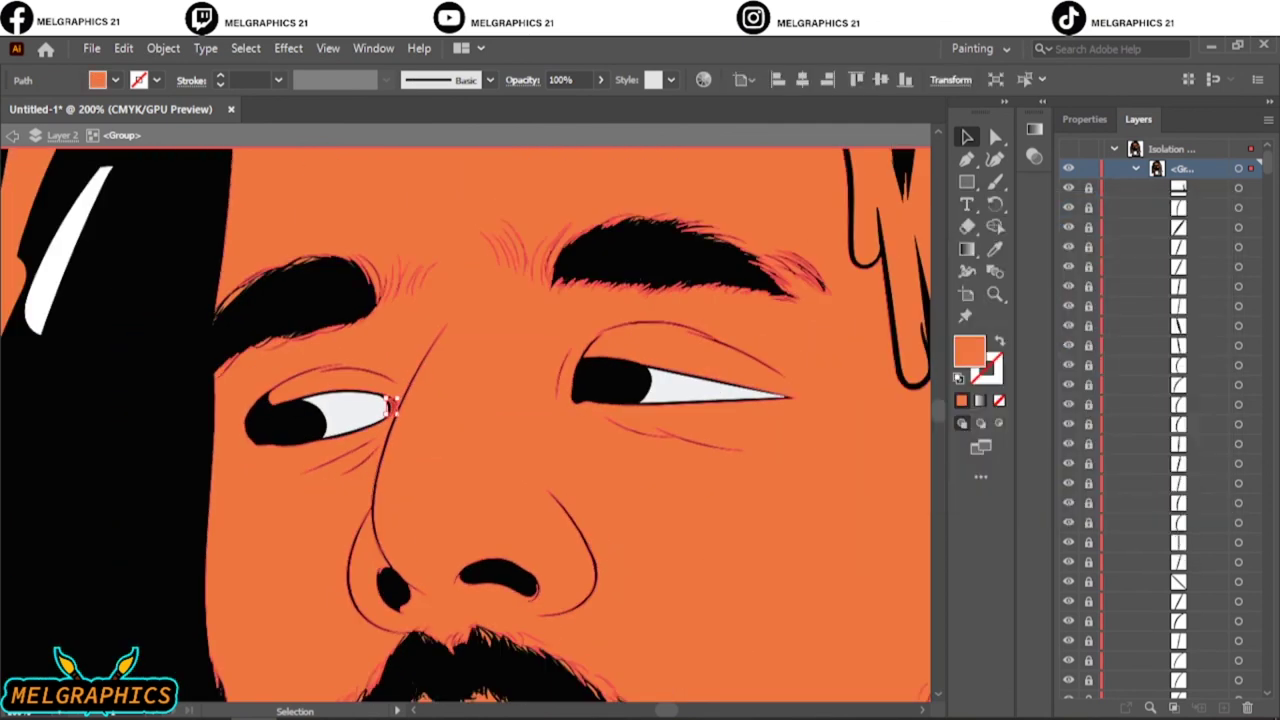
Select a dreadlock shape in the hair.
scroll(465, 425, "down", 3)
left_click(540, 320)
scroll(465, 425, "up", 1)
Set the selected hair fill to dark brown #160B0B.
double_click(968, 350)
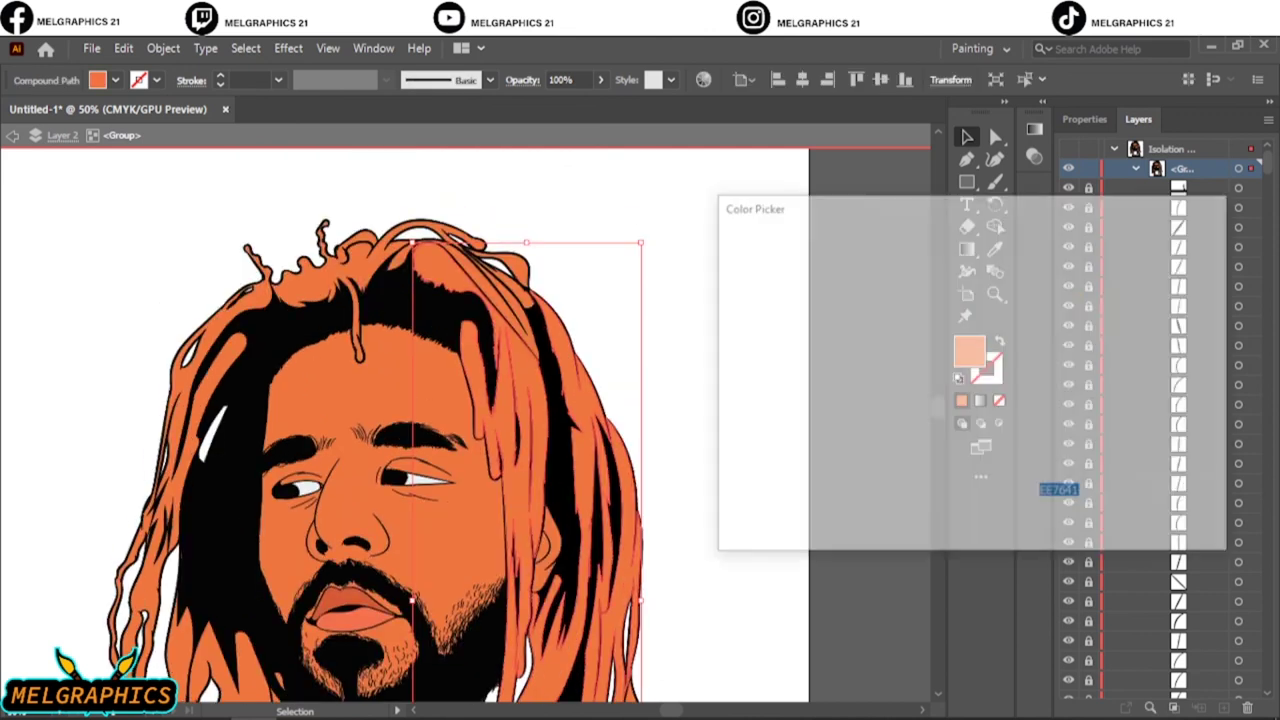
type("1C0808")
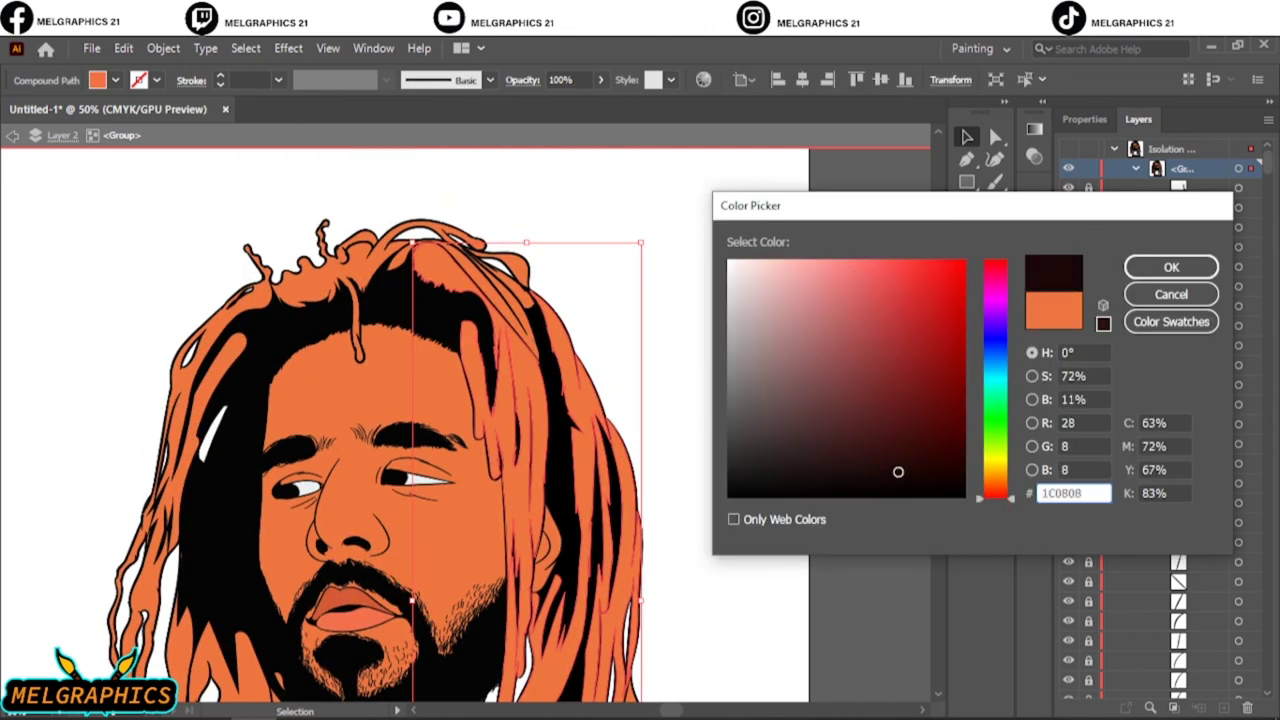
key("Return")
scroll(465, 425, "down", 3)
scroll(465, 425, "down", 2)
double_click(968, 350)
type("160B0B")
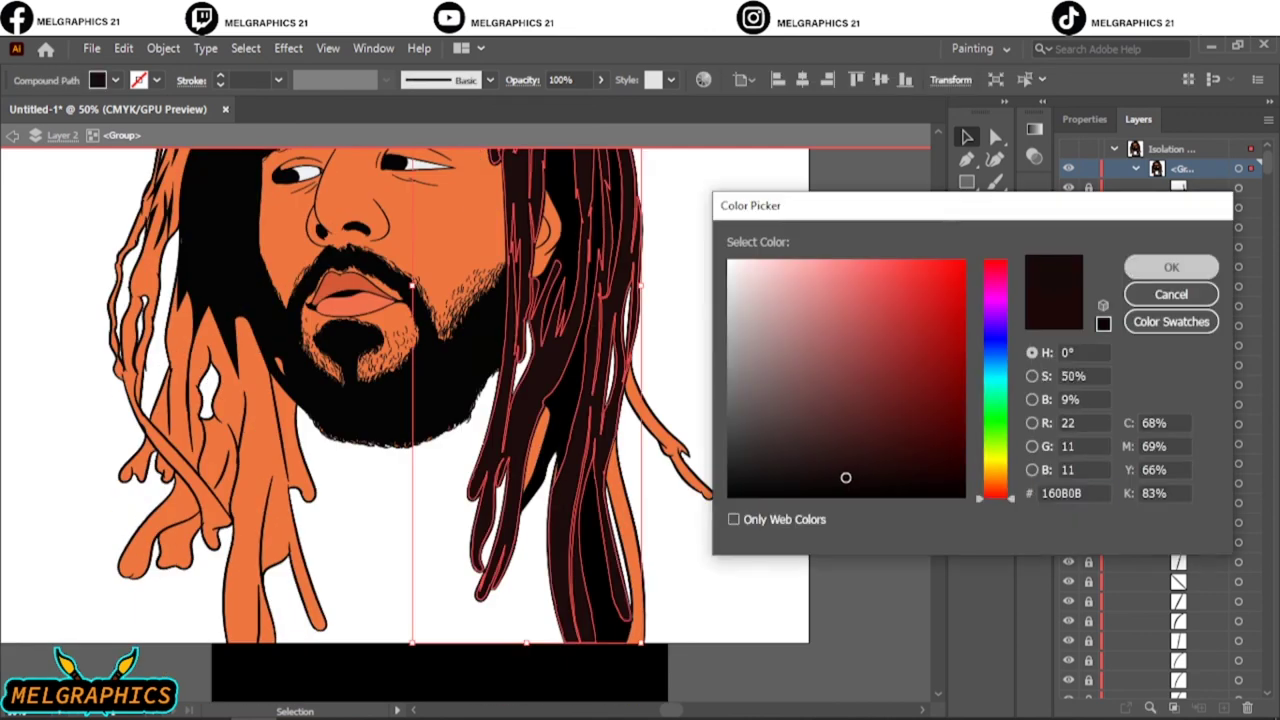
key("Return")
key("ctrl+shift+a")
Try selecting the dreadlock strands at the top of the head.
scroll(465, 425, "down", 3)
scroll(465, 425, "up", 5)
scroll(465, 425, "down", 2)
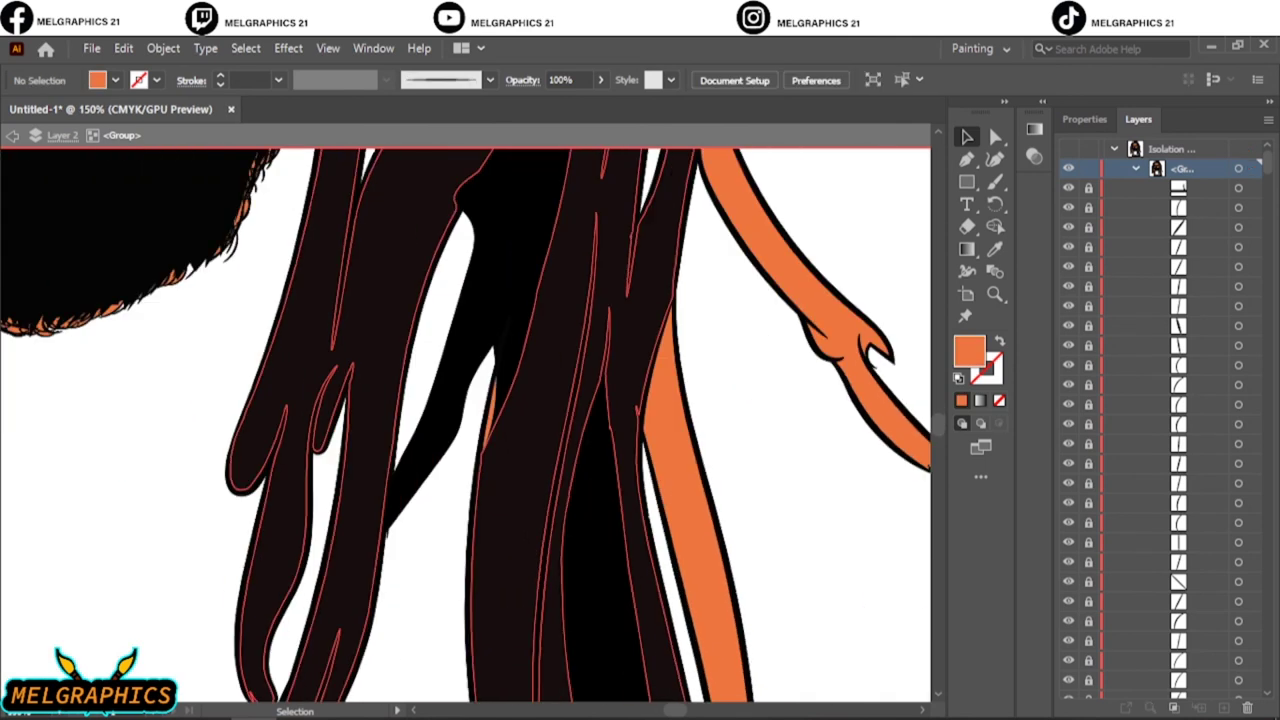
left_click(490, 415)
scroll(465, 425, "up", 3)
scroll(465, 425, "down", 2)
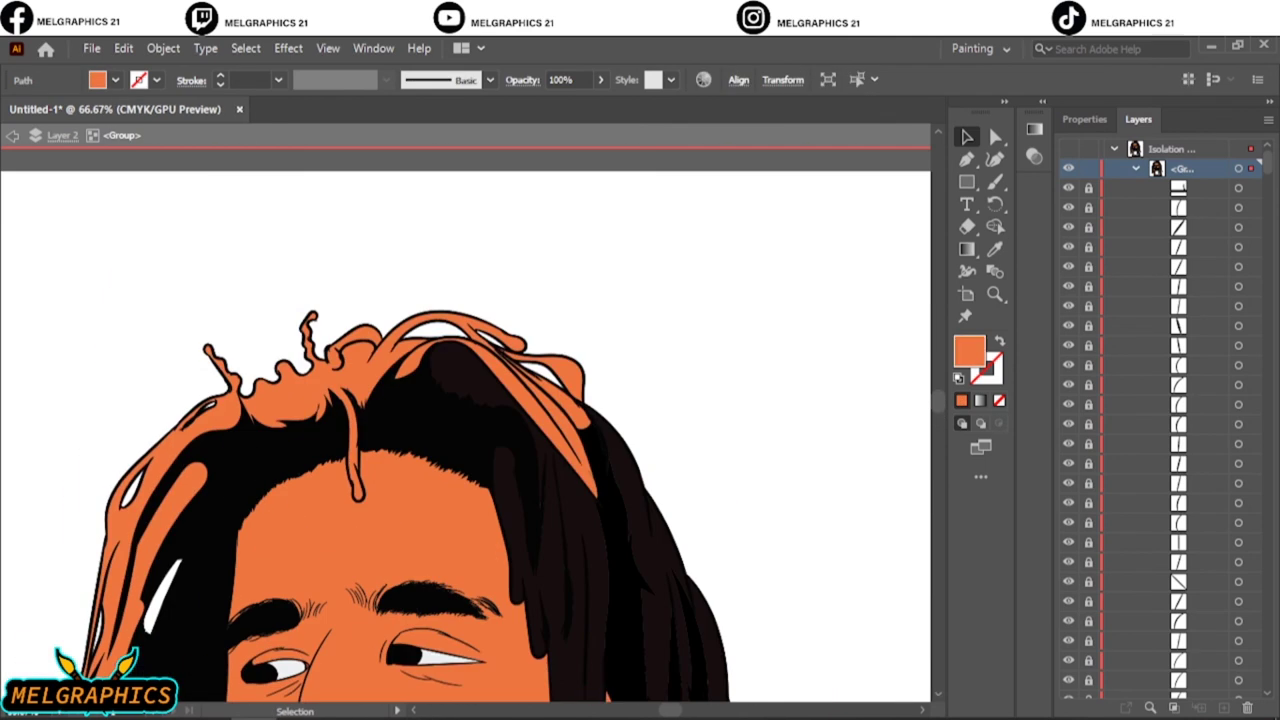
scroll(465, 440, "up", 1)
key("ctrl+a")
key("ctrl+shift+a")
scroll(465, 425, "down", 3)
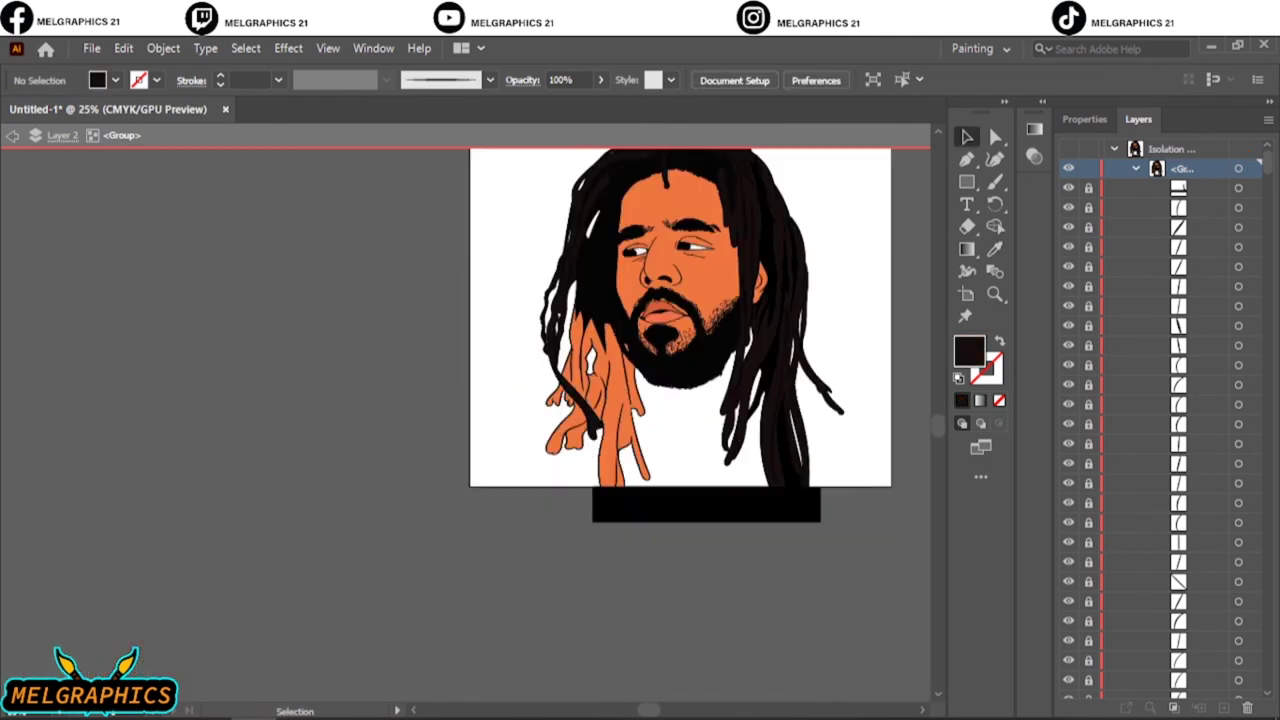
scroll(614, 400, "up", 3)
Eyedrop the dark brown onto the orange strands below the beard.
left_click_drag(620, 600, 400, 420)
scroll(520, 420, "up", 2)
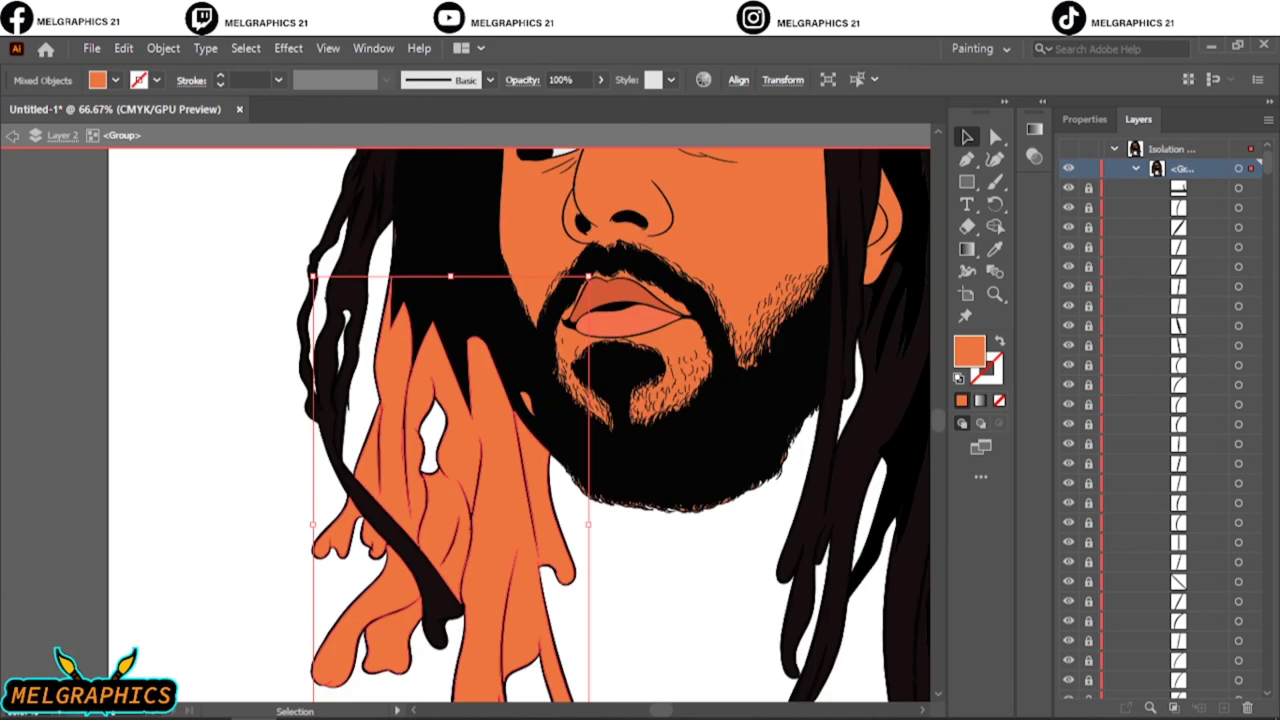
key("i")
left_click(800, 480)
key("v")
key("ctrl+shift+a")
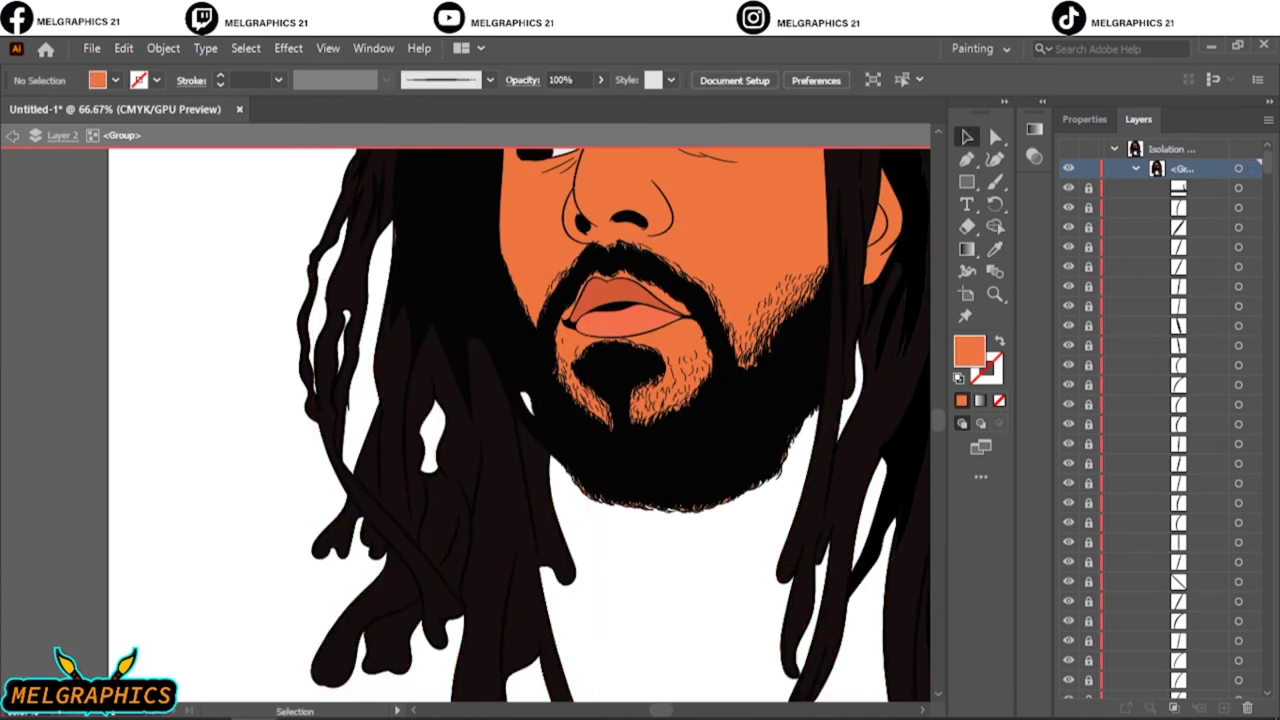
key("ctrl+0")
Inspect chin and beard anchor points, then exit the isolated group.
key("a")
scroll(454, 547, "up", 5)
left_click_drag(389, 418, 707, 587)
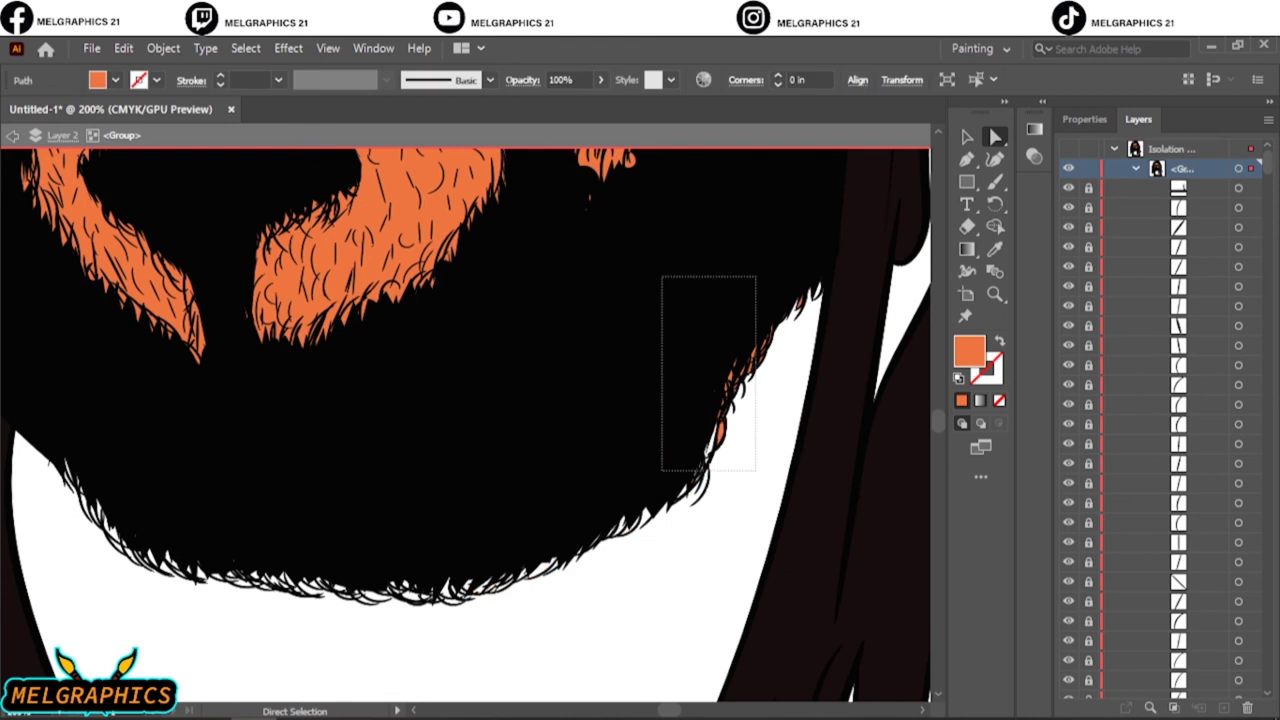
left_click_drag(760, 265, 662, 470)
key("ctrl+shift+a")
key("ctrl+0")
key("v")
key("Escape")
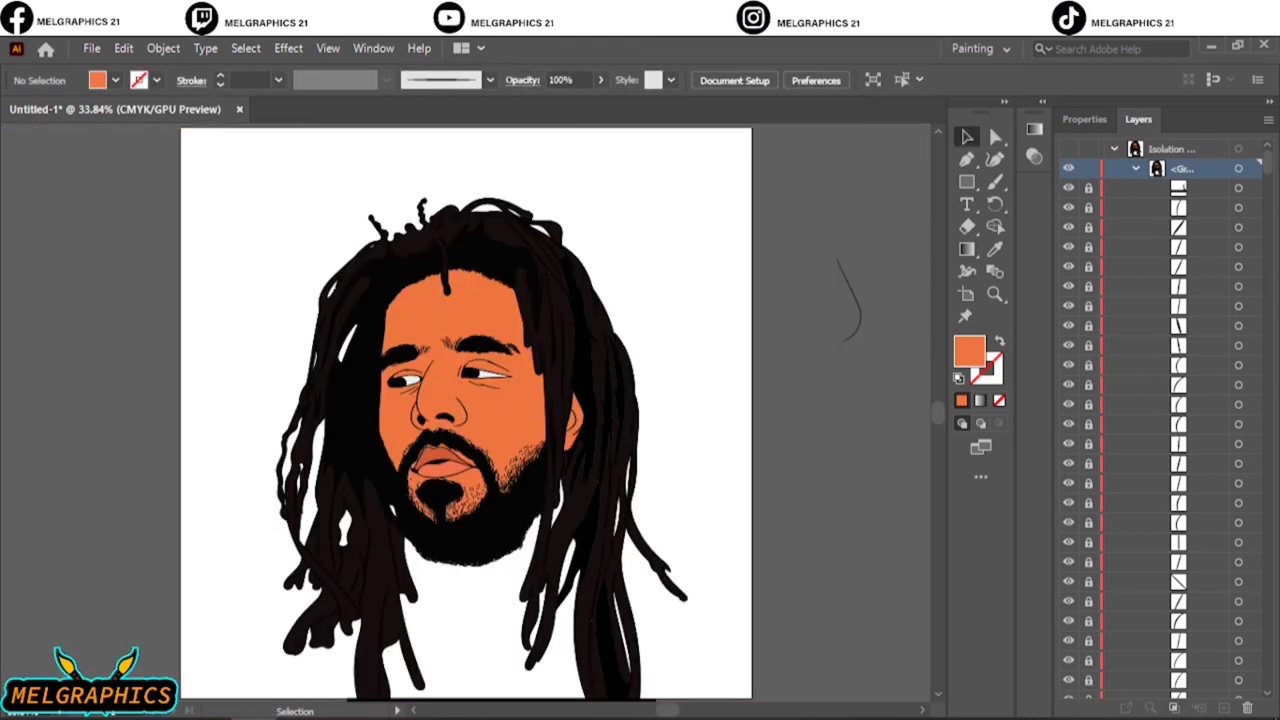
scroll(600, 500, "up", 5)
scroll(600, 500, "down", 5)
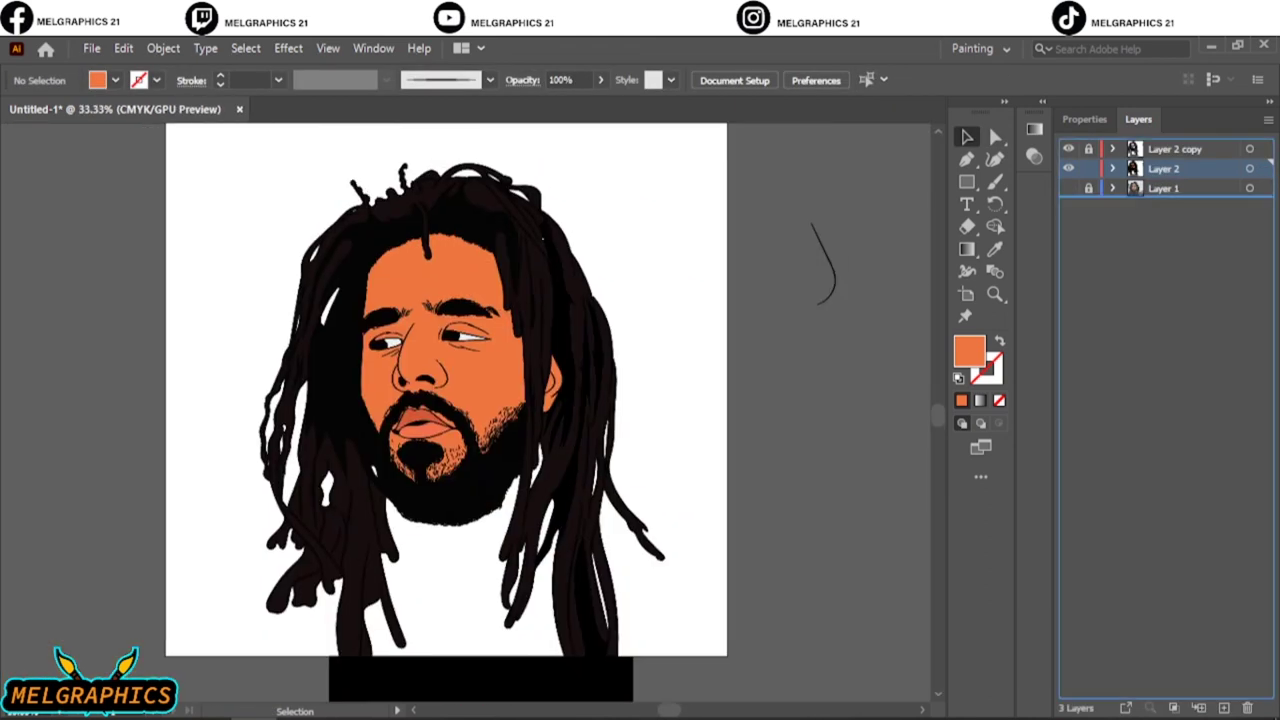
Duplicate Layer 2 as Layer 2 copy 2 and select its orange face fill.
left_click_drag(1163, 168, 1199, 707)
key("a")
key("ctrl+a")
Delete the orange face fill and the orange chin fill in the copied layer.
key("Delete")
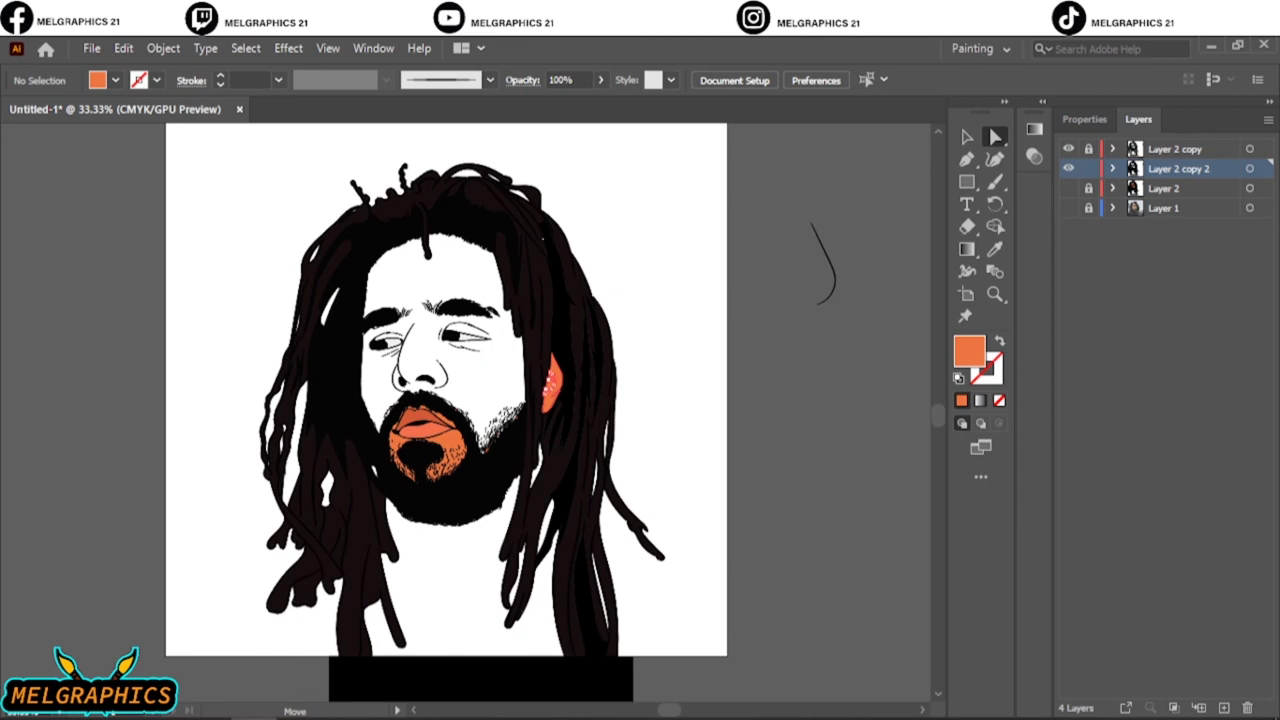
scroll(399, 472, "up", 3, "alt")
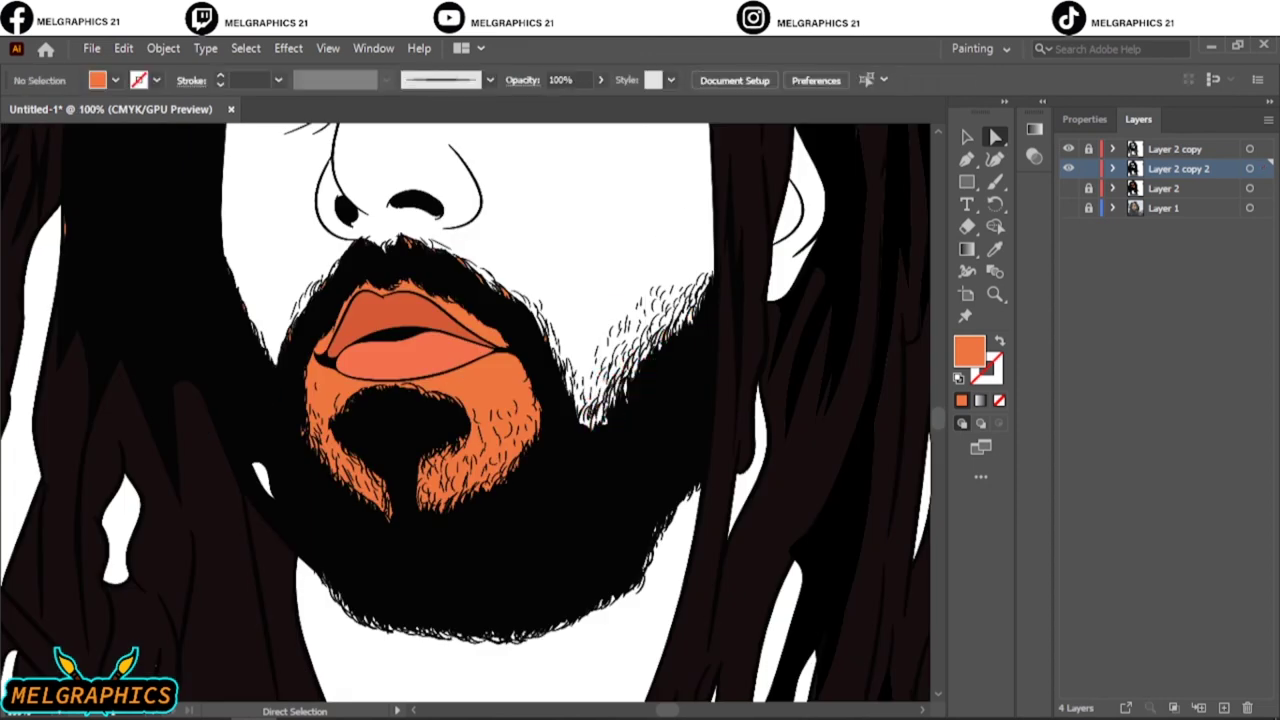
left_click_drag(254, 172, 518, 292)
key("Delete")
Check the leftover lower-beard, beard-edge and right-eyebrow anchor points.
left_click_drag(356, 564, 606, 424)
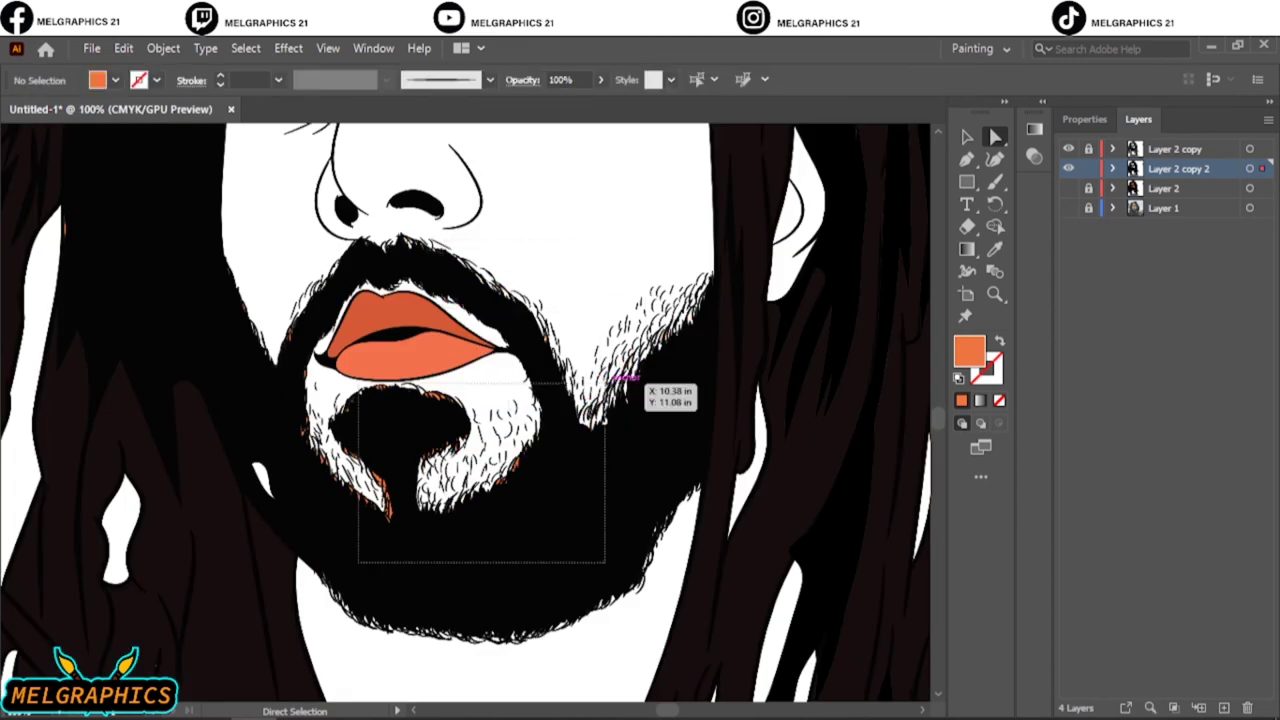
left_click_drag(250, 318, 330, 450)
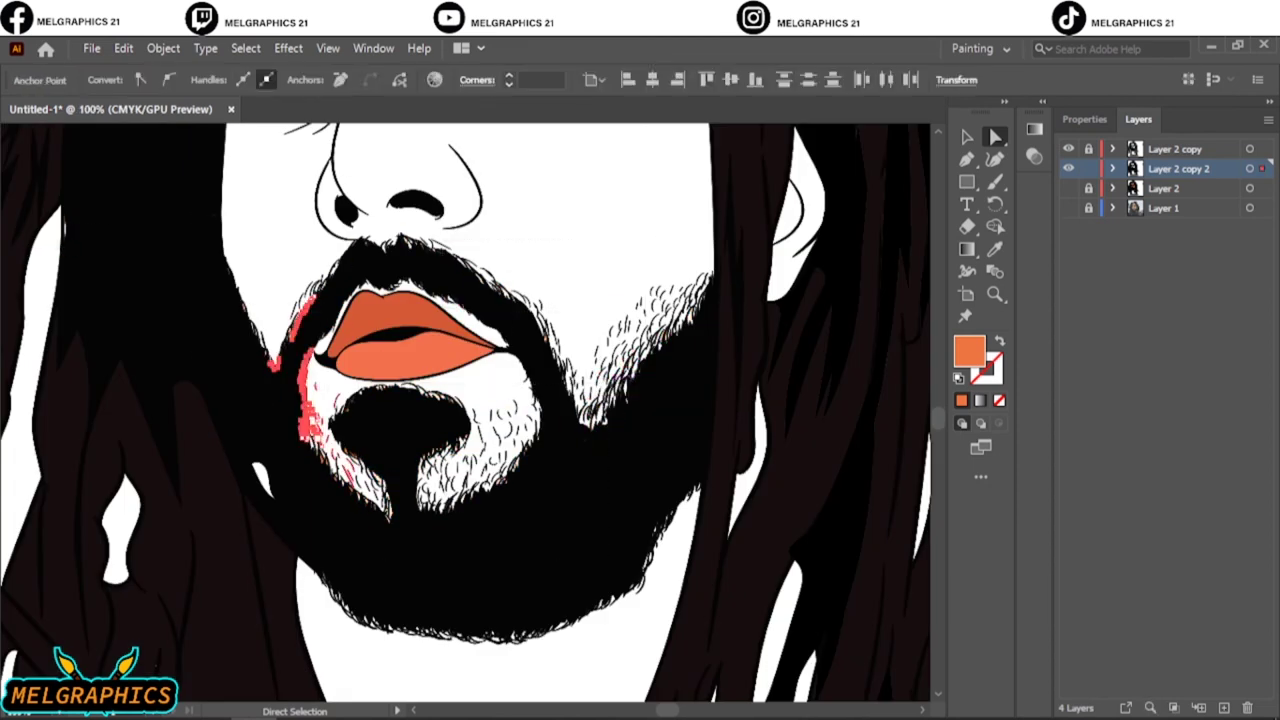
left_click(357, 386)
scroll(343, 457, "up", 2)
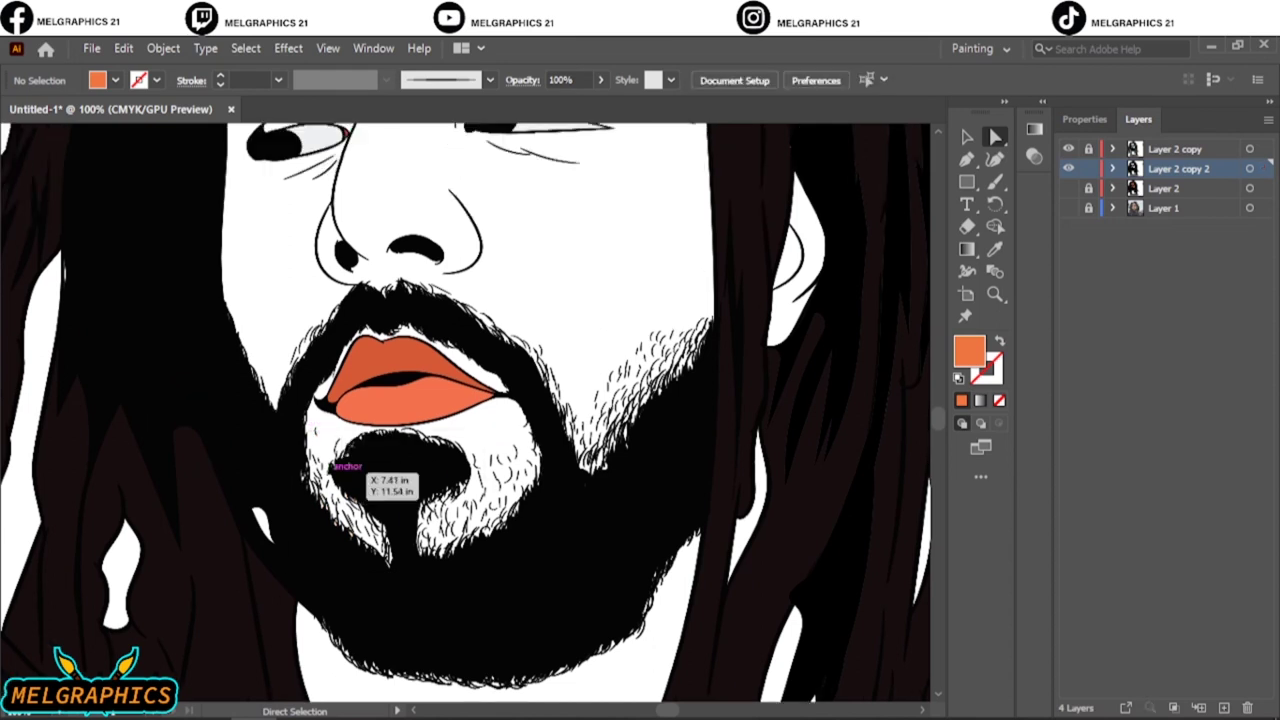
key("ctrl+0")
scroll(457, 280, "up", 4)
left_click_drag(357, 486, 712, 600)
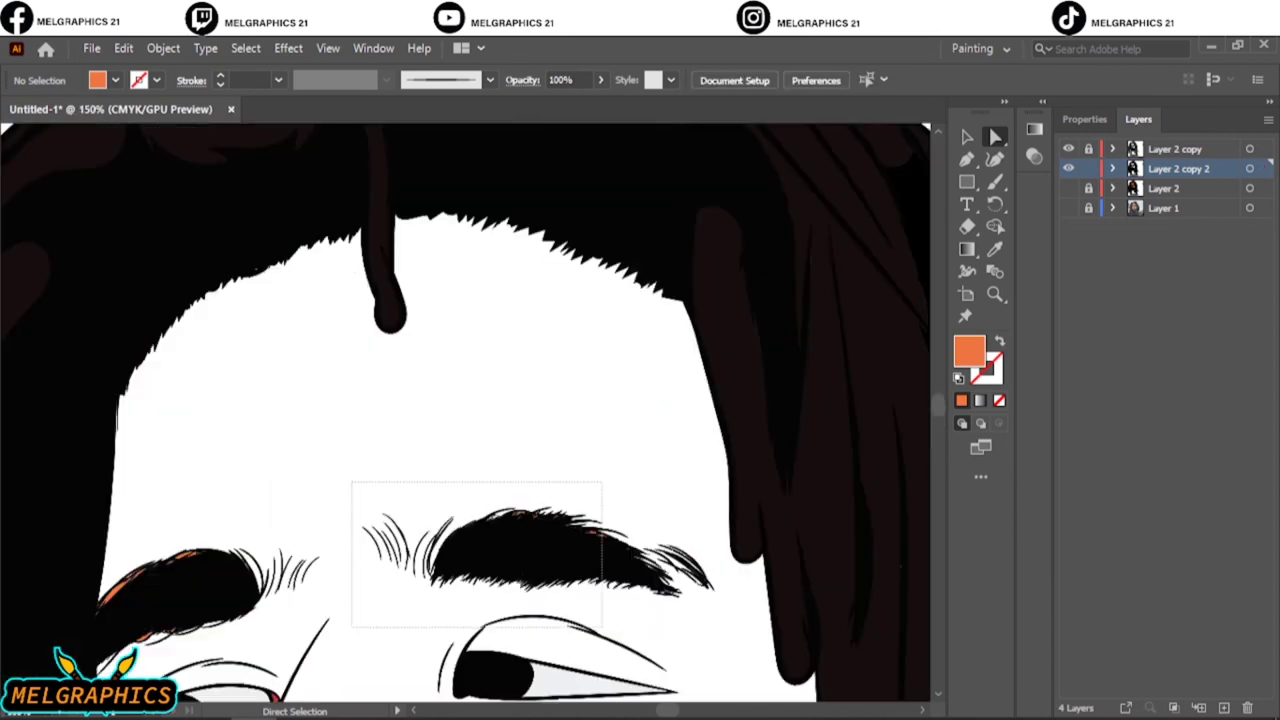
key("ctrl+shift+a")
scroll(465, 410, "down", 3)
scroll(465, 410, "up", 5)
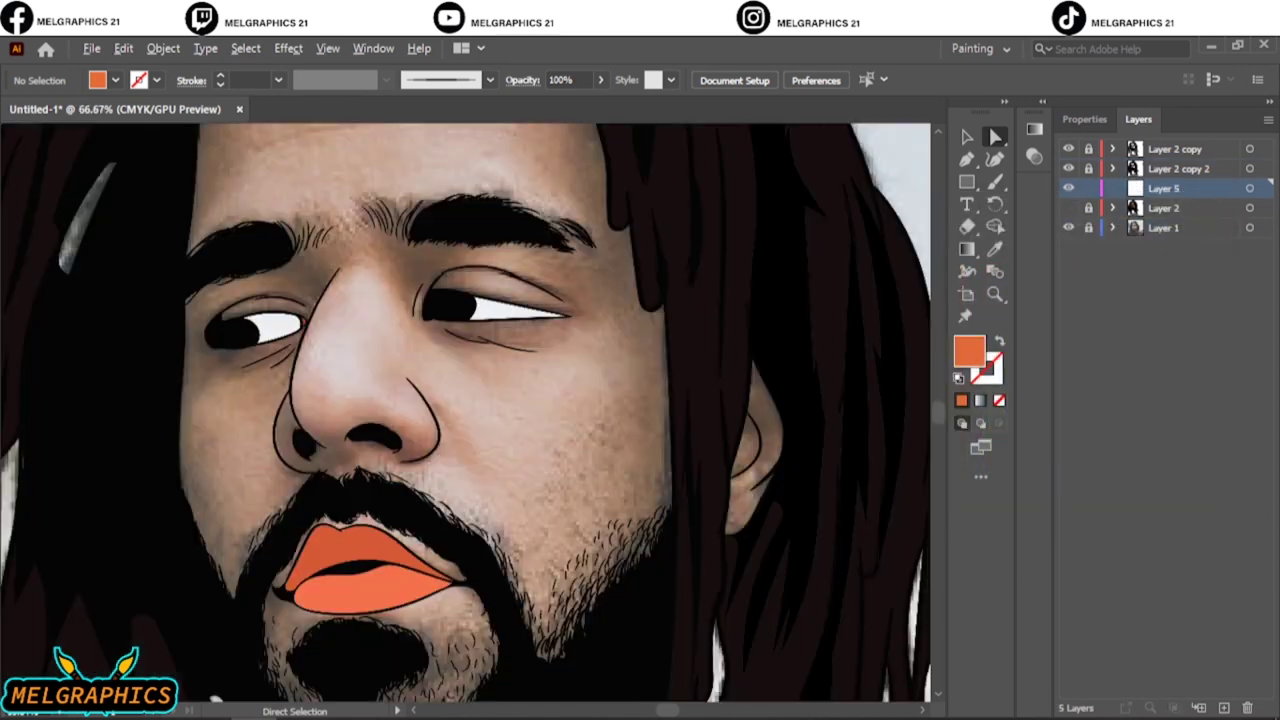
Reveal the reference photo and trace a shadow shape over the left eyebrow and nose.
key("ctrl+1")
key("n")
key("ctrl+z")
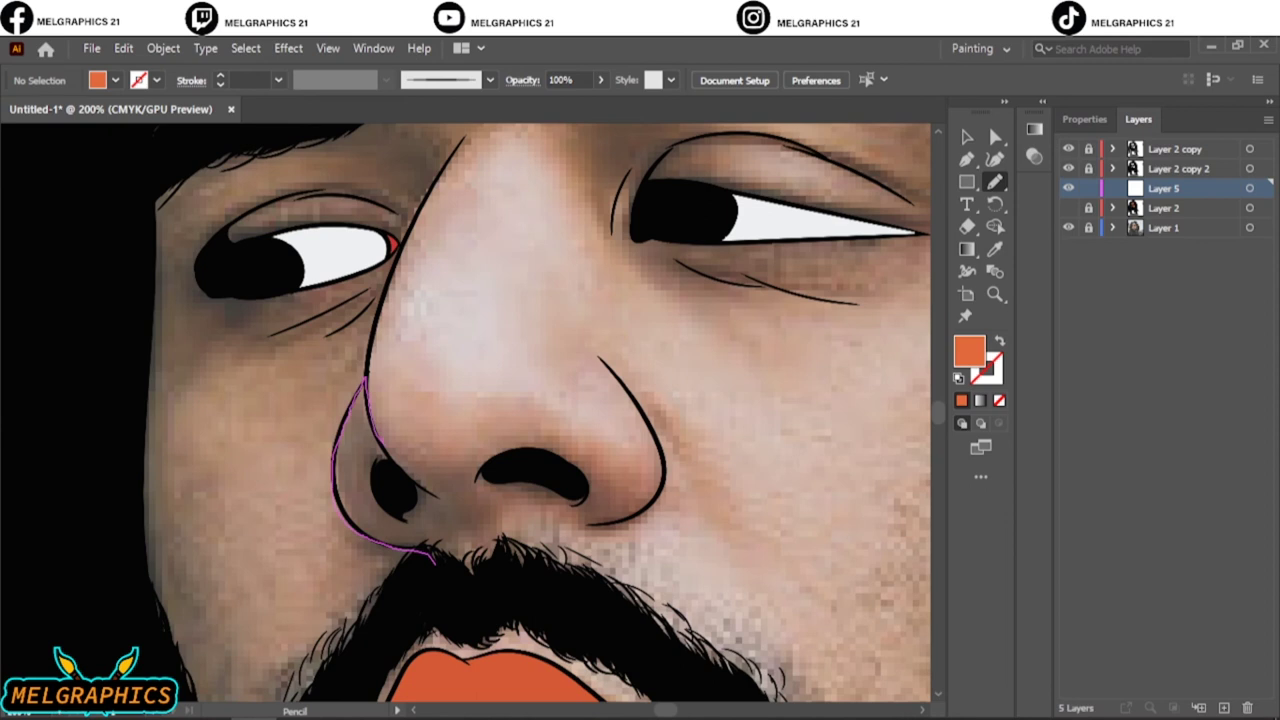
left_click_drag(435, 558, 440, 560)
scroll(500, 450, "up", 2)
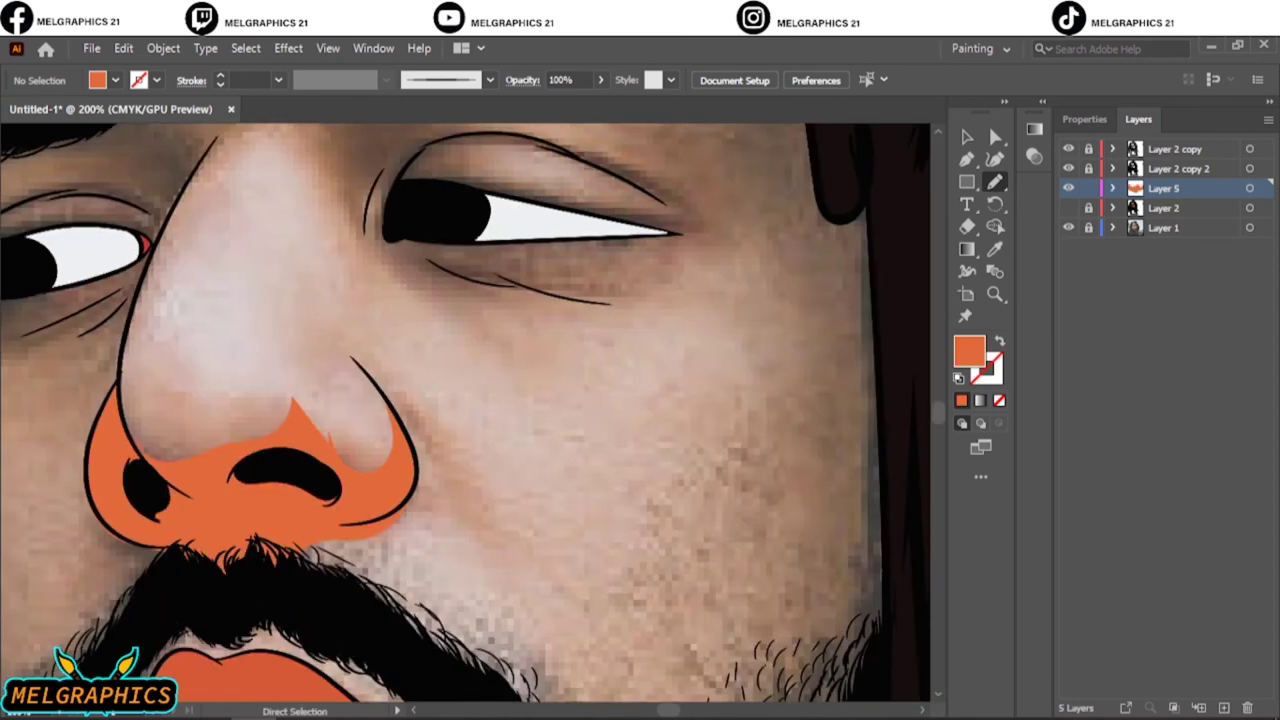
scroll(500, 450, "up", 1)
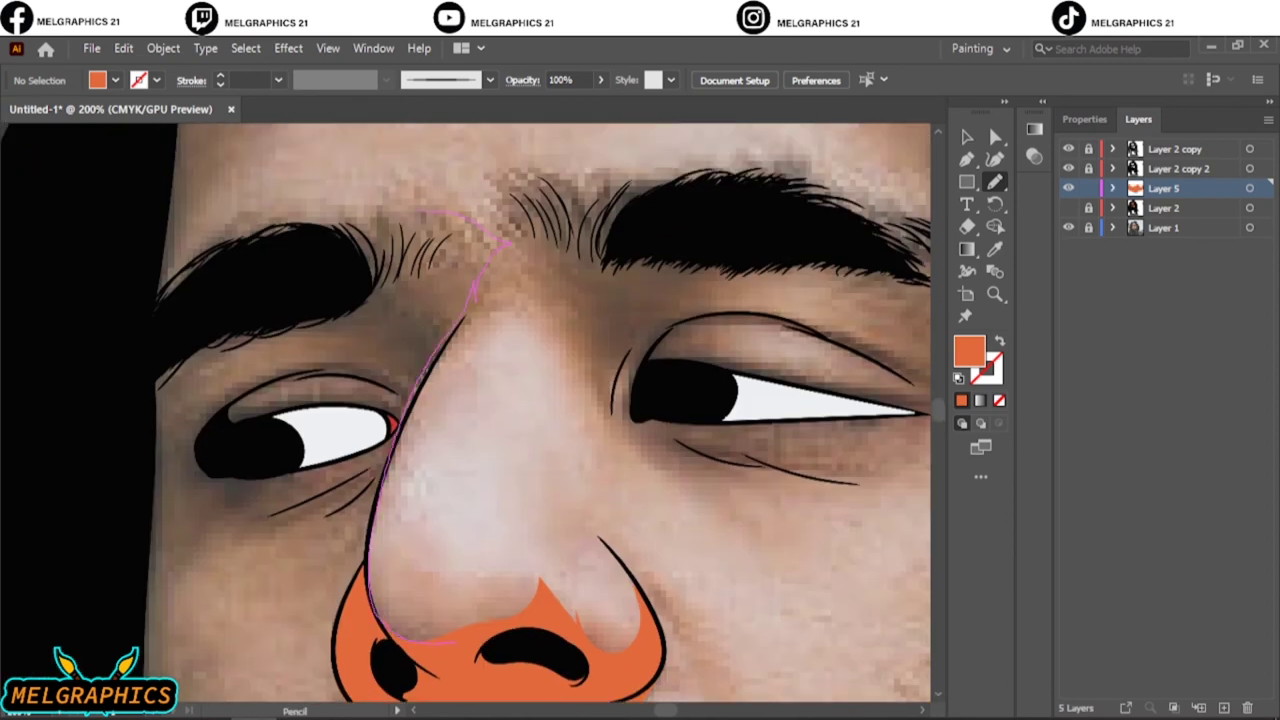
left_click_drag(124, 385, 355, 365)
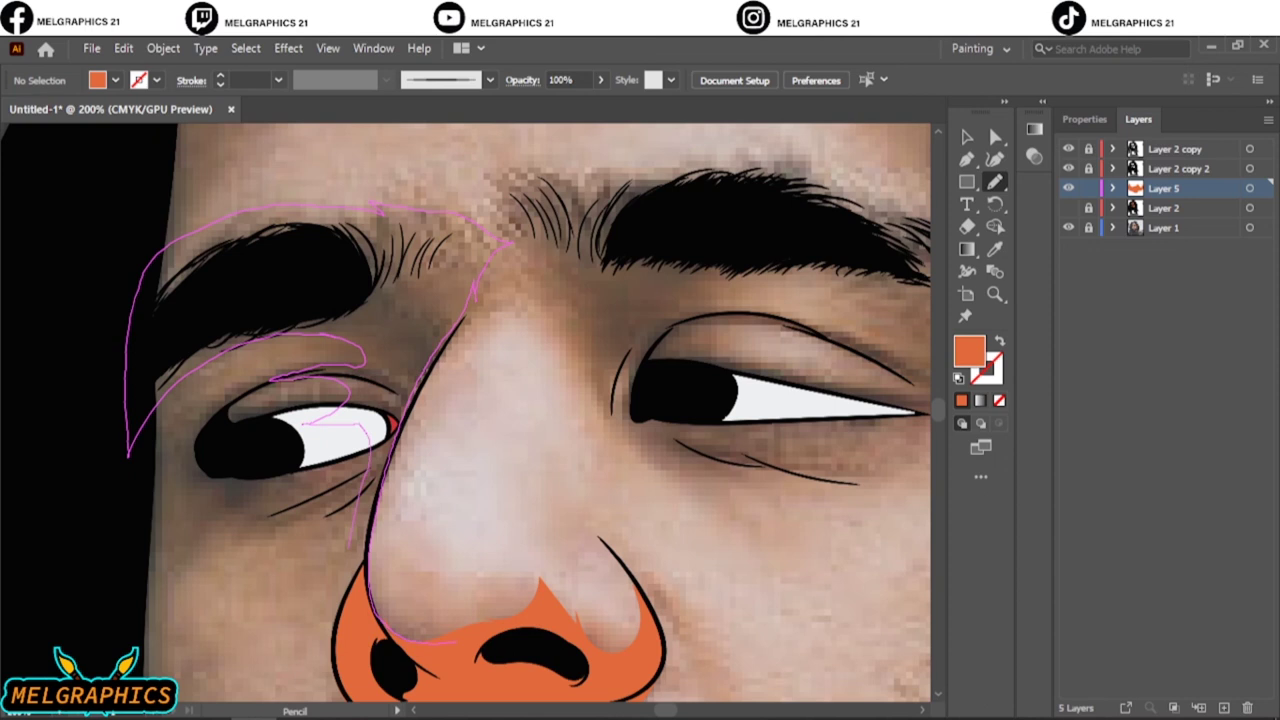
left_click_drag(455, 640, 390, 645)
scroll(465, 413, "left", 4)
scroll(465, 413, "down", 1)
Draw shadow shapes over the upper eyelid, inner eye corner, under the eye, cheek and jaw.
mouse_move(617, 337)
left_mouse_down()
mouse_move(540, 306)
mouse_move(530, 232)
left_mouse_up()
left_click_drag(545, 293, 525, 275)
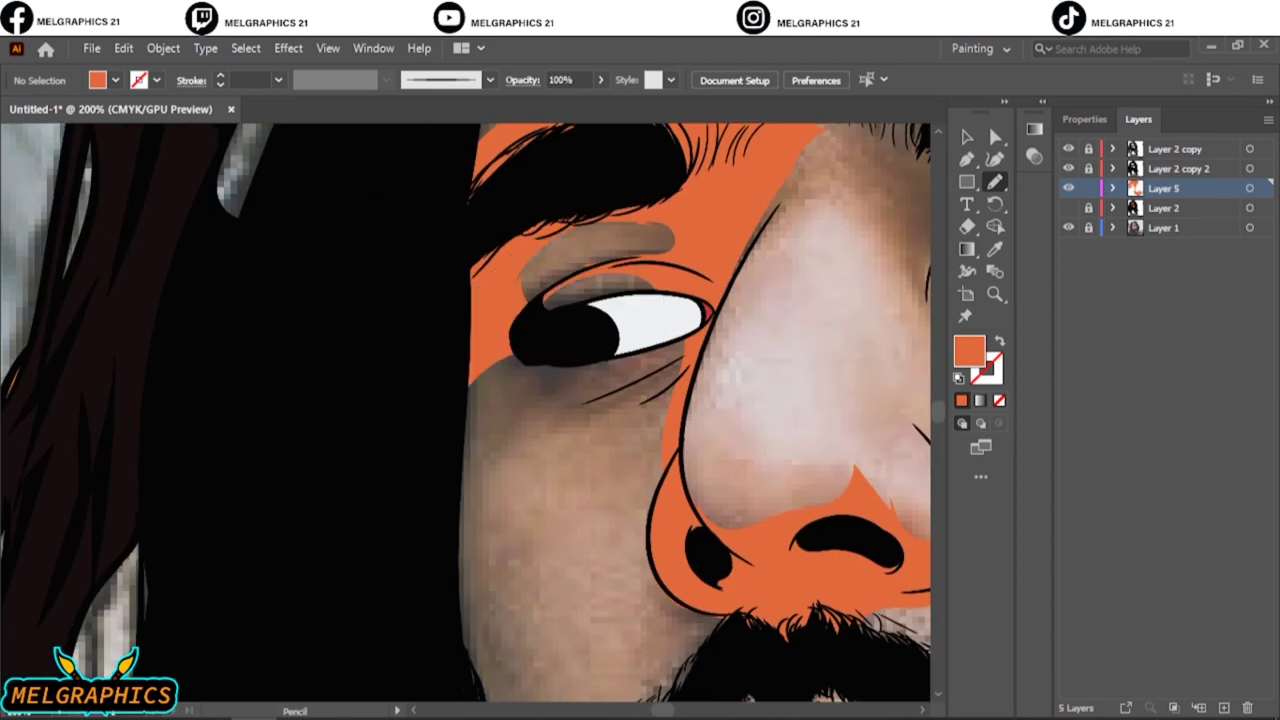
left_click_drag(628, 400, 665, 337)
scroll(640, 360, "down", 2)
left_click_drag(558, 270, 612, 262)
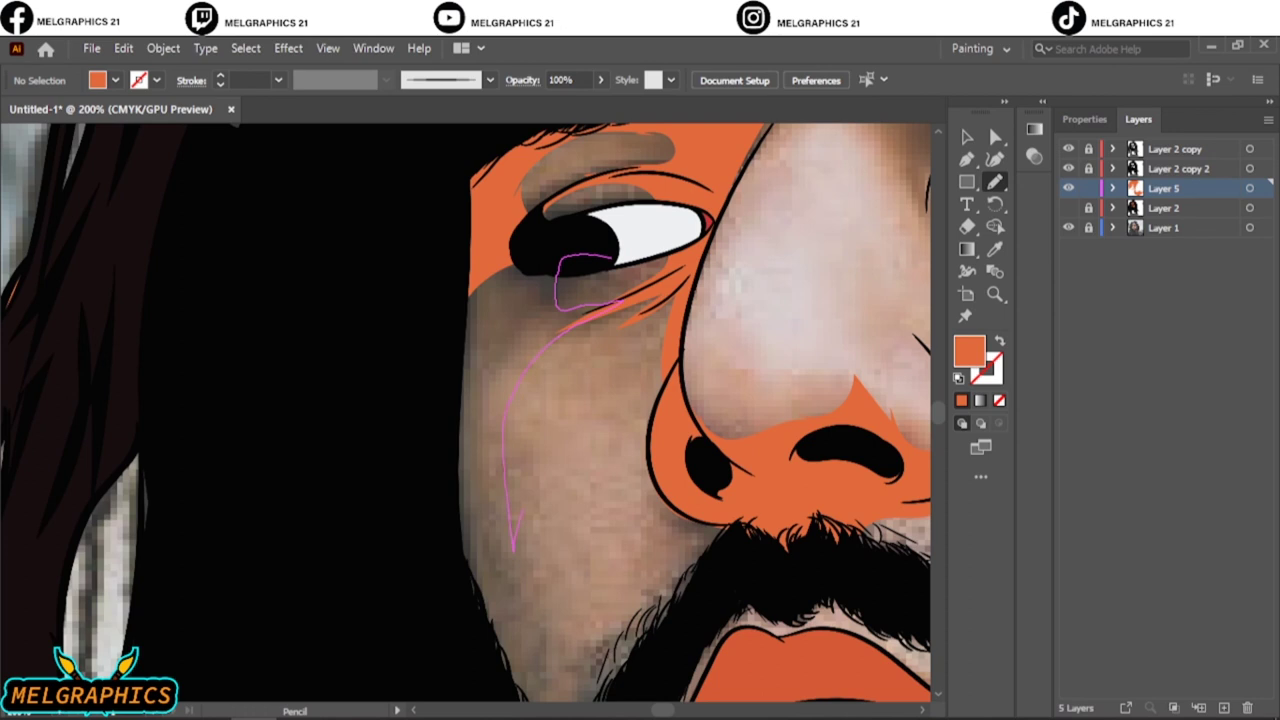
left_click_drag(633, 678, 633, 680)
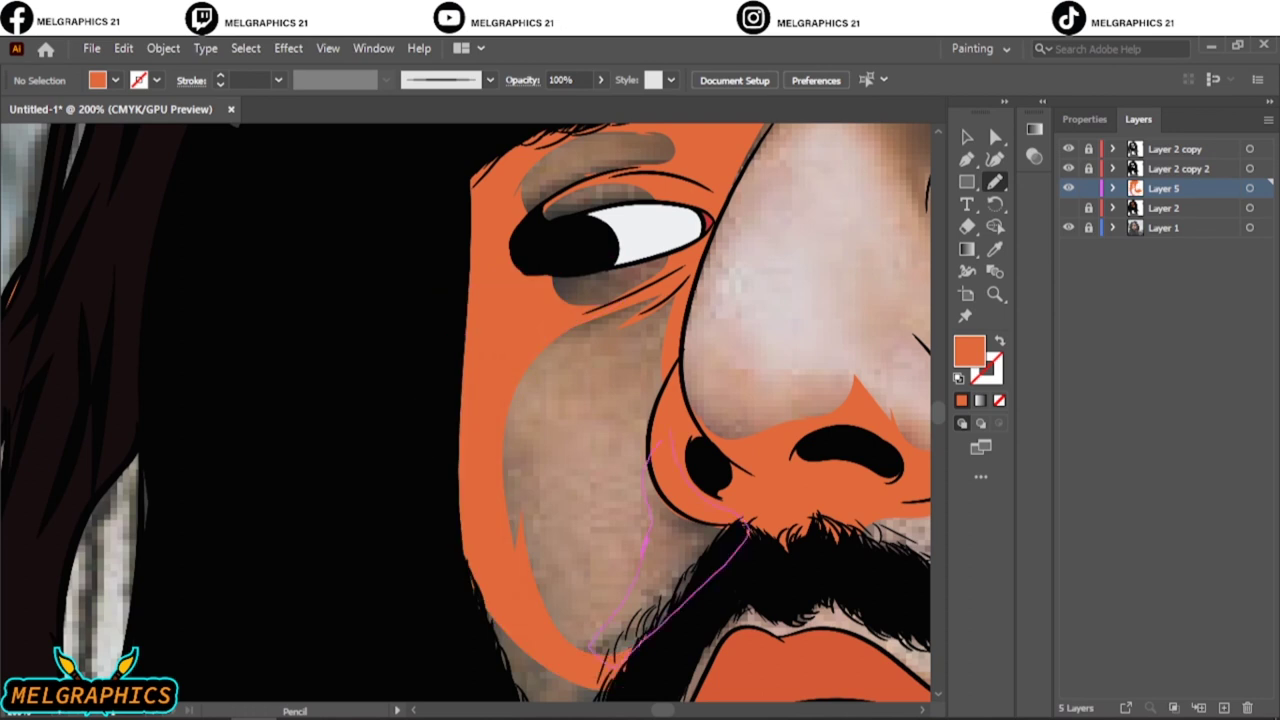
scroll(695, 413, "down", 5)
left_click_drag(645, 228, 600, 380)
left_click_drag(457, 268, 600, 480)
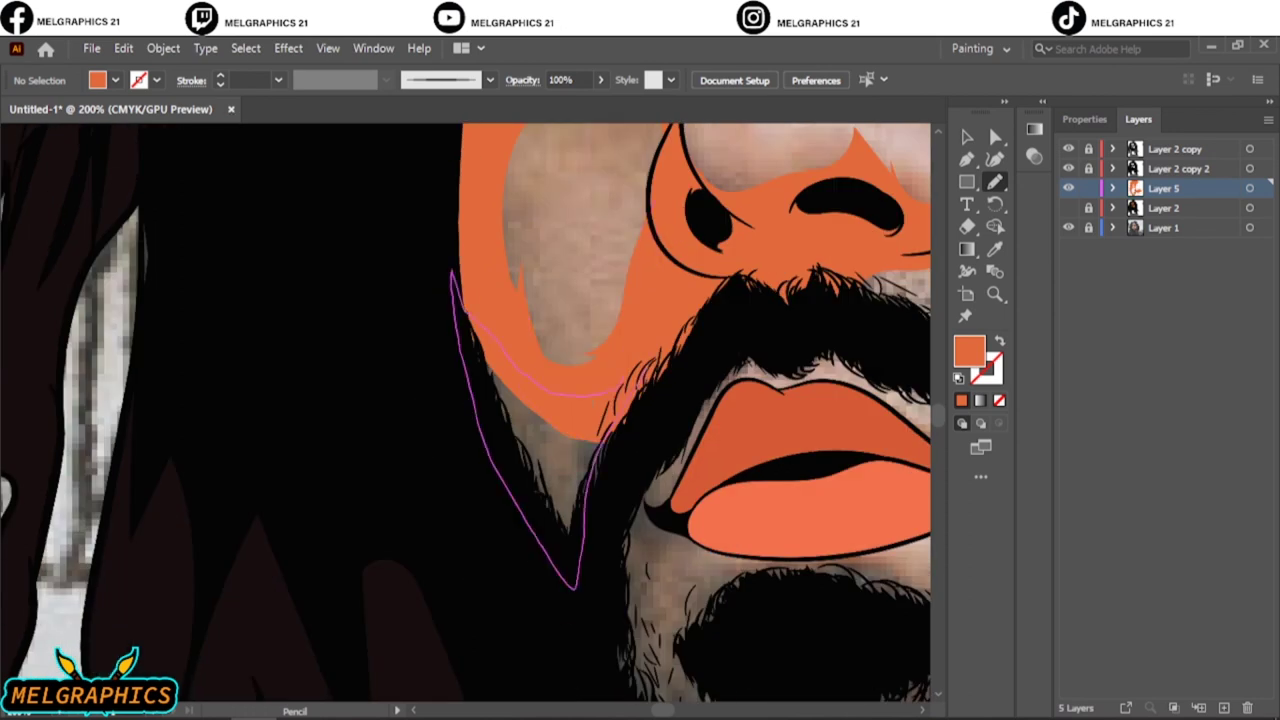
Hide the reference photo and select all the shading shapes on Layer 5.
key("ctrl+0")
left_click(1068, 227)
key("ctrl+1")
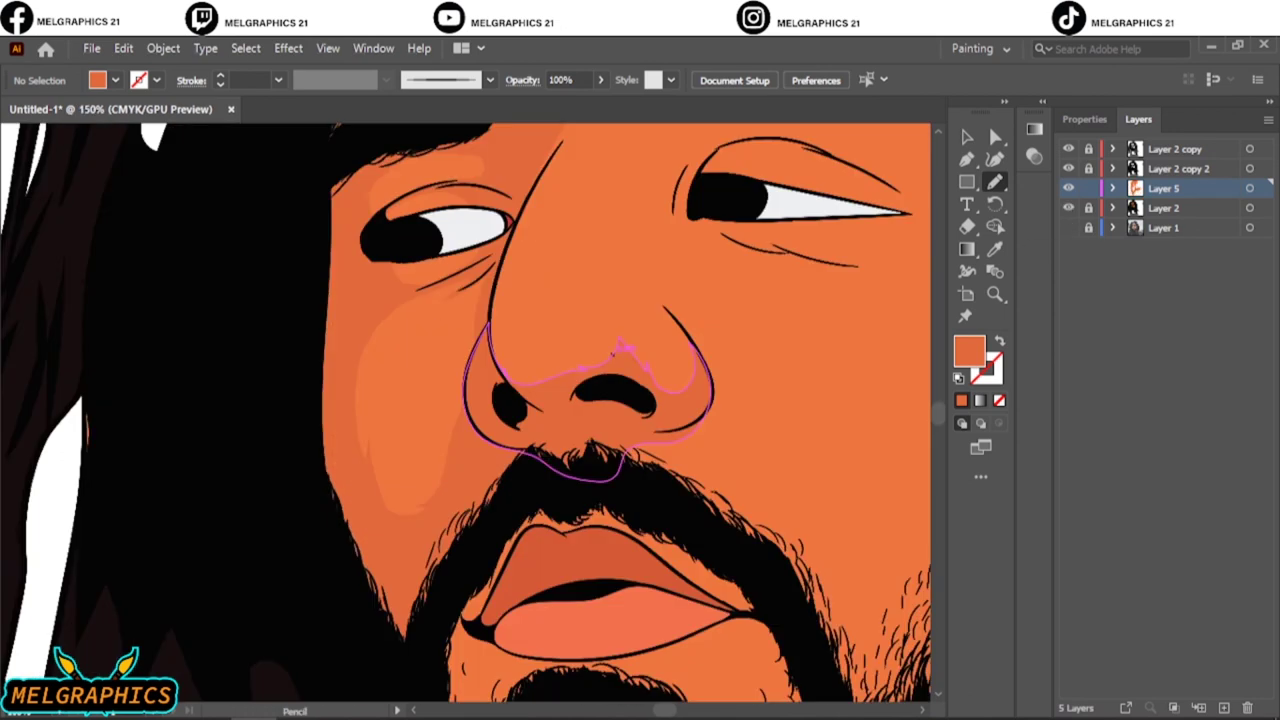
left_click(1250, 188)
Apply the darker orange DB6537 fill to the shading and show the reference photo again.
key("v")
double_click(969, 350)
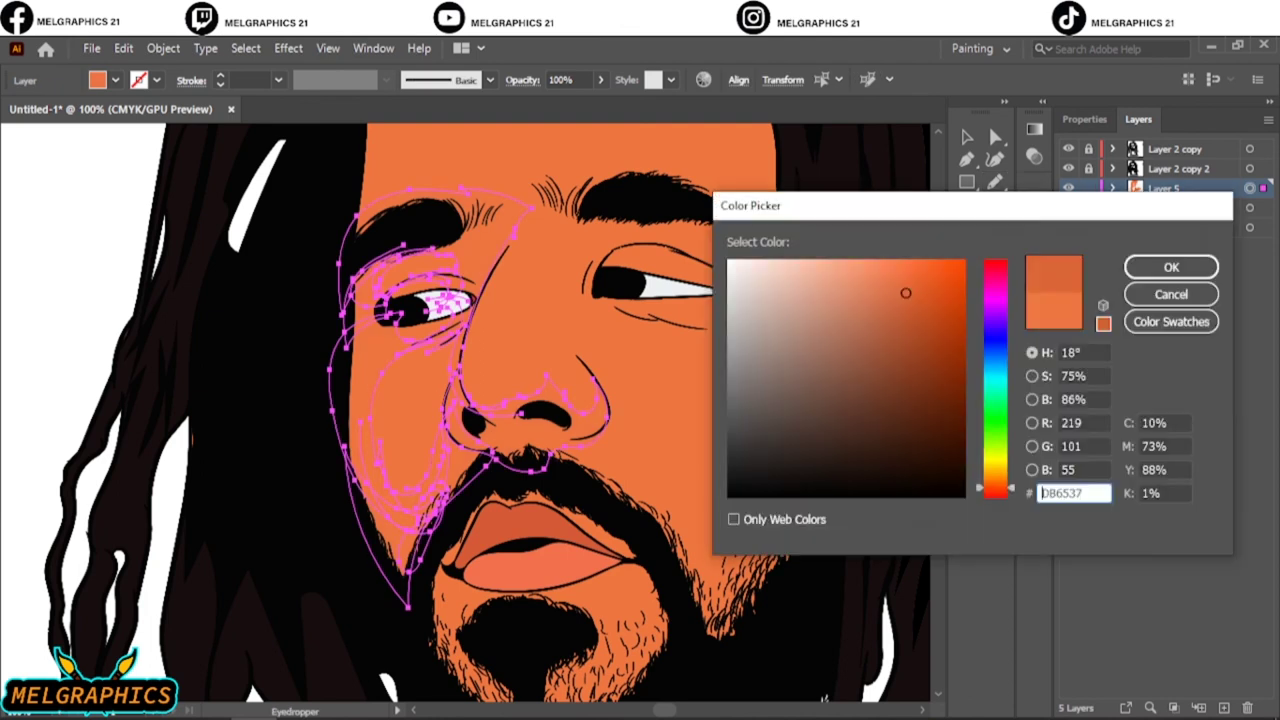
key("Return")
key("ctrl+shift+a")
key("ctrl+0")
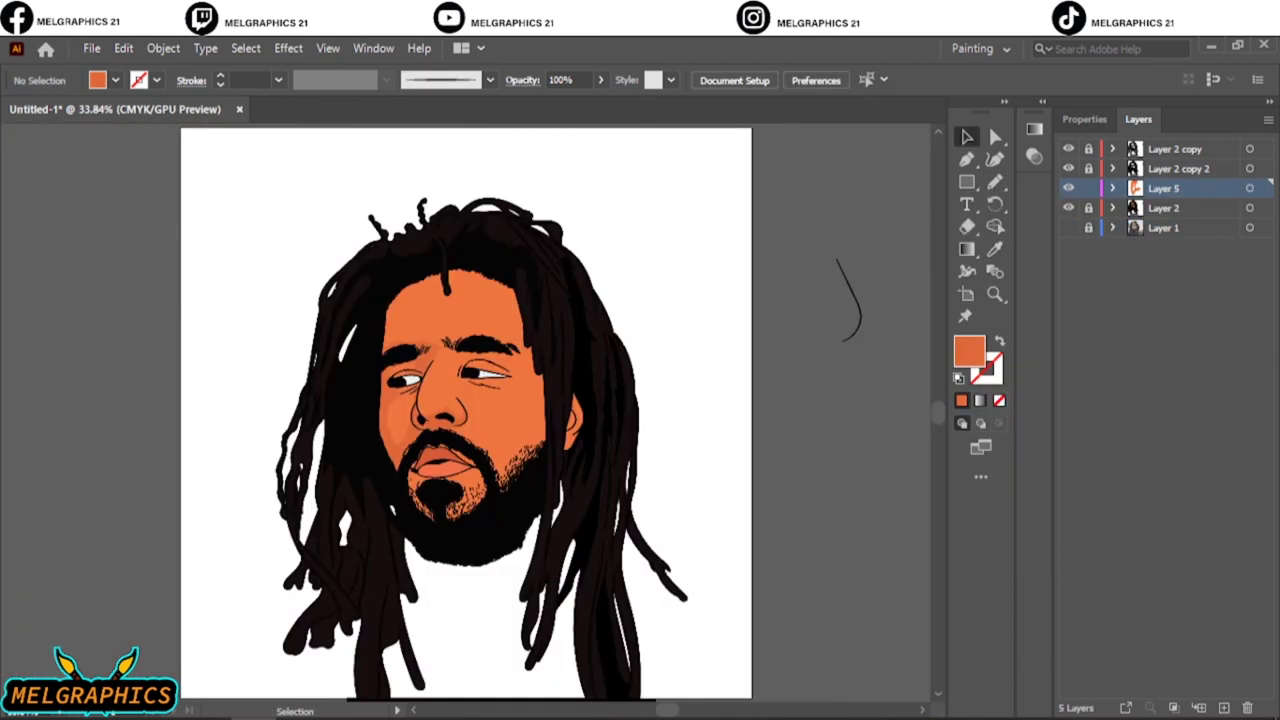
left_click(1068, 227)
Trace orange-filled shapes over the chin and along the upper lip.
scroll(447, 494, "up", 5)
key("n")
left_click_drag(486, 220, 530, 455)
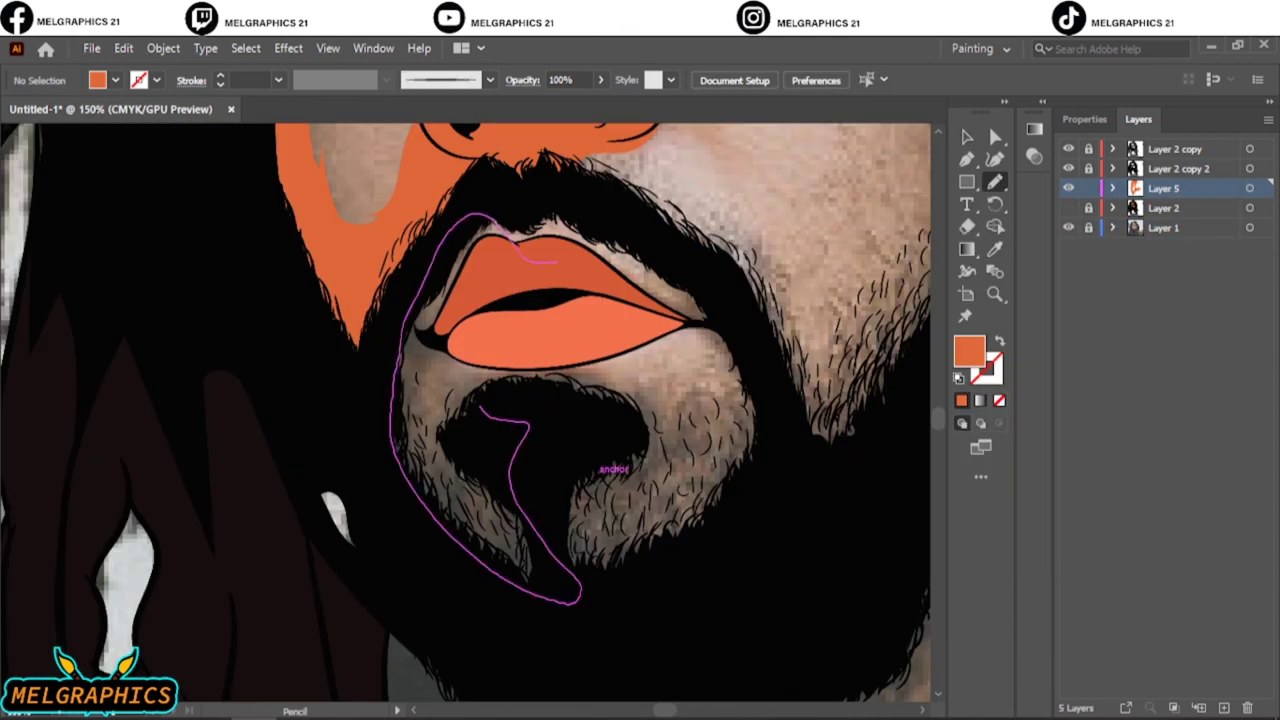
left_click_drag(600, 322, 760, 380)
left_click_drag(510, 241, 506, 272)
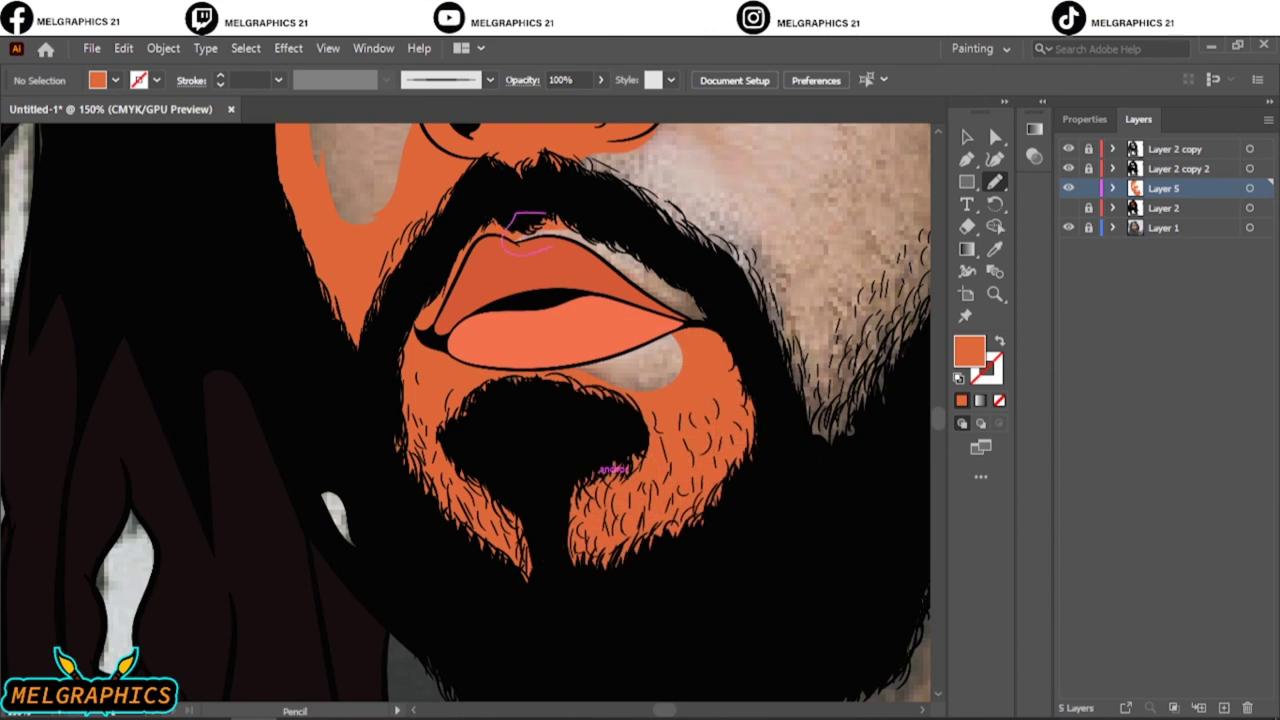
left_click_drag(545, 215, 700, 300)
left_click_drag(850, 400, 560, 600)
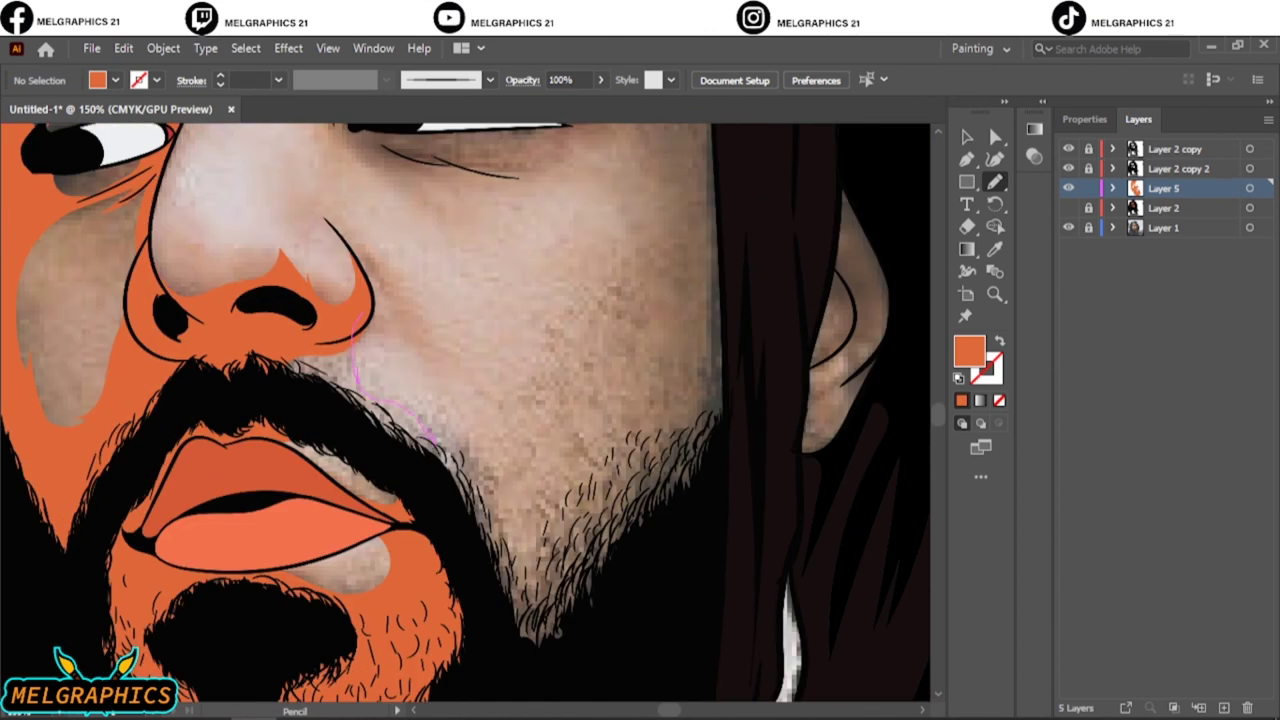
Fill the cheek beside the beard, nose-to-jaw area and brow with orange shapes.
left_click_drag(438, 440, 465, 480)
mouse_move(372, 305)
left_mouse_down()
mouse_move(520, 640)
mouse_move(696, 244)
left_mouse_up()
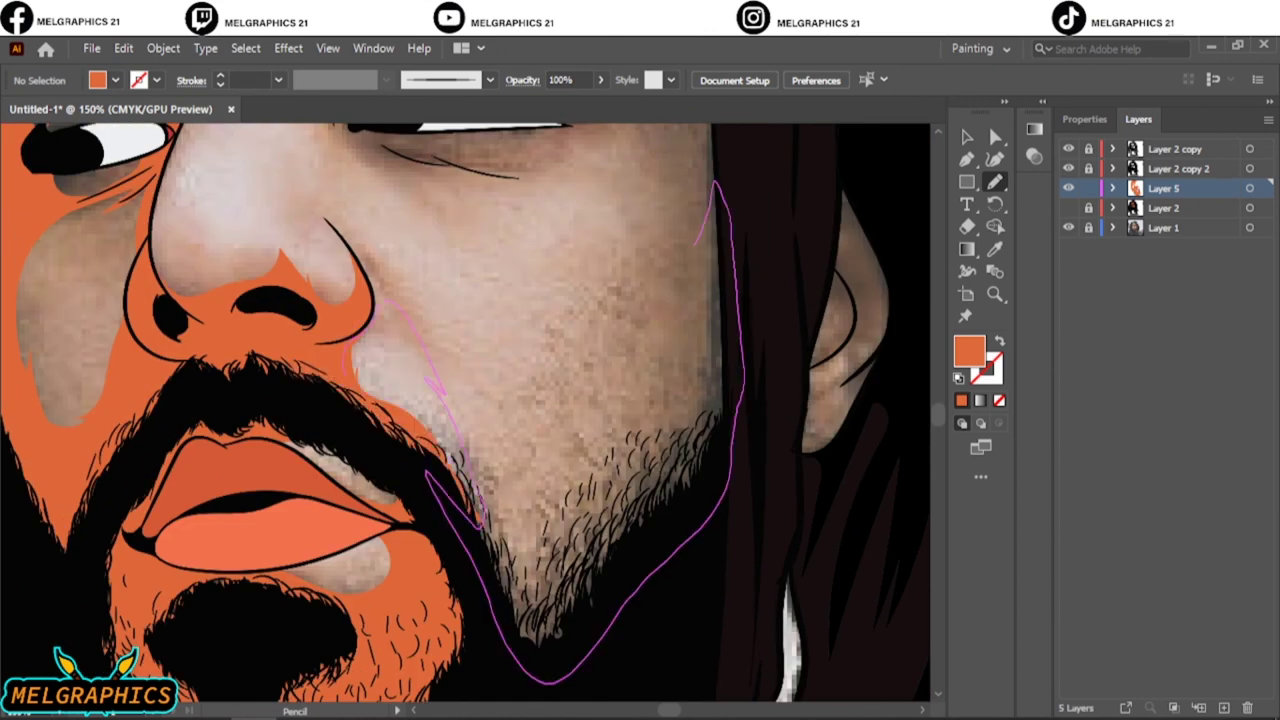
left_click_drag(480, 520, 332, 226)
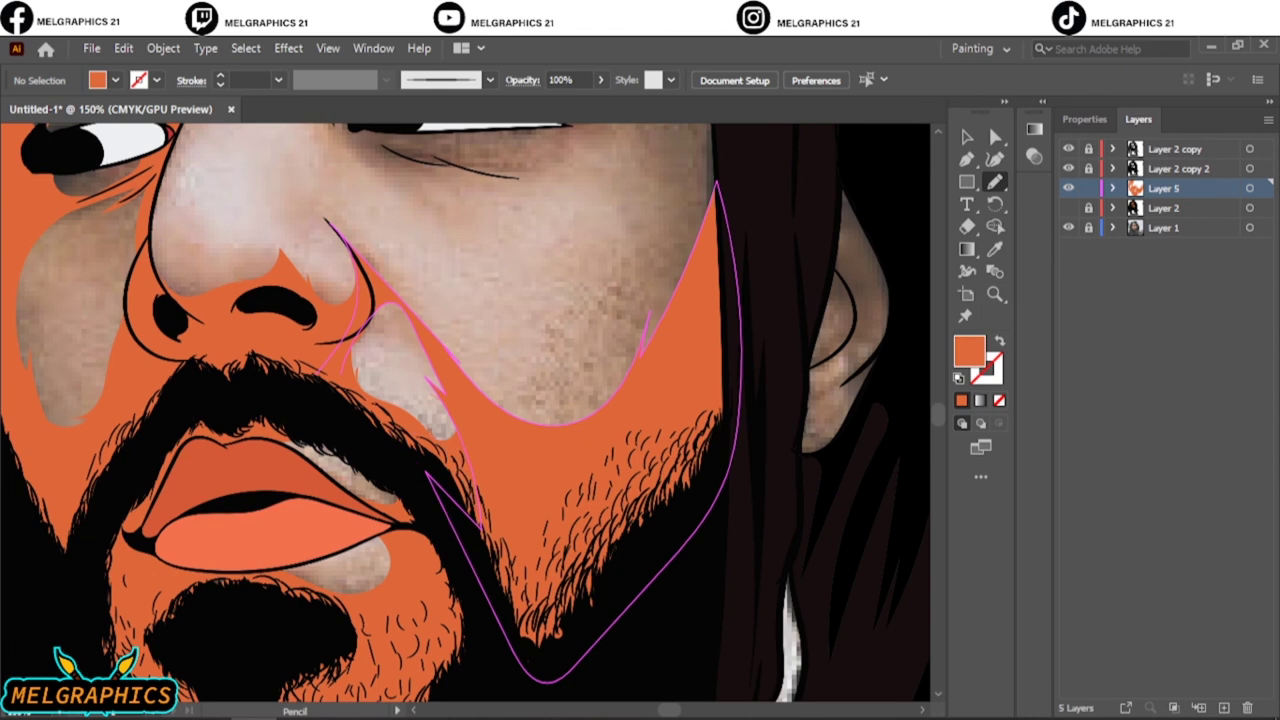
scroll(708, 306, "up", 5)
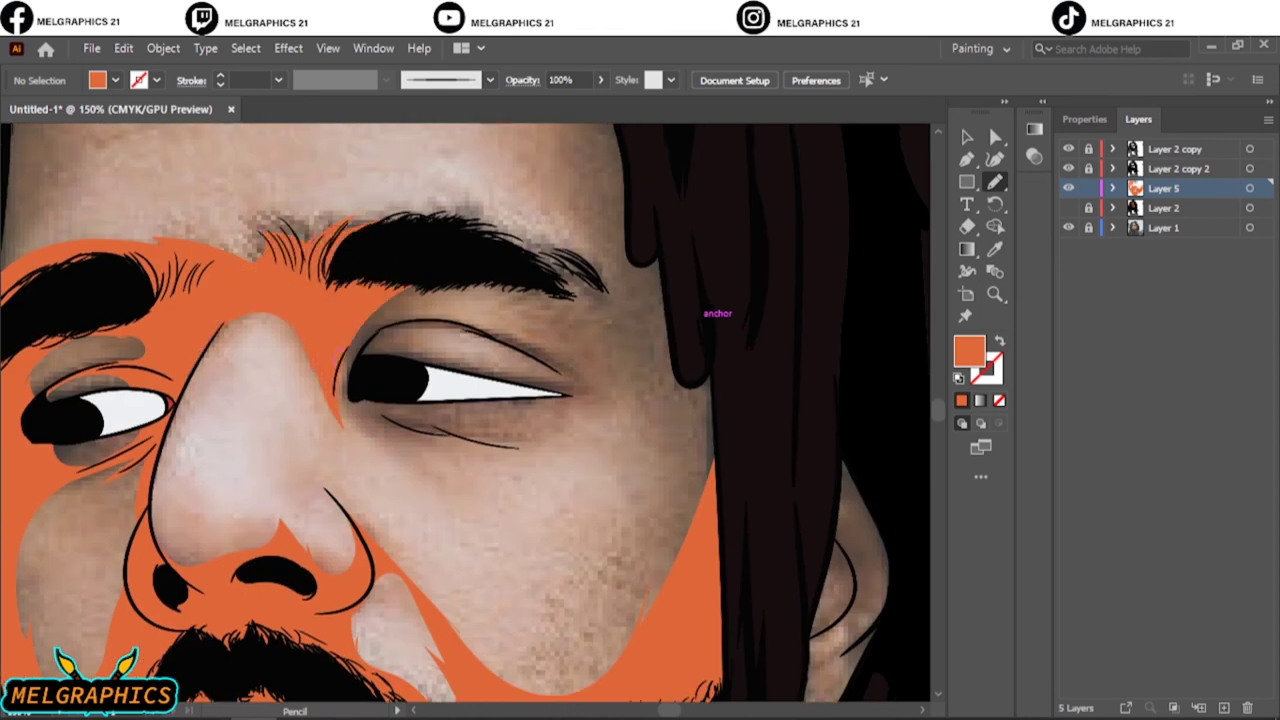
left_click_drag(712, 320, 350, 245)
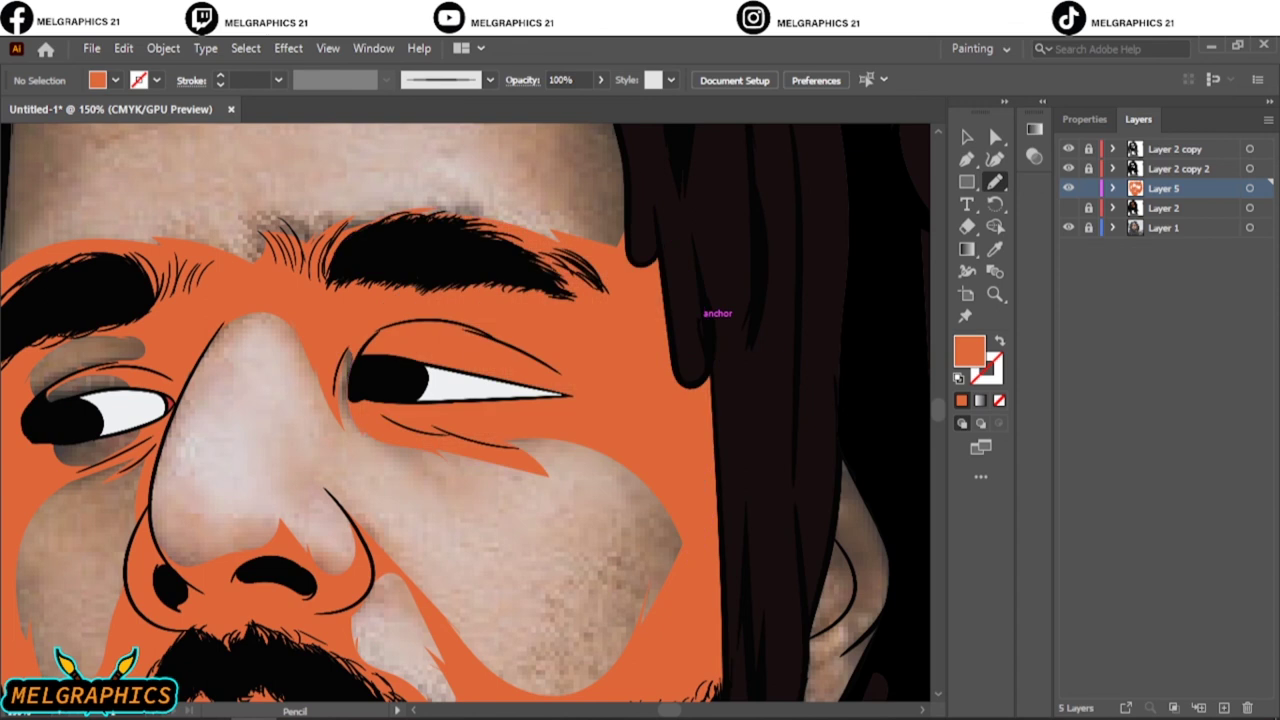
scroll(605, 462, "down", 5)
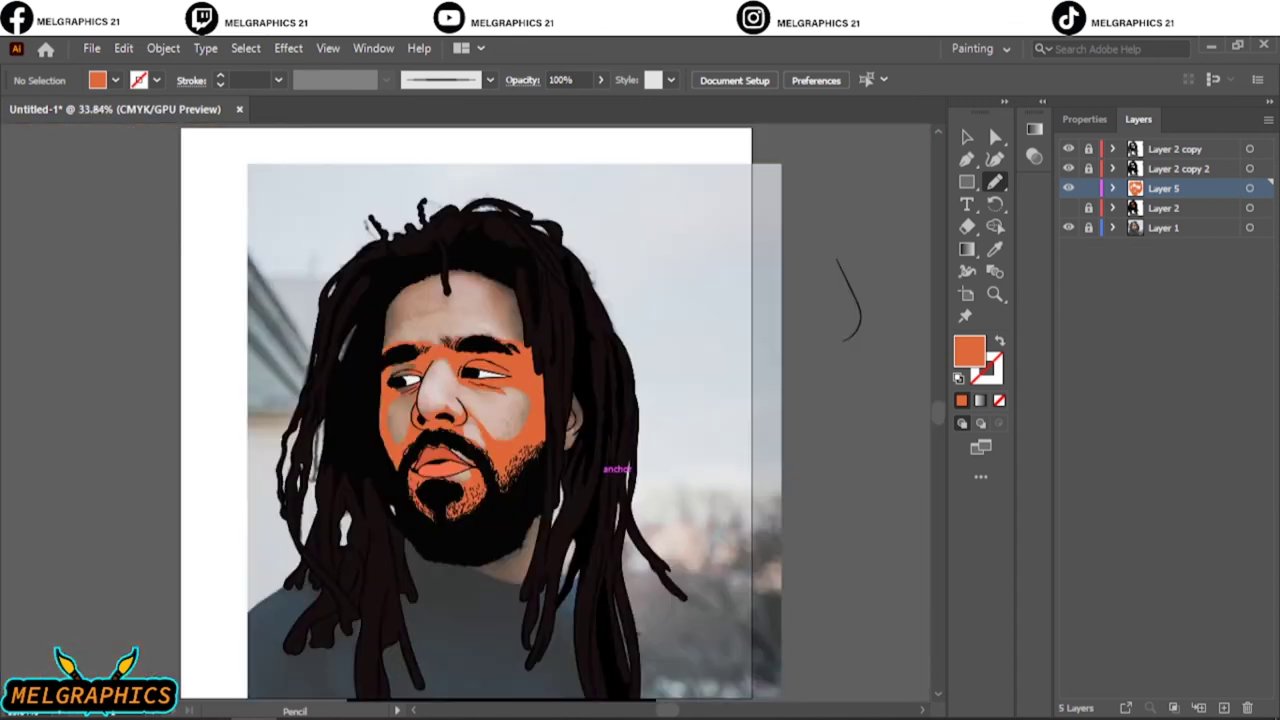
scroll(447, 386, "up", 5)
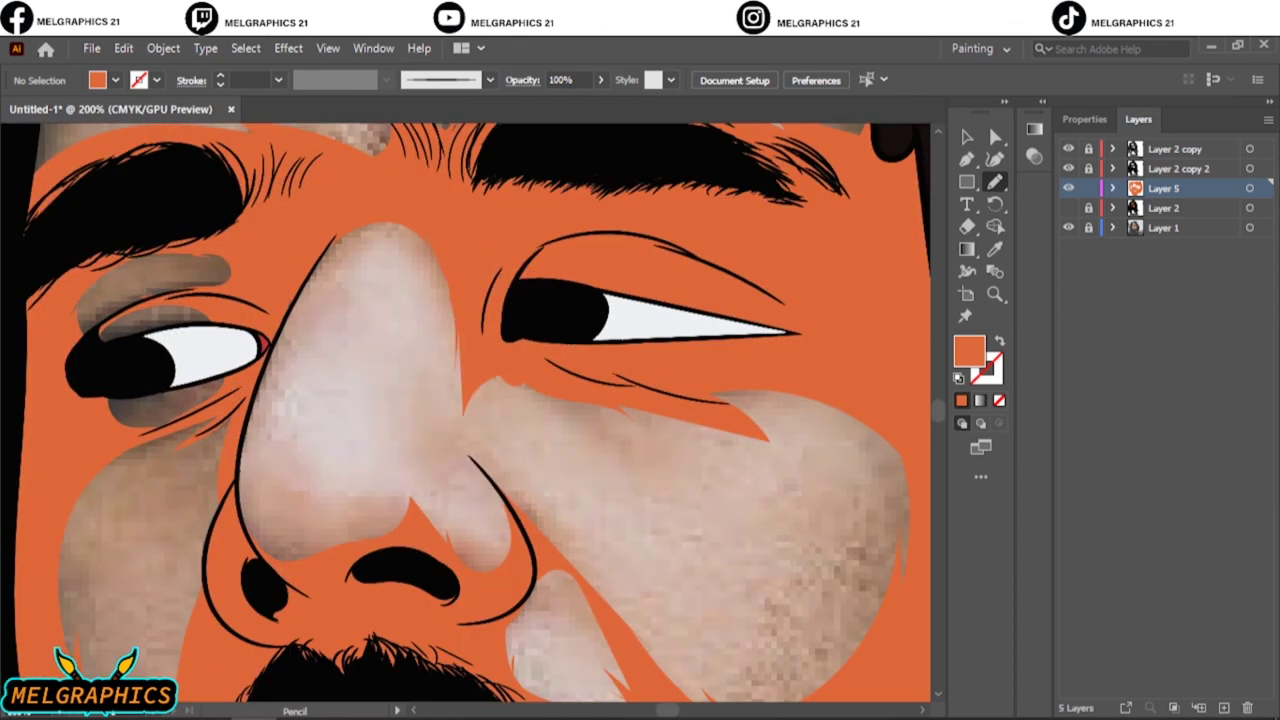
Extend the orange fill across the forehead and reveal the reference photo.
left_click_drag(457, 368, 598, 406)
scroll(598, 406, "down", 5)
scroll(498, 305, "up", 4)
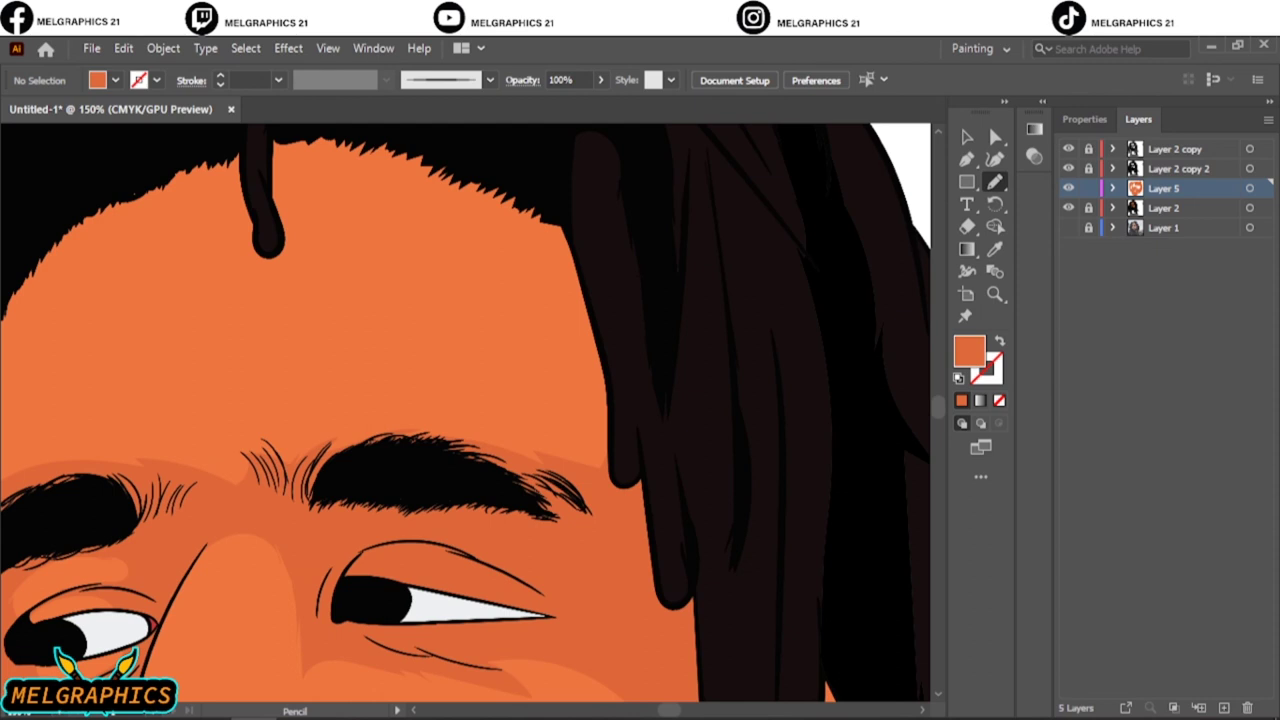
left_click(1068, 228)
left_click(1068, 208)
Fill the ear area orange, then restore the artwork layers over the photo.
scroll(465, 410, "left", 4)
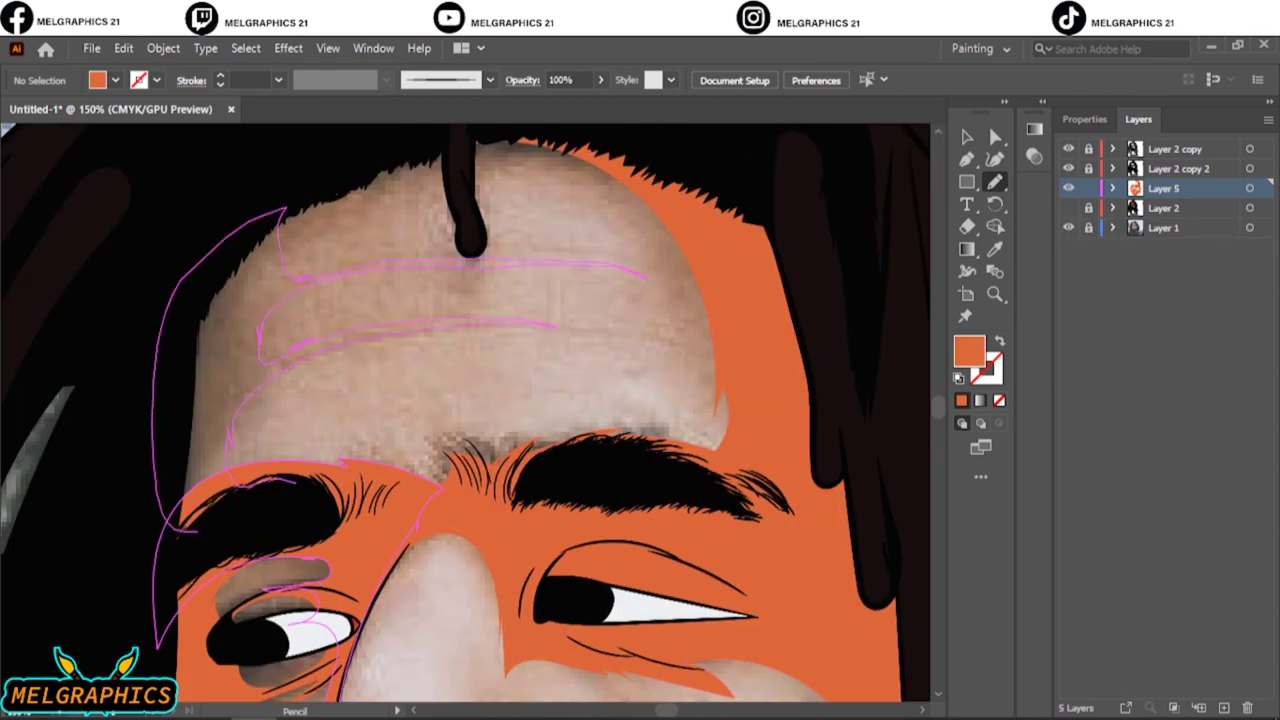
scroll(465, 410, "down", 5)
scroll(530, 420, "up", 6)
scroll(465, 410, "left", 2)
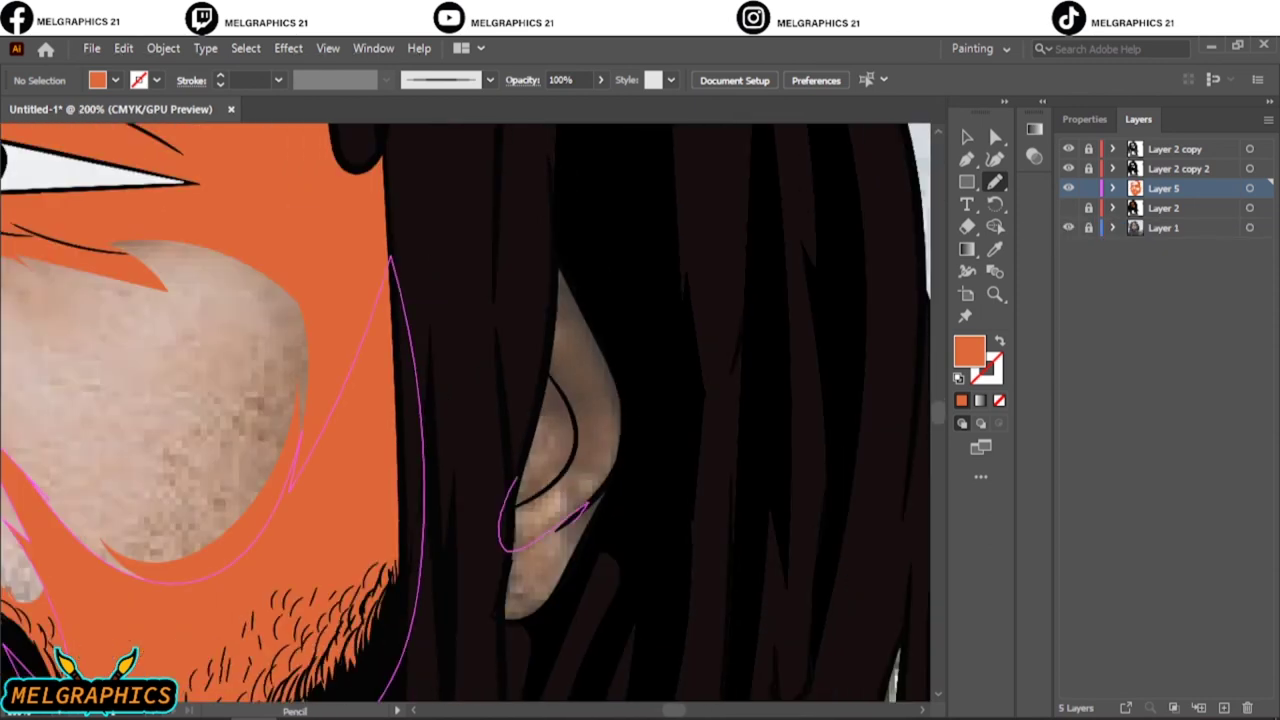
left_click_drag(590, 495, 515, 480)
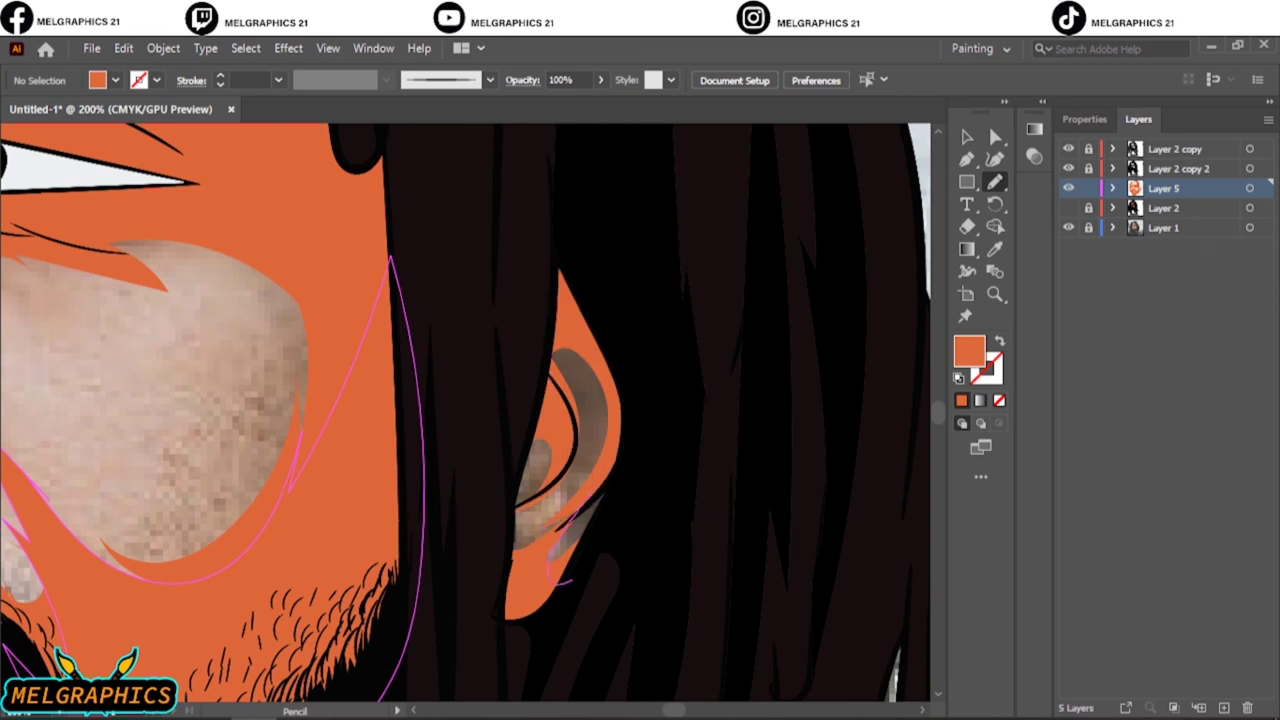
key("ctrl+0")
left_click(1068, 208)
left_click(1068, 228)
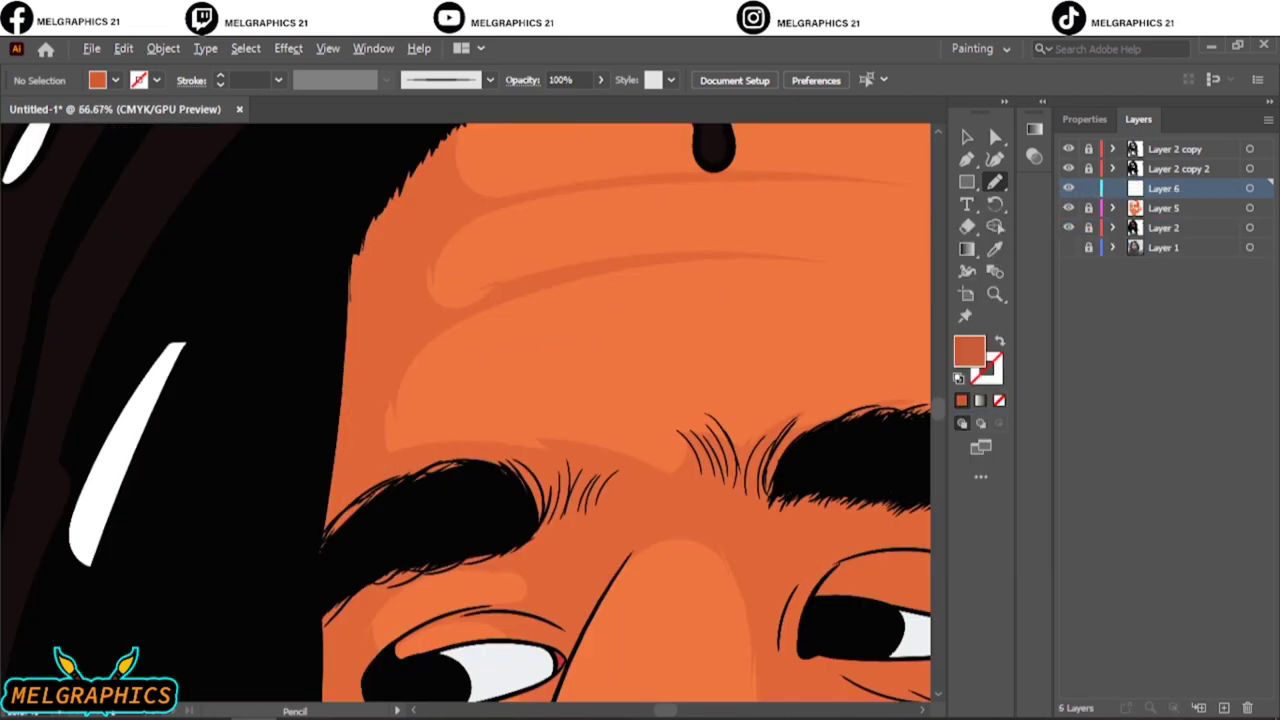
Show the hidden artwork layer and draw darker orange forehead wrinkles and eyebrow shading.
left_click(1068, 228)
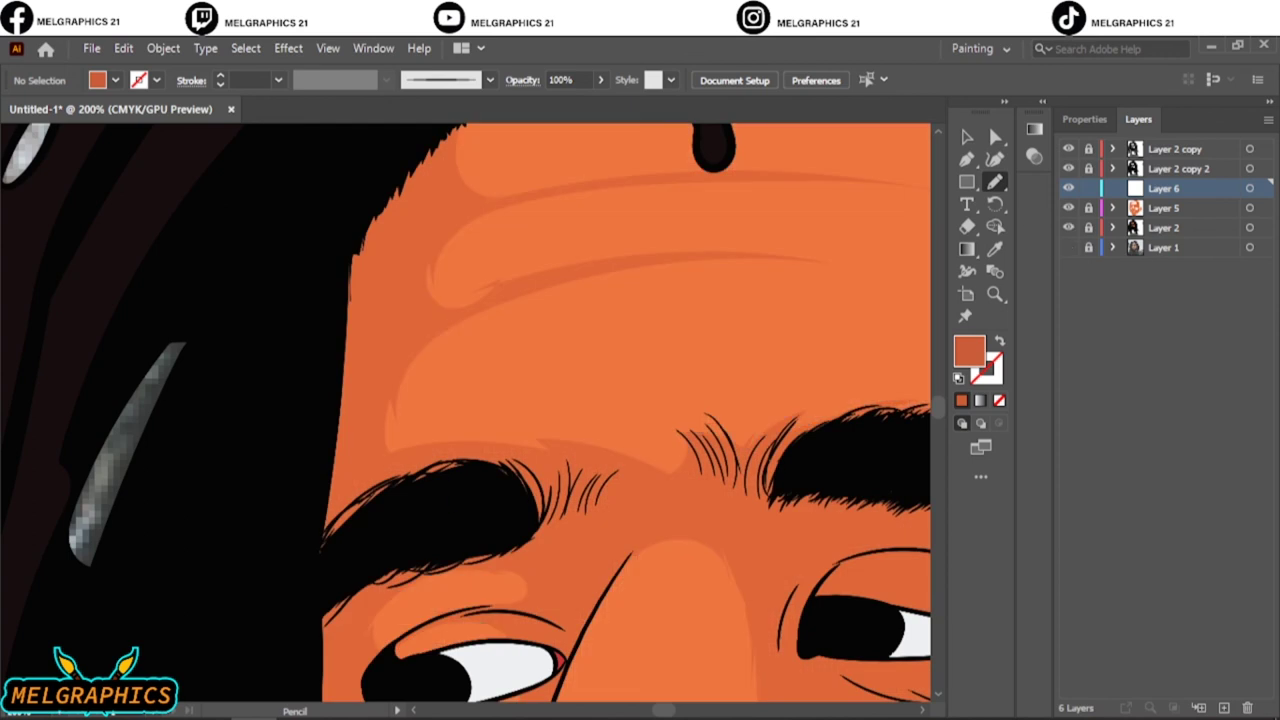
mouse_move(455, 505)
left_mouse_down()
mouse_move(375, 392)
mouse_move(395, 322)
left_mouse_up()
mouse_move(395, 462)
left_mouse_down()
mouse_move(628, 266)
mouse_move(450, 300)
mouse_move(724, 178)
mouse_move(846, 181)
left_mouse_up()
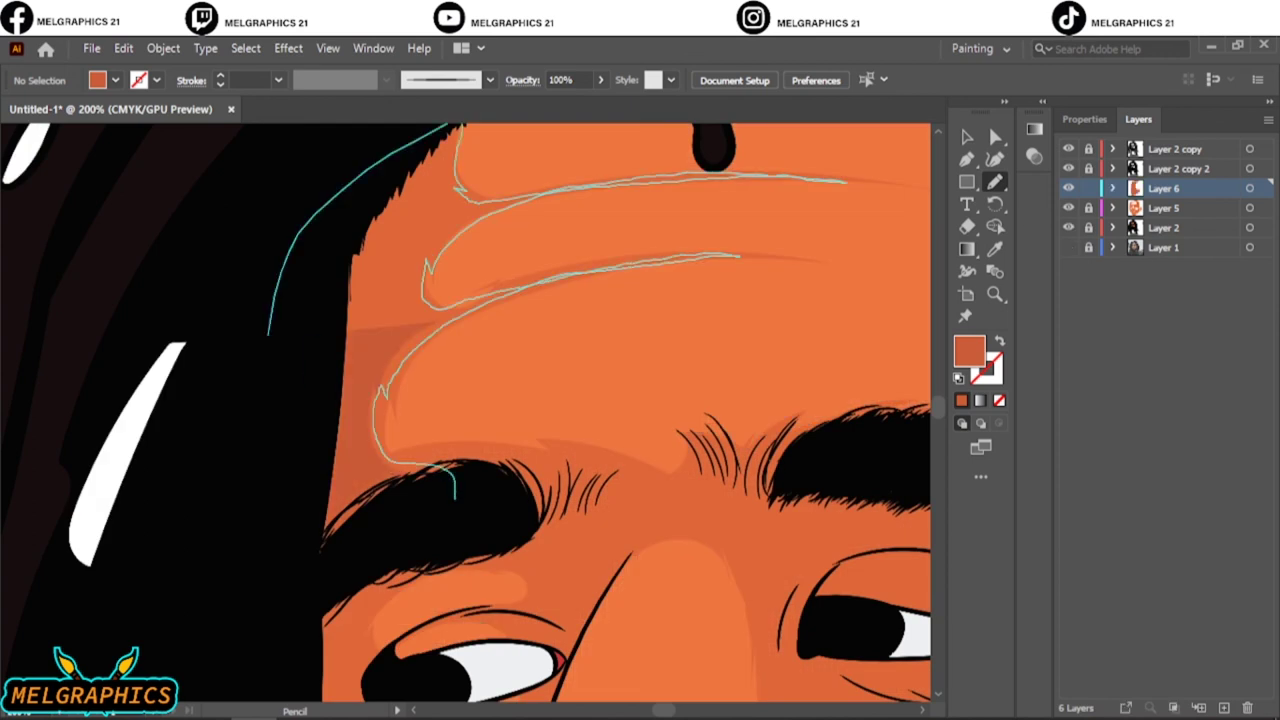
key("ctrl+0")
scroll(410, 360, "up", 5)
left_click_drag(242, 262, 614, 292)
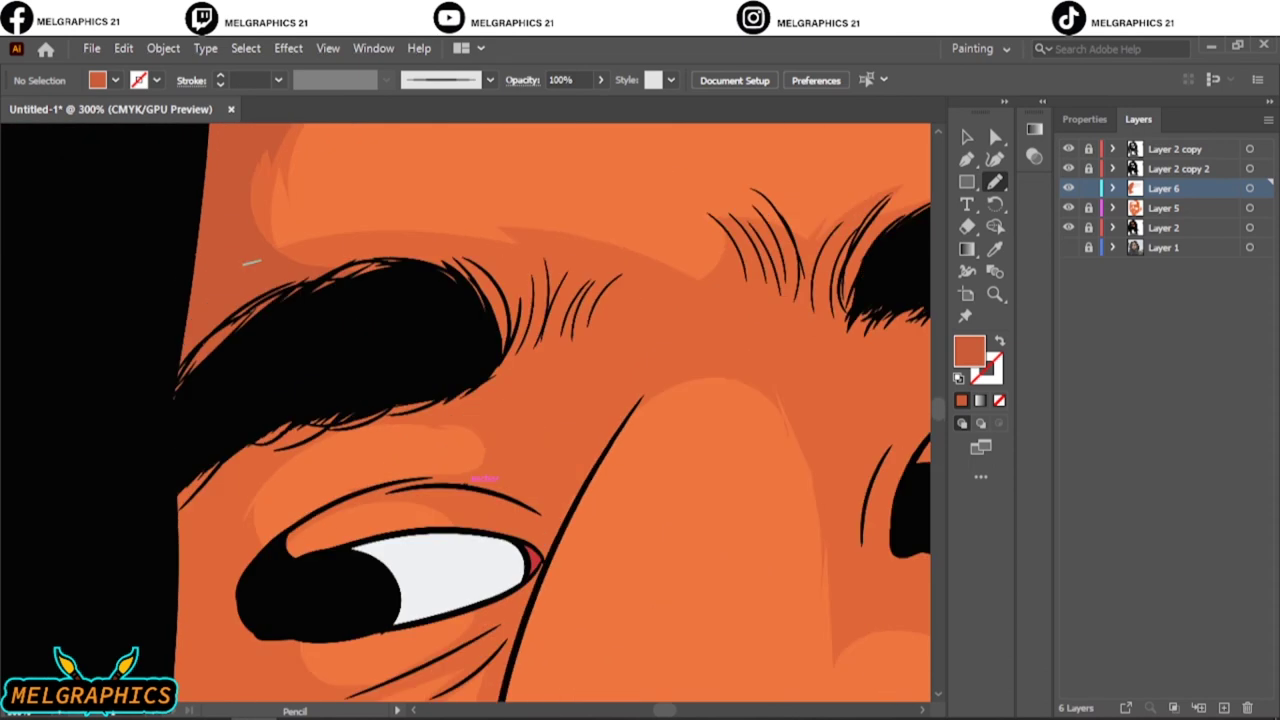
mouse_move(540, 565)
left_mouse_down()
mouse_move(500, 465)
mouse_move(712, 226)
left_mouse_up()
Shade under the left eye and outline the nose edge around the nostril.
scroll(540, 450, "down", 3)
scroll(547, 413, "down", 1)
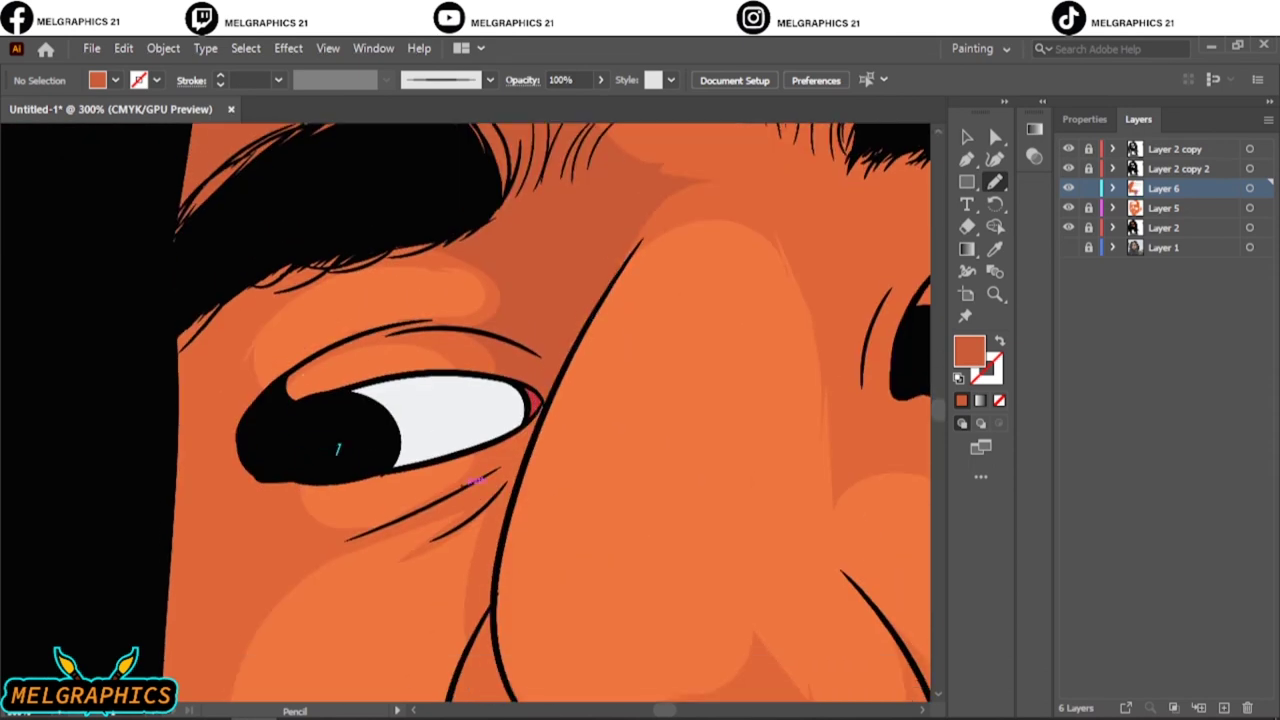
mouse_move(400, 340)
left_mouse_down()
mouse_move(476, 482)
mouse_move(430, 540)
left_mouse_up()
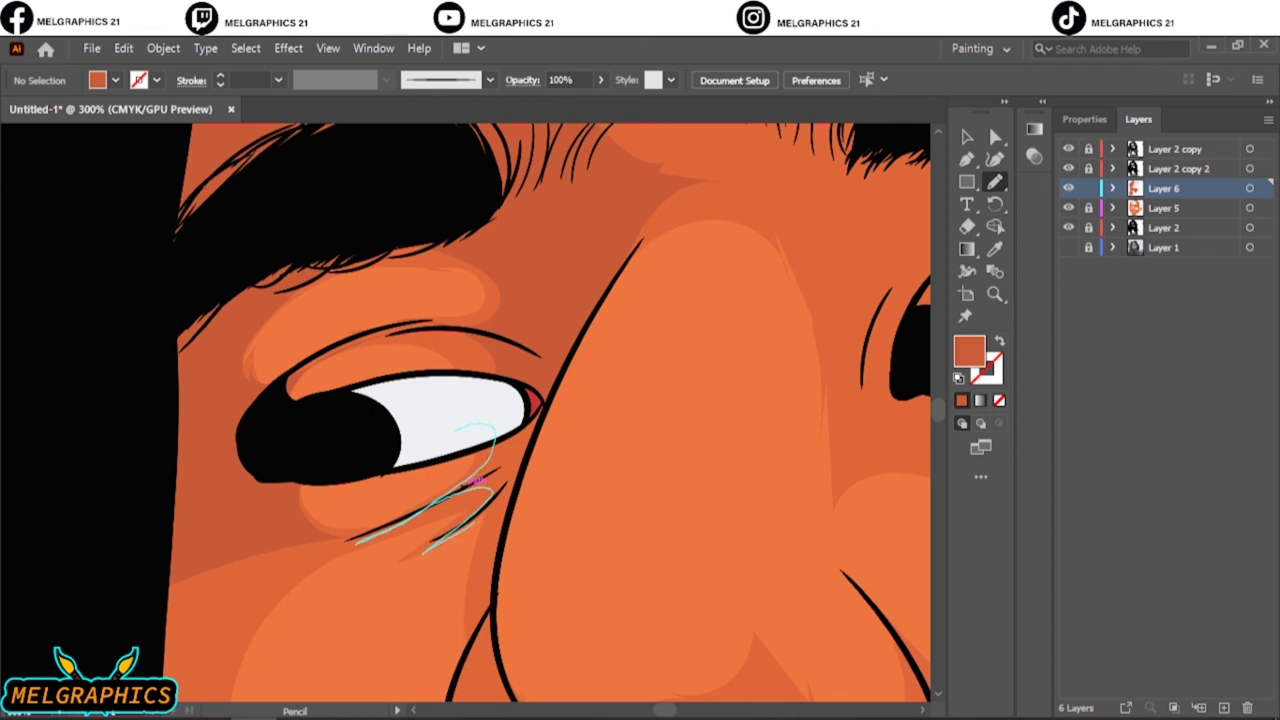
scroll(465, 485, "down", 6)
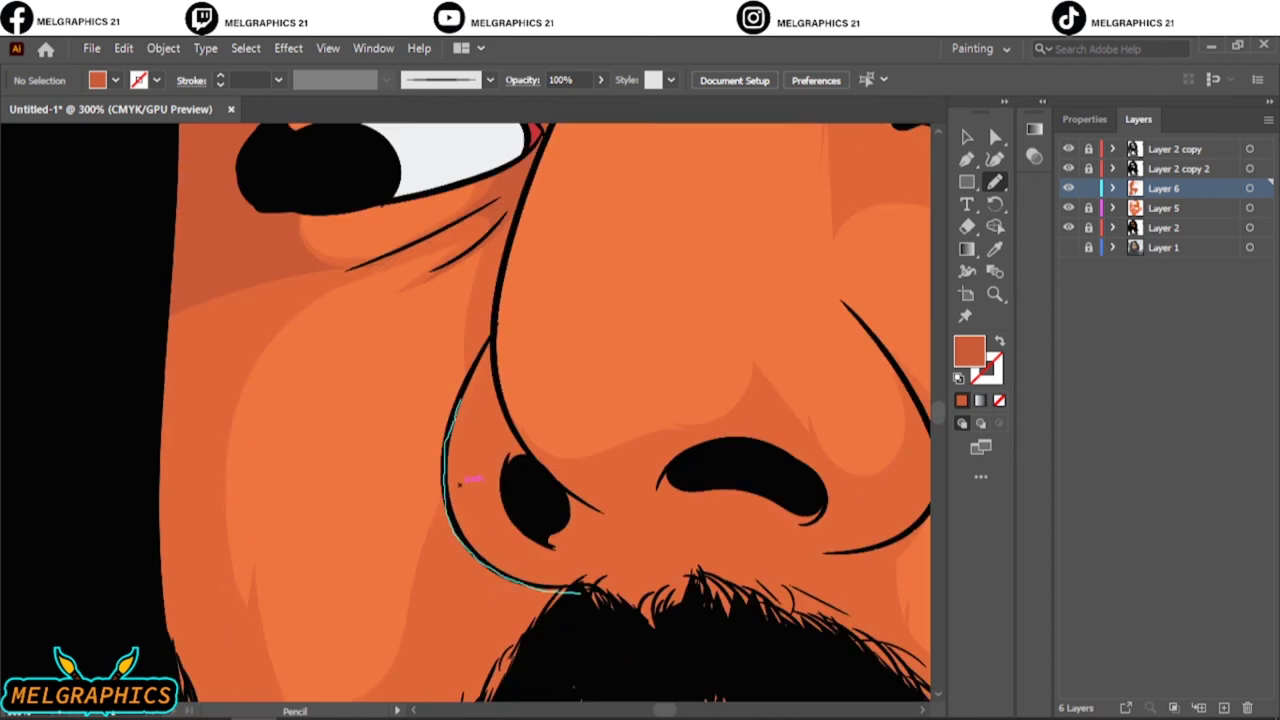
left_click_drag(545, 480, 470, 462)
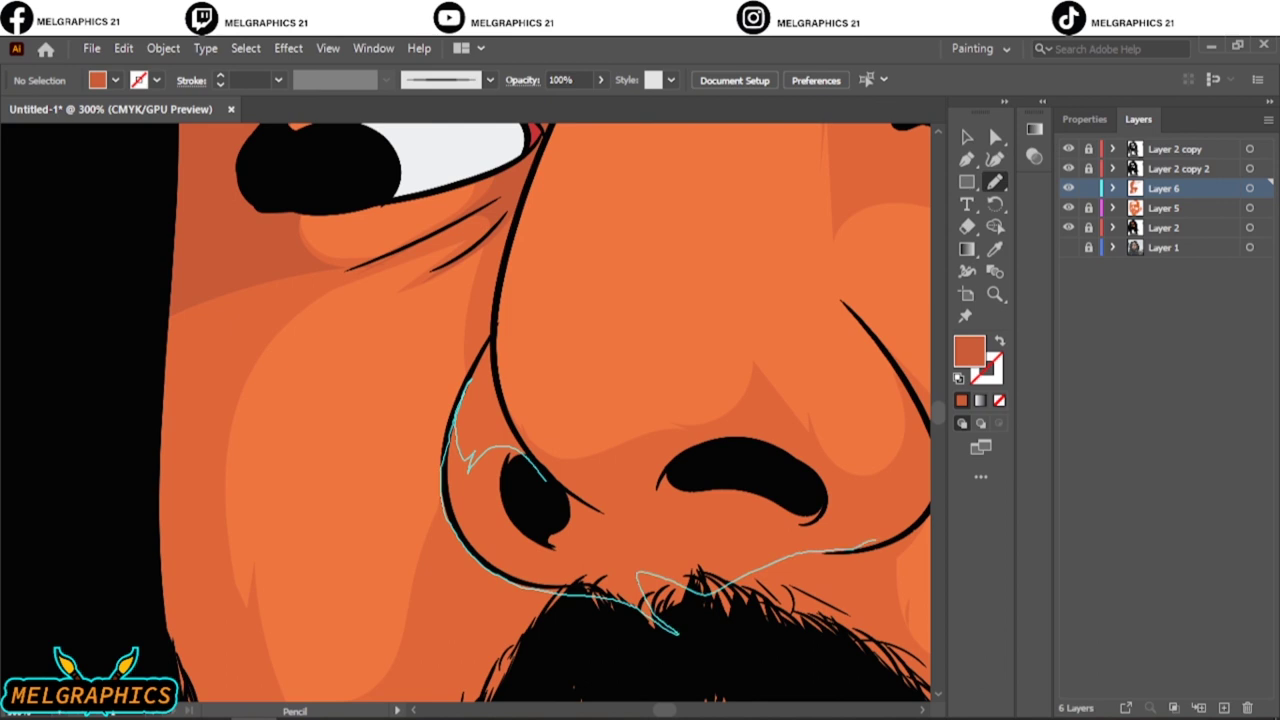
left_click_drag(910, 400, 600, 490)
key("ctrl+0")
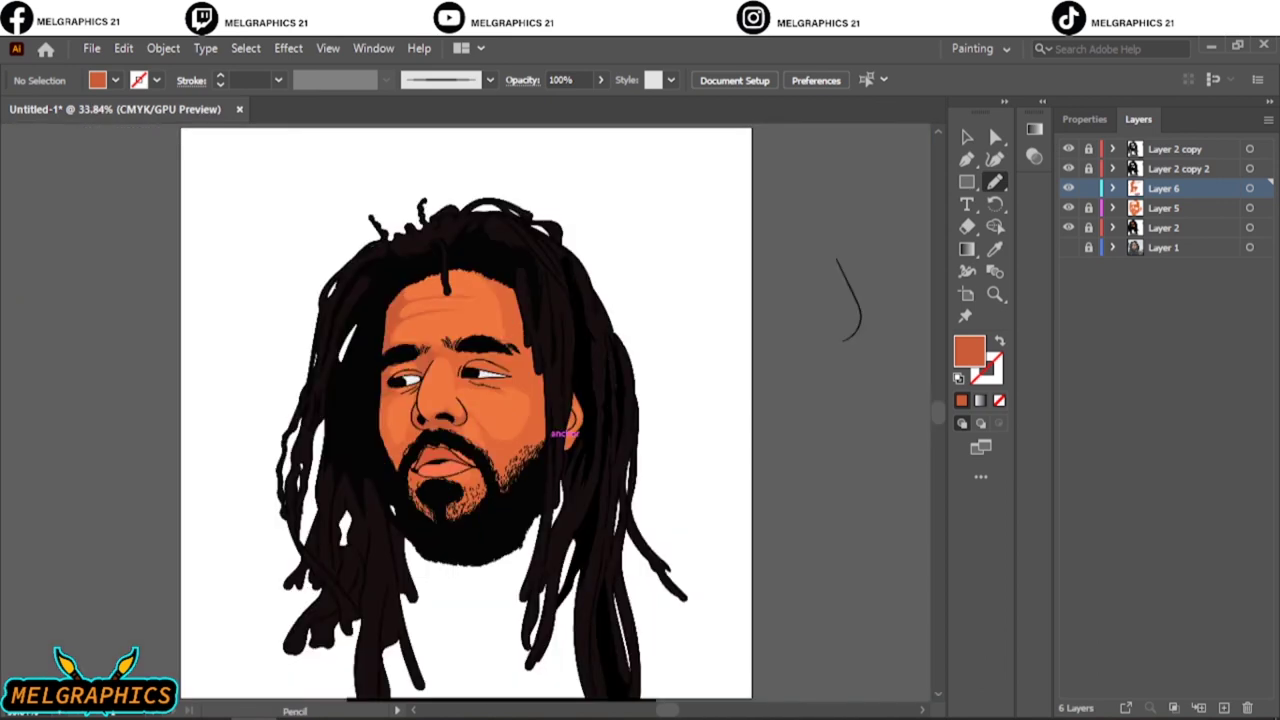
scroll(552, 434, "up", 5)
Shade the left cheek, nostril-to-moustache crease, below the lower lip and chin beard.
left_click_drag(300, 218, 345, 680)
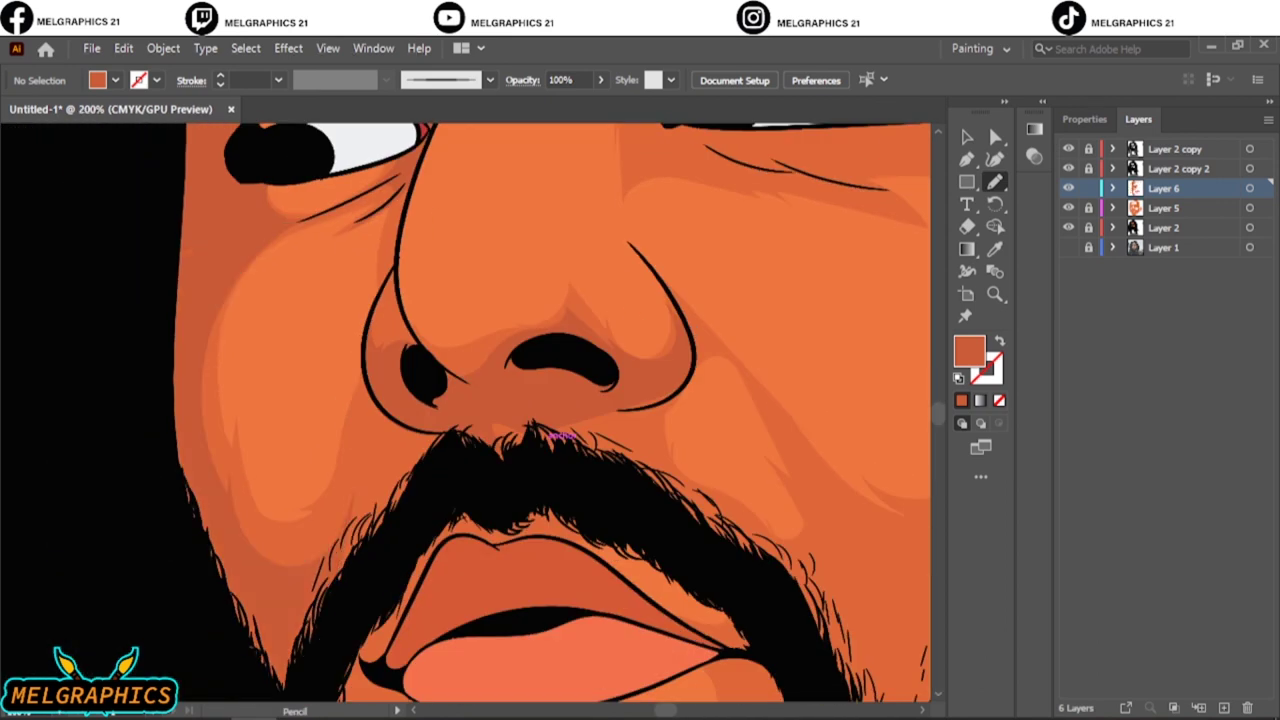
left_click_drag(368, 365, 460, 454)
mouse_move(371, 443)
left_mouse_down()
mouse_move(528, 400)
mouse_move(440, 71)
left_mouse_up()
mouse_move(250, 245)
left_mouse_down()
mouse_move(323, 606)
mouse_move(398, 628)
left_mouse_up()
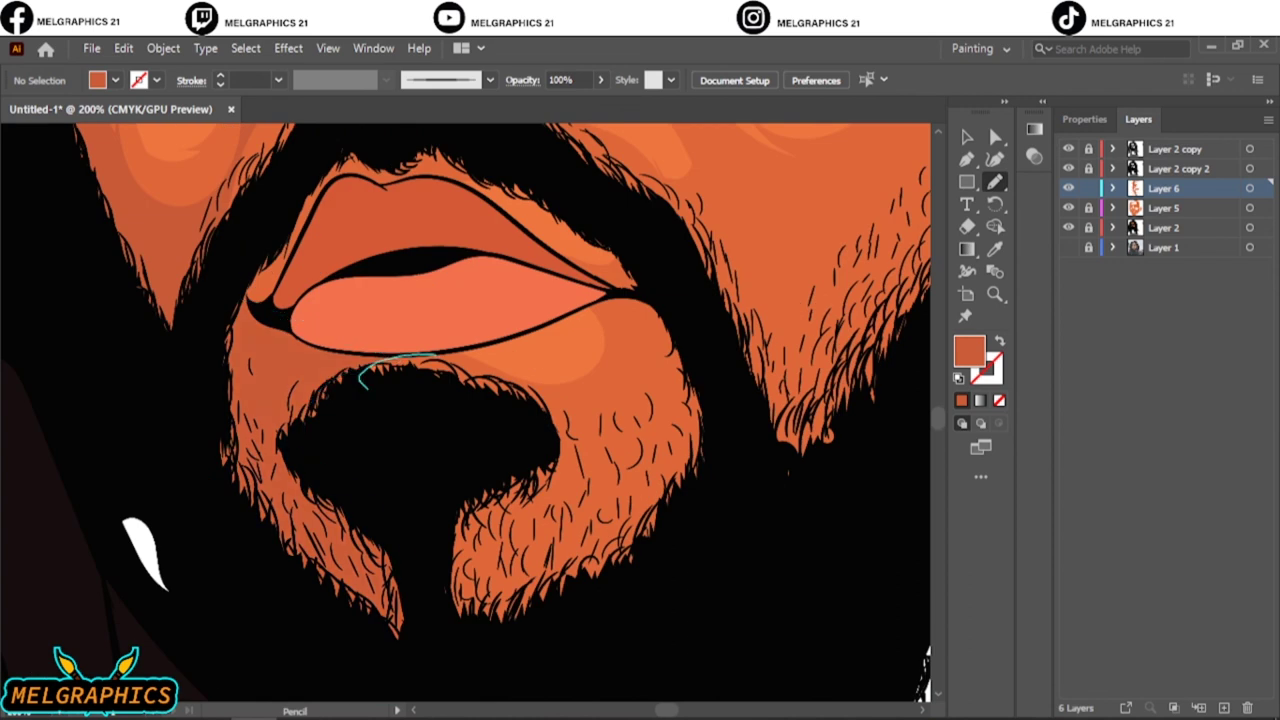
left_click_drag(366, 371, 457, 614)
key("ctrl+0")
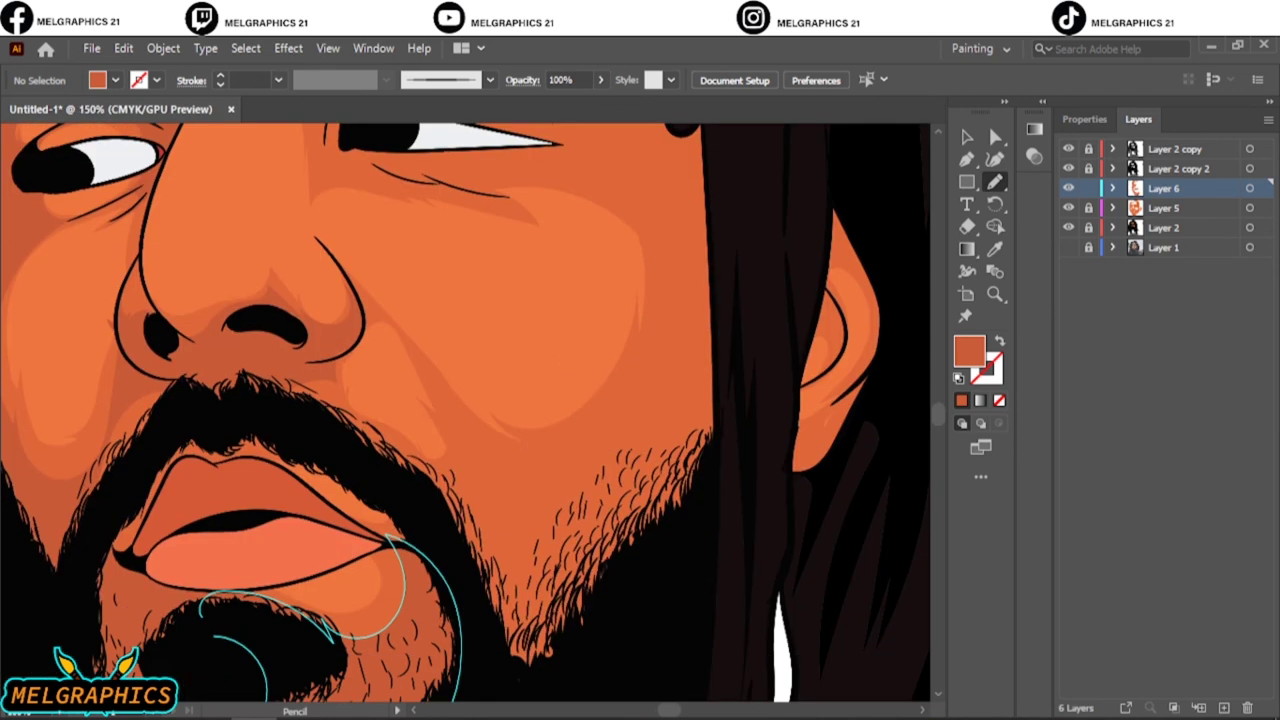
Add darker shading on the cheeks, lip corner, ear, and around the right eye and brow.
left_click_drag(672, 110, 470, 530)
mouse_move(380, 467)
left_mouse_down()
mouse_move(440, 470)
mouse_move(729, 243)
mouse_move(457, 686)
left_mouse_up()
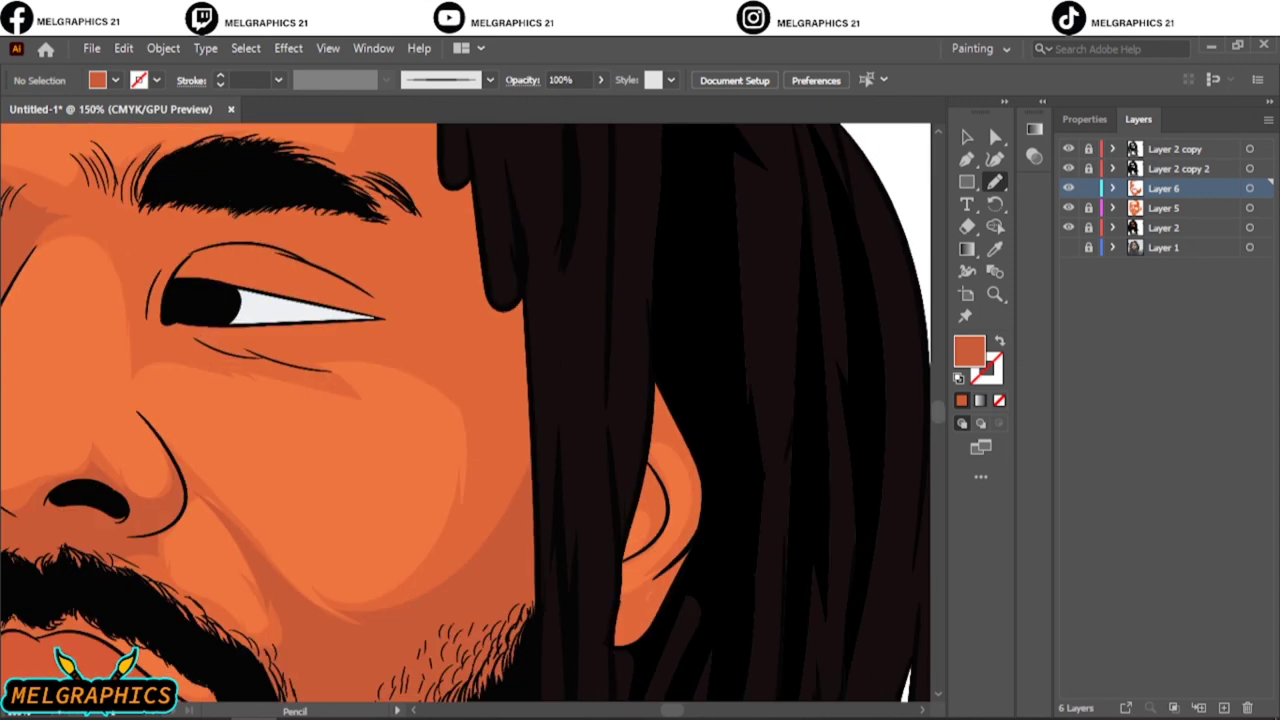
left_click_drag(470, 600, 365, 330)
left_click_drag(603, 578, 600, 604)
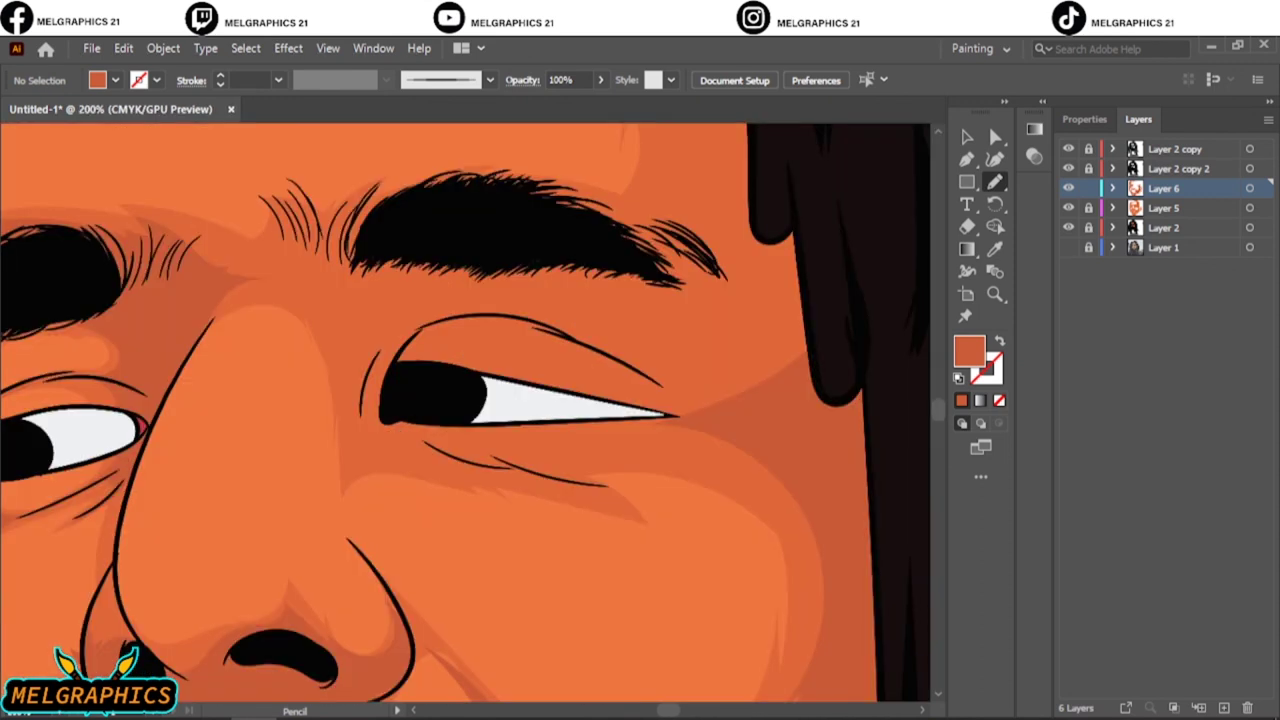
left_click_drag(430, 430, 366, 492)
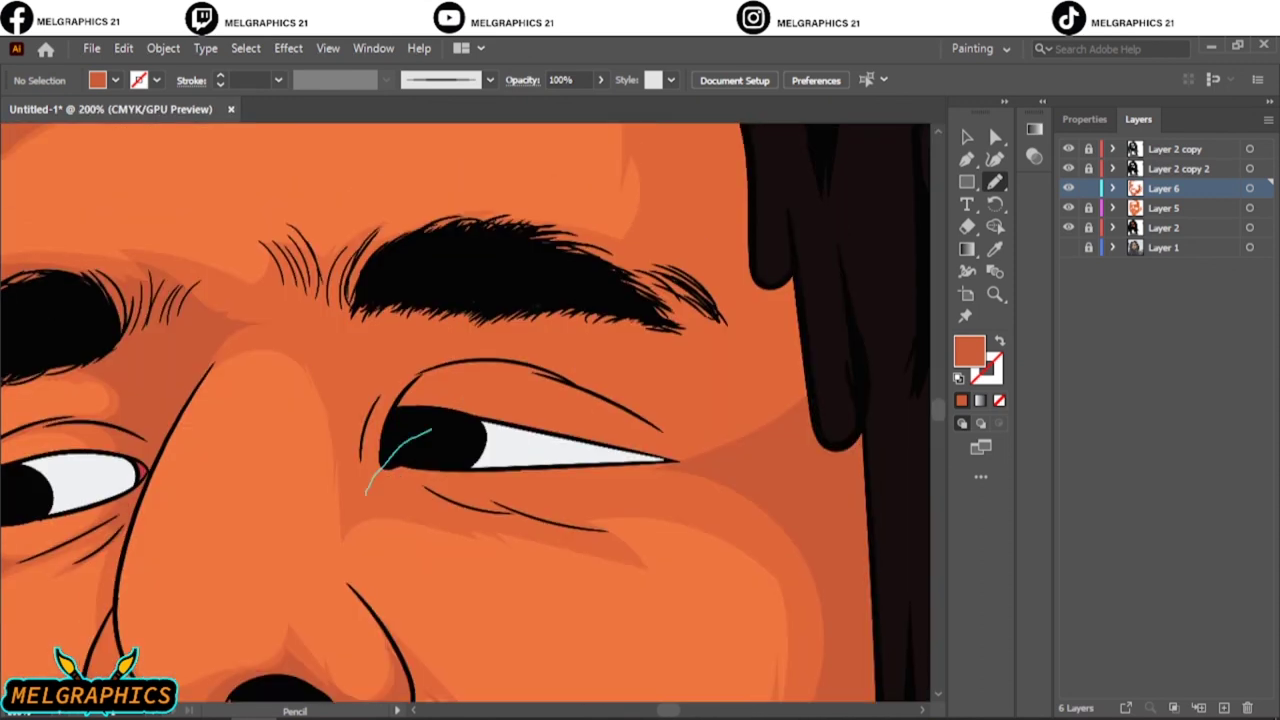
left_click_drag(360, 275, 560, 300)
left_click_drag(440, 250, 805, 175)
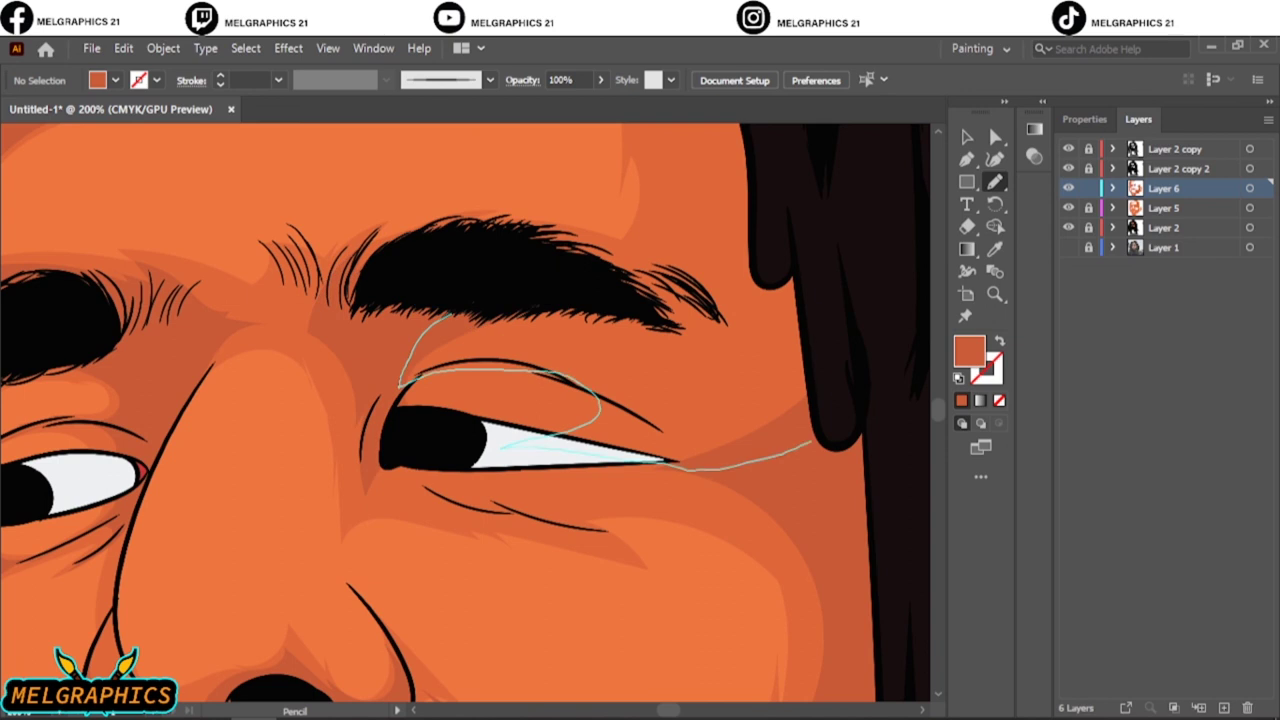
mouse_move(320, 335)
left_mouse_down()
mouse_move(520, 505)
mouse_move(828, 630)
left_mouse_up()
scroll(828, 630, "down", 2)
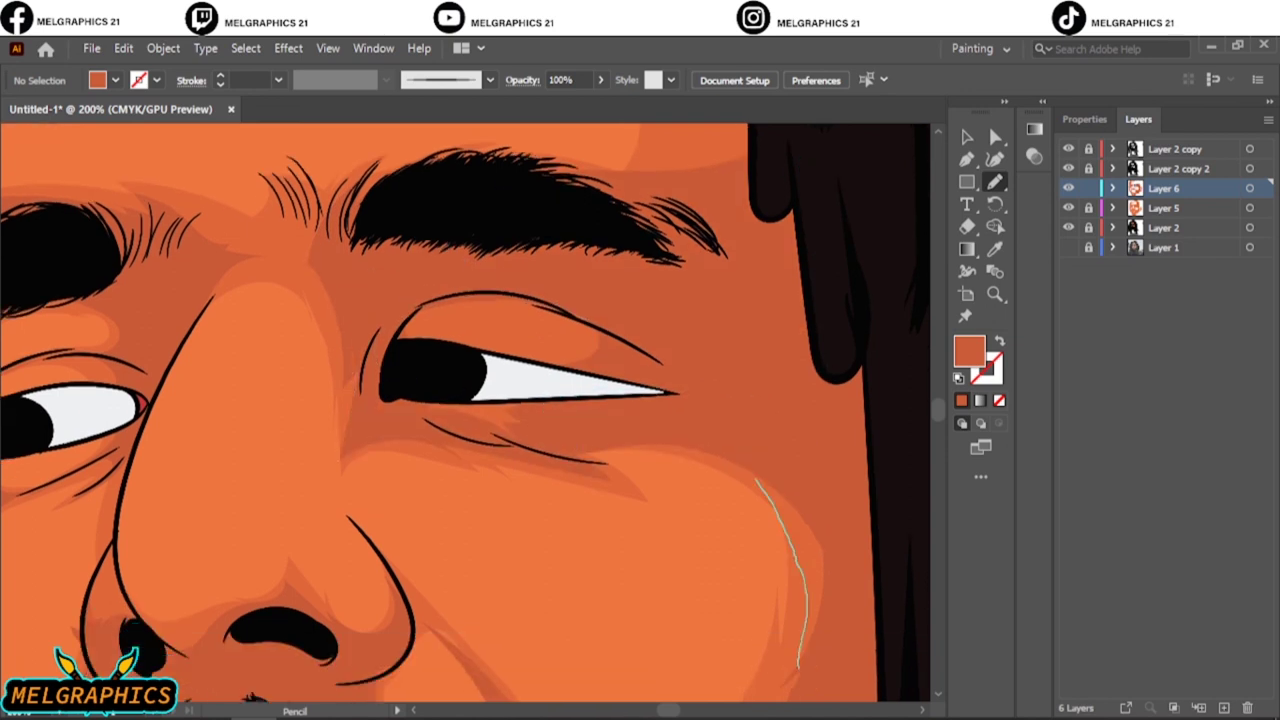
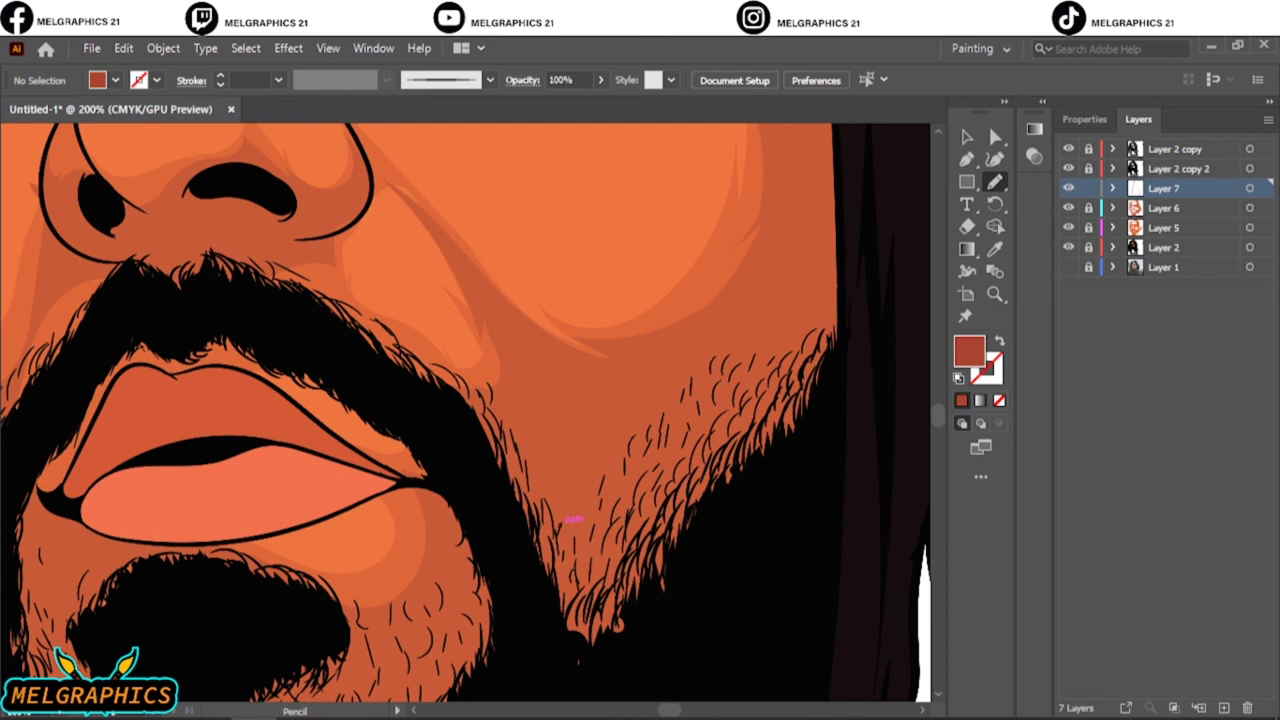
Draw a darker orange shadow shape along the jaw, plus stray strokes near the eyebrow and hairline.
left_click_drag(548, 372, 515, 348)
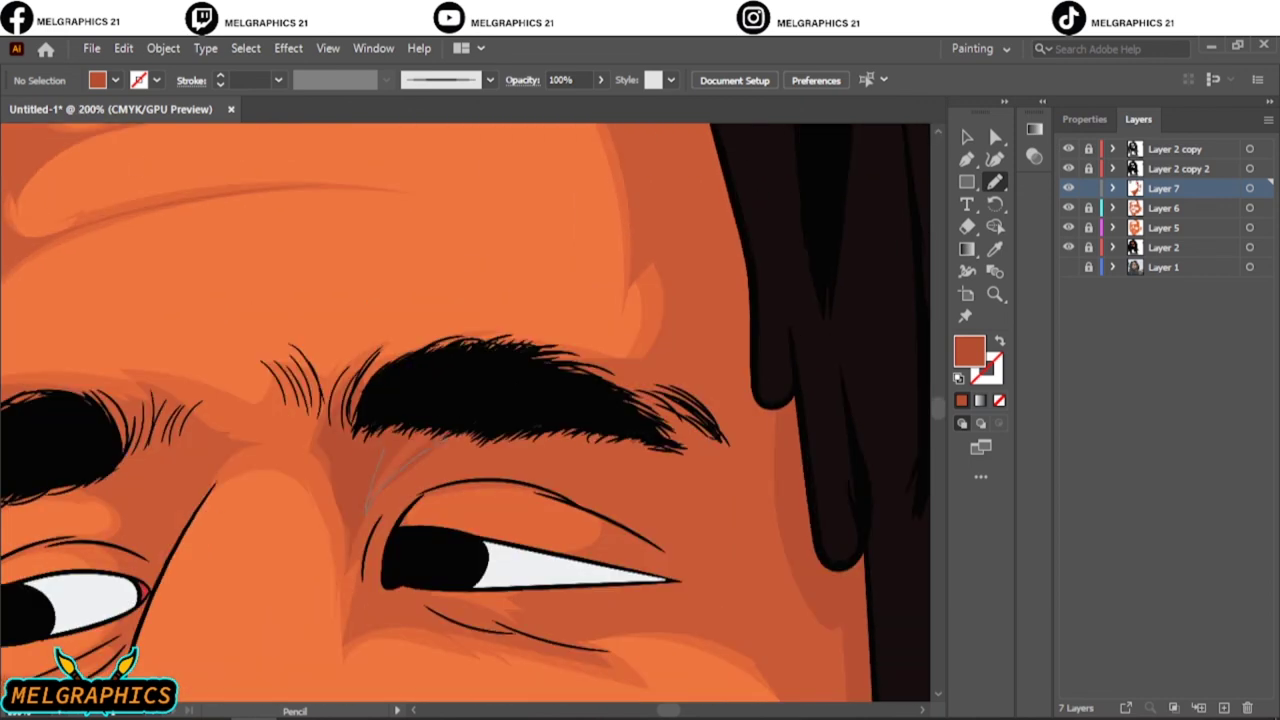
left_click_drag(428, 446, 478, 426)
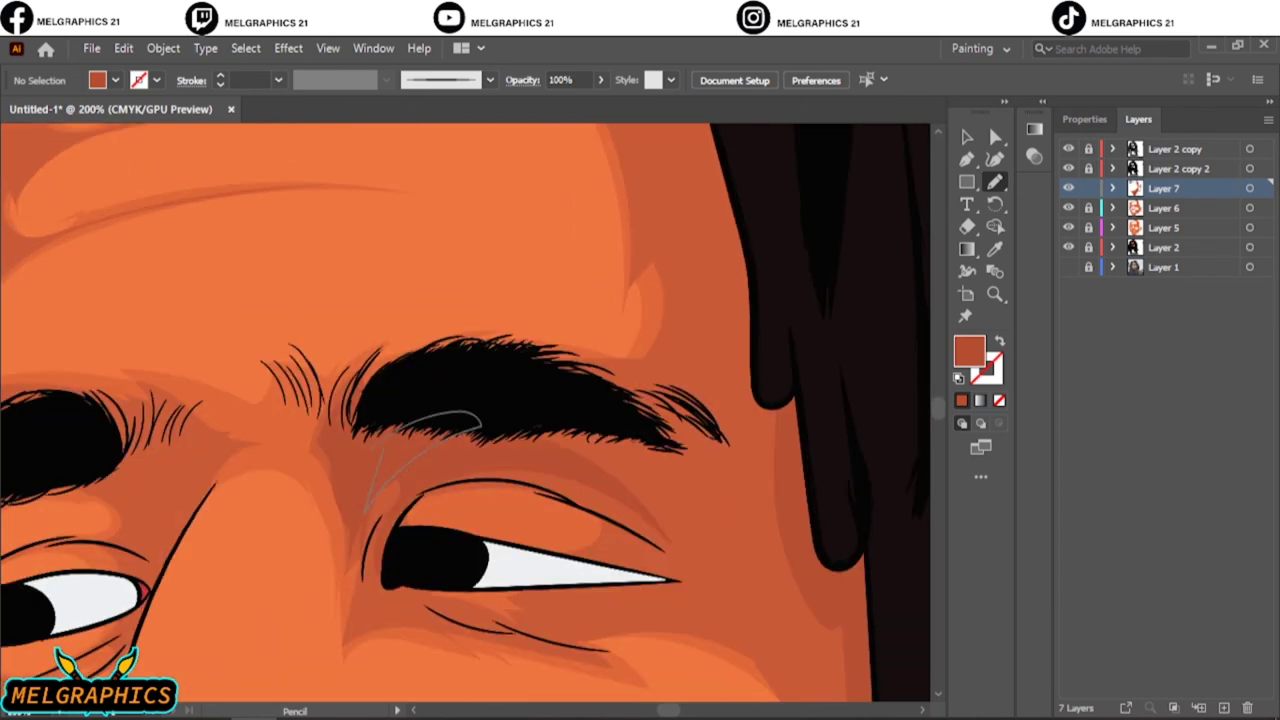
key("ctrl+minus")
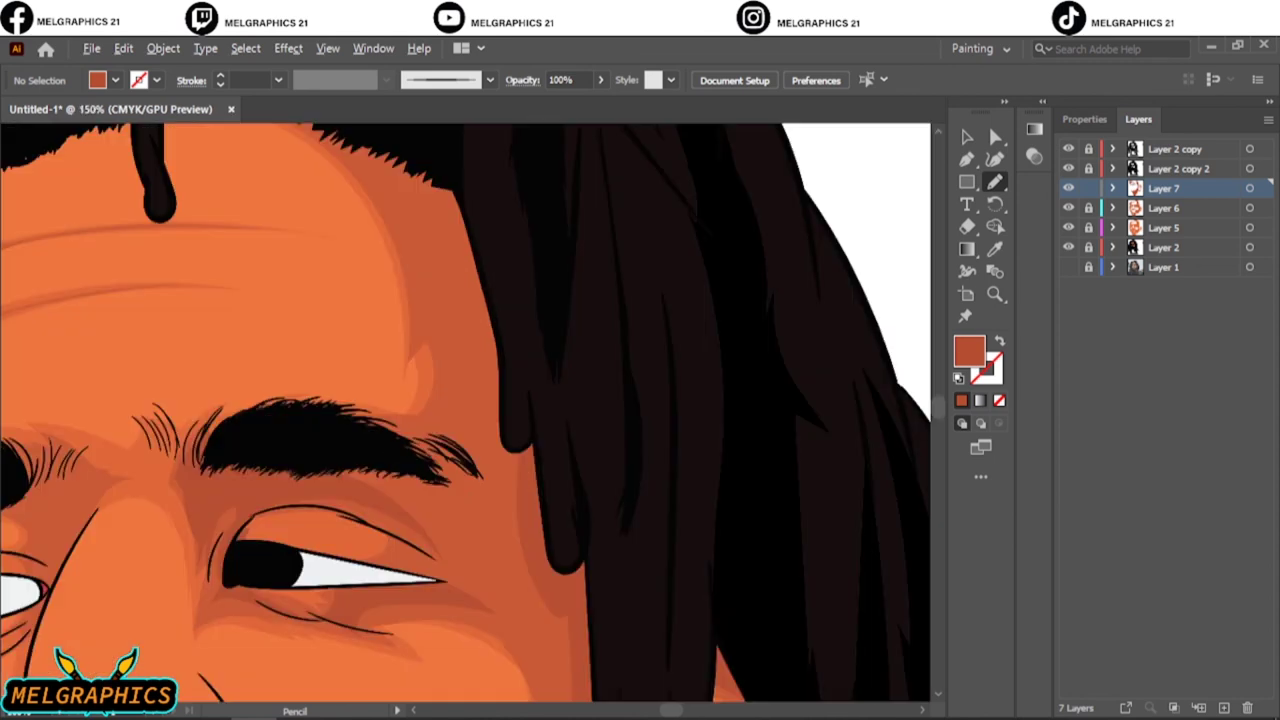
scroll(465, 410, "up", 2)
left_click_drag(290, 180, 550, 560)
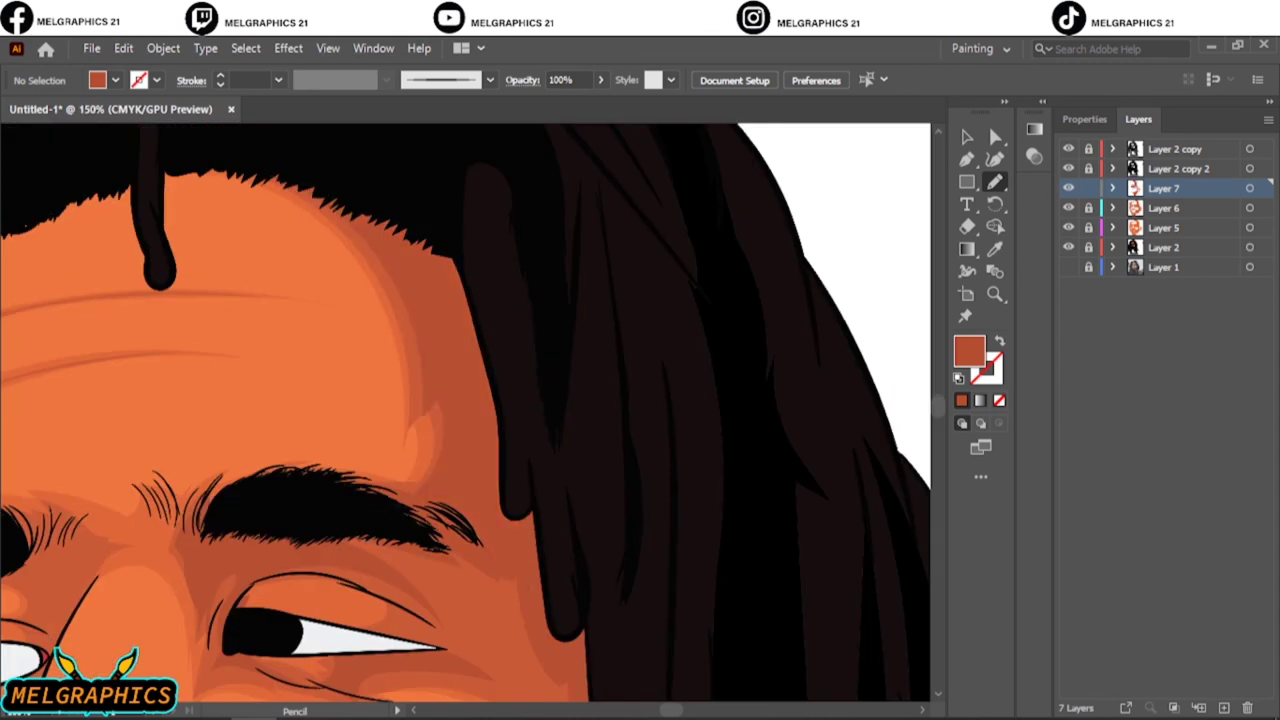
Undo the stray eyebrow and forehead strokes and fit the whole portrait in view.
key("ctrl+0")
key("ctrl+plus")
key("ctrl+plus")
key("ctrl+plus")
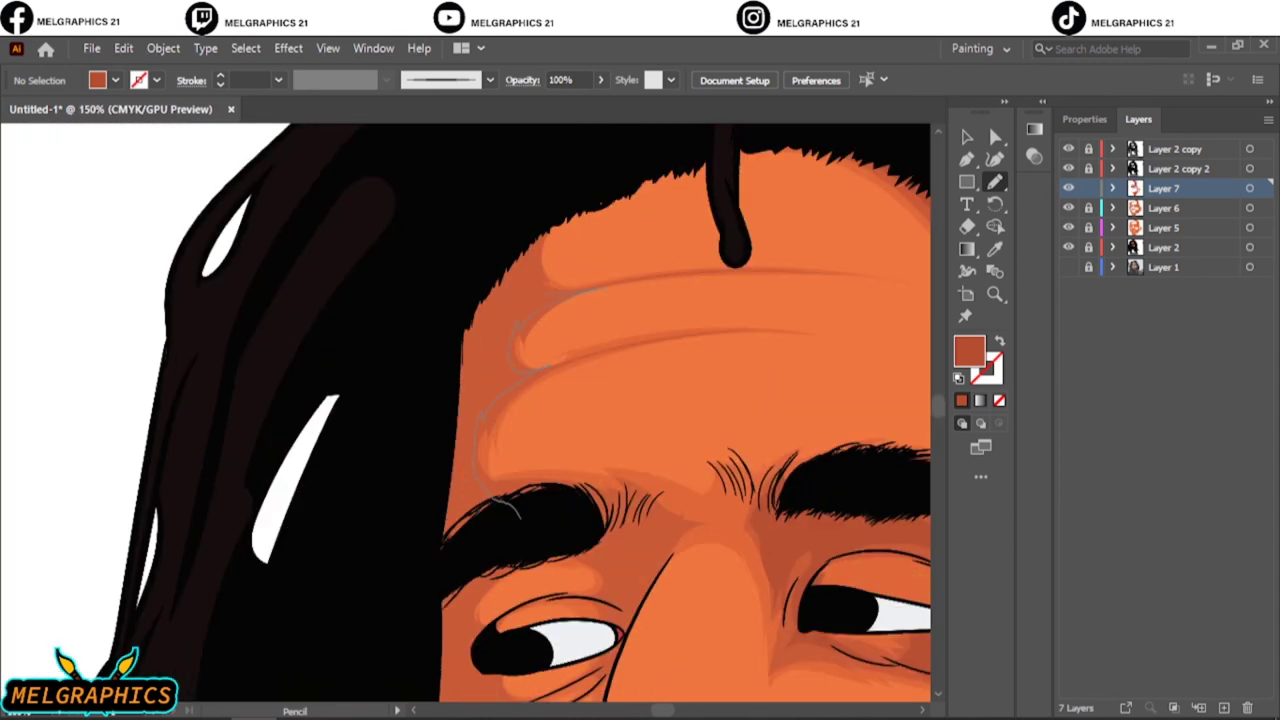
key("ctrl+0")
key("ctrl+plus")
key("ctrl+plus")
key("ctrl+plus")
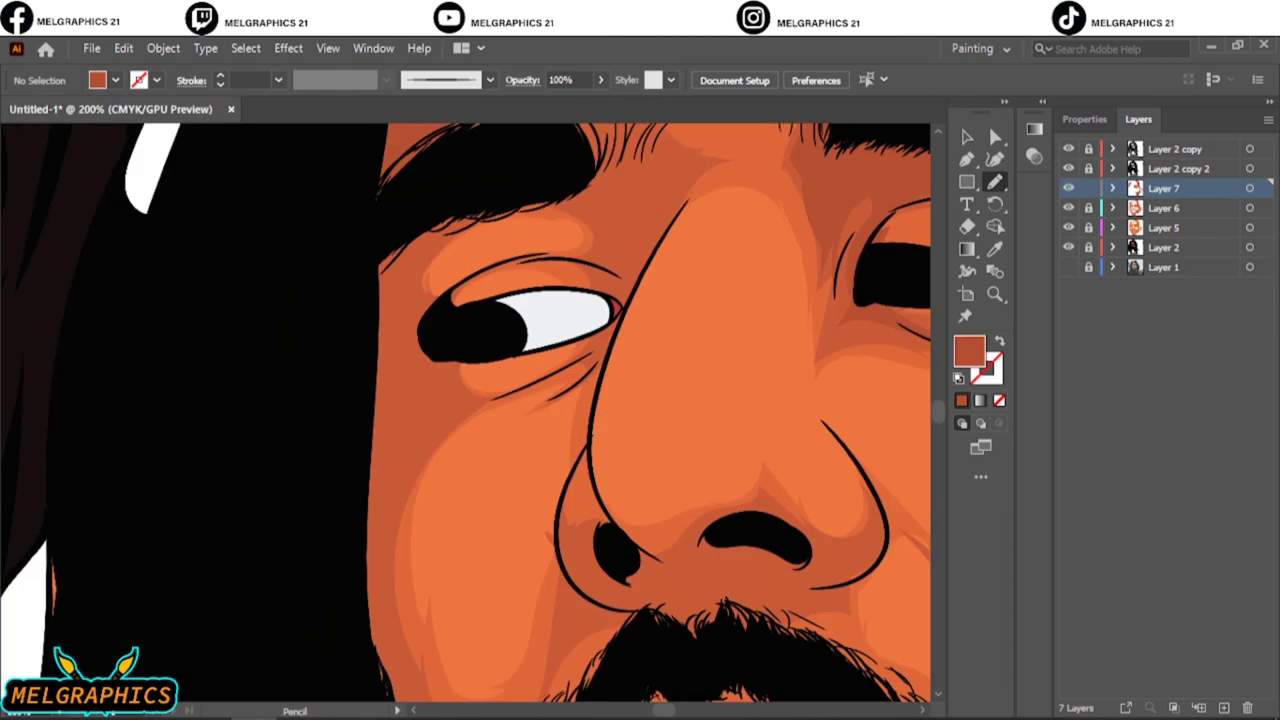
key("ctrl+plus")
key("ctrl+z")
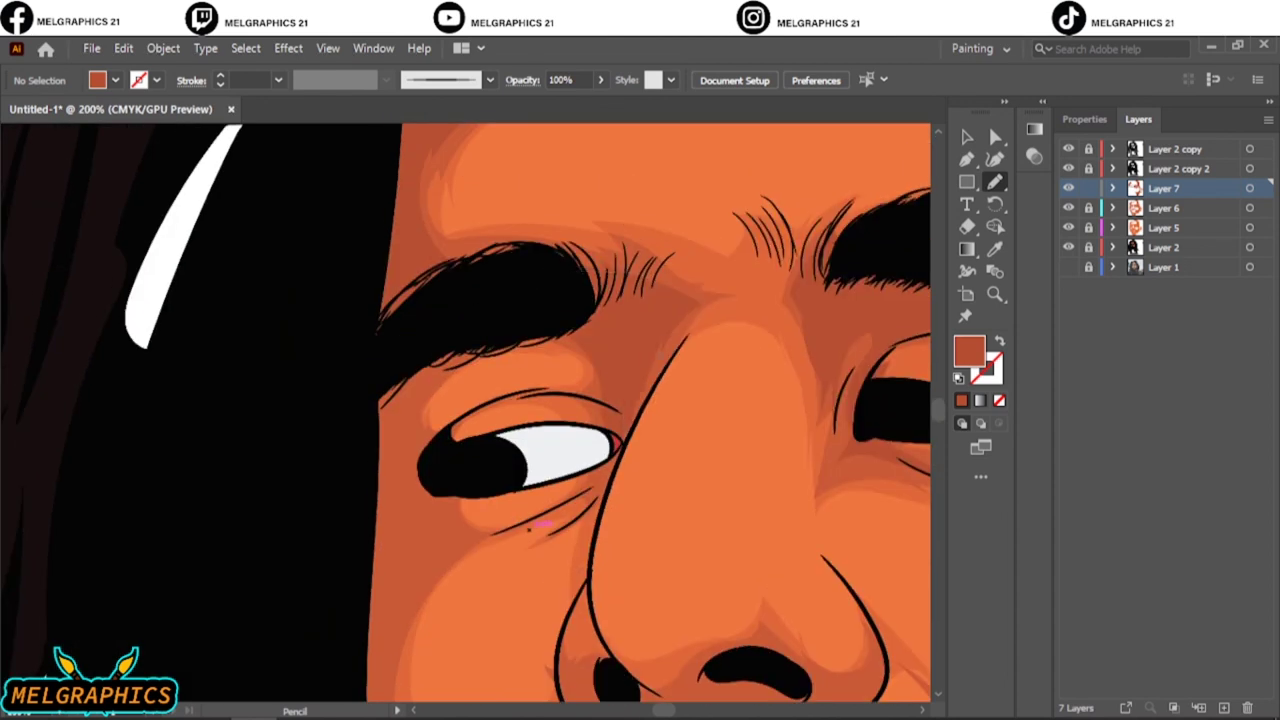
scroll(530, 529, "down", 5)
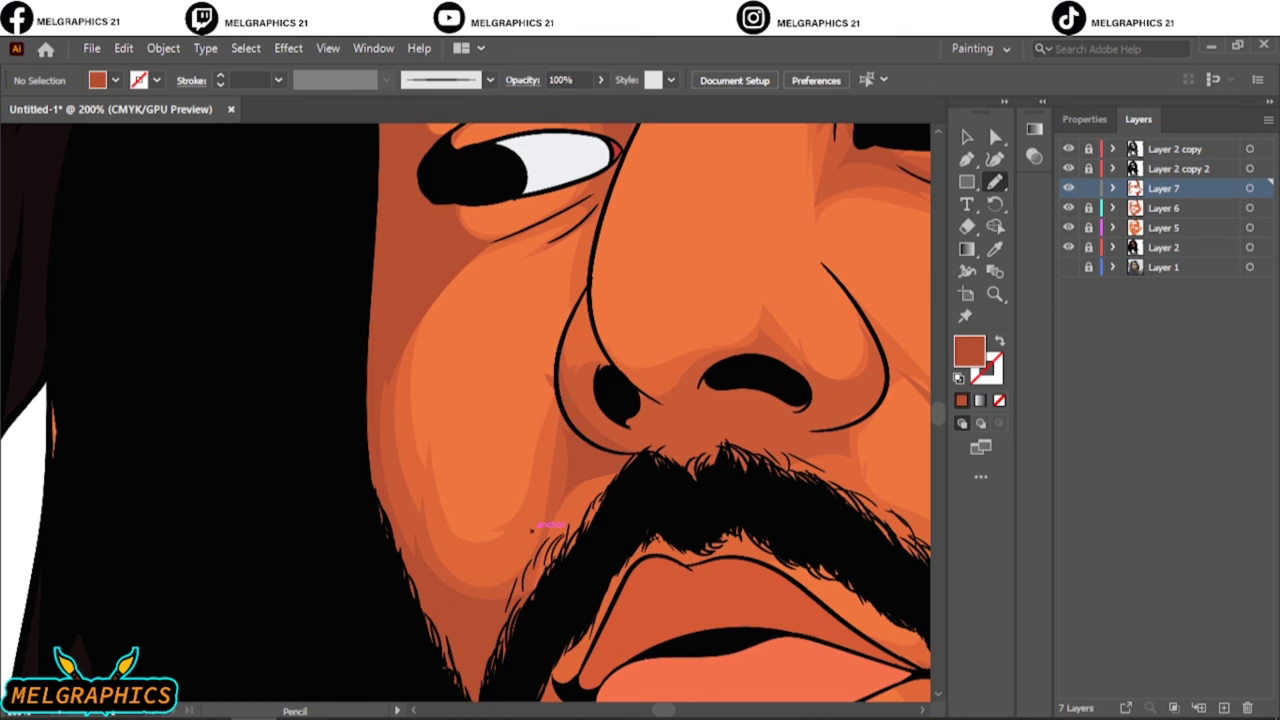
key("ctrl+0")
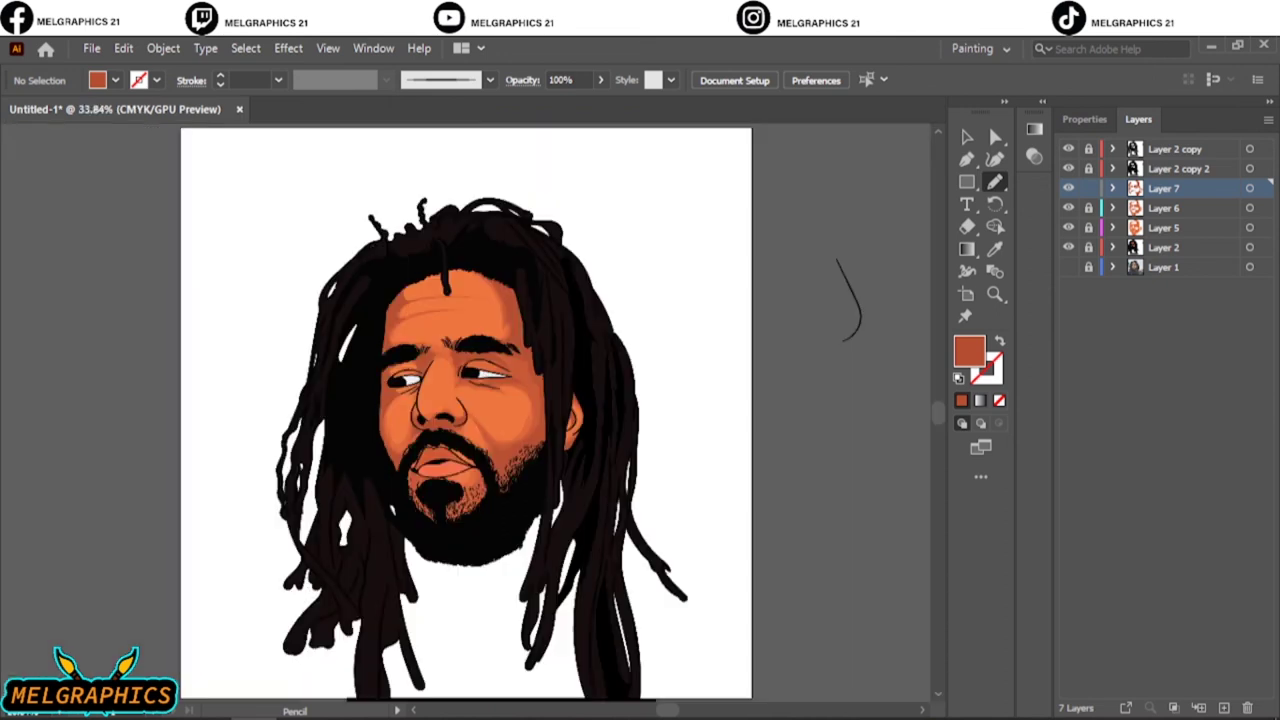
Add a new layer and sample the face's skin orange as the fill colour.
left_click(1223, 707)
key("i")
left_click(470, 315)
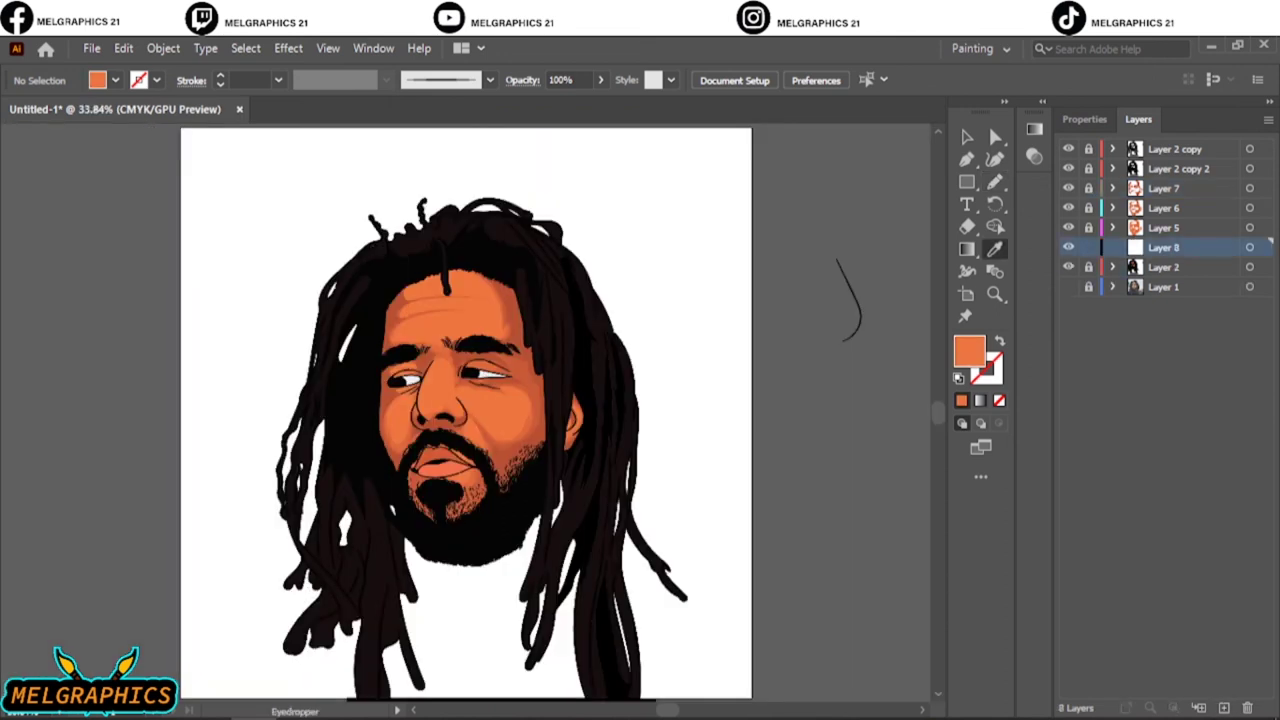
double_click(968, 350)
key("Return")
key("ctrl+1")
key("n")
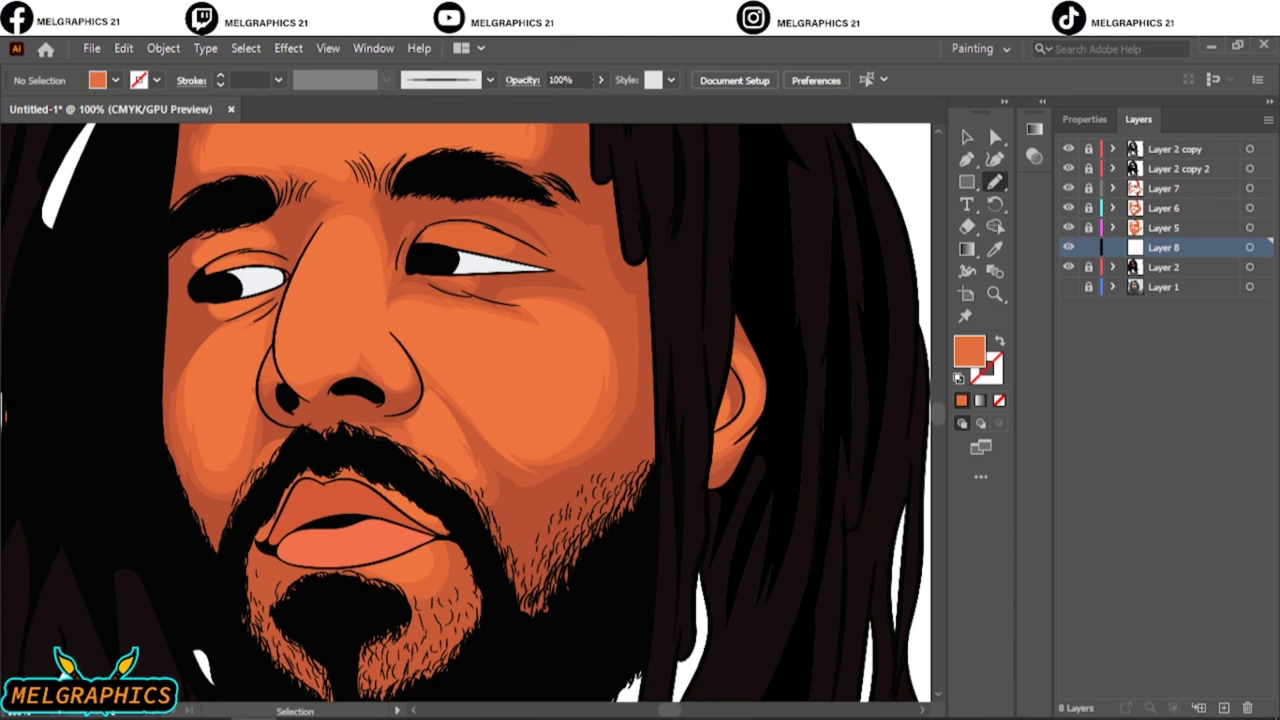
key("ctrl+plus")
Draw orange shading shapes on the left and right cheeks.
left_click_drag(305, 285, 312, 330)
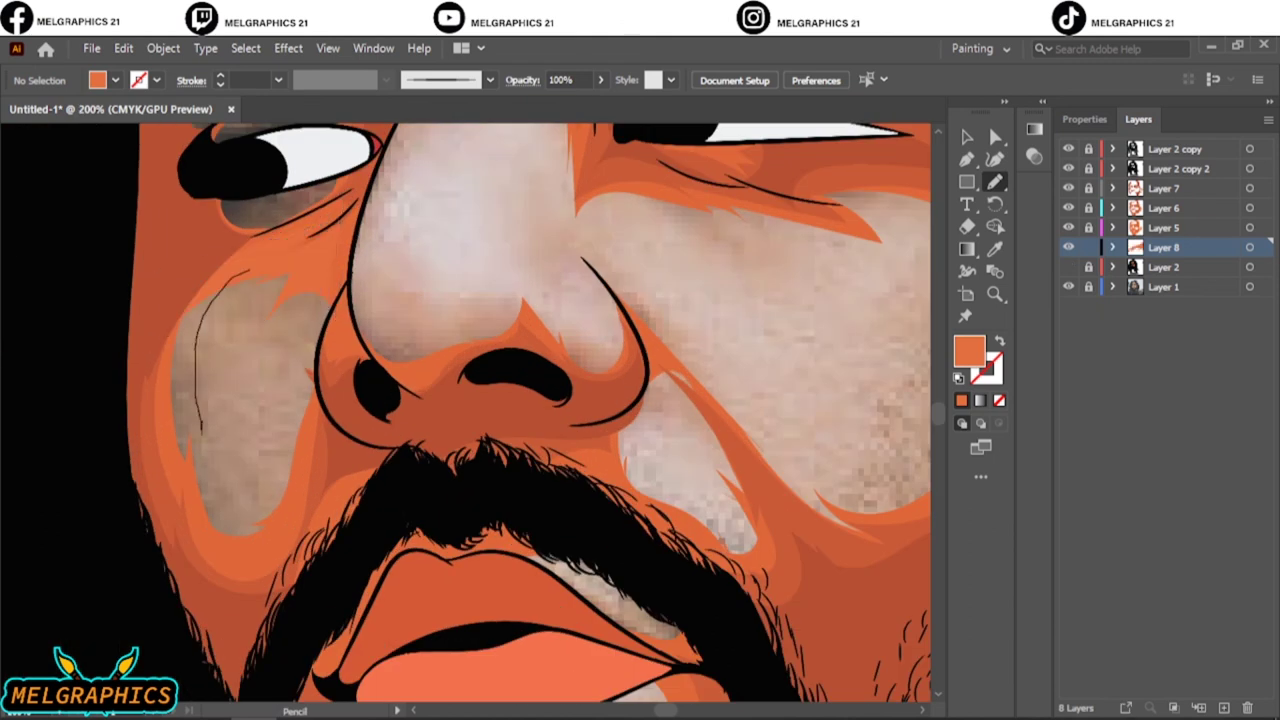
left_click_drag(668, 375, 716, 505)
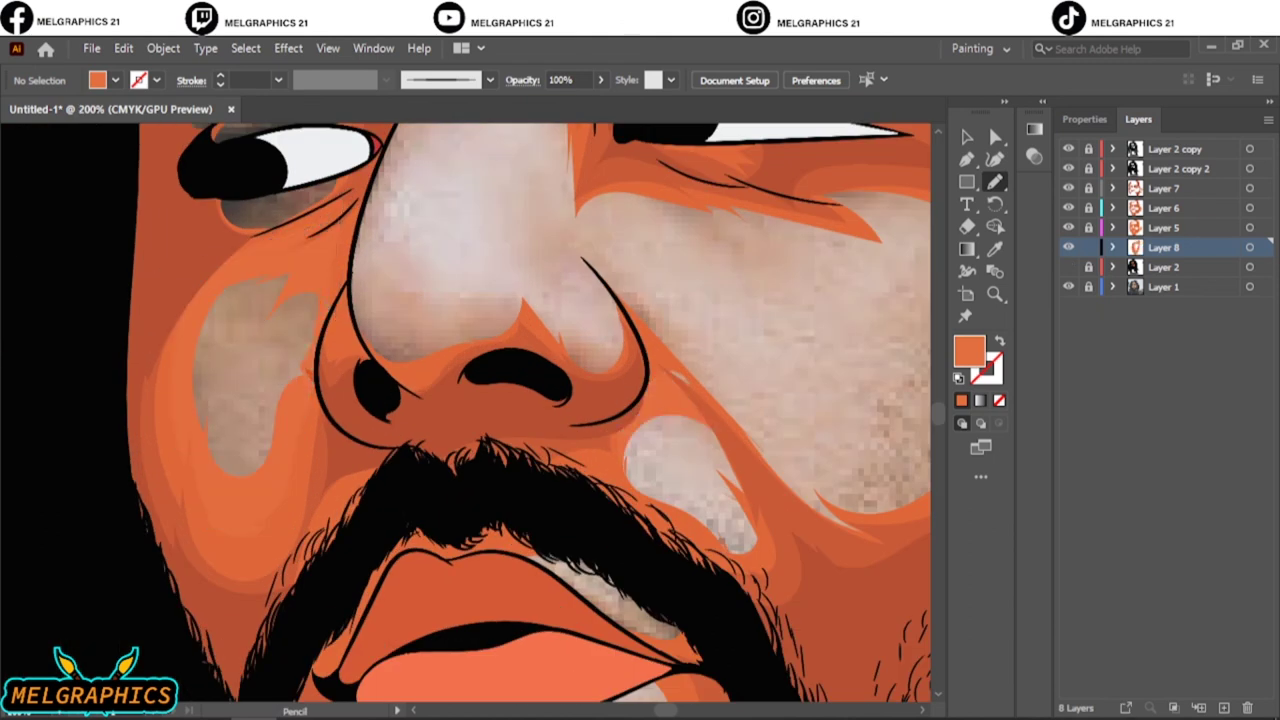
mouse_move(600, 466)
left_mouse_down()
mouse_move(680, 392)
mouse_move(590, 440)
left_mouse_up()
scroll(680, 392, "down", 5)
key("ctrl+minus")
scroll(465, 413, "up", 3)
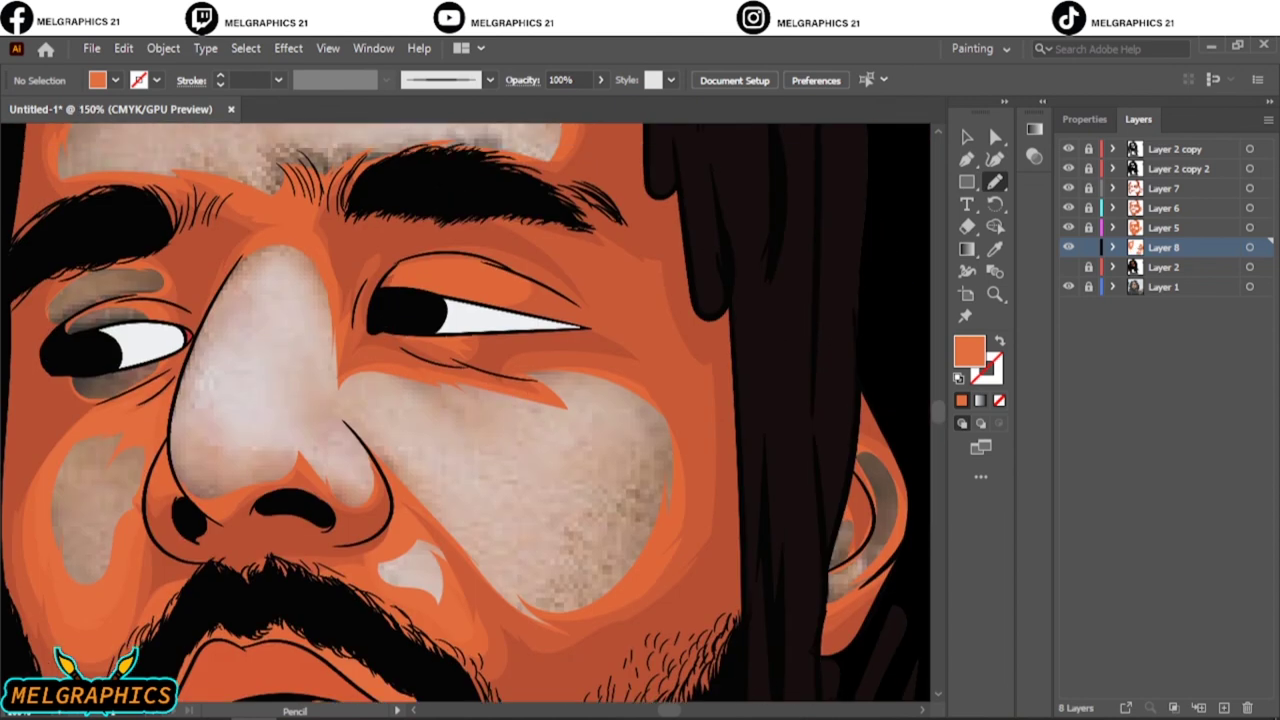
Shade the nose, under-eye area and right cheek, leaving small highlights.
left_click_drag(353, 375, 213, 350)
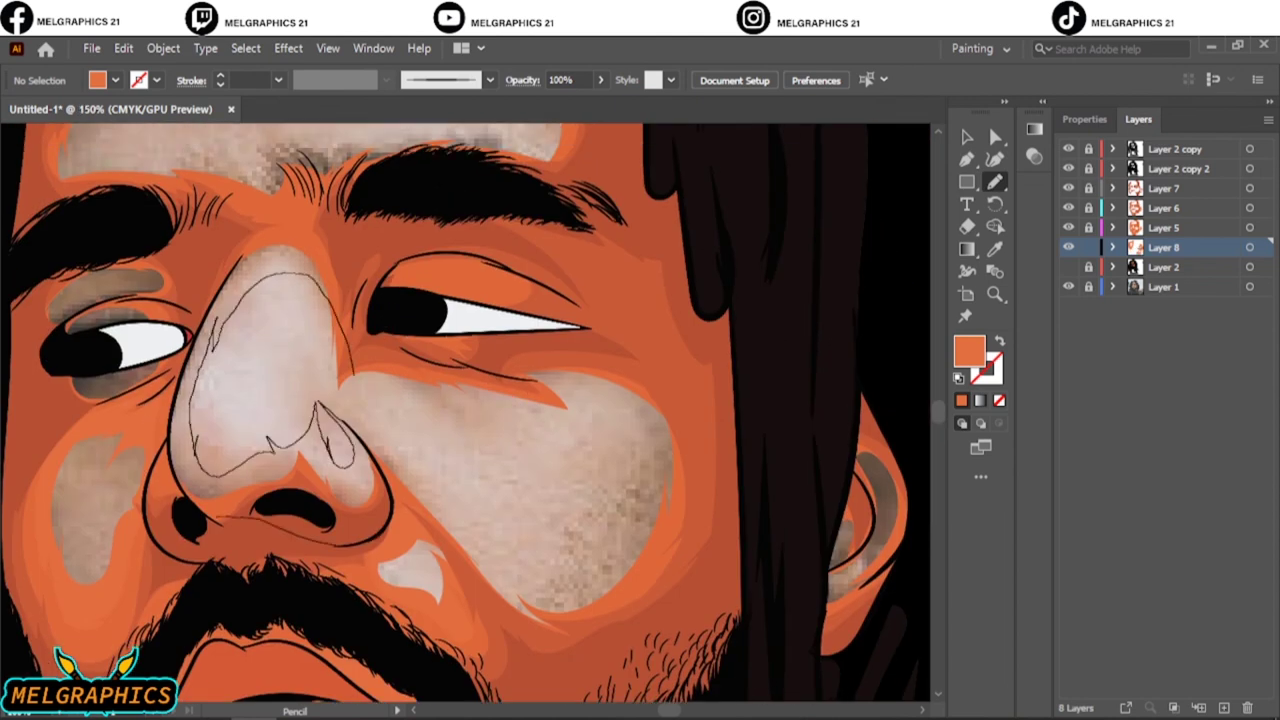
left_click_drag(330, 430, 190, 300)
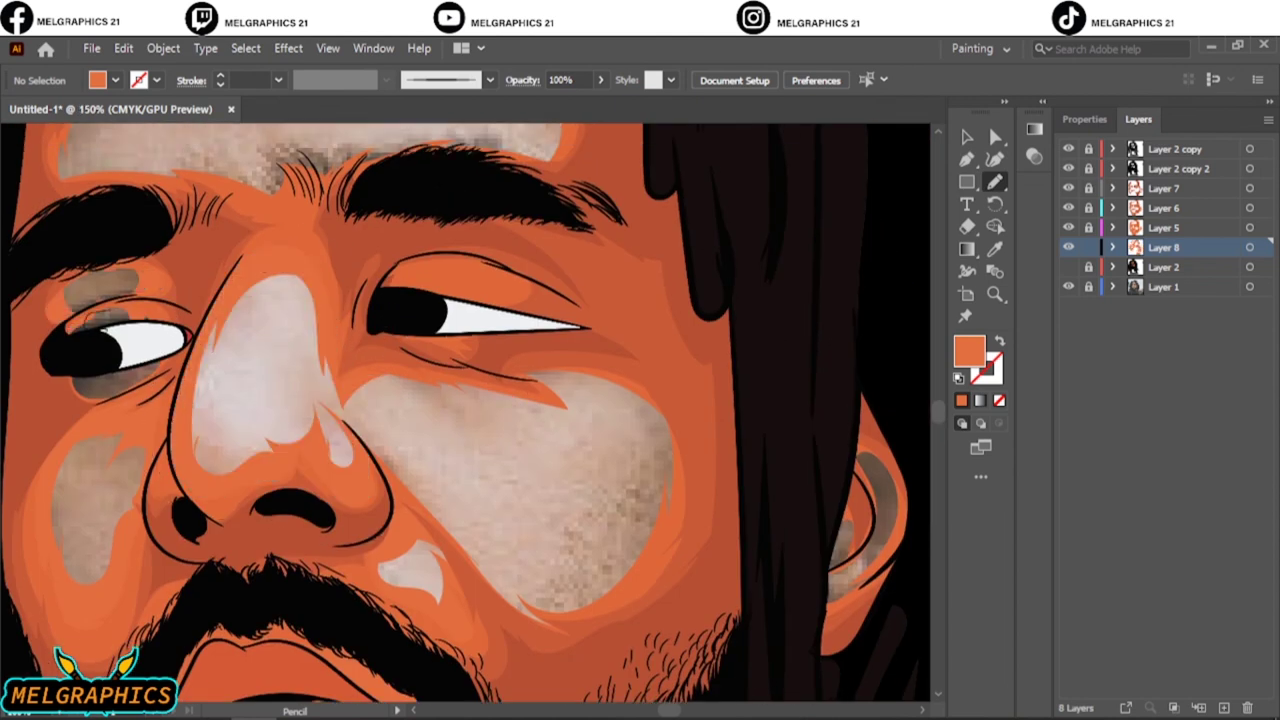
left_click_drag(160, 390, 75, 365)
mouse_move(460, 372)
left_mouse_down()
mouse_move(600, 560)
mouse_move(345, 392)
mouse_move(400, 375)
left_mouse_up()
left_click_drag(345, 431, 318, 362)
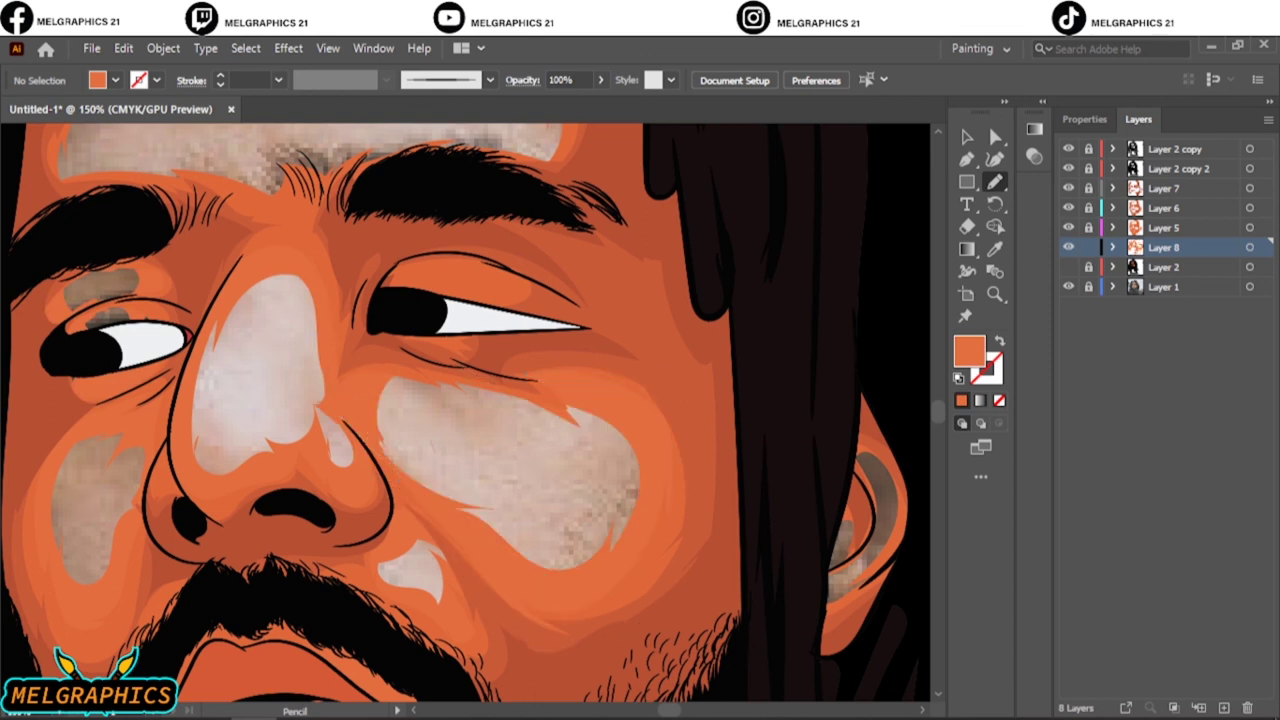
key("ctrl+0")
Draw a closed shading shape across the forehead, then show Layer 2 and hide the reference photo.
left_click(1068, 267)
key("ctrl+plus")
key("ctrl+plus")
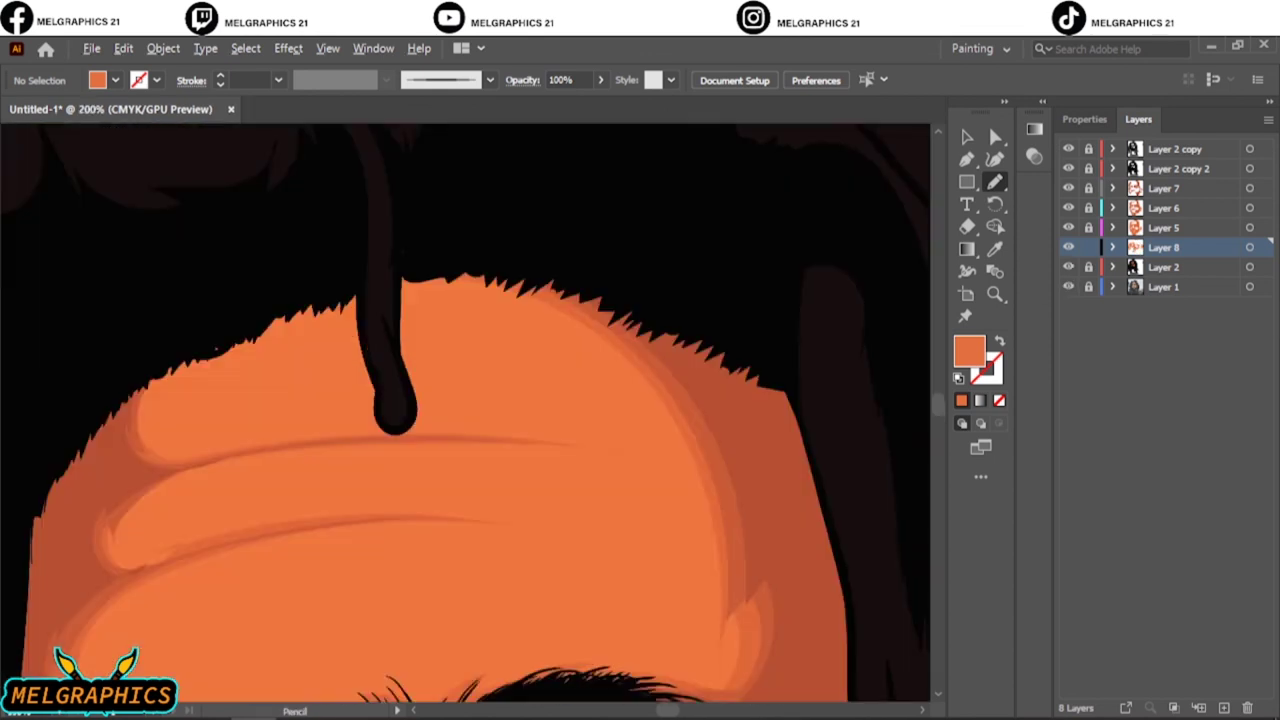
left_click(1068, 267)
mouse_move(585, 548)
left_mouse_down()
mouse_move(470, 414)
mouse_move(520, 178)
mouse_move(780, 603)
left_mouse_up()
mouse_move(248, 328)
left_mouse_down()
mouse_move(165, 405)
mouse_move(180, 460)
mouse_move(290, 655)
mouse_move(60, 410)
left_mouse_up()
key("ctrl+0")
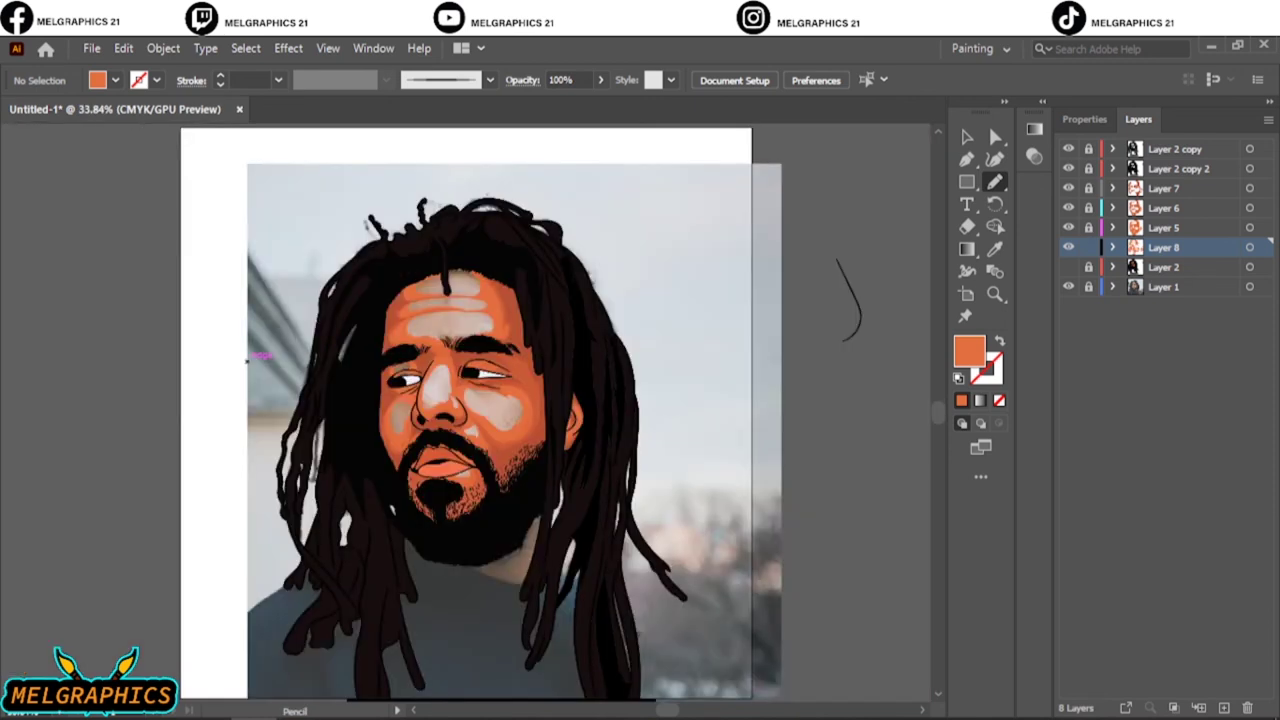
left_click(1068, 267)
left_click(1068, 287)
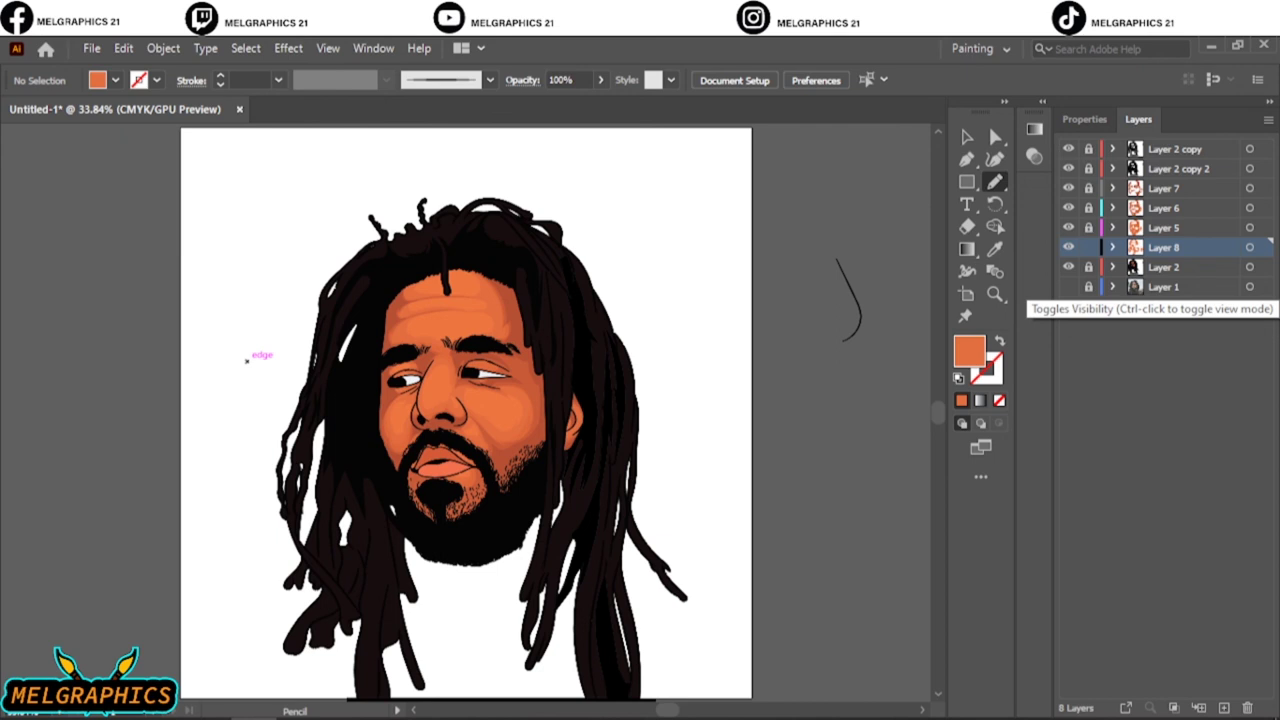
Add a new layer for forehead highlights and sample a colour for the Pencil.
key("ctrl+l")
key("i")
key("ctrl+plus")
key("ctrl+plus")
key("ctrl+plus")
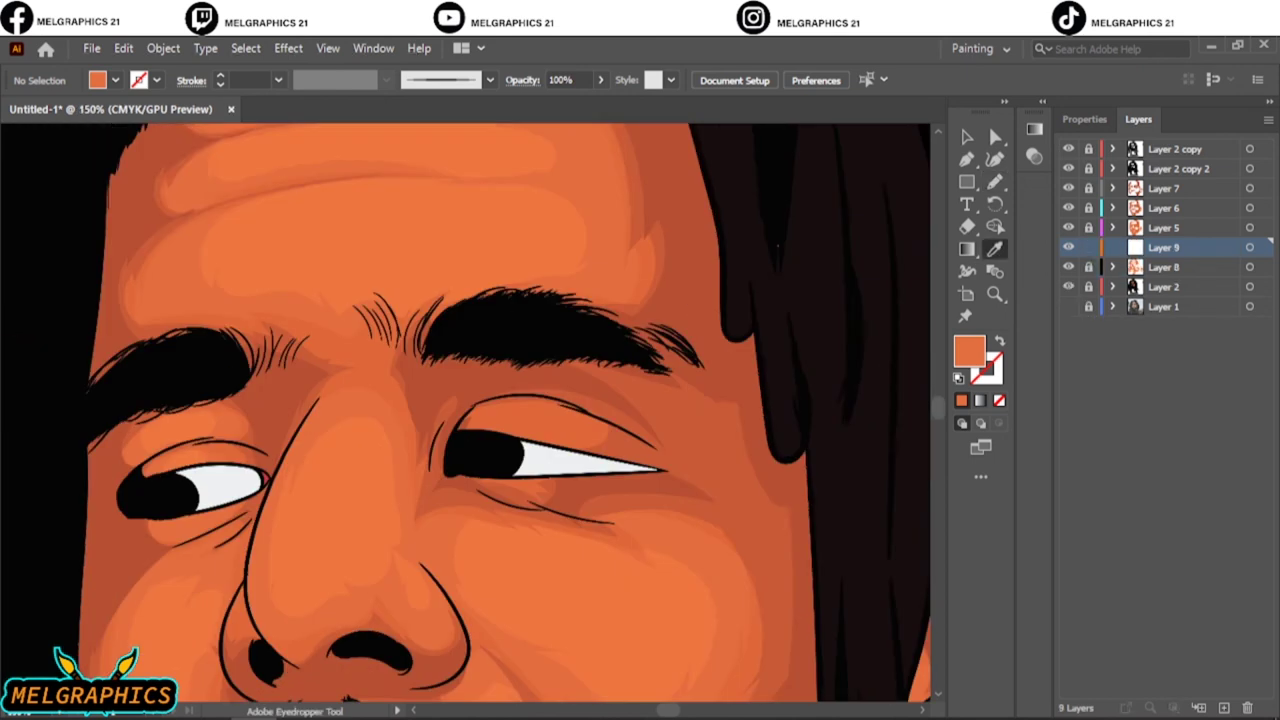
key("n")
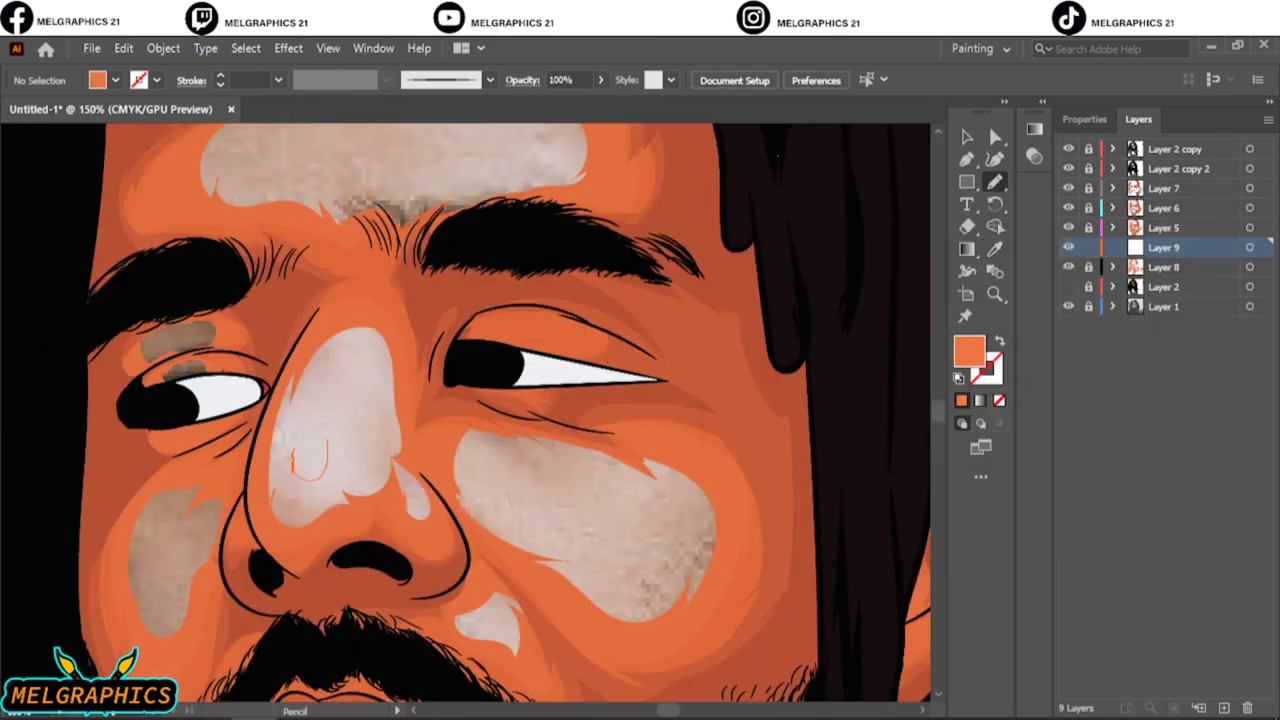
scroll(450, 410, "up", 5)
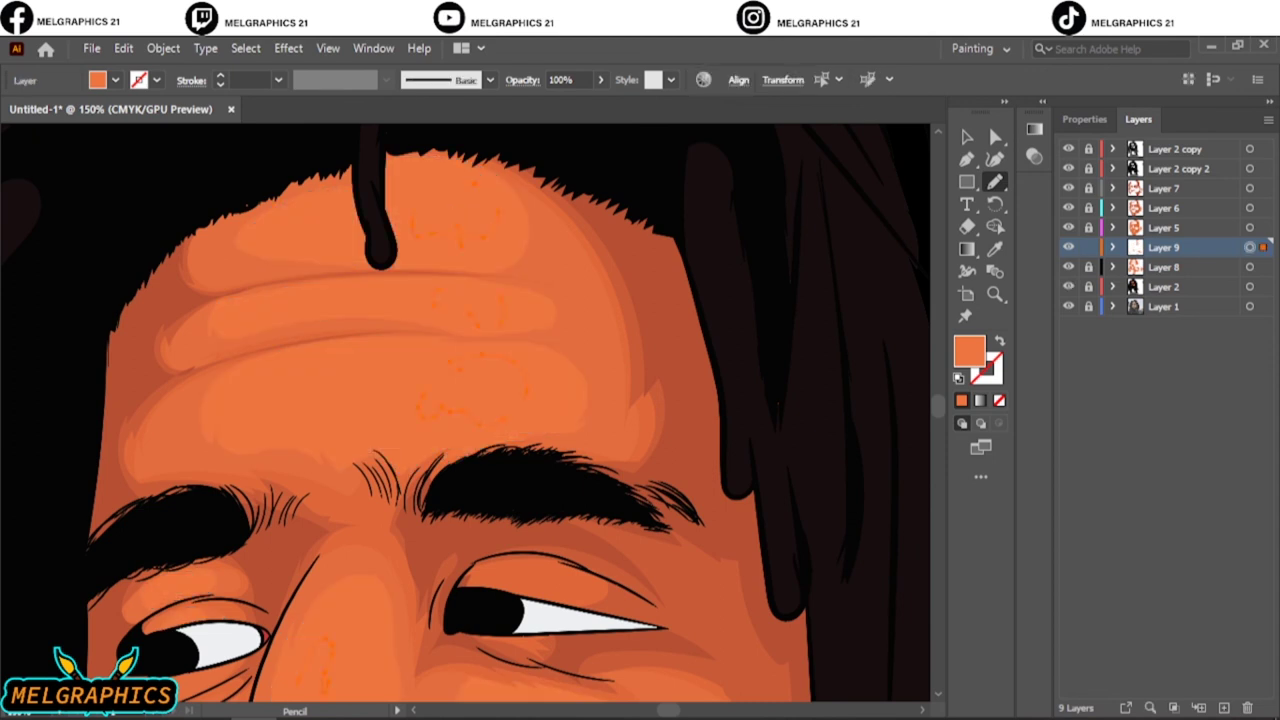
Recolor the Layer 9 highlight shapes to a lighter orange and deselect them.
left_click(123, 48)
left_click(586, 374)
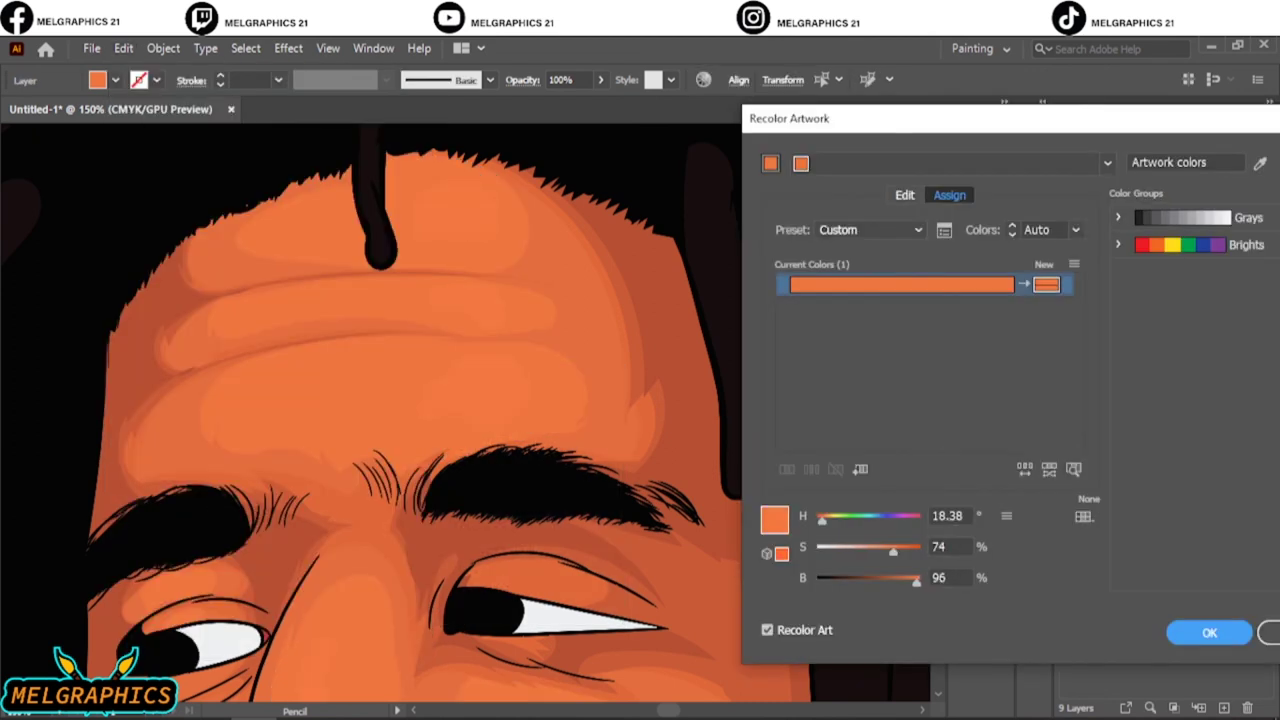
left_click(1209, 632)
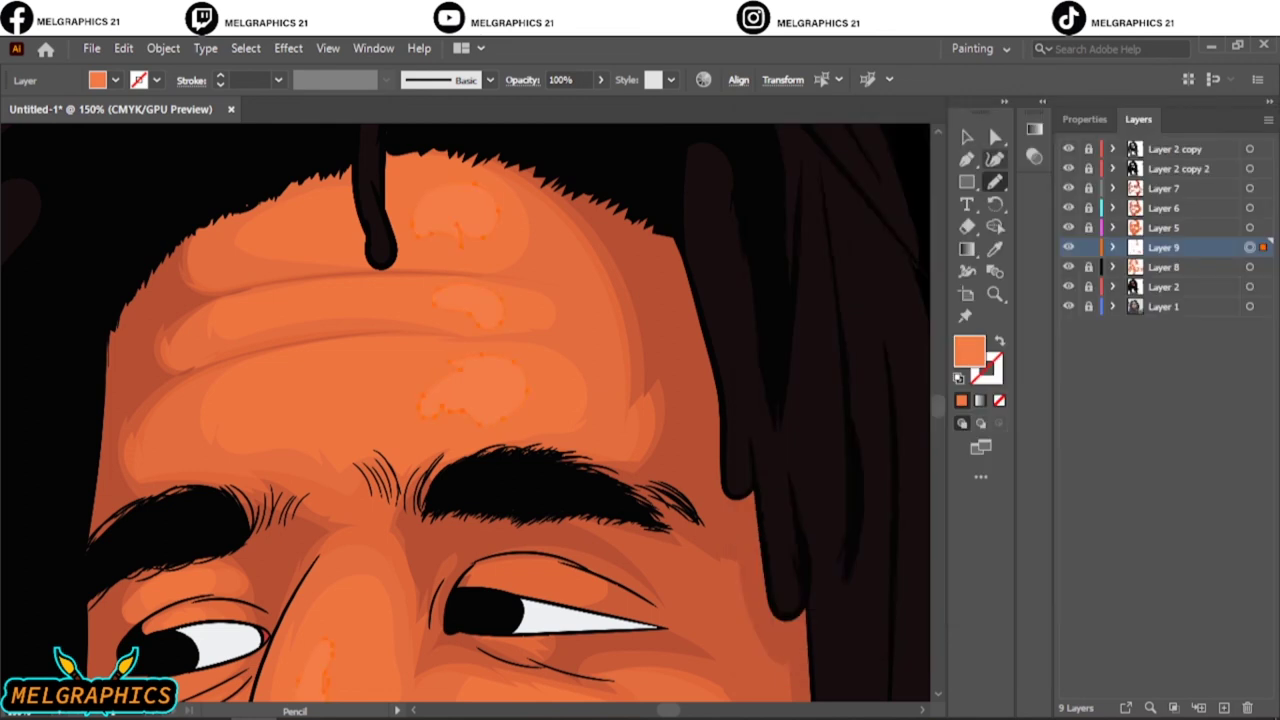
key("ctrl+shift+a")
key("ctrl+0")
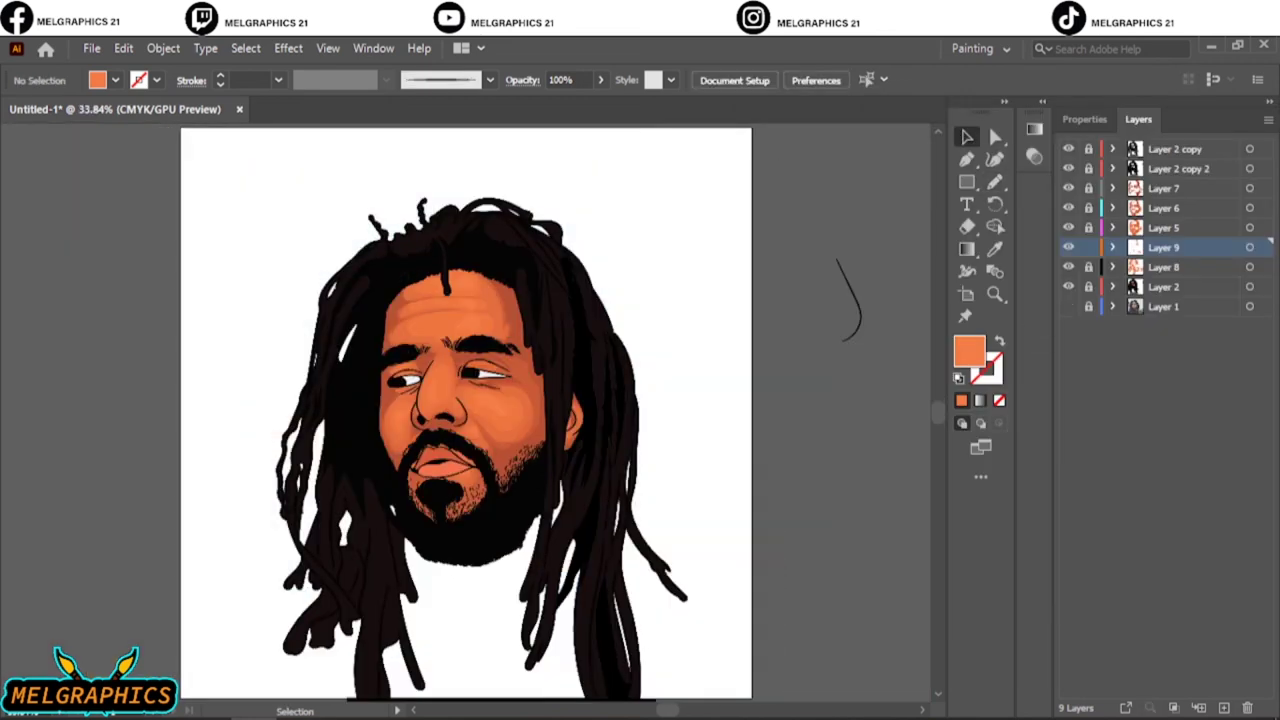
left_click(1180, 168)
Add a new layer above Layer 2 copy 2 with a redder sampled lip fill colour.
left_click(1224, 707)
key("i")
scroll(505, 390, "up", 5)
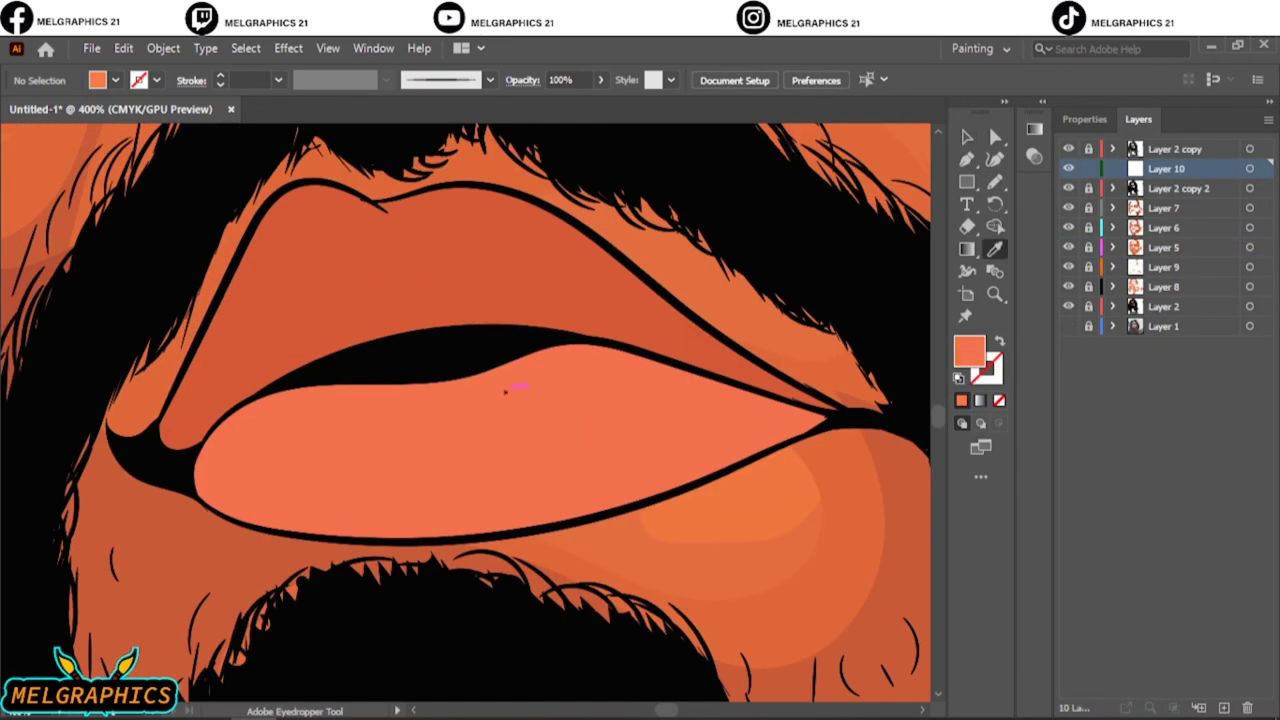
left_click(884, 373)
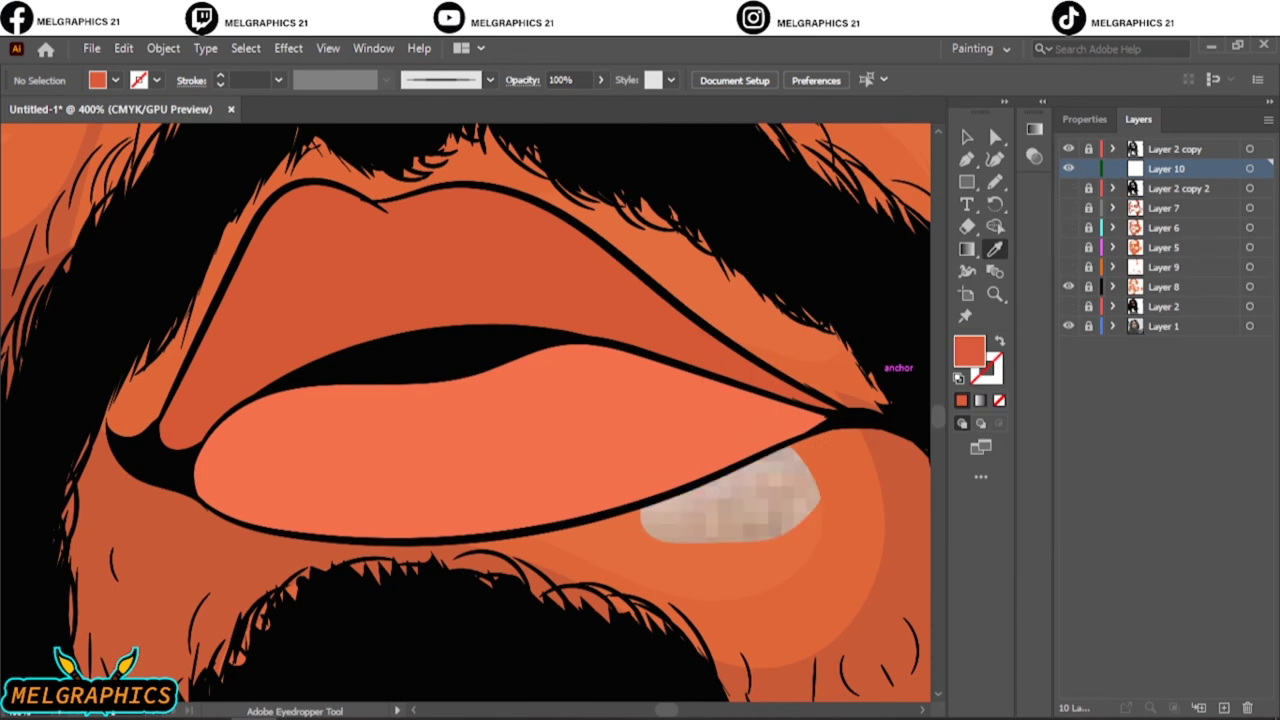
key("n")
double_click(968, 351)
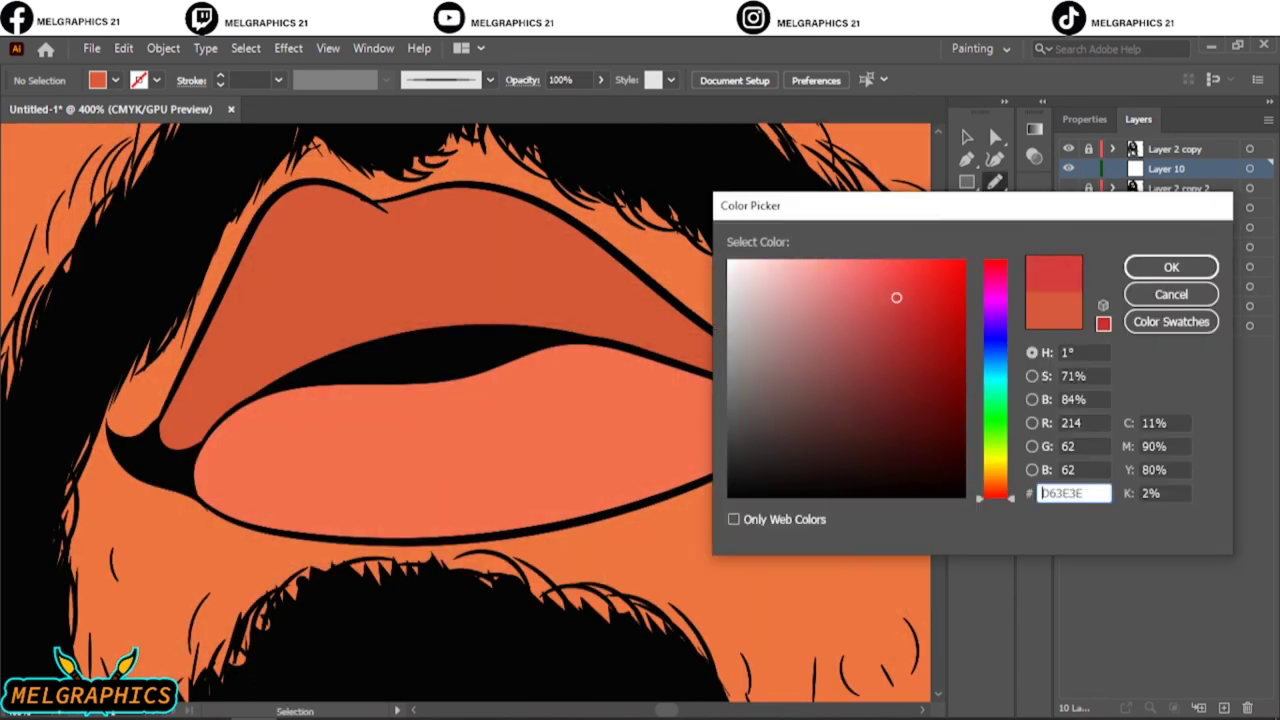
left_click(894, 294)
left_click(1171, 266)
double_click(968, 351)
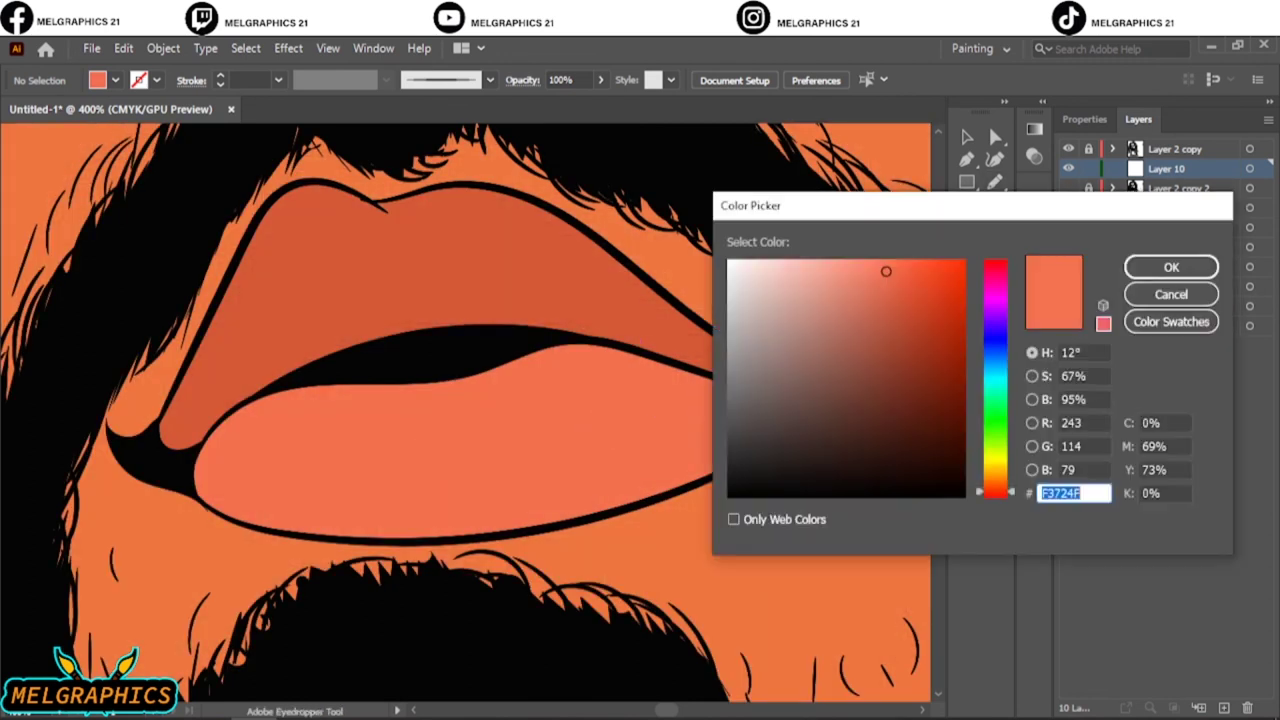
left_click(1171, 266)
Trace a shading stroke along the lower lip, then sample and darken the lip colour.
left_click(1068, 306)
left_click_drag(325, 512, 645, 492)
left_click(1068, 306)
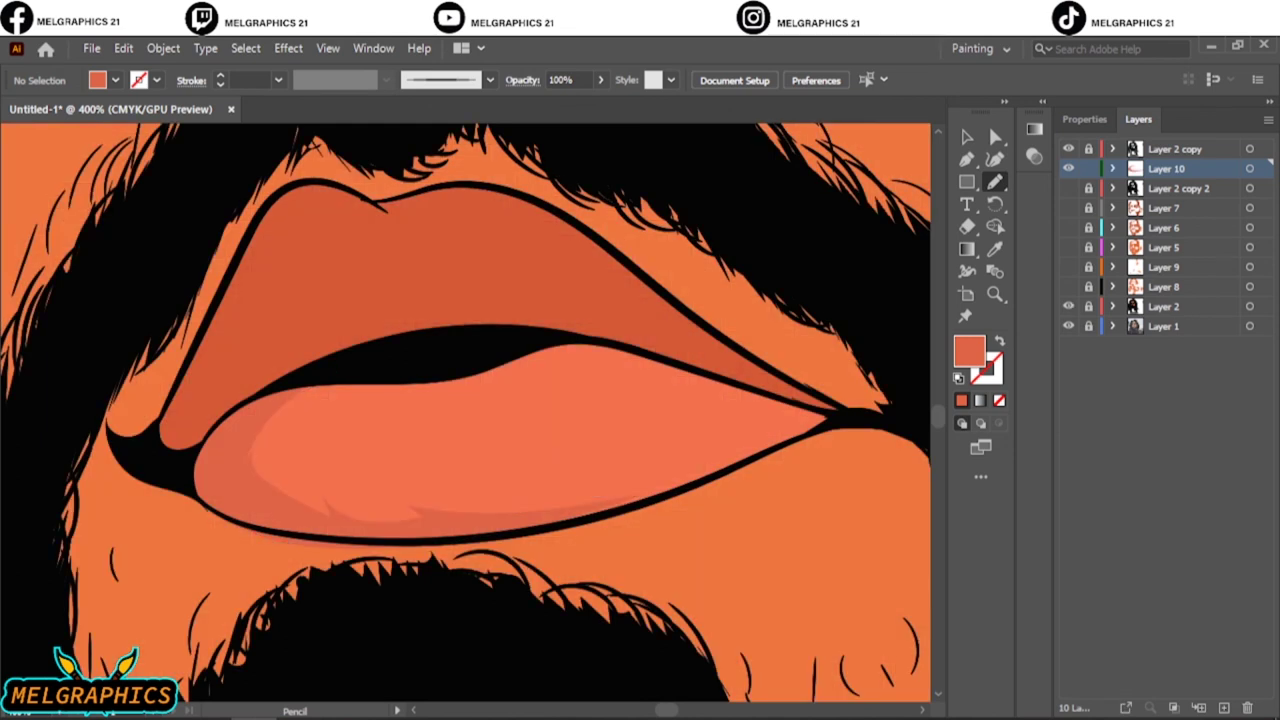
key("i")
left_click(500, 260)
double_click(968, 351)
left_click(1171, 266)
Draw shading shapes at the lower lip's left corner and across the upper lip.
left_click(1068, 306)
key("n")
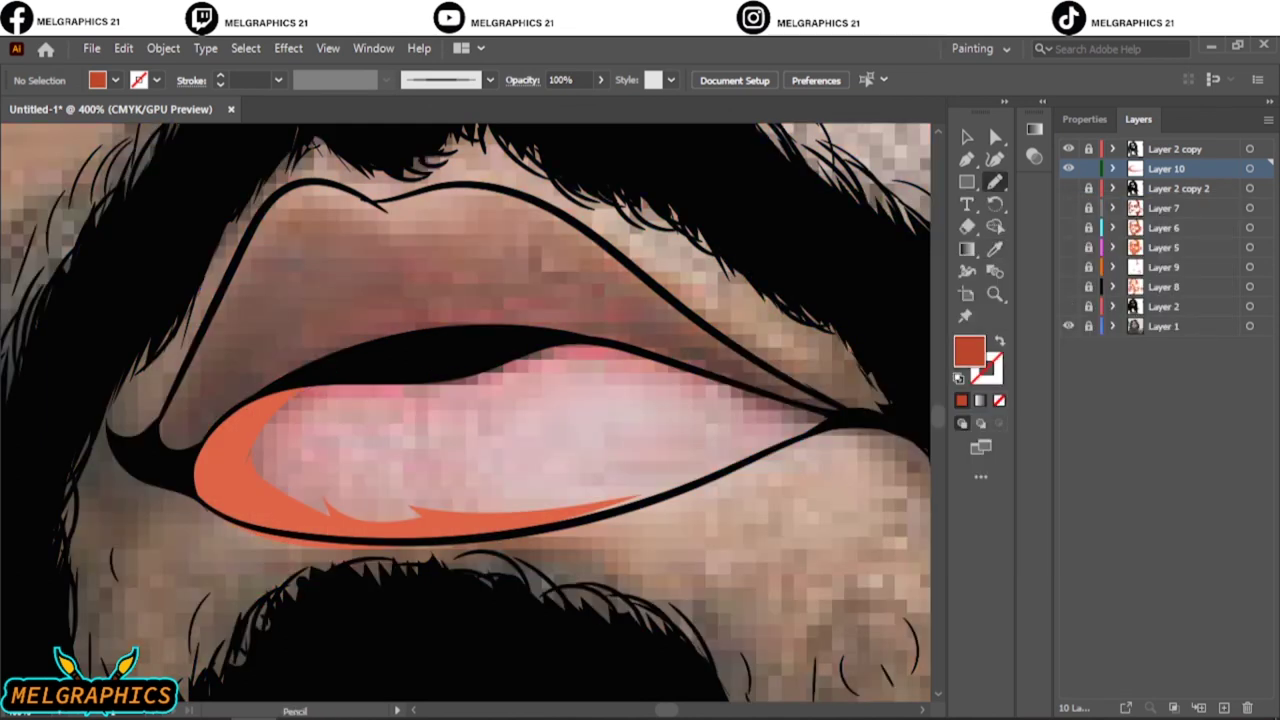
left_click_drag(195, 428, 205, 460)
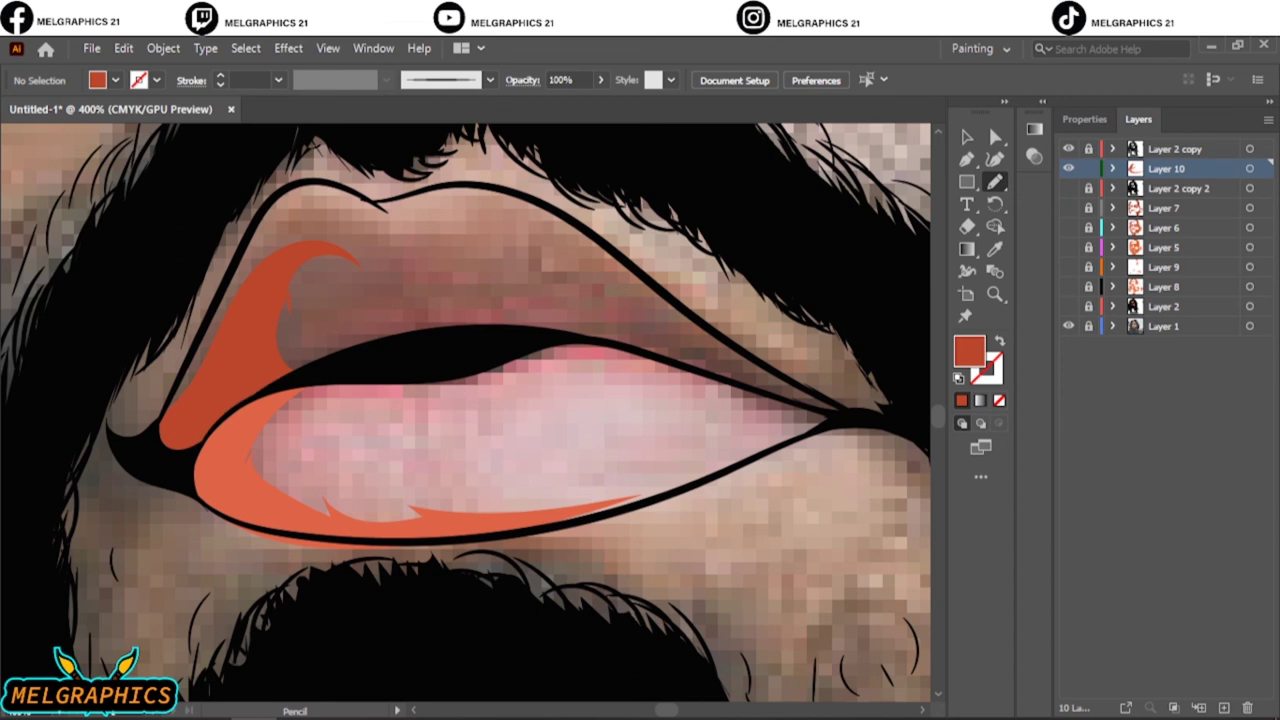
left_click_drag(430, 298, 280, 330)
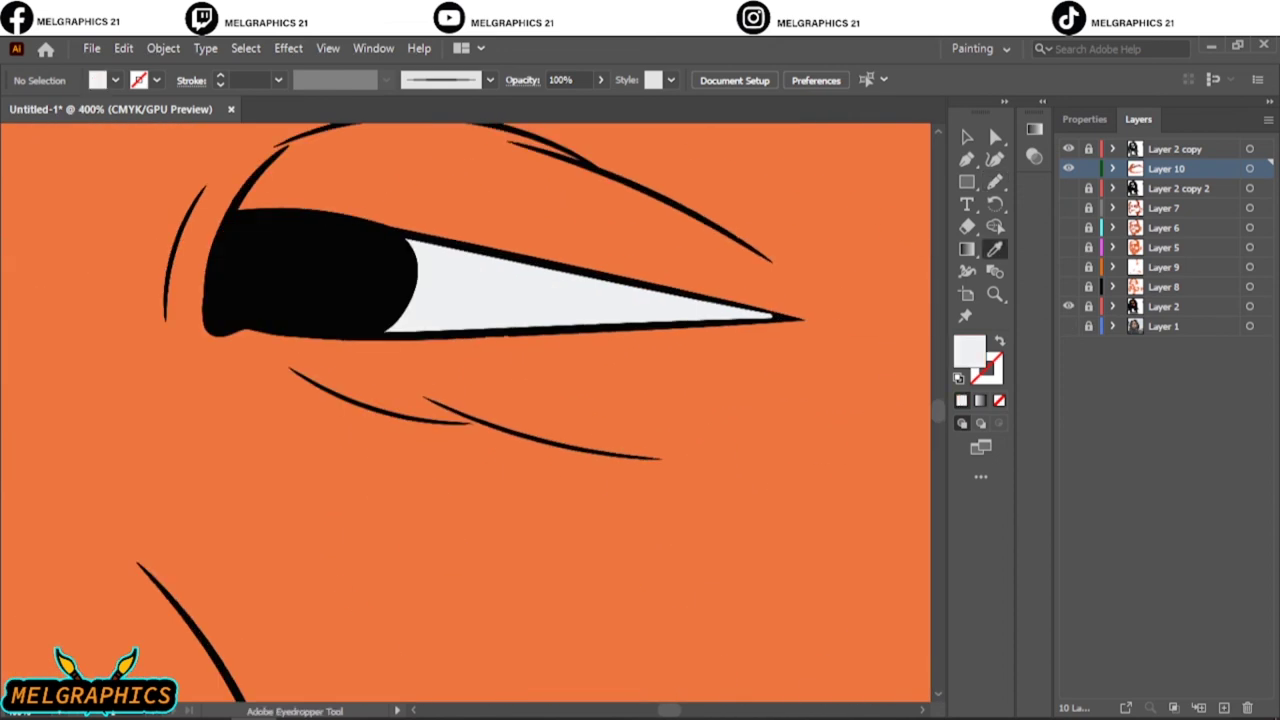
Pick a lavender fill and draw a shadow shape inside the eye white.
left_click(757, 323)
left_click(1171, 267)
key("n")
left_click_drag(415, 282, 625, 295)
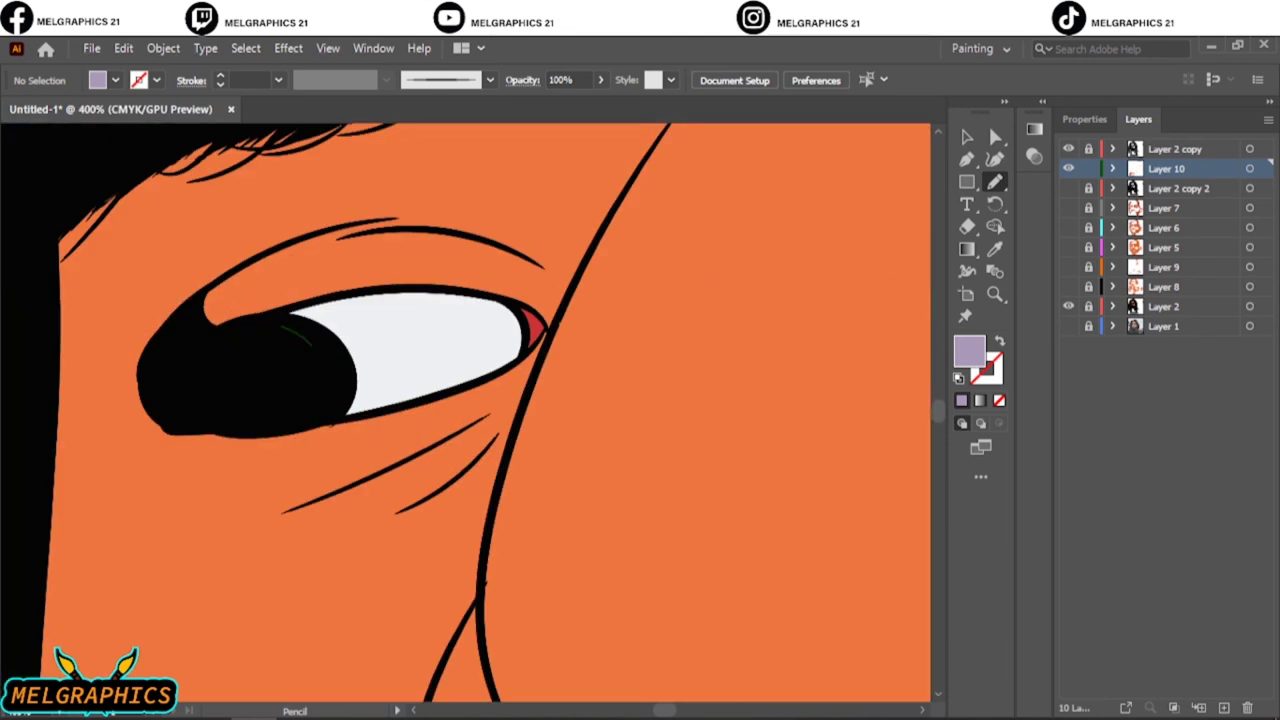
key("ctrl+0")
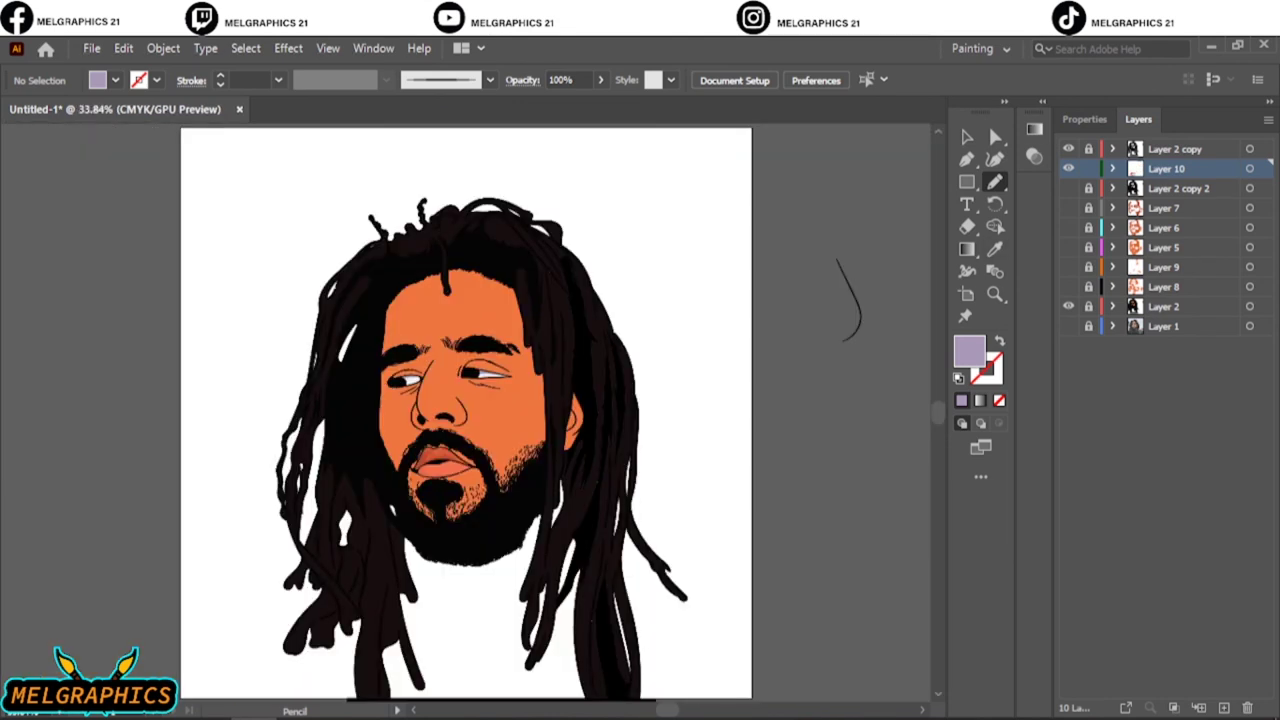
Sample the dark hair colour and draw a hair strand over the forehead.
key("i")
left_click(608, 300)
key("ctrl+1")
double_click(968, 350)
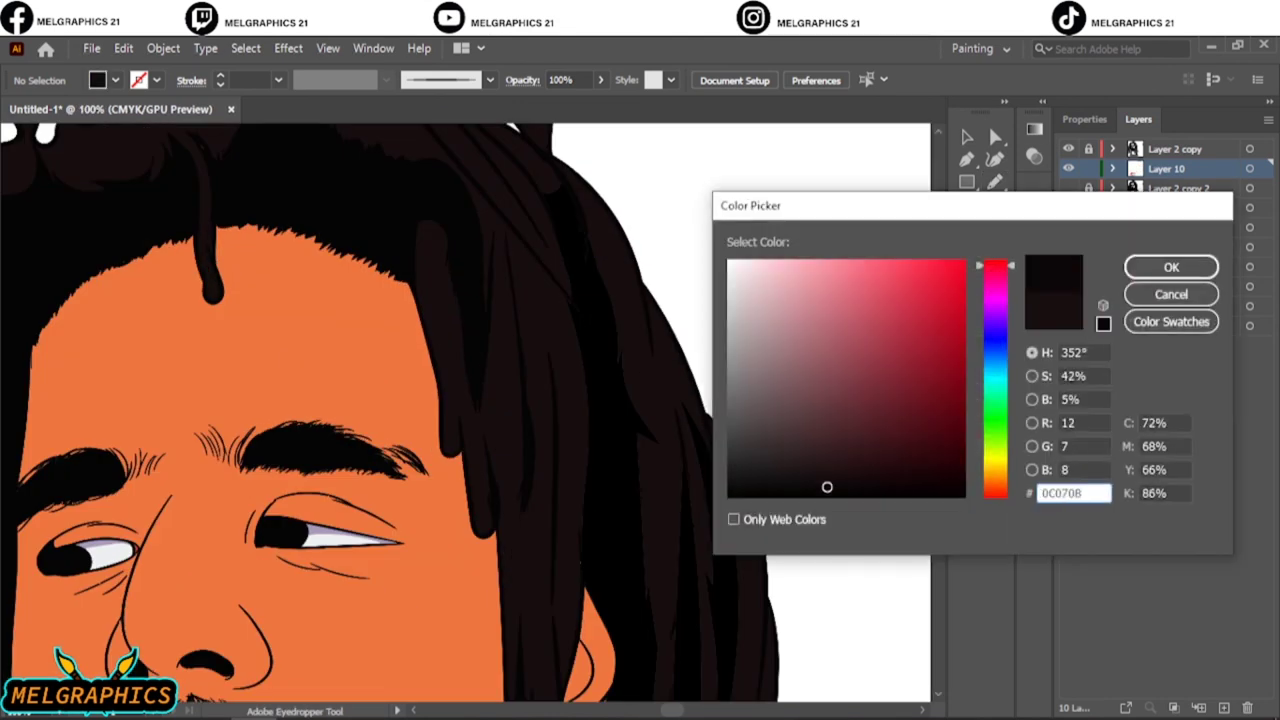
left_click(1171, 267)
key("n")
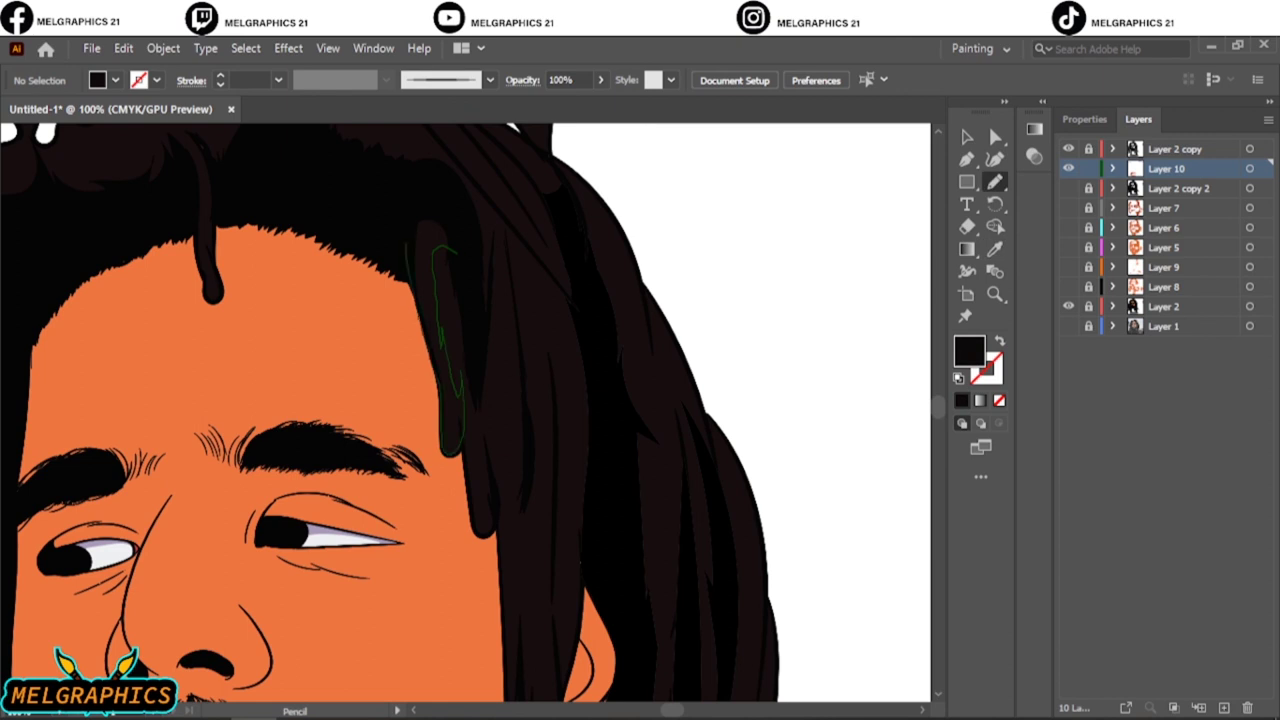
left_click_drag(455, 255, 433, 250)
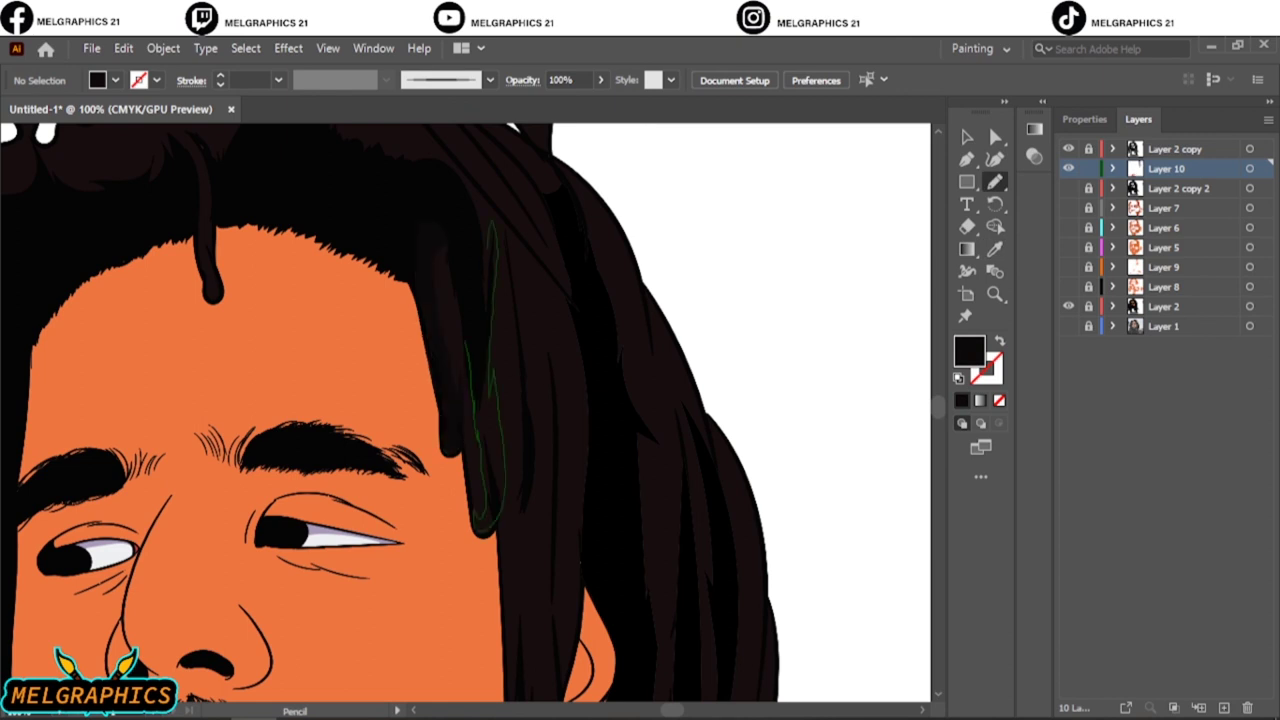
Draw another forehead hair strand and make the face shading layers visible.
key("ctrl+0")
key("ctrl+1")
scroll(500, 400, "up", 3)
left_click_drag(700, 530, 490, 377)
key("ctrl+0")
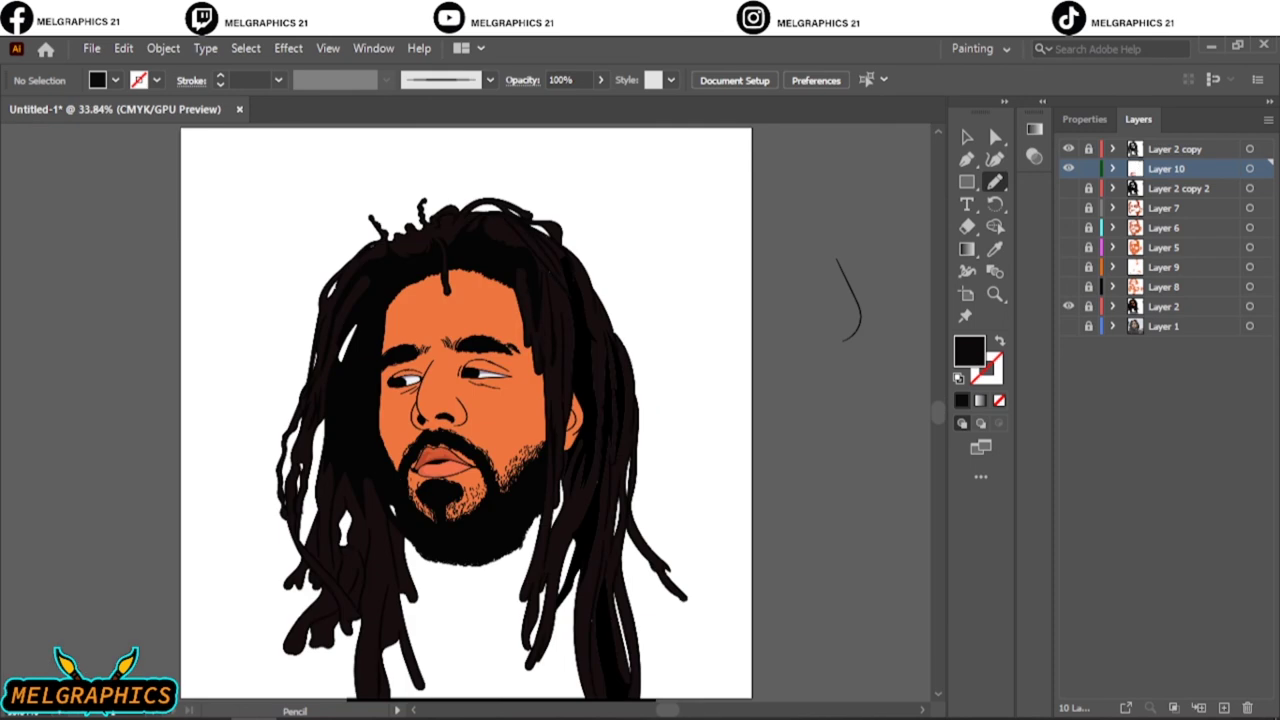
left_click_drag(1068, 188, 1068, 286)
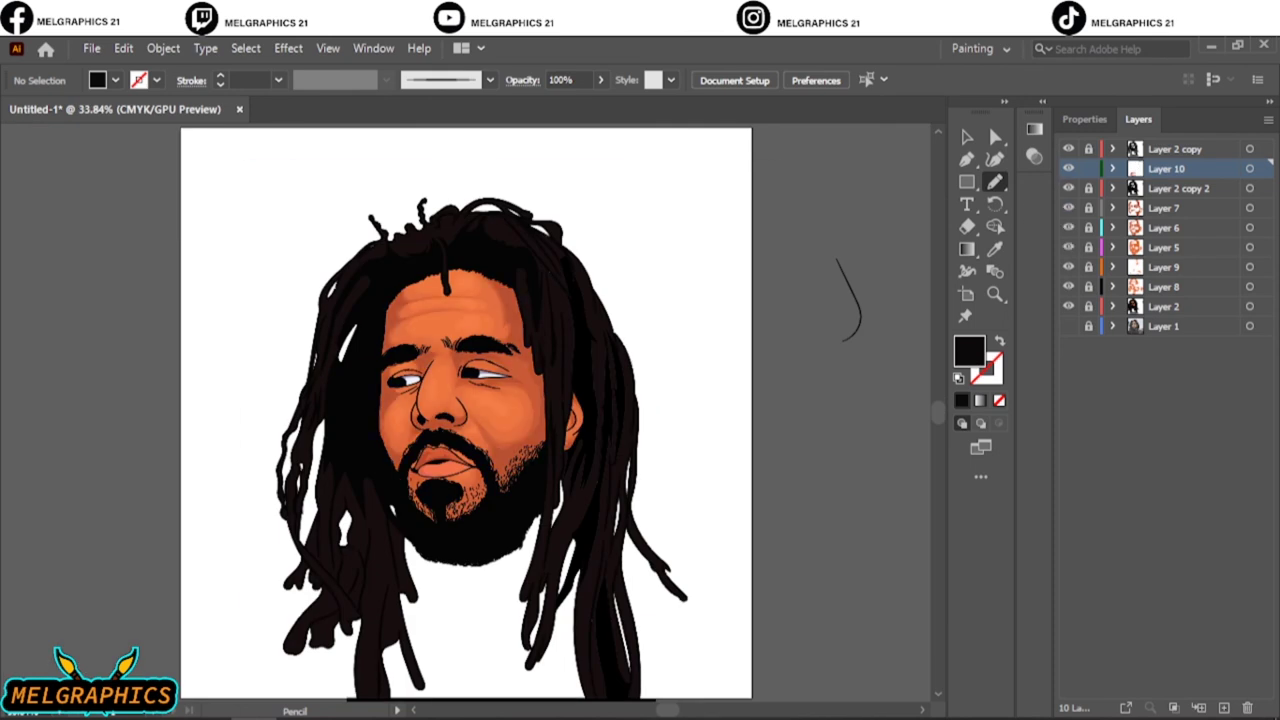
Add a new layer and shade the lower lip's left edge in a darkened lip colour.
left_click(1224, 707)
scroll(440, 465, "up", 10)
key("i")
left_click(330, 200)
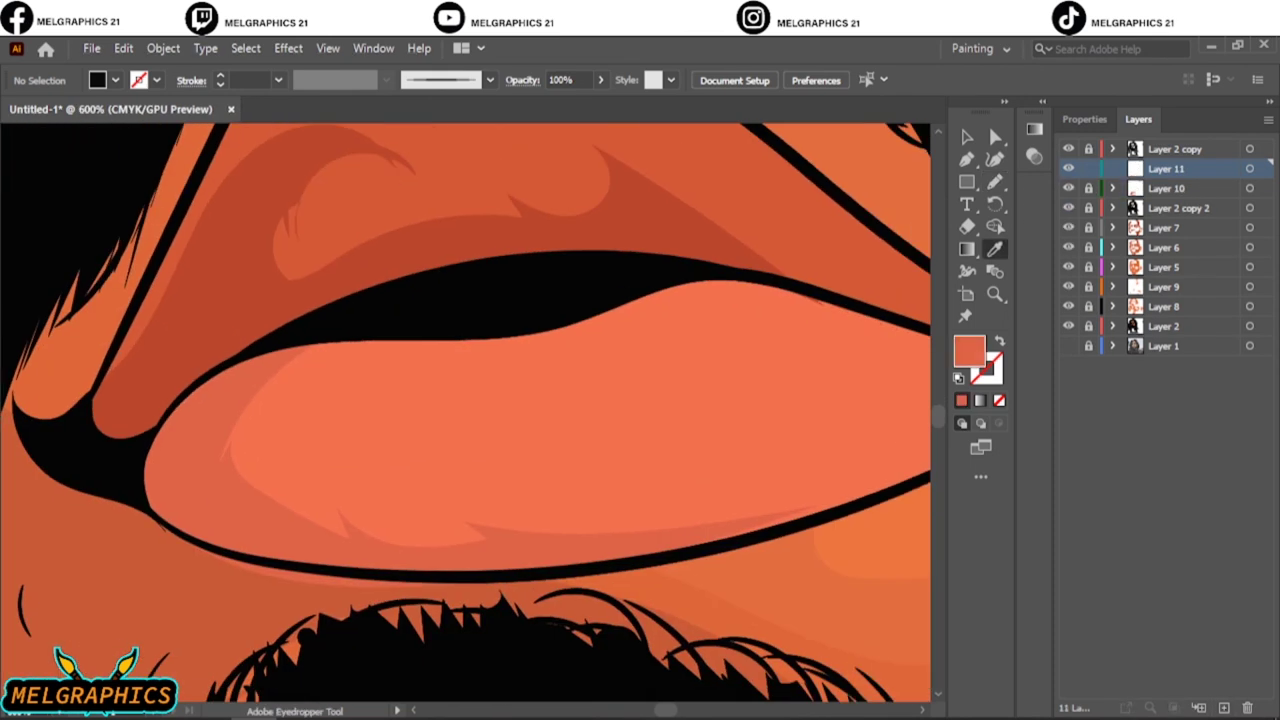
double_click(969, 350)
key("Return")
key("n")
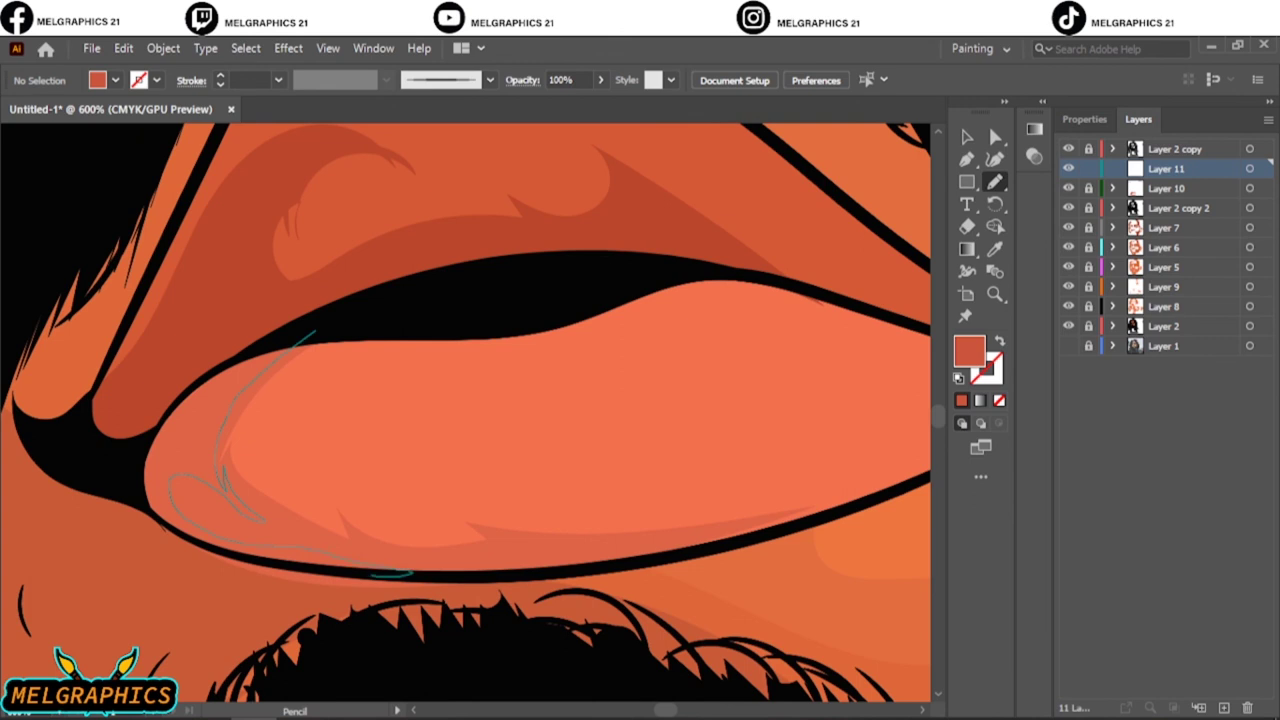
left_click_drag(410, 573, 315, 335)
Sample a darker red from the lips and shade along the upper lip.
key("i")
left_click(280, 268)
double_click(969, 350)
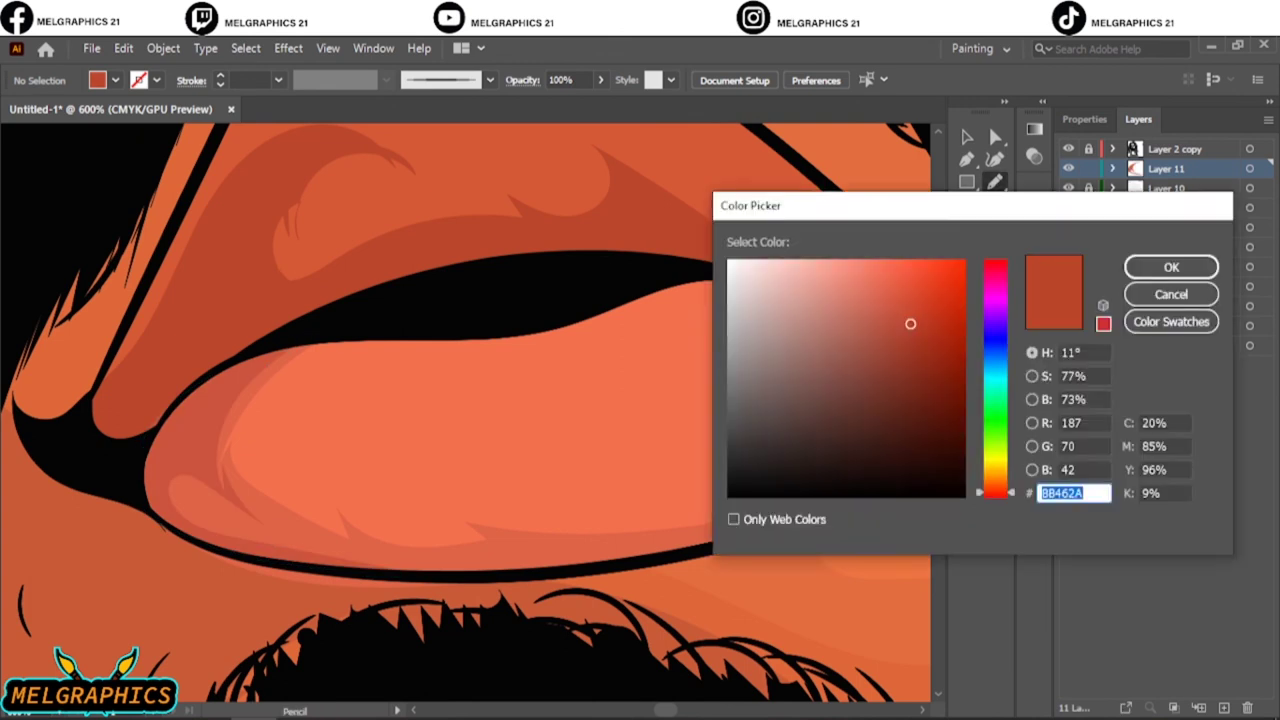
key("Return")
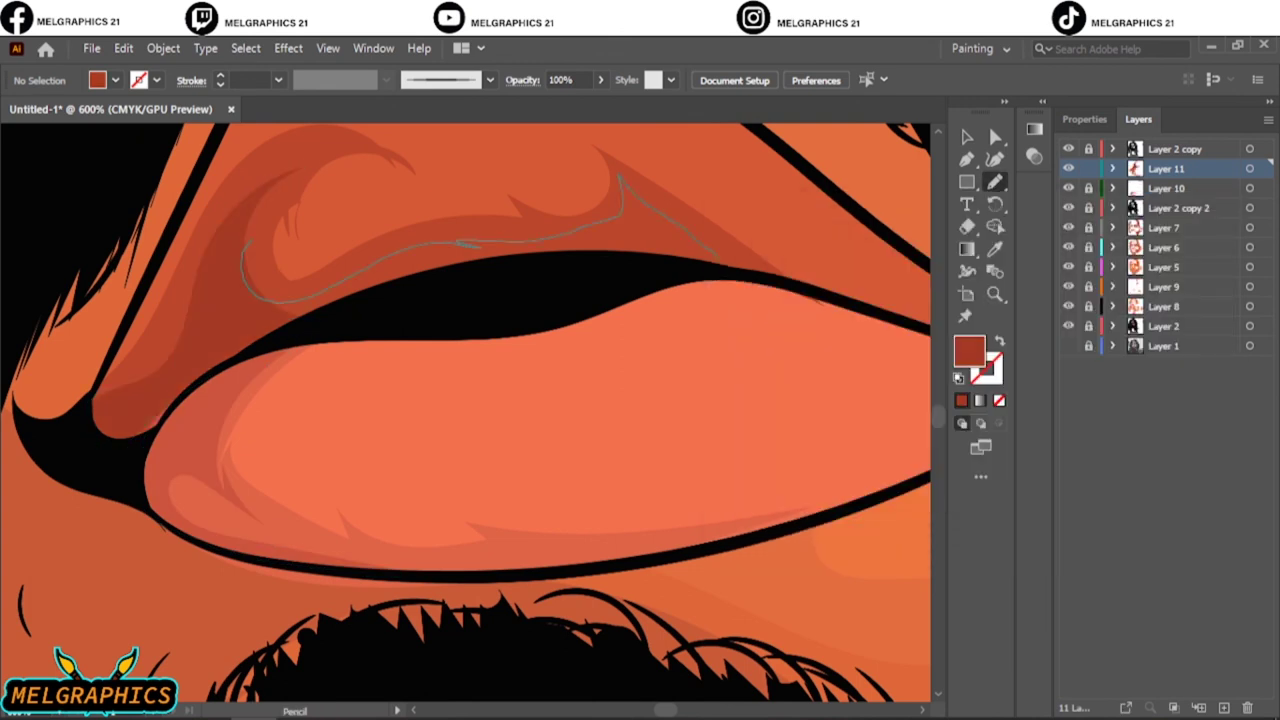
left_click_drag(716, 256, 740, 274)
key("ctrl+0")
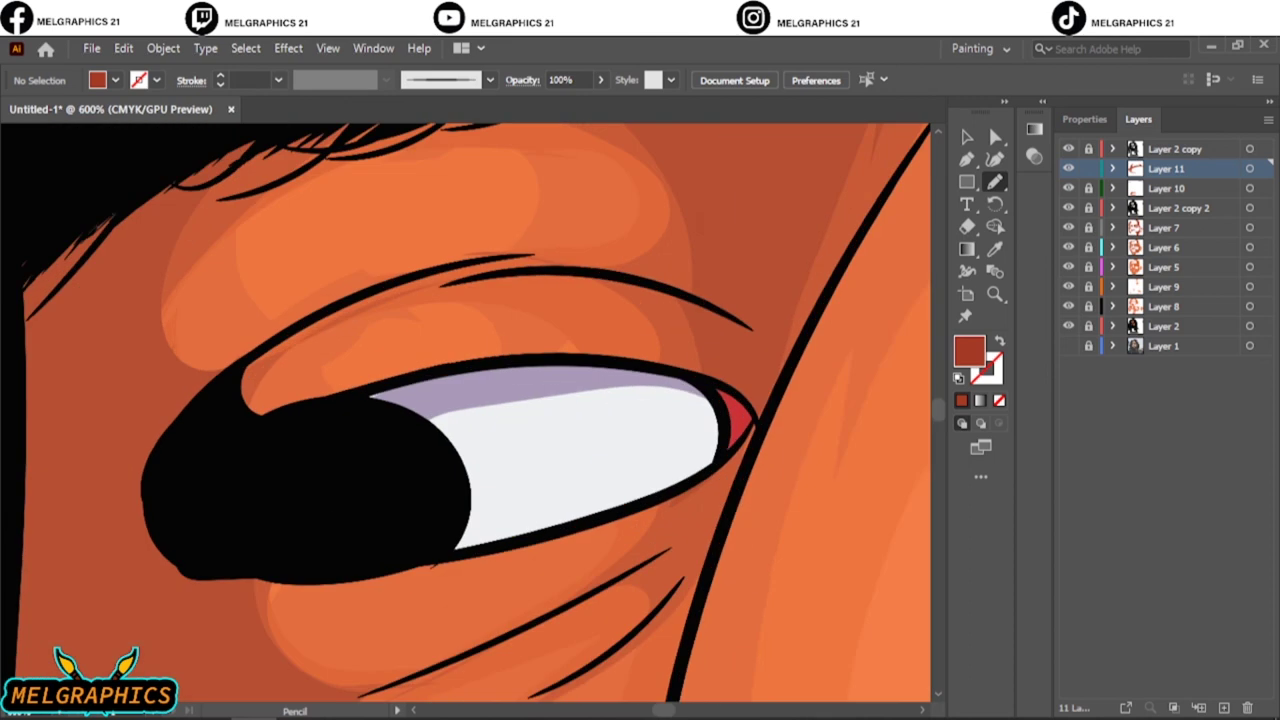
Sample the eye's lavender and draw a shadow along the top of the eye white.
key("i")
left_click(520, 395)
double_click(969, 350)
key("Return")
key("n")
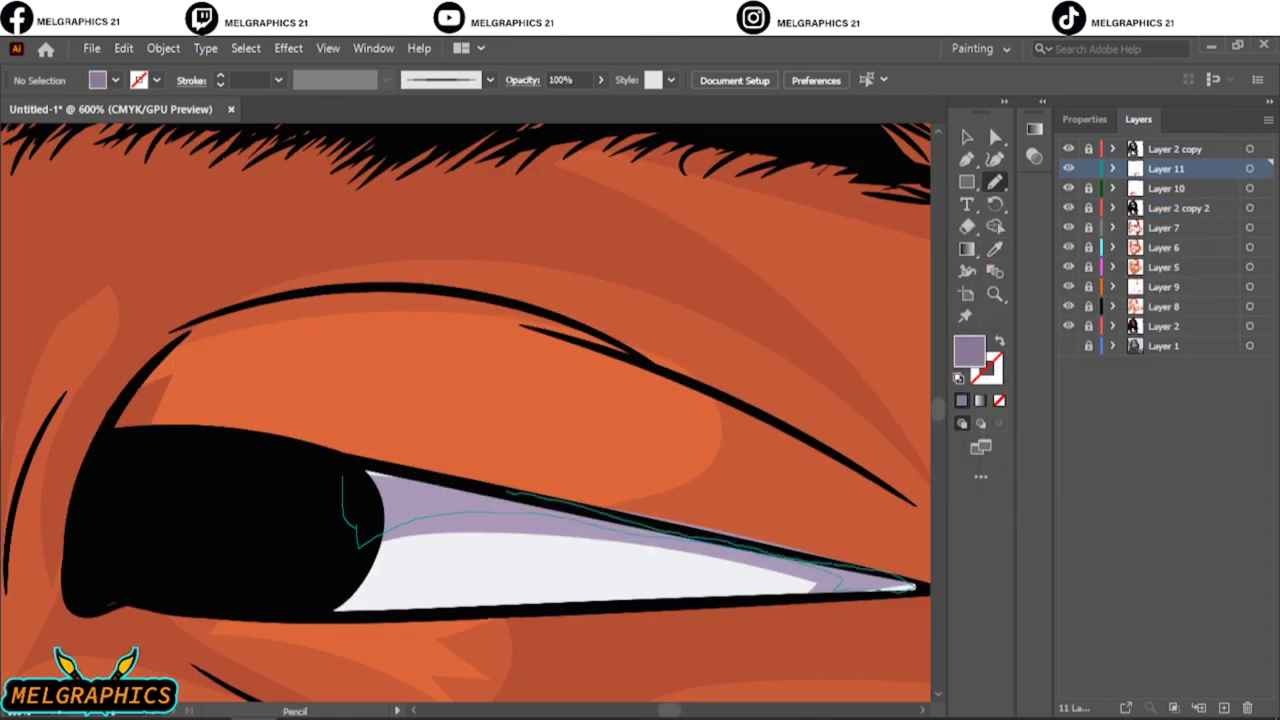
left_click_drag(842, 585, 360, 490)
key("ctrl+0")
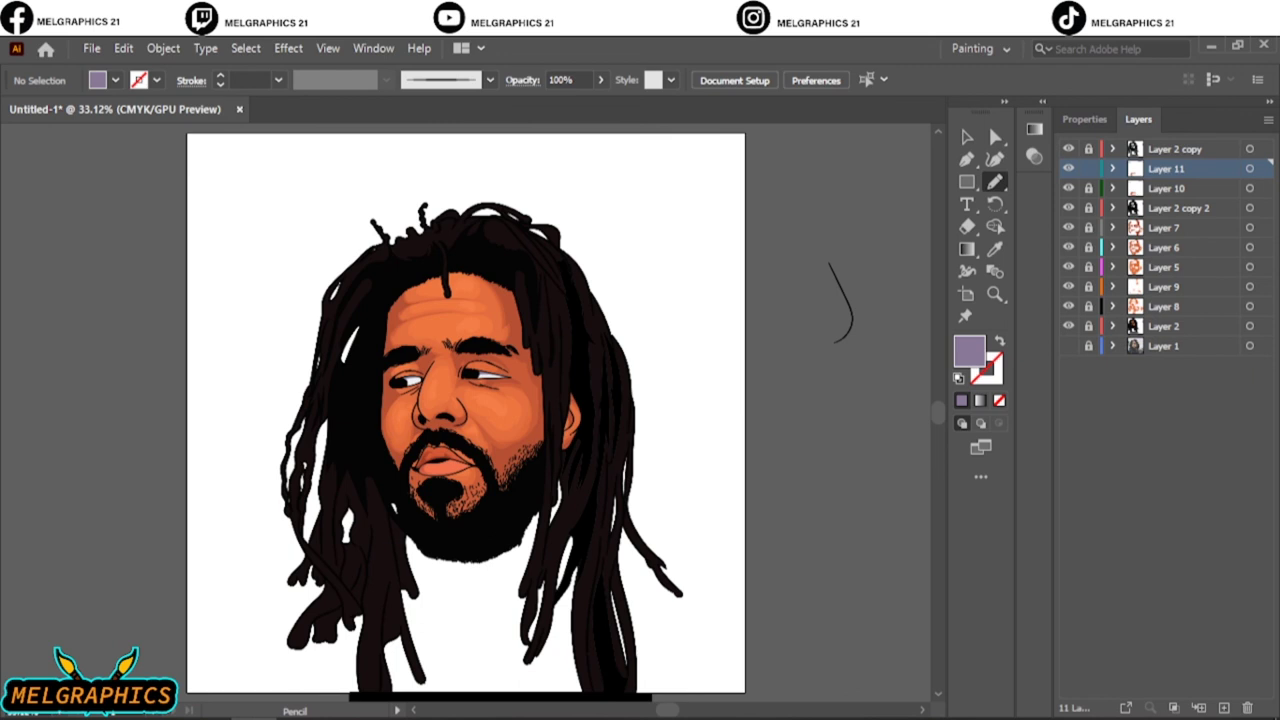
Show the reference photo, set the fill to dark brown #230904, add a layer, then hide the photo.
left_click(1068, 345)
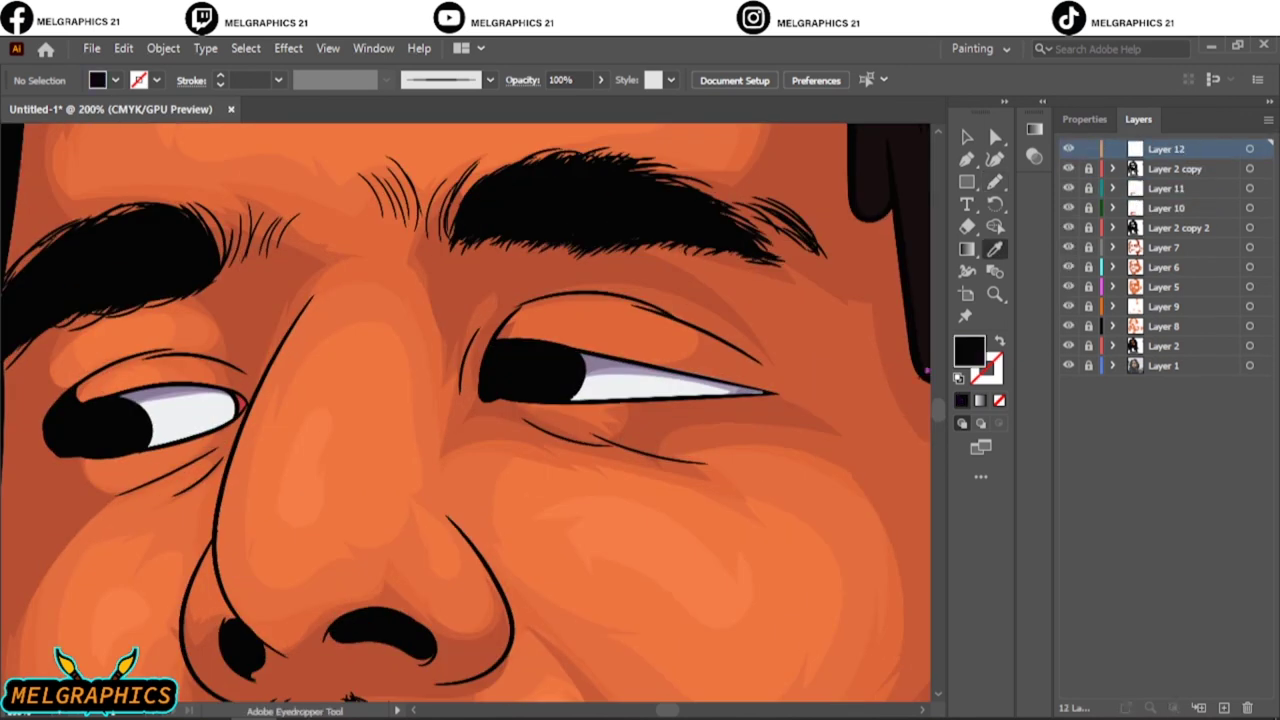
double_click(968, 350)
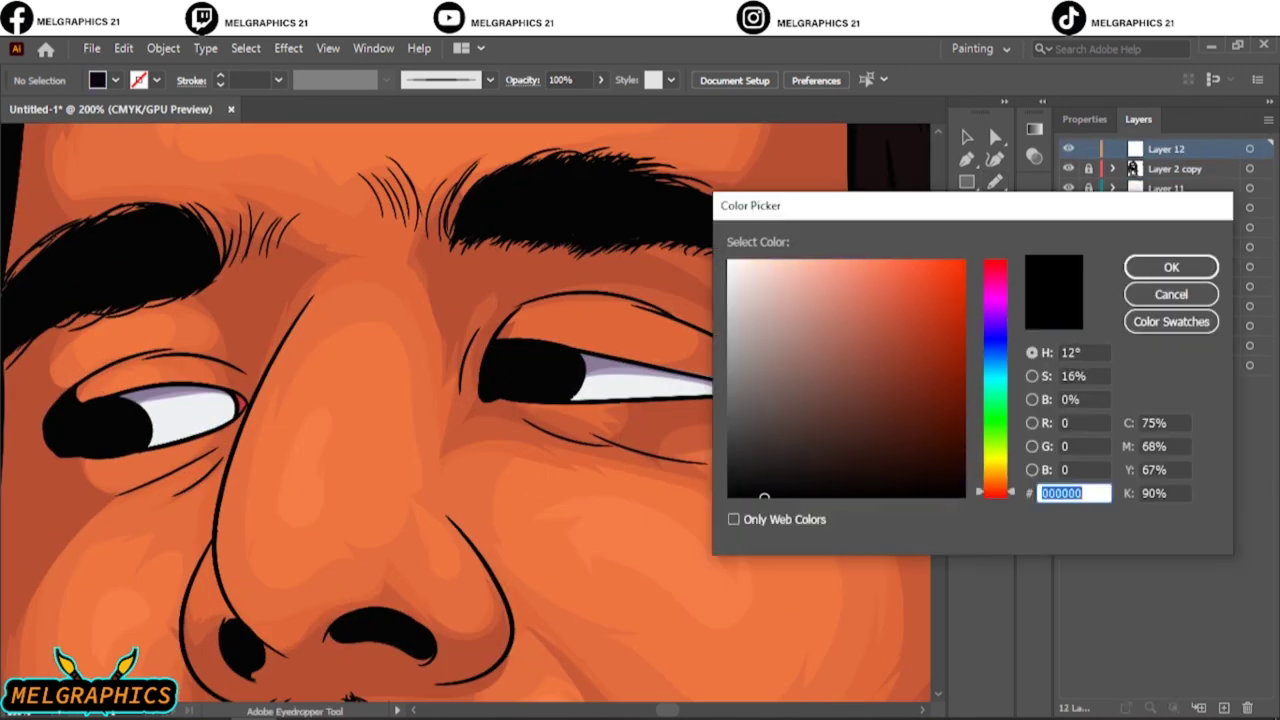
type("230904")
mouse_move(941, 465)
left_mouse_down()
mouse_move(960, 449)
mouse_move(866, 483)
mouse_move(794, 474)
left_mouse_up()
left_click(1171, 267)
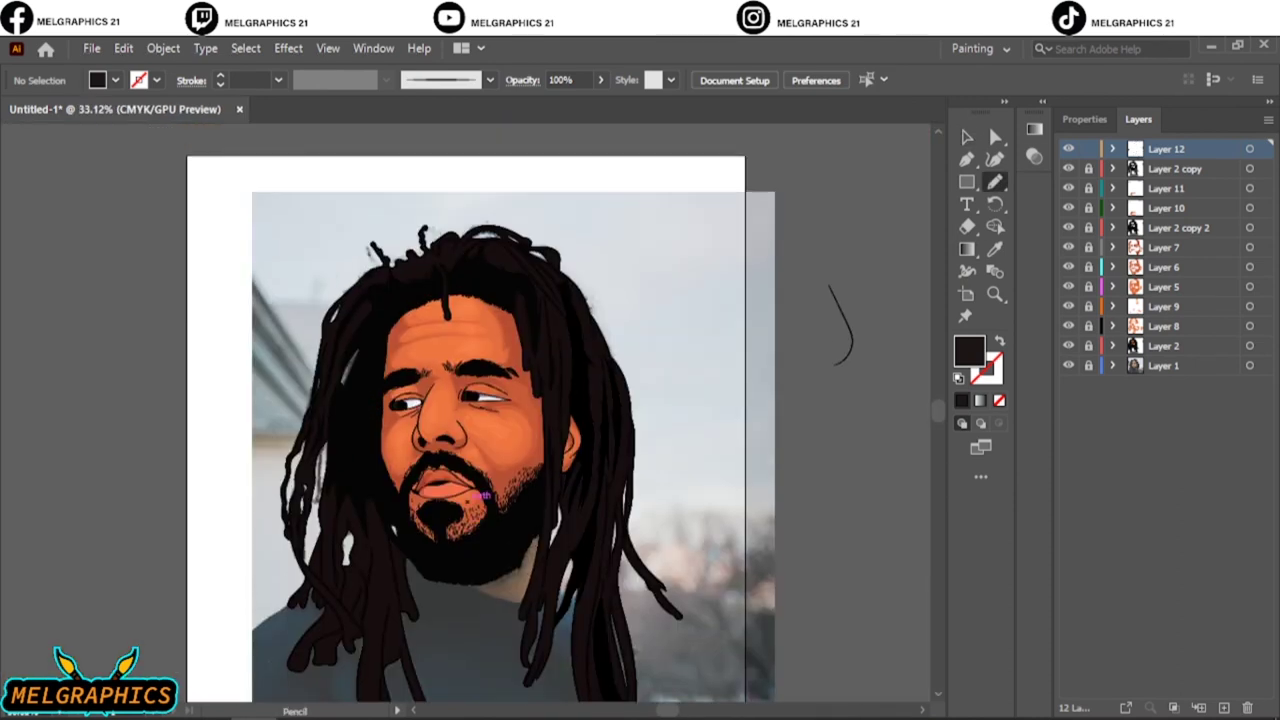
key("ctrl+l")
left_click(1068, 385)
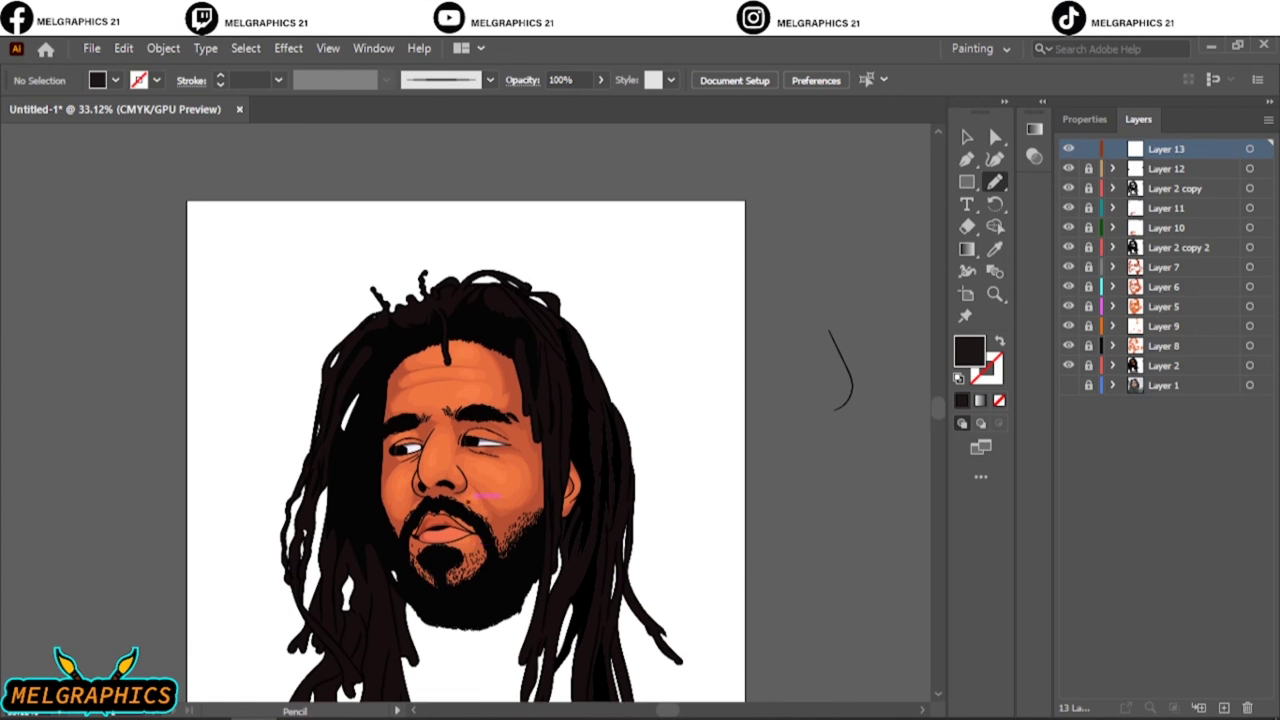
Draw a long thin ellipse above the artboard with a white-to-black gradient fill.
left_click_drag(966, 181, 1025, 200)
left_click_drag(296, 155, 913, 190)
left_click(115, 80)
left_click(39, 151)
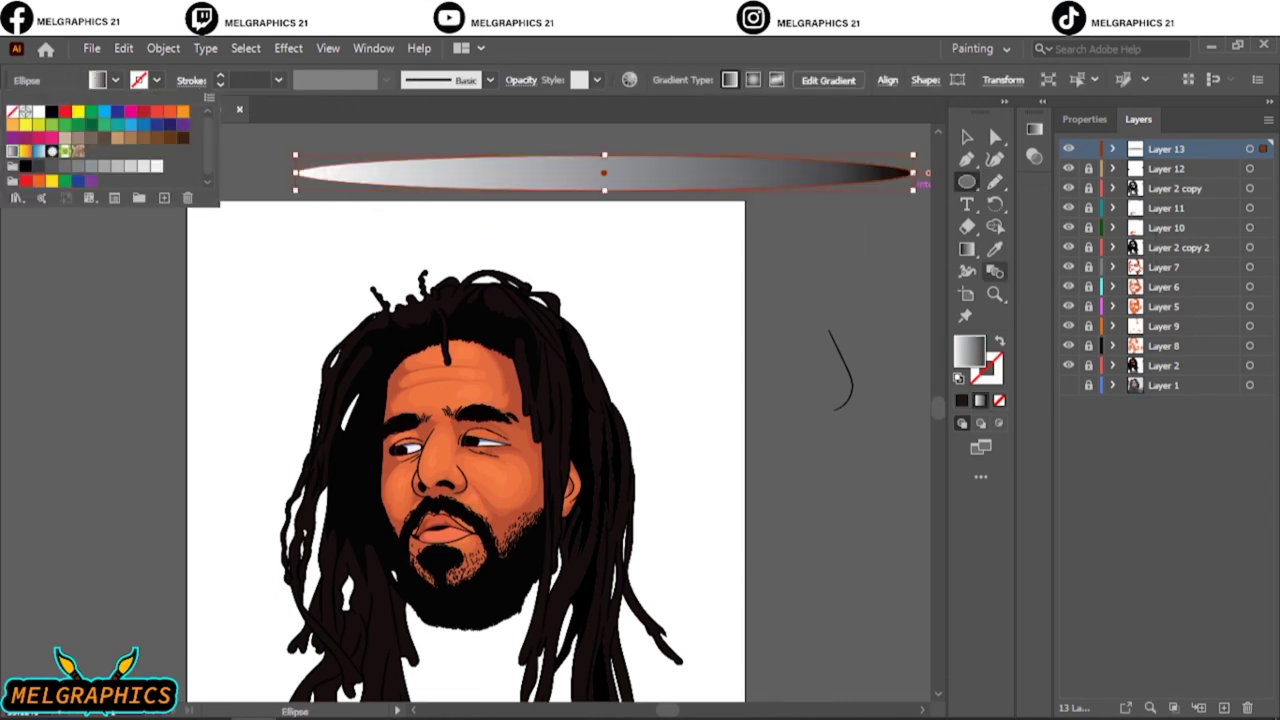
Make the gradient's left stop black and shift its midpoint, then remove the ellipse's fill.
double_click(966, 249)
left_click(815, 274)
double_click(815, 274)
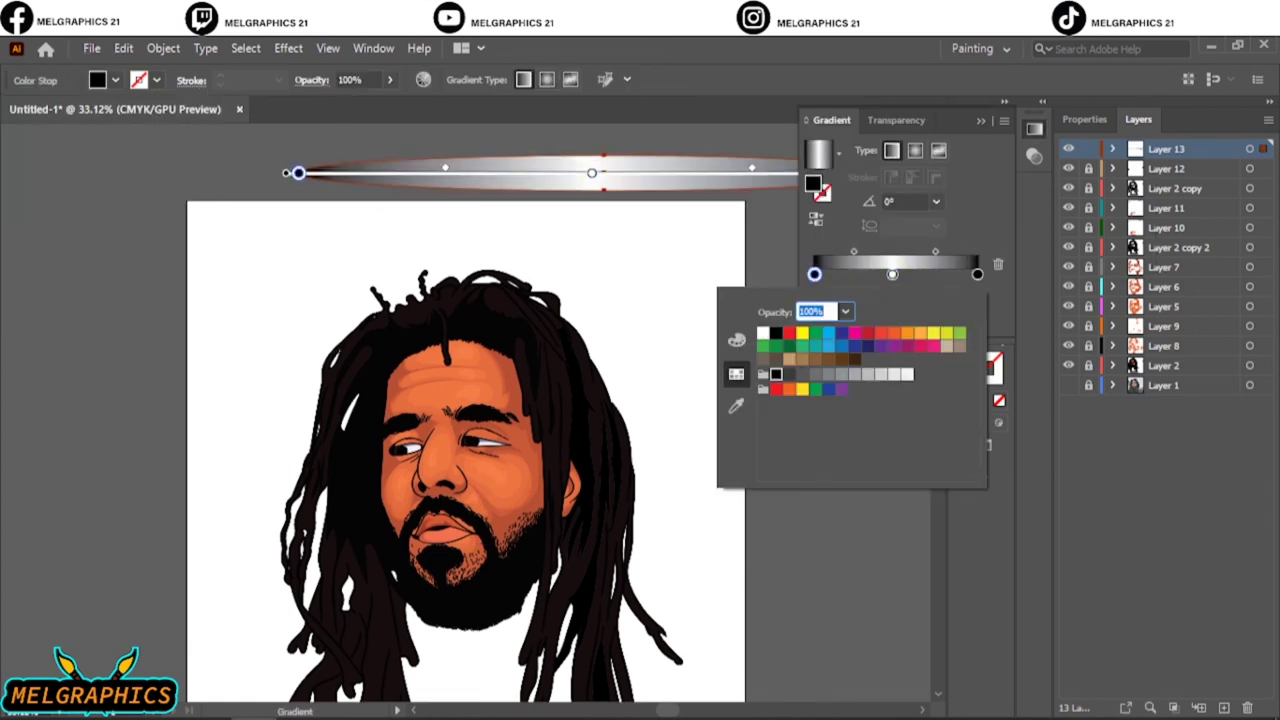
left_click(776, 373)
left_click_drag(853, 251, 869, 251)
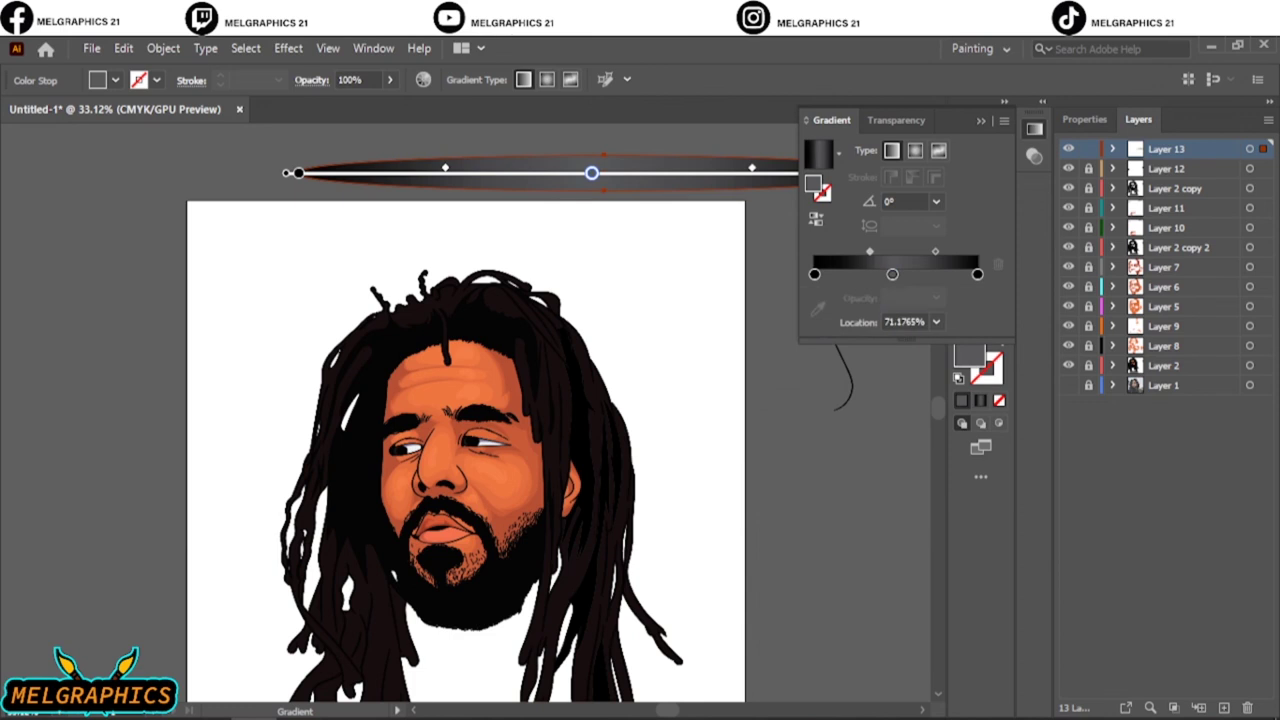
left_click(1034, 128)
left_click(994, 181)
key("slash")
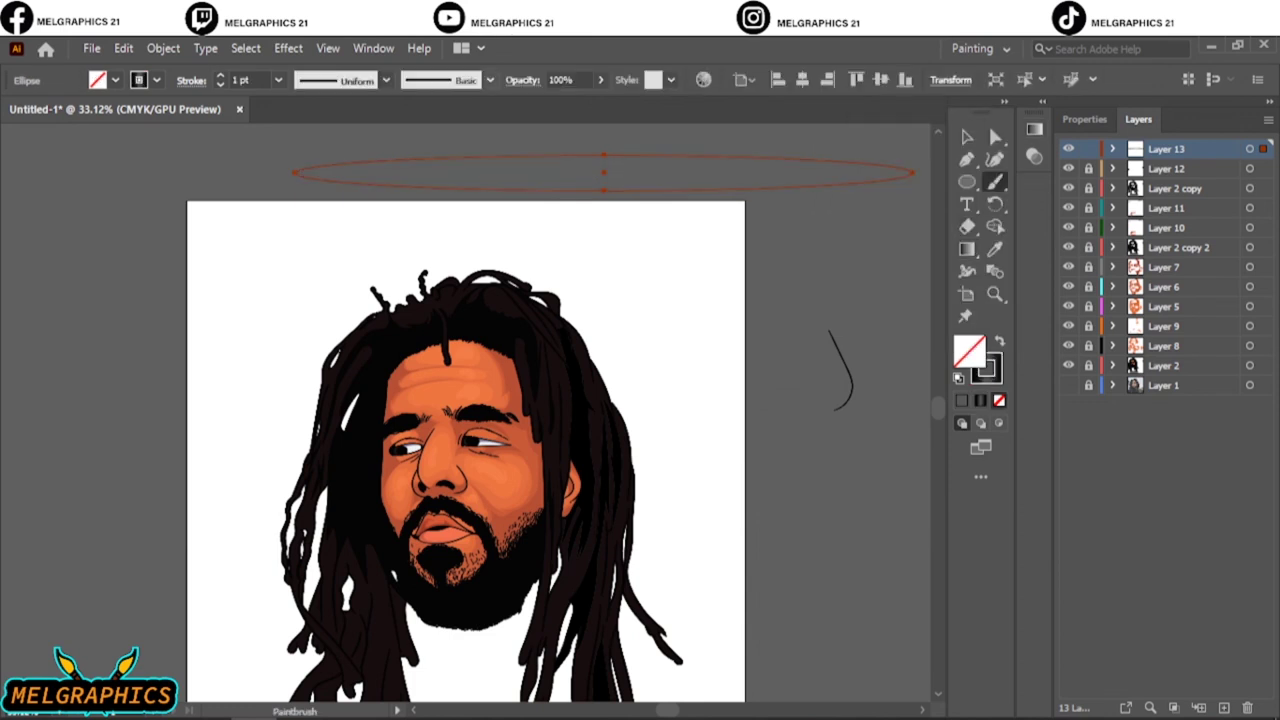
left_click(489, 80)
Paint thin 0.25 pt 3 pt. Oval brush hairs along the beard's left edge and lower part.
left_click(383, 121)
left_click_drag(838, 252, 848, 288)
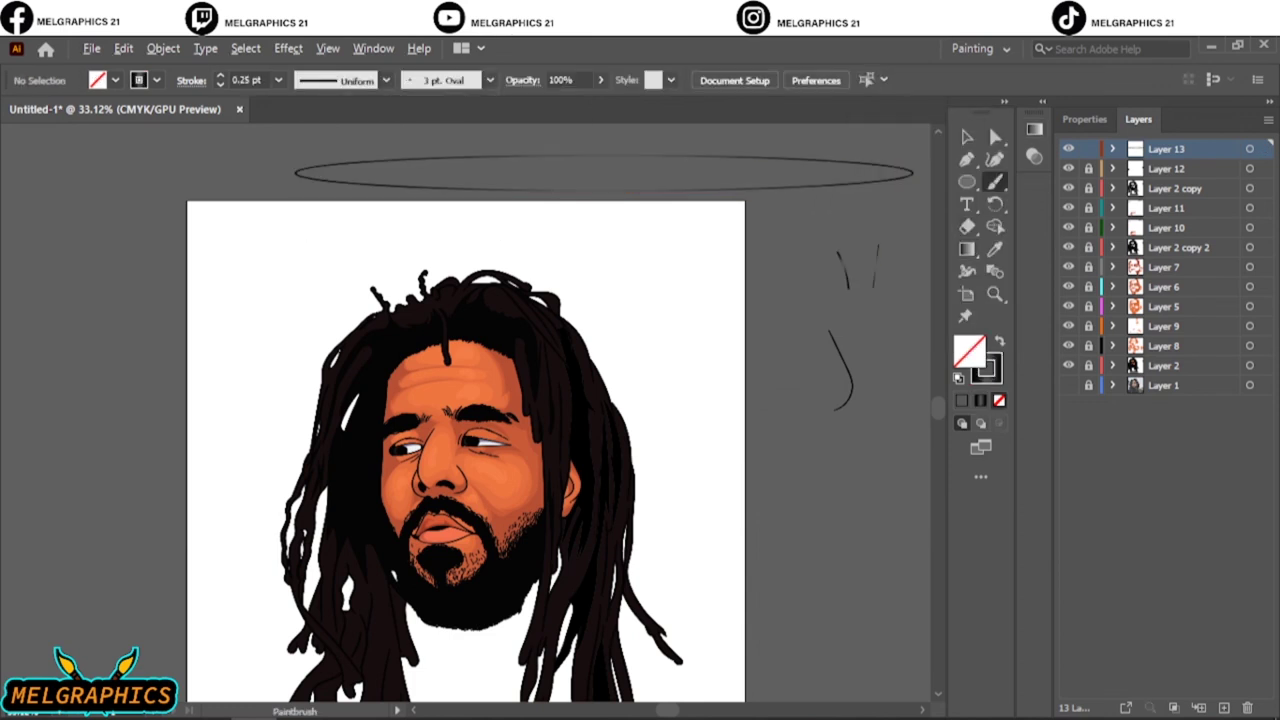
scroll(406, 414, "up", 5)
scroll(818, 350, "right", 5)
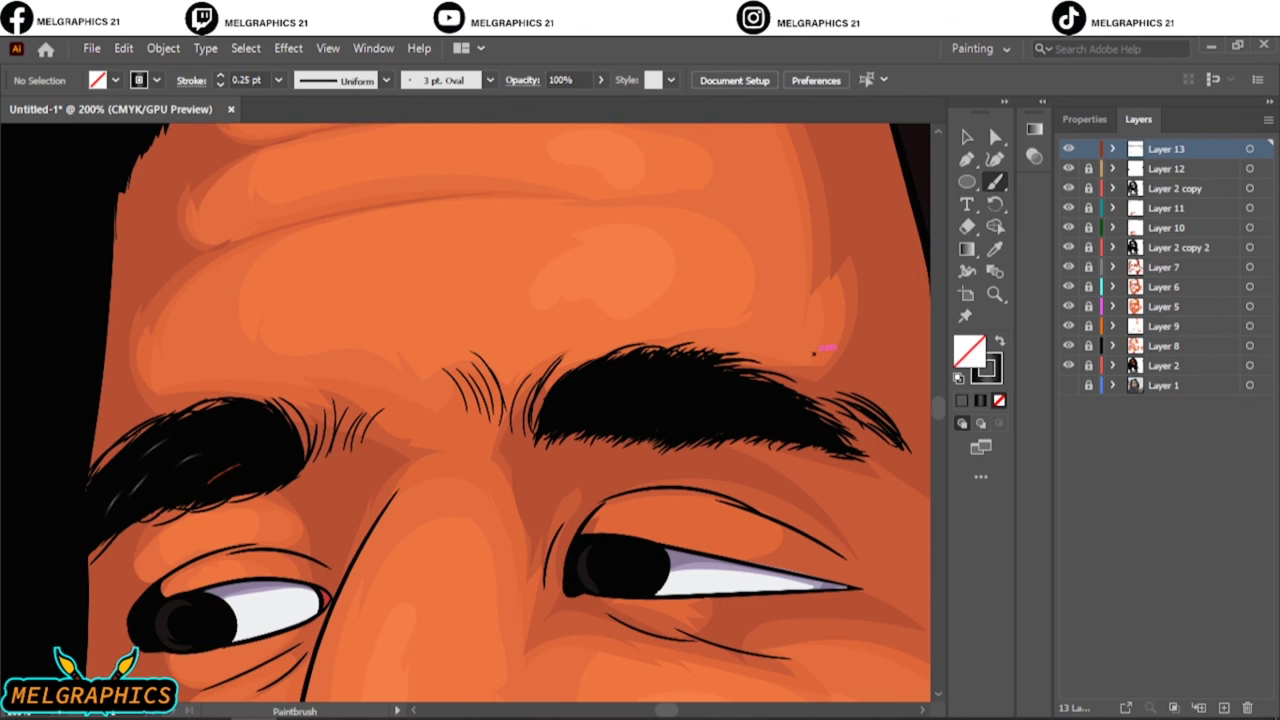
key("ctrl+0")
scroll(516, 469, "up", 4)
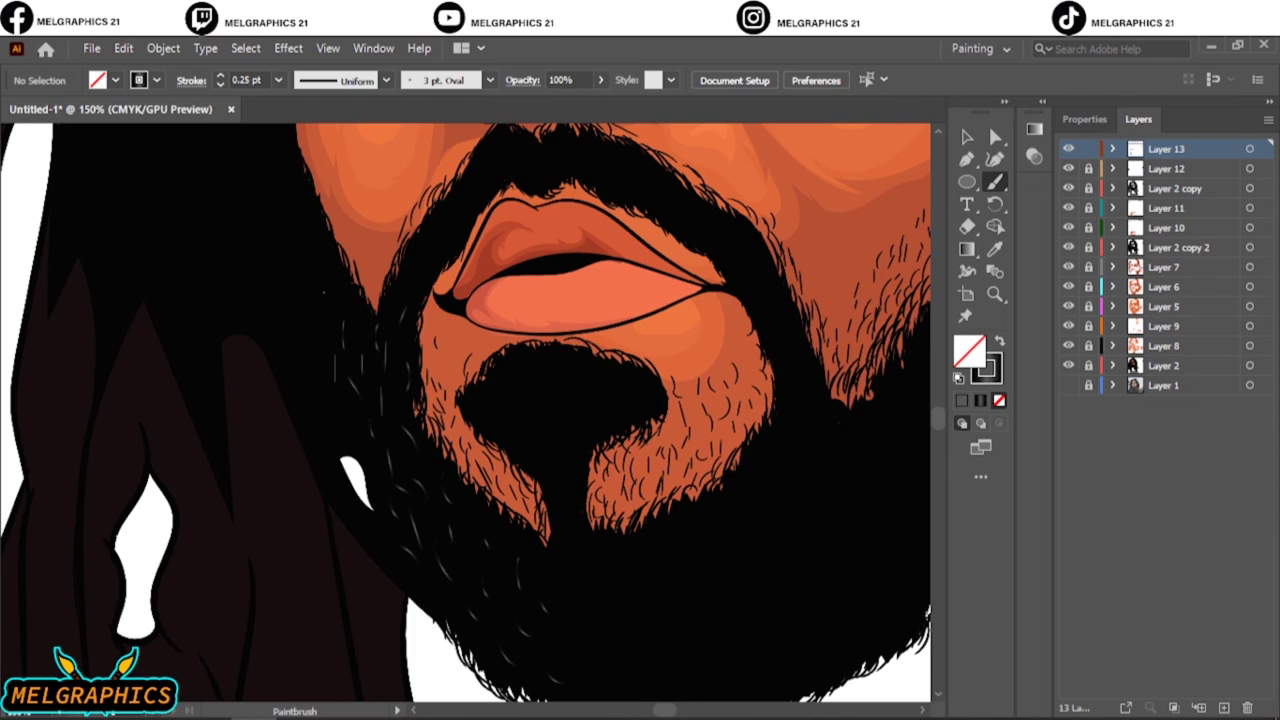
key("ctrl+0")
scroll(504, 541, "up", 4)
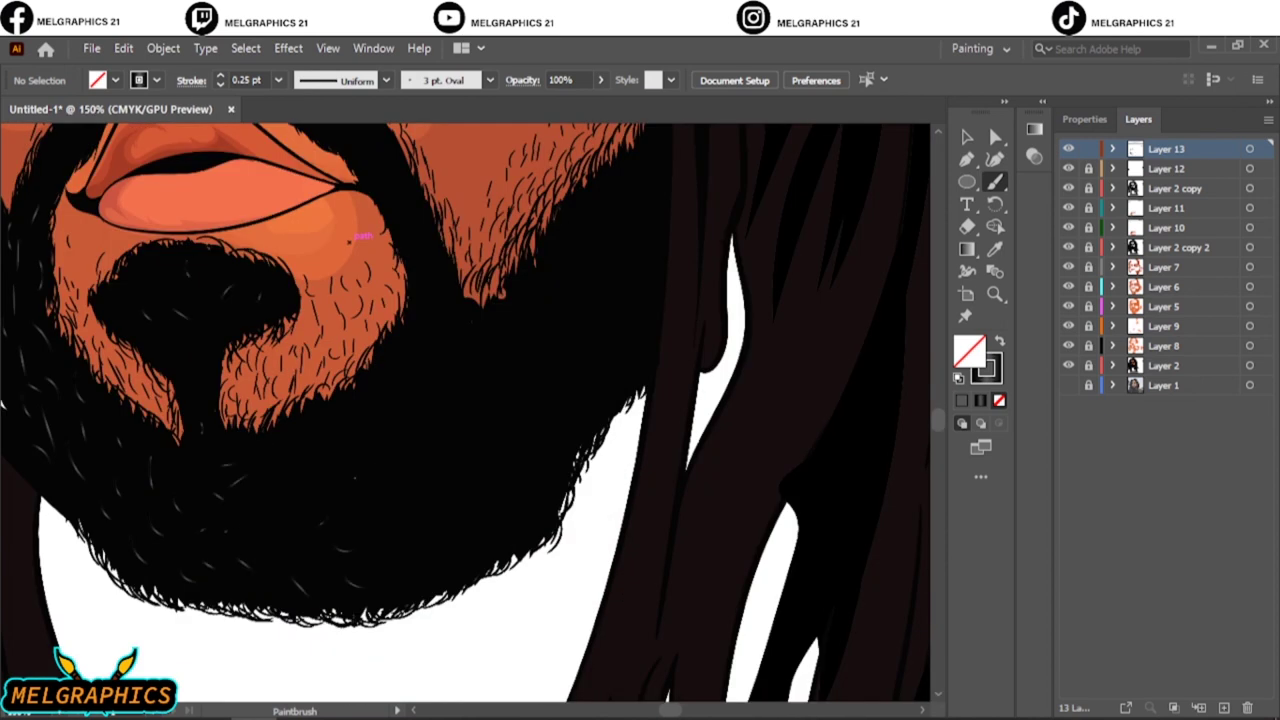
key("ctrl+0")
key("v")
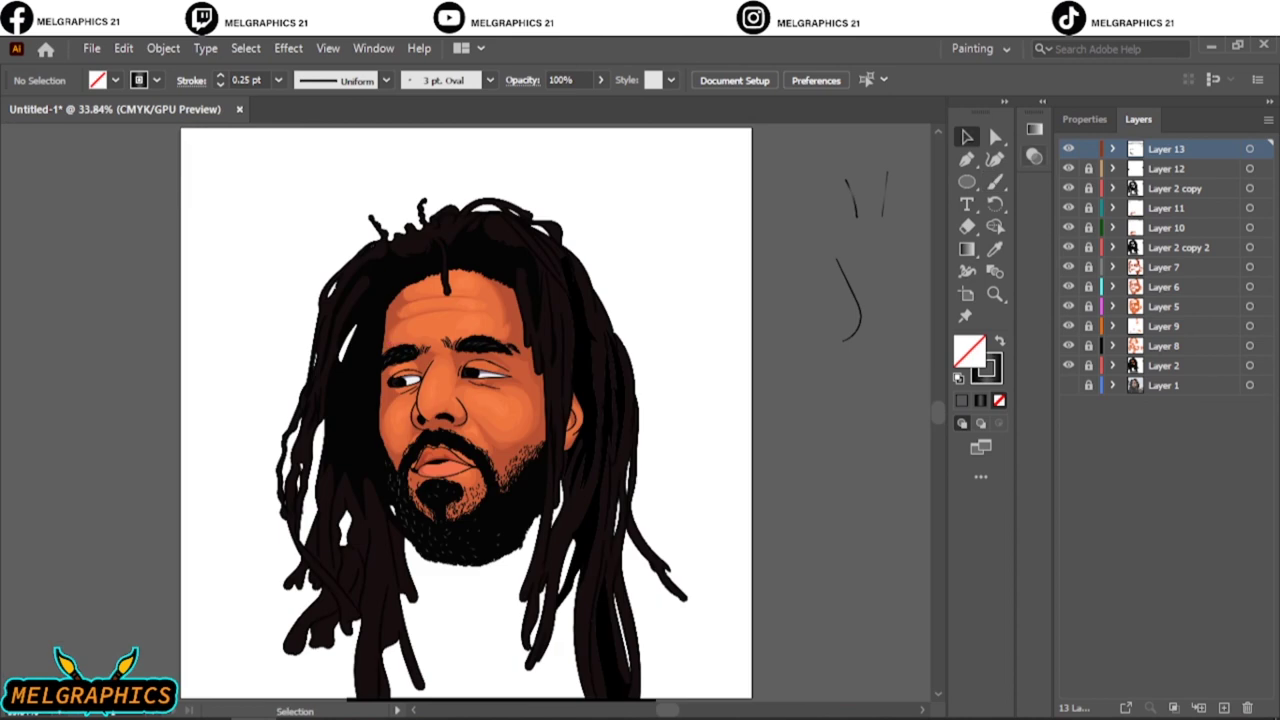